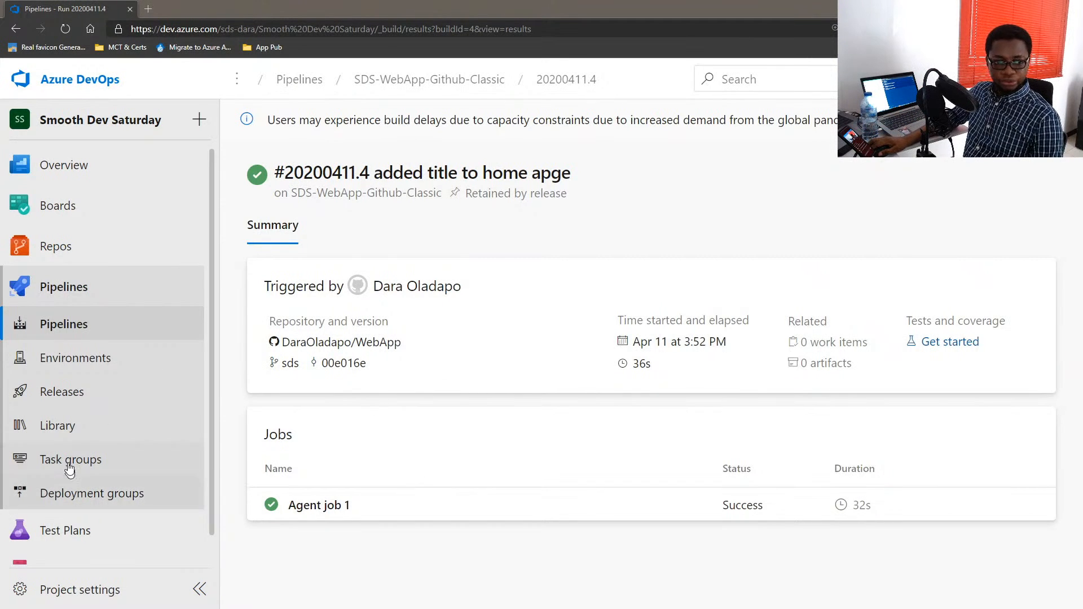
# Step: Delete the SDS-WebApp-GitHub-GUI-Release release pipeline, with automatic cancellation of in-progress release deployments enabled
pyautogui.click(59, 398)
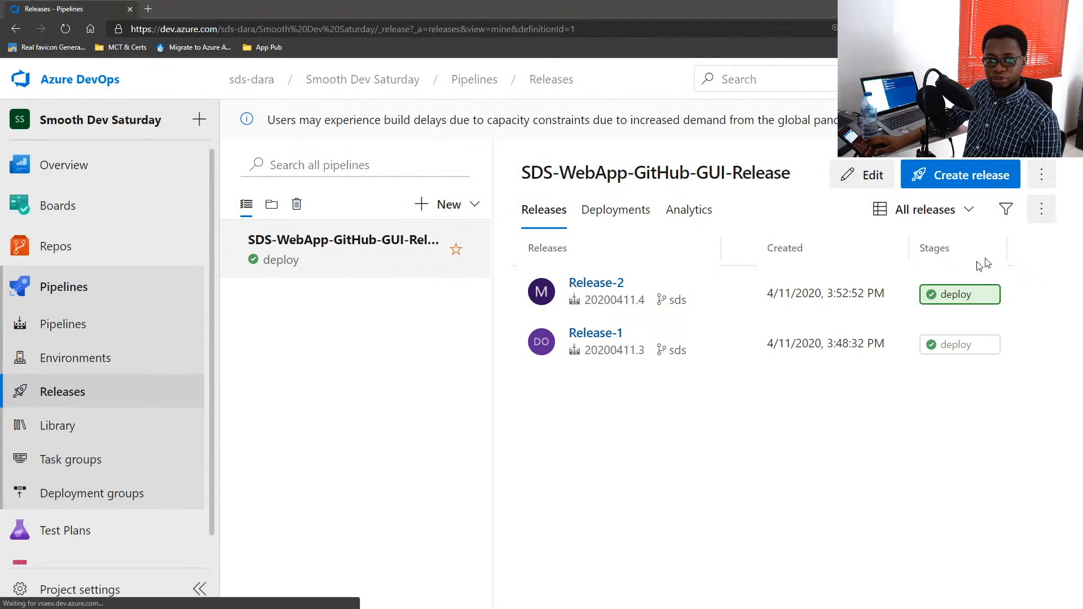
pyautogui.click(1042, 179)
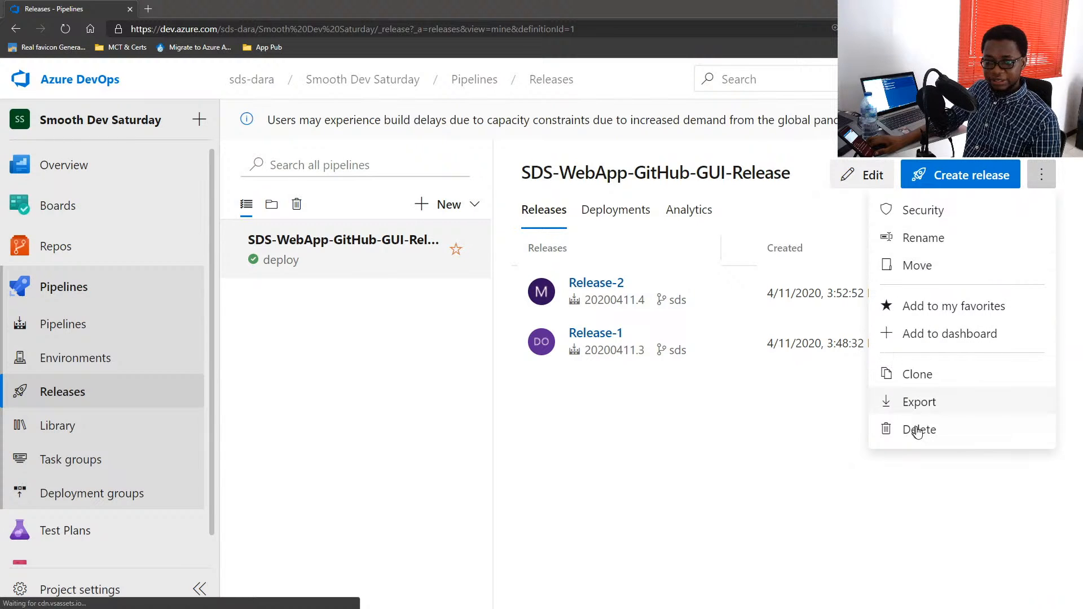
pyautogui.click(919, 430)
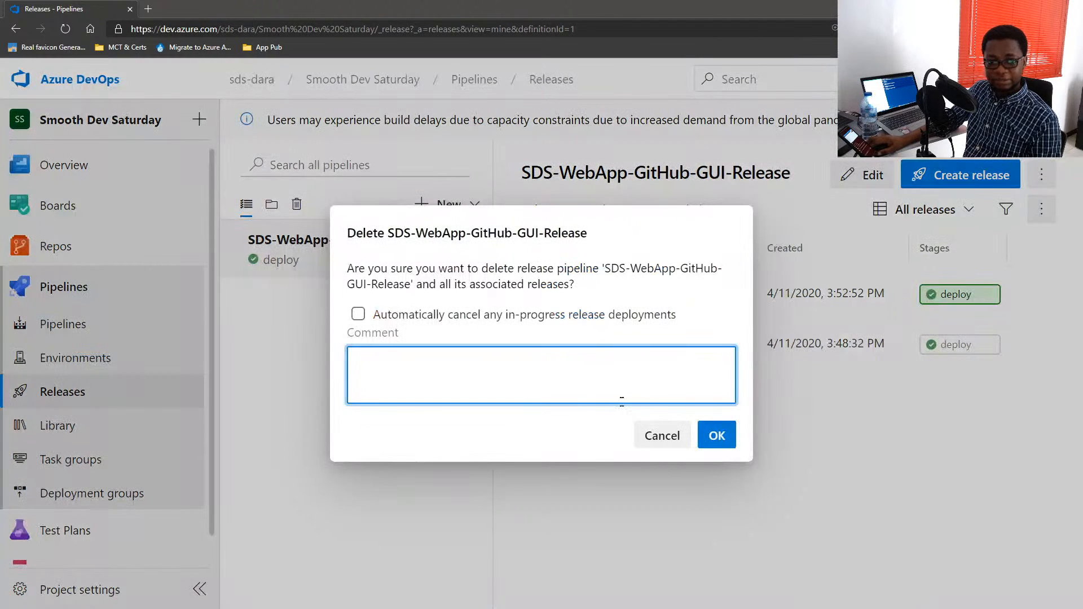
pyautogui.click(358, 314)
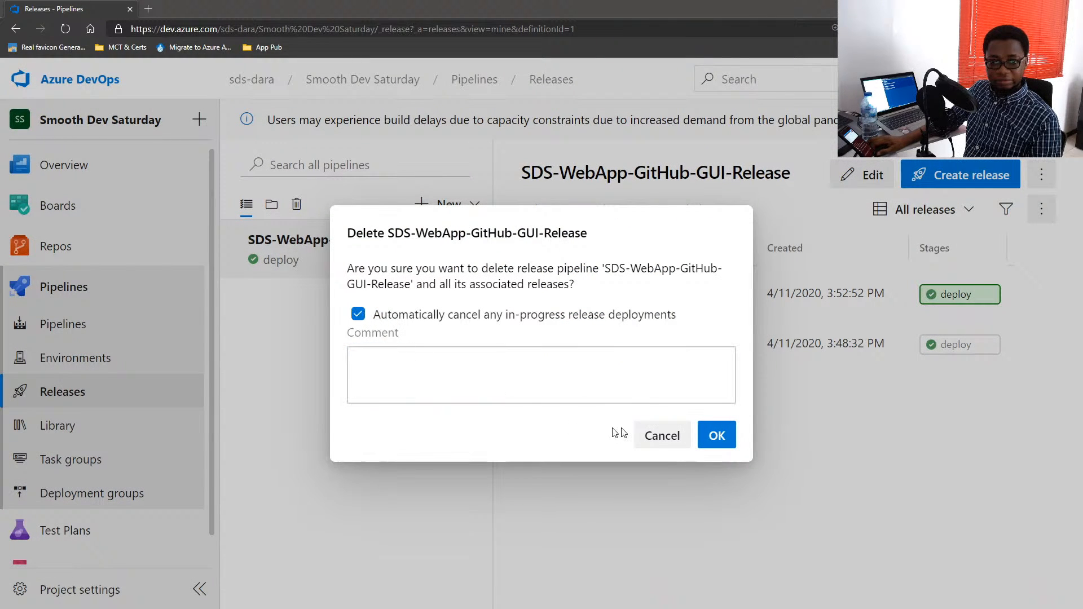
pyautogui.click(717, 436)
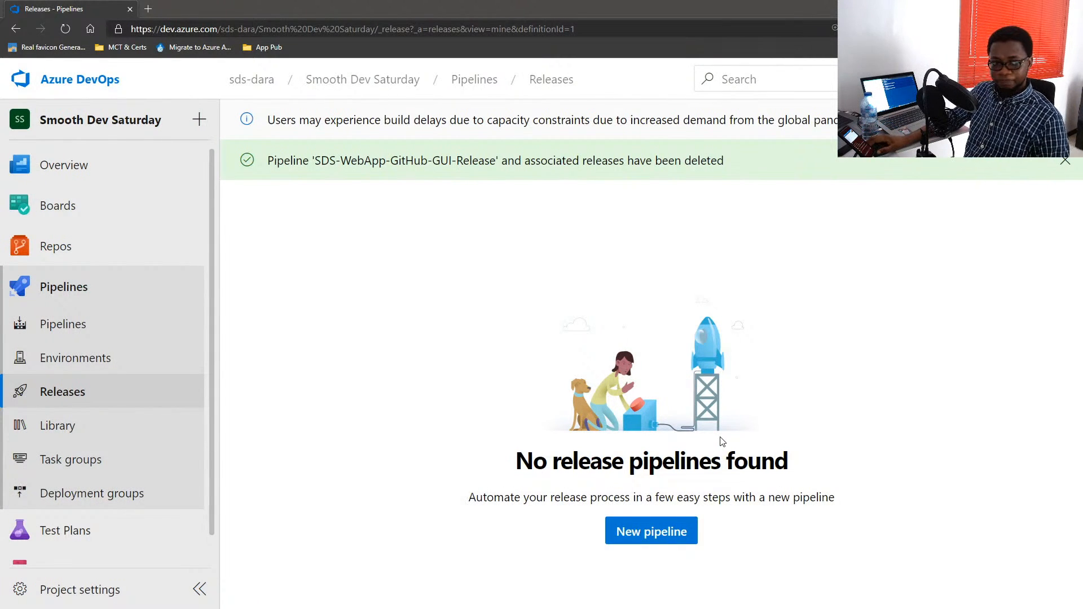
# Step: Examine the runs and available actions of the SDS-WebApp-Github-Classic build pipeline, and return to the pipelines list
pyautogui.click(60, 328)
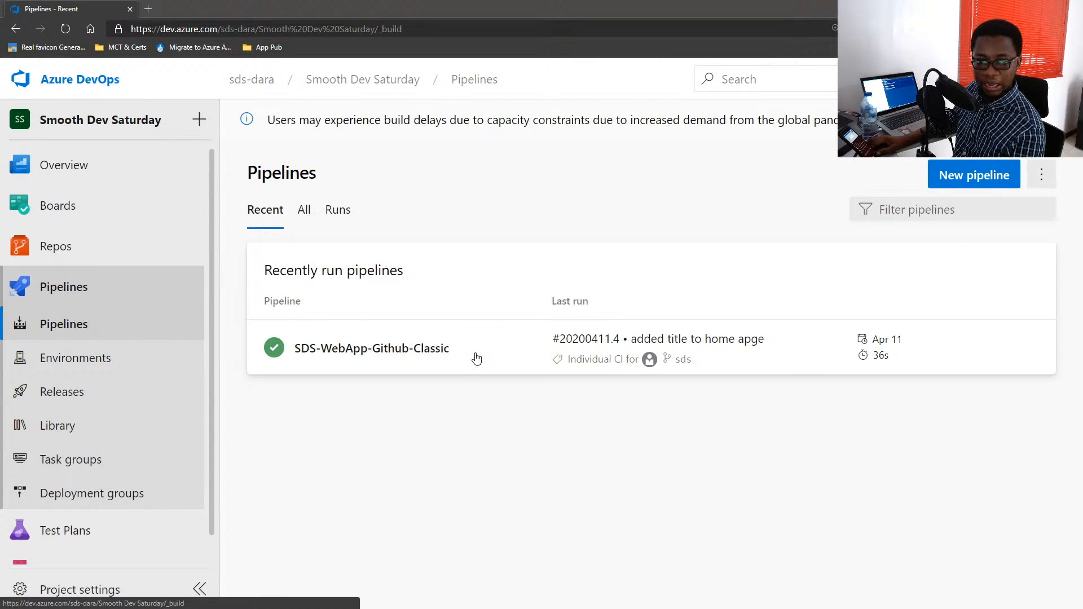
pyautogui.click(476, 358)
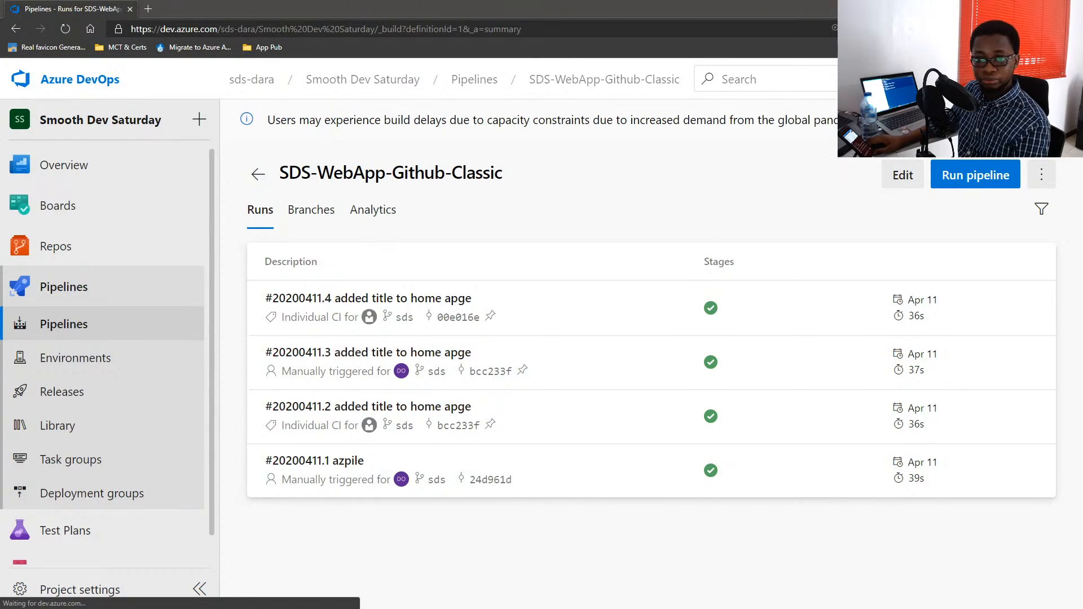
pyautogui.click(1043, 176)
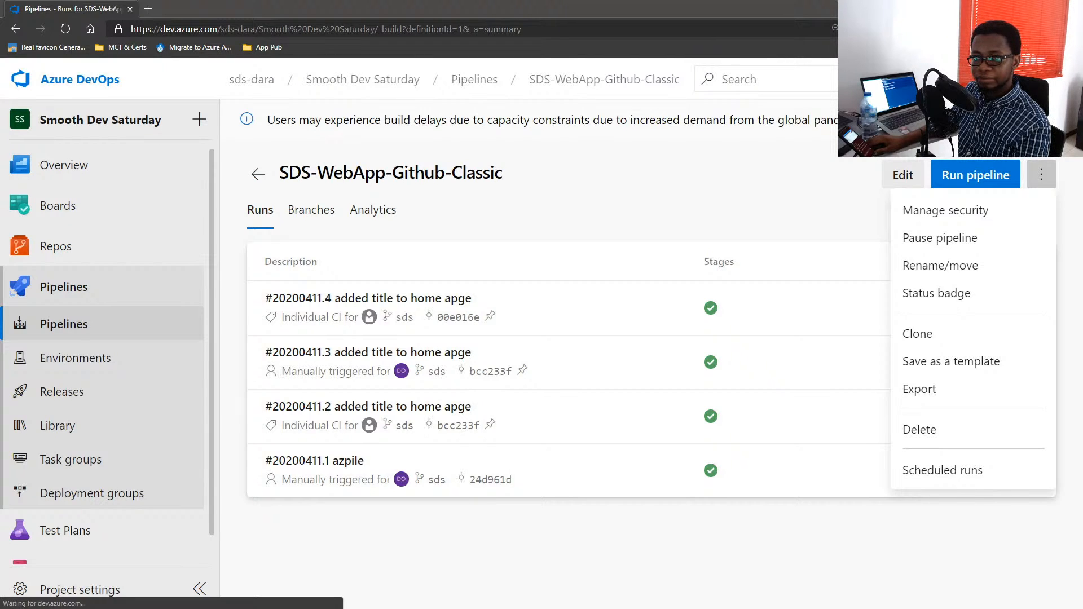
pyautogui.click(966, 246)
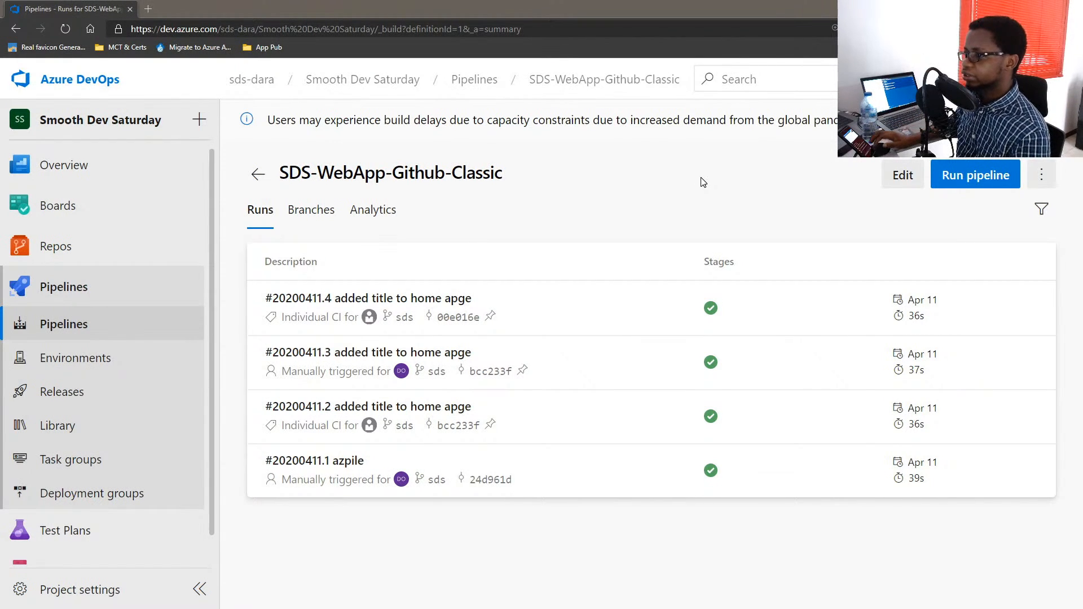
pyautogui.click(728, 469)
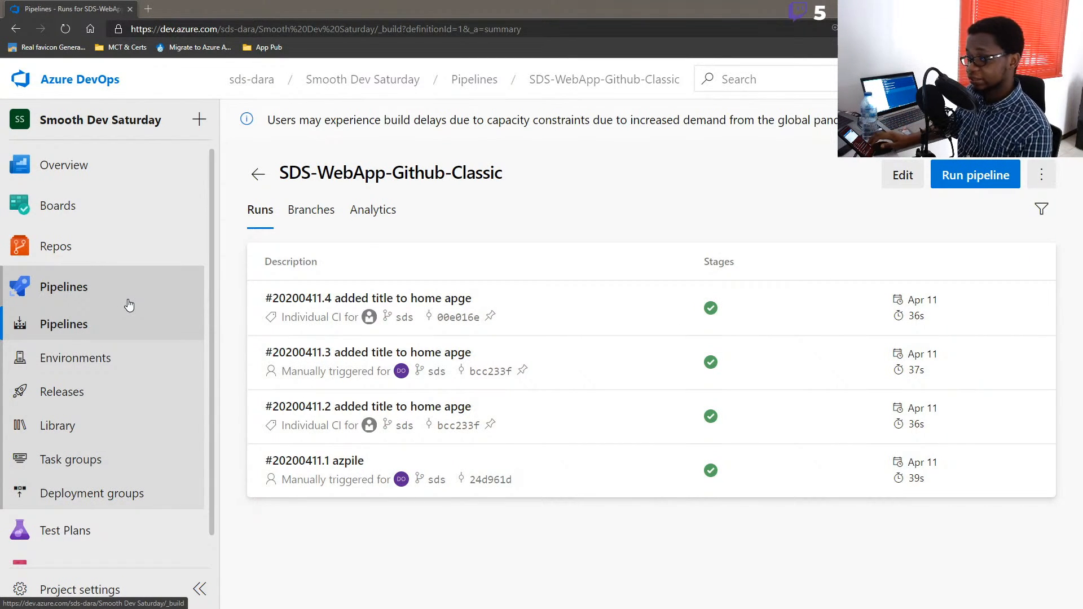
pyautogui.click(70, 329)
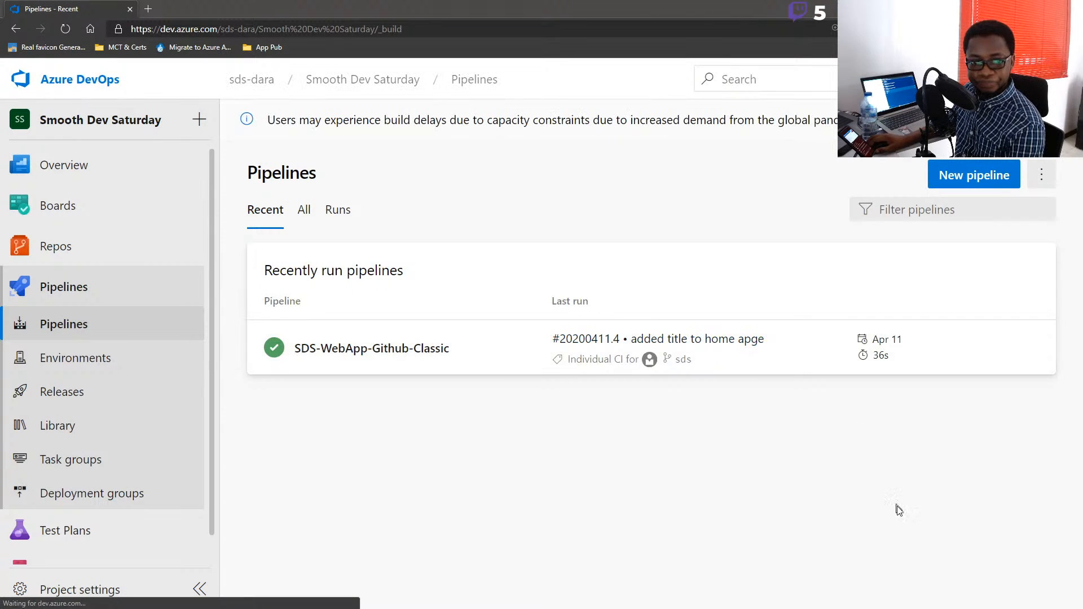
pyautogui.click(978, 182)
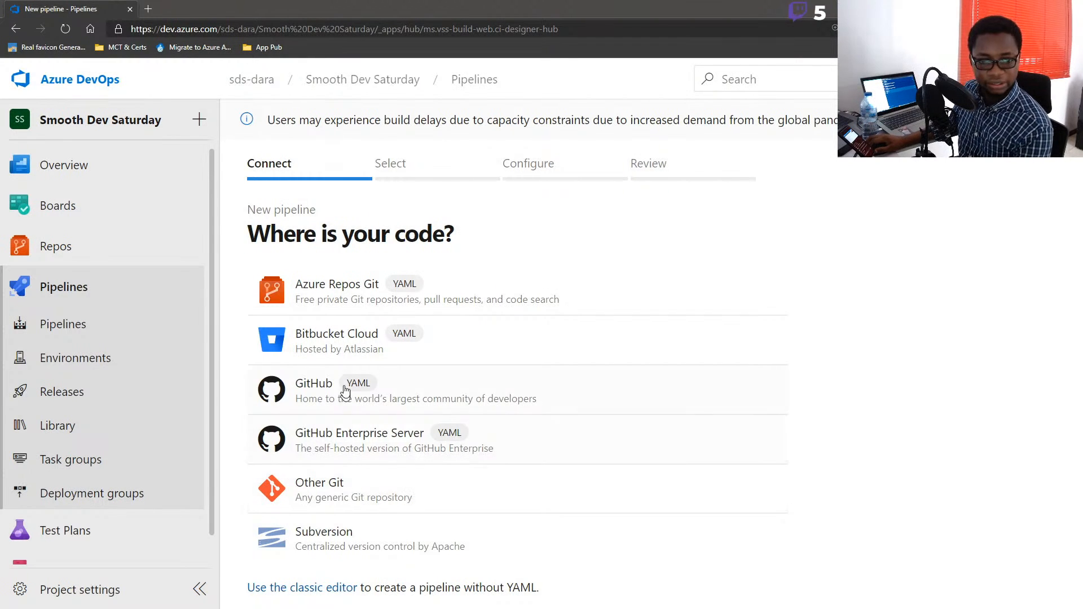
pyautogui.click(329, 303)
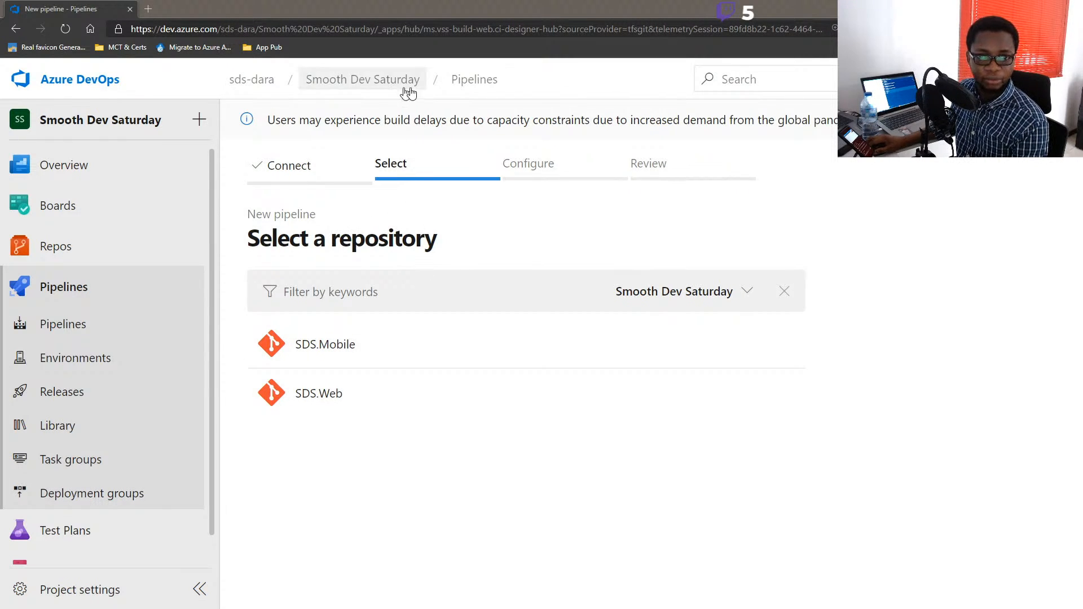
pyautogui.click(467, 85)
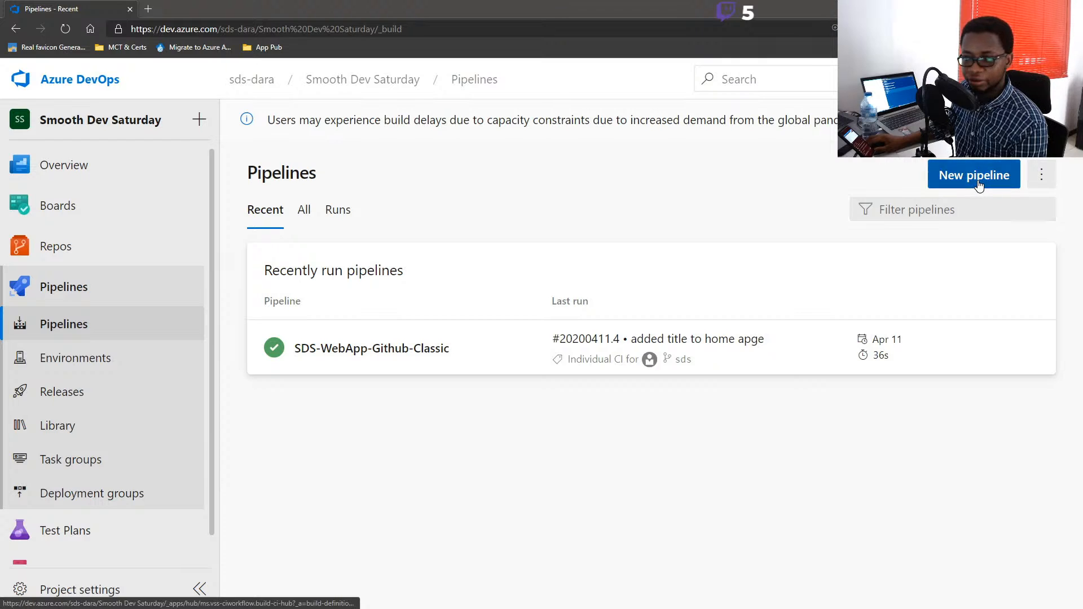
# Step: Start a new YAML pipeline with GitHub as the code source and the WebApp repository selected
pyautogui.click(979, 186)
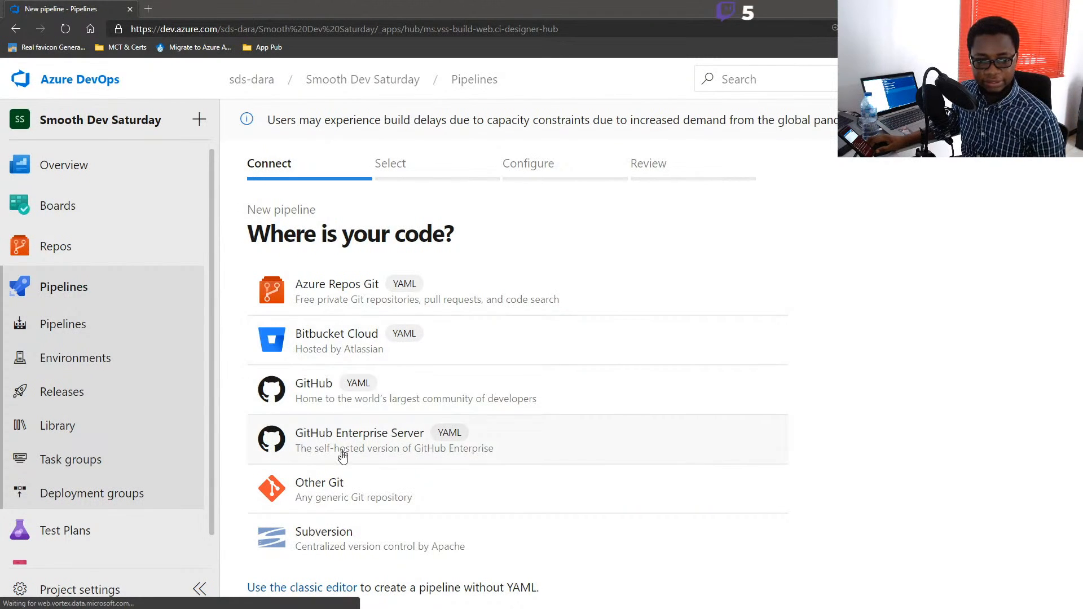
pyautogui.click(358, 393)
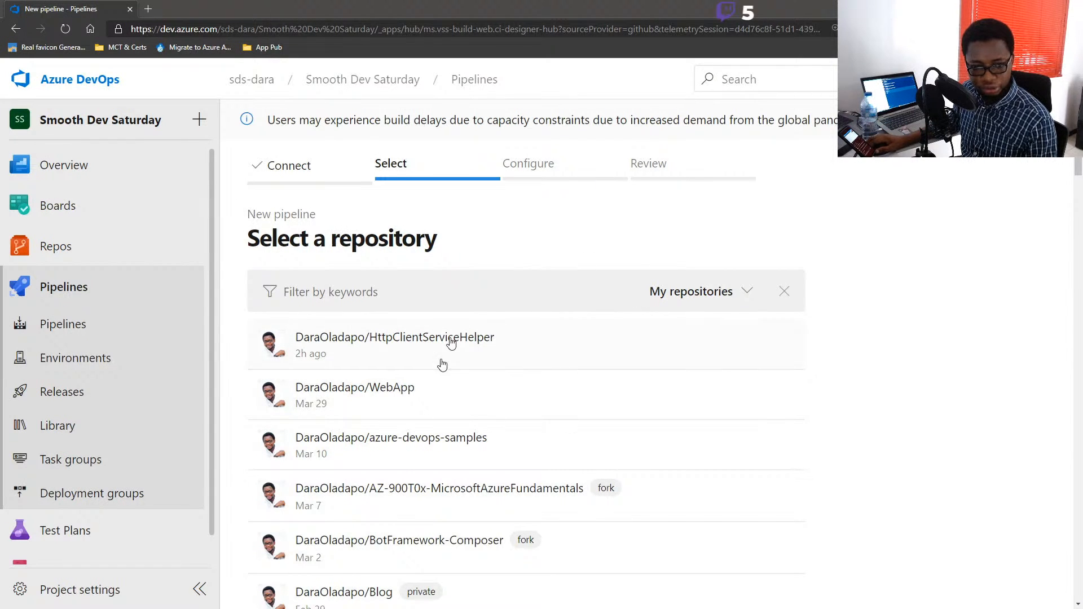
pyautogui.scroll(-10, 435, 511)
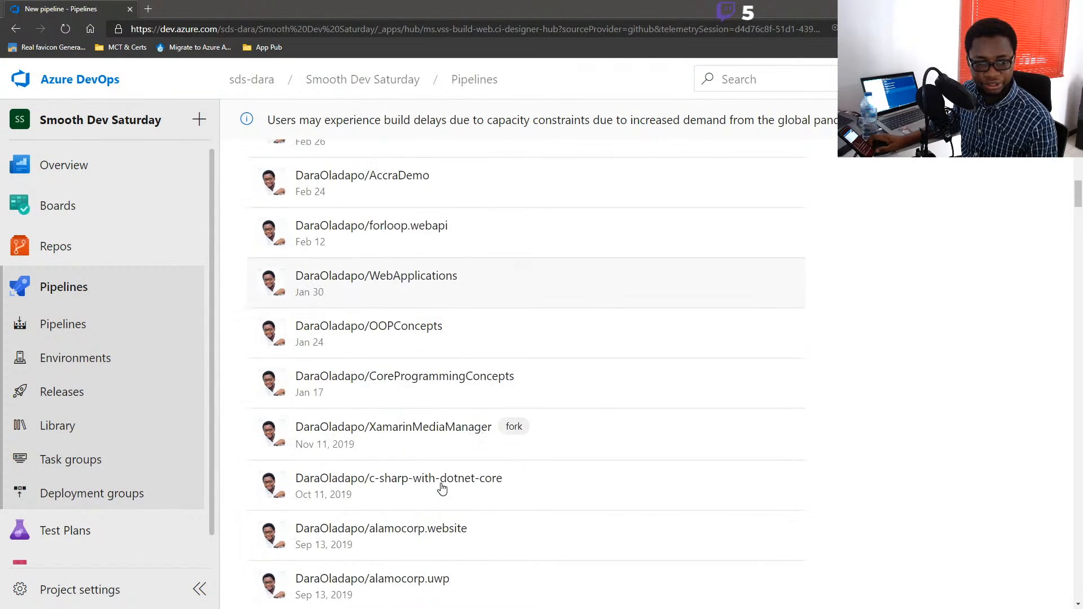
pyautogui.scroll(-6, 442, 486)
pyautogui.scroll(15, 442, 481)
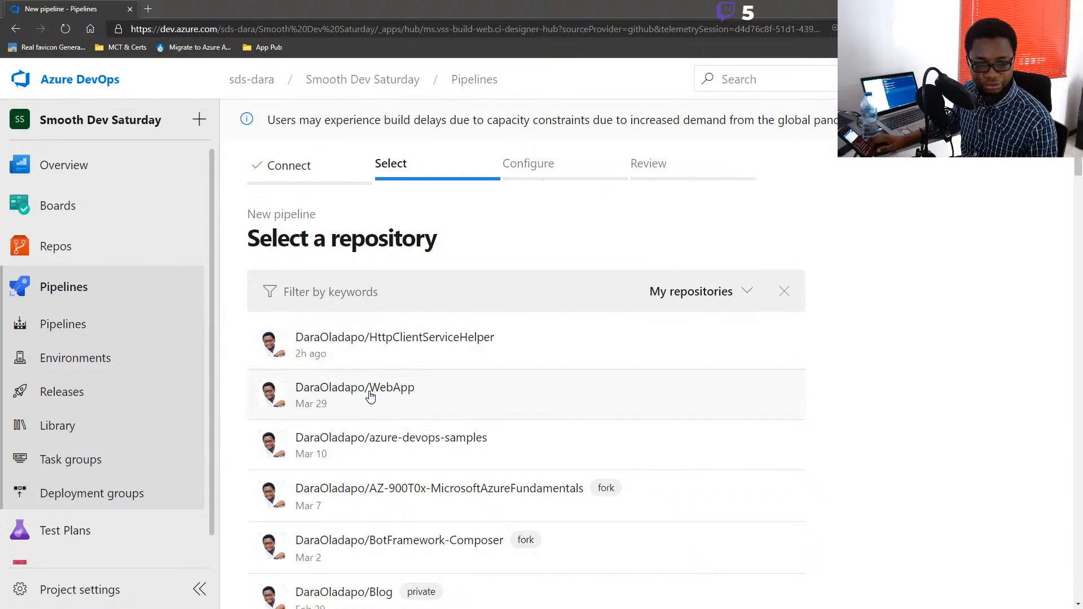
pyautogui.click(404, 393)
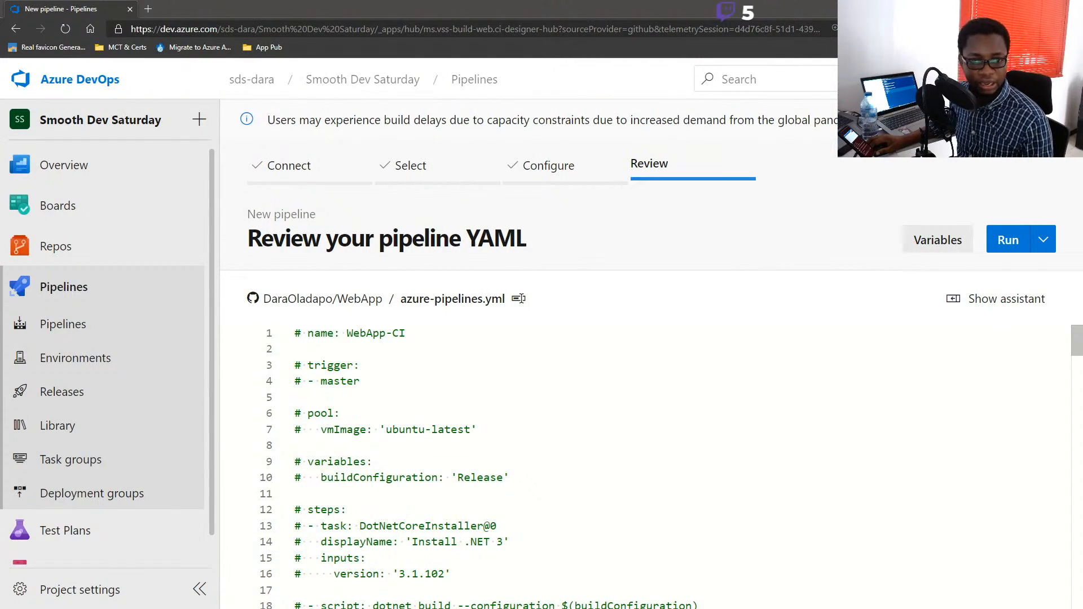
# Step: Review the azure-pipelines.yml file, examining its commented-out section, the master trigger and the build and release stages
pyautogui.moveTo(406, 333); pyautogui.dragTo(372, 332)
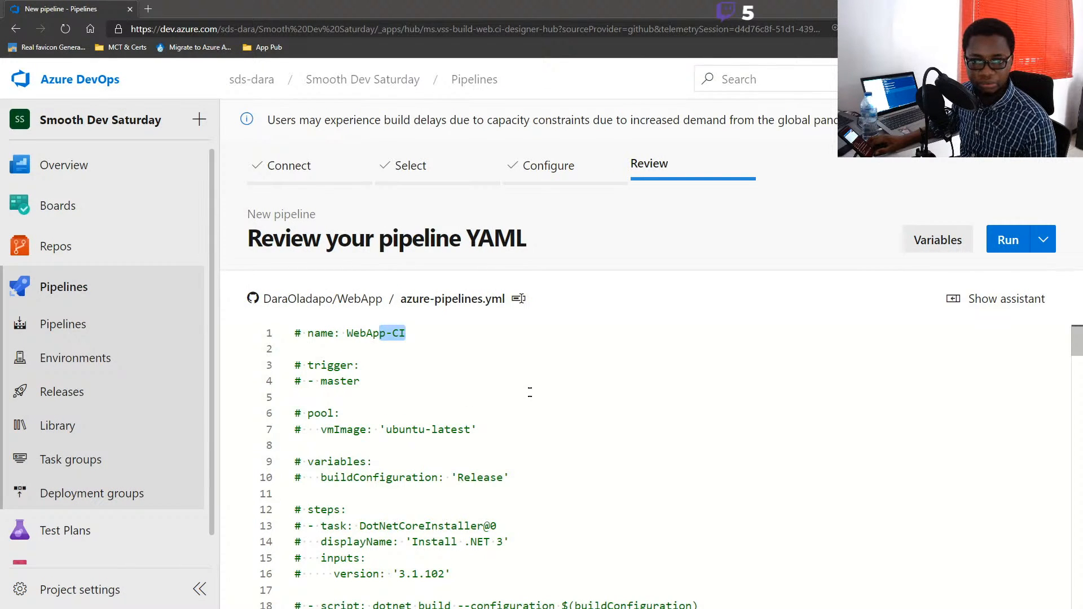
pyautogui.scroll(-15, 530, 392)
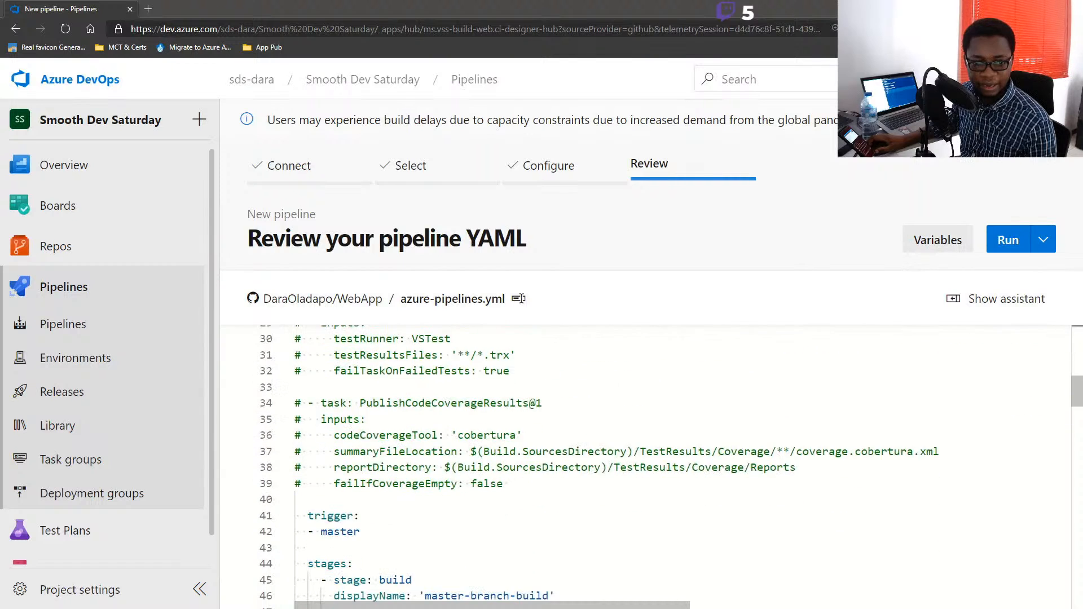
pyautogui.scroll(-20, 646, 467)
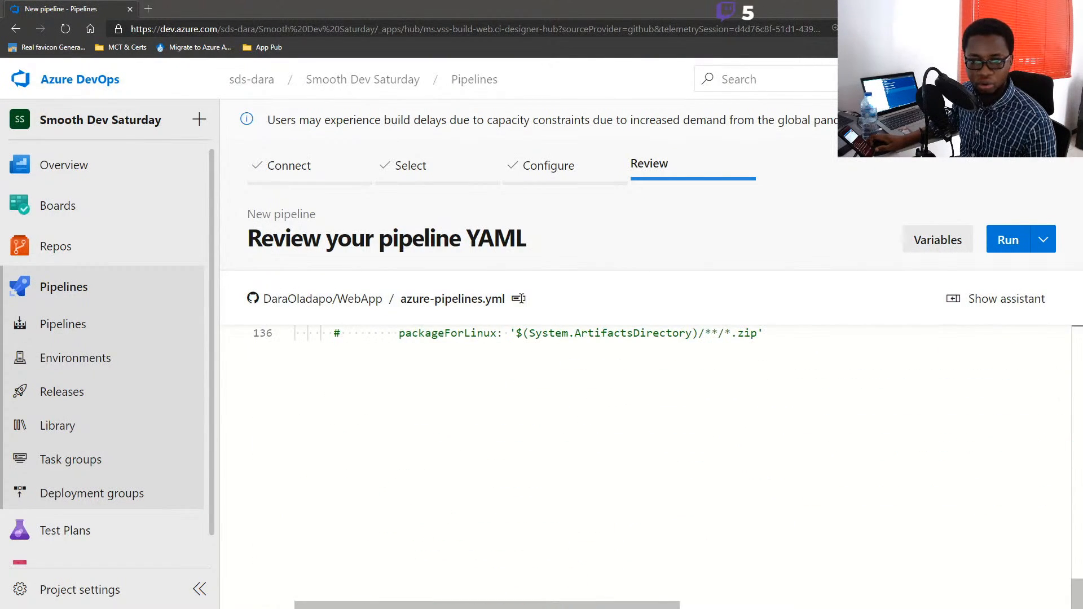
pyautogui.scroll(20, 646, 467)
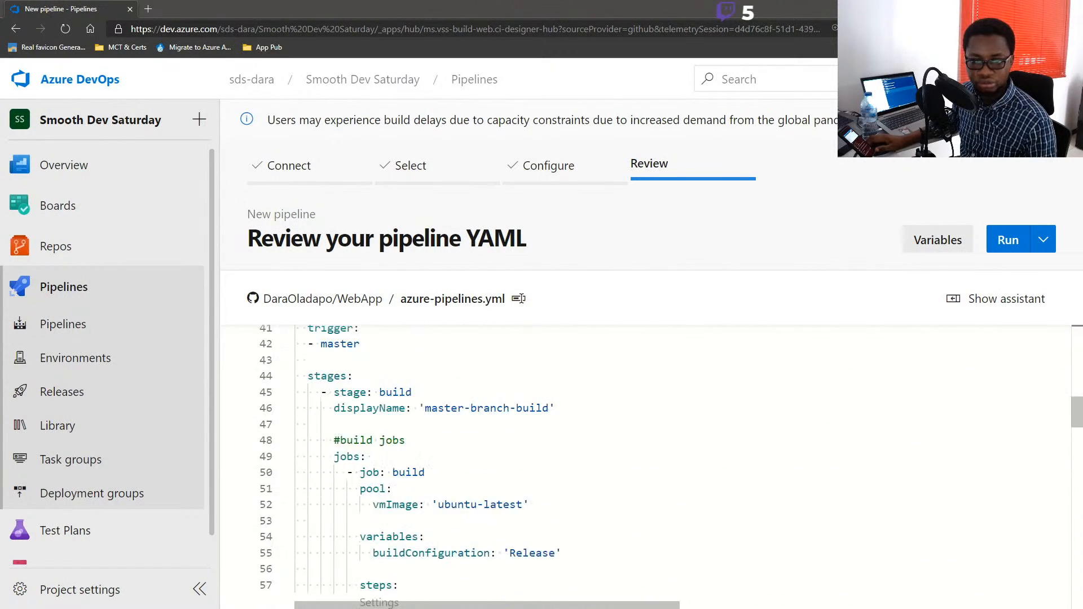
pyautogui.scroll(13, 646, 467)
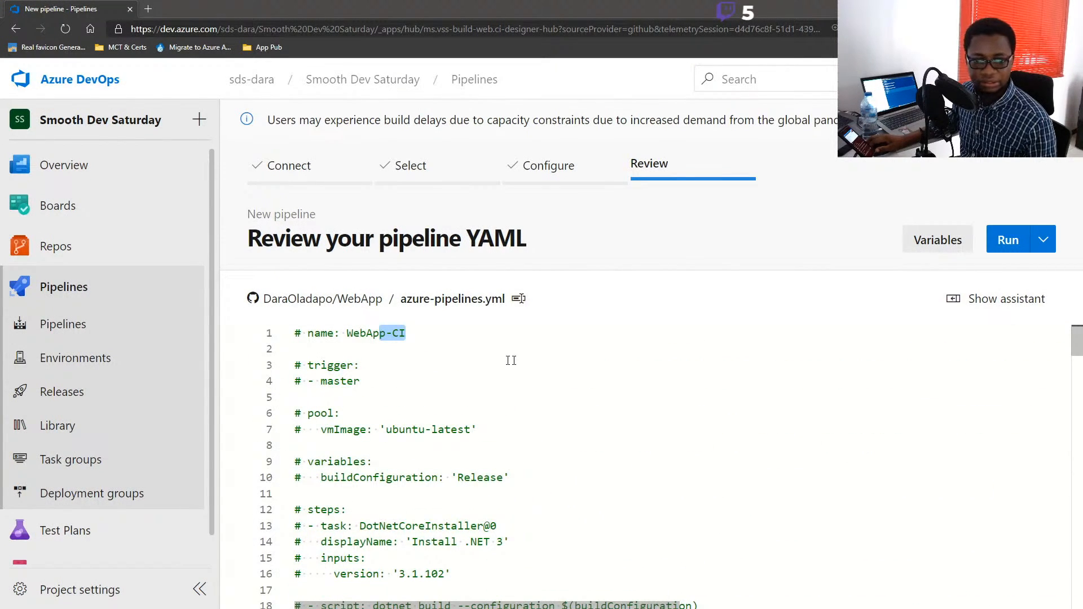
pyautogui.scroll(-20, 485, 370)
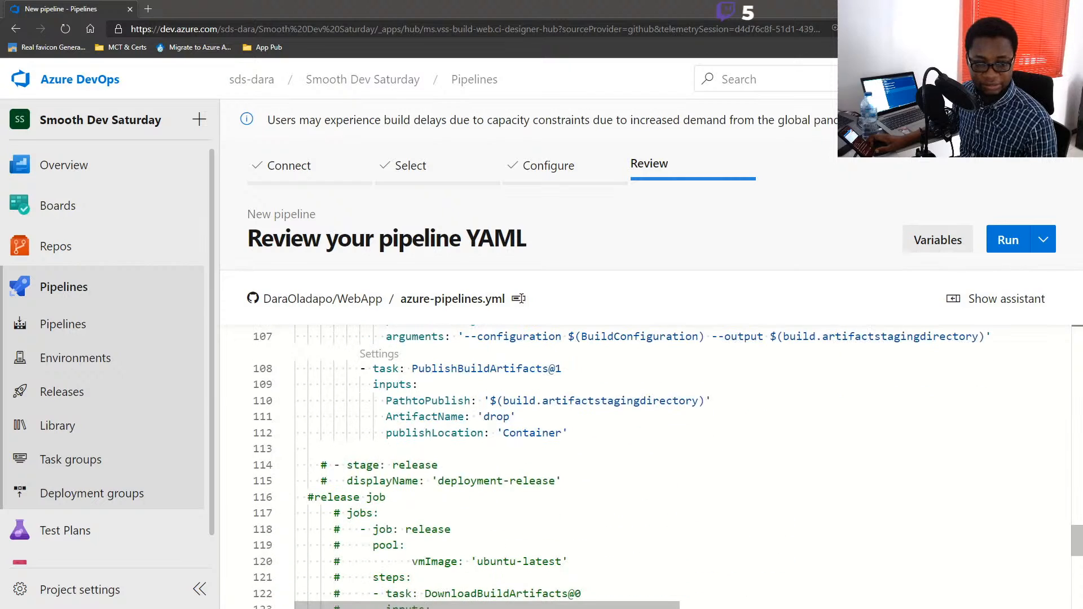
pyautogui.scroll(2, 485, 371)
pyautogui.scroll(20, 646, 467)
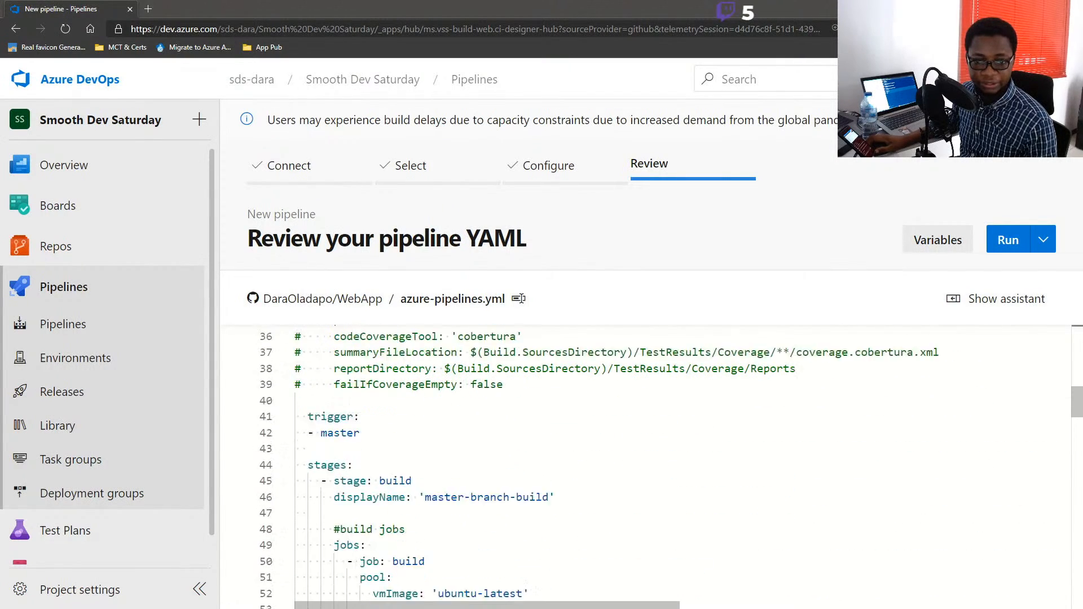
pyautogui.scroll(1, 646, 467)
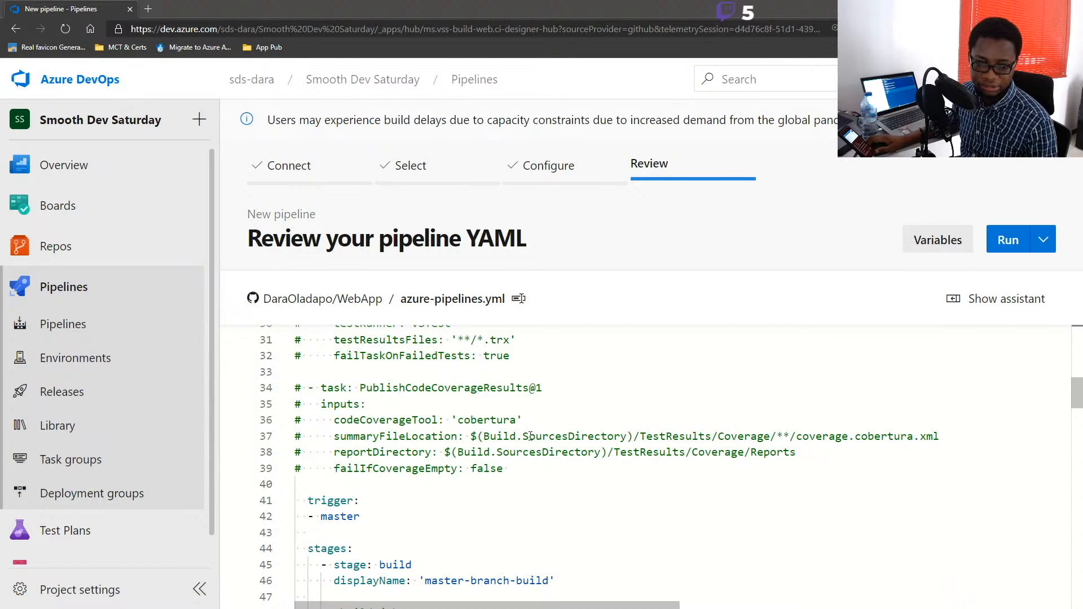
pyautogui.moveTo(284, 469); pyautogui.dragTo(223, 255)
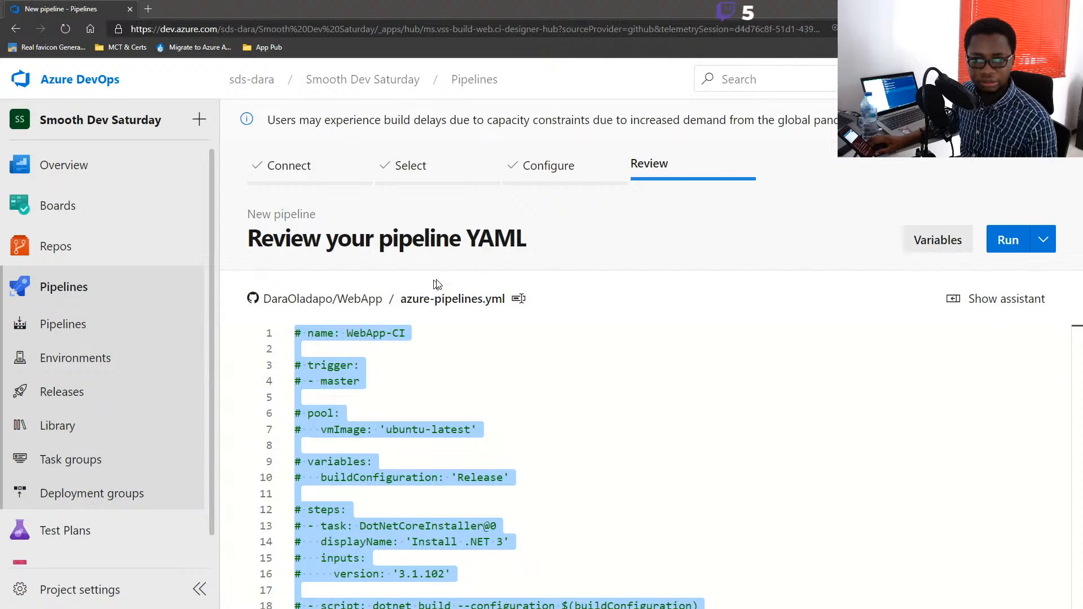
pyautogui.click(562, 167)
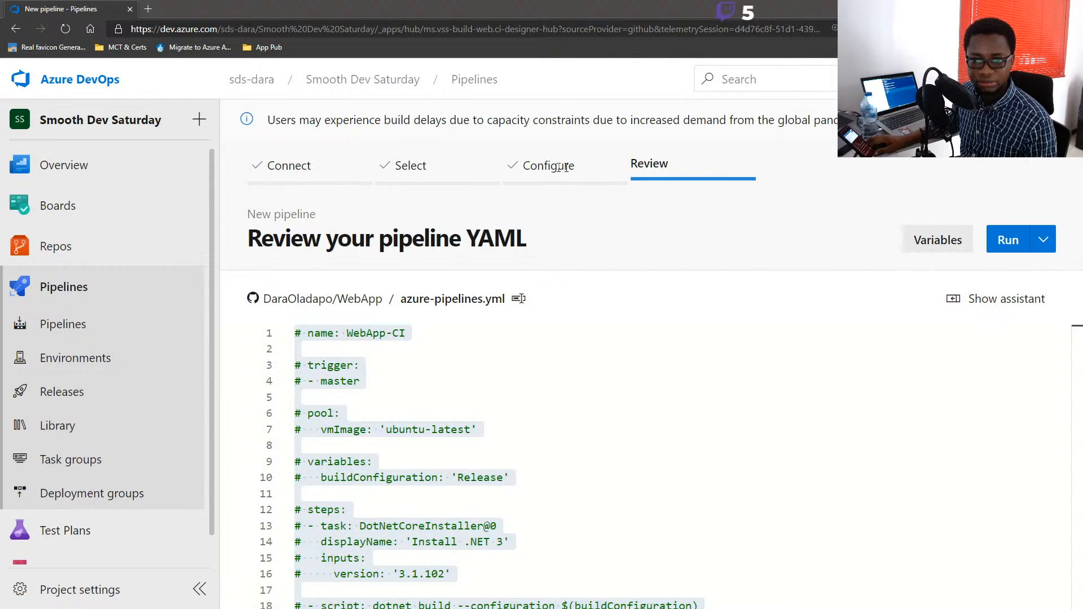
# Step: Abandon the current pipeline draft and set up a fresh one from the WebApp repository on GitHub
pyautogui.click(81, 320)
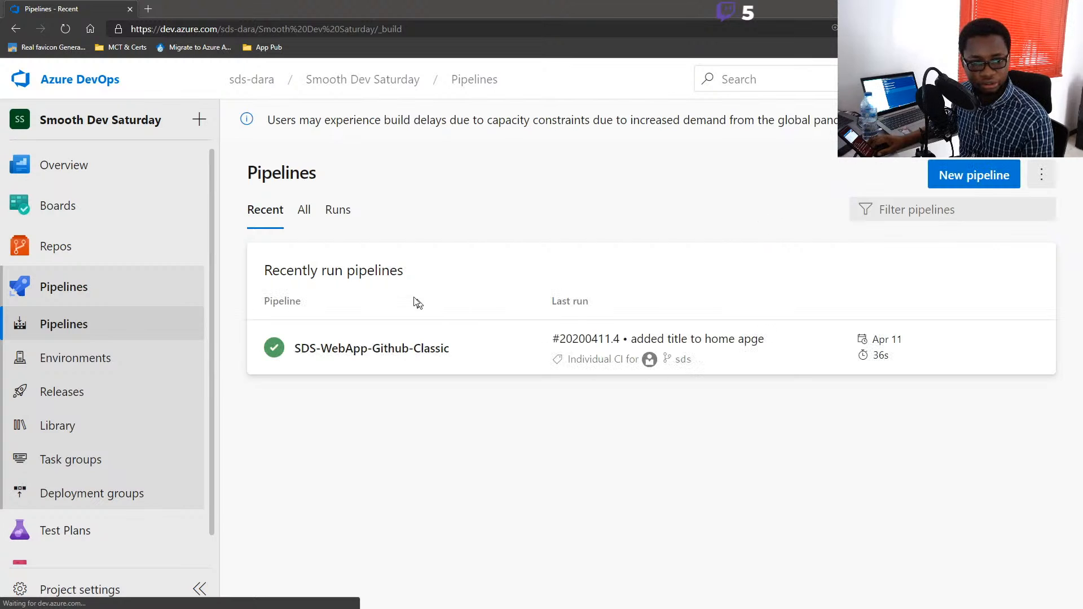
pyautogui.click(990, 175)
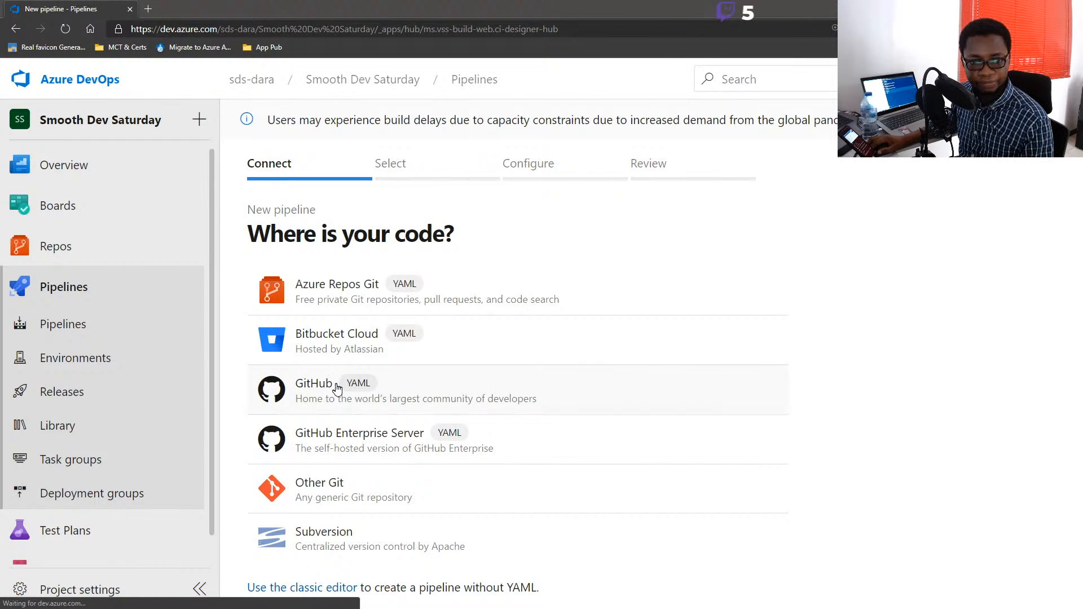
pyautogui.click(338, 391)
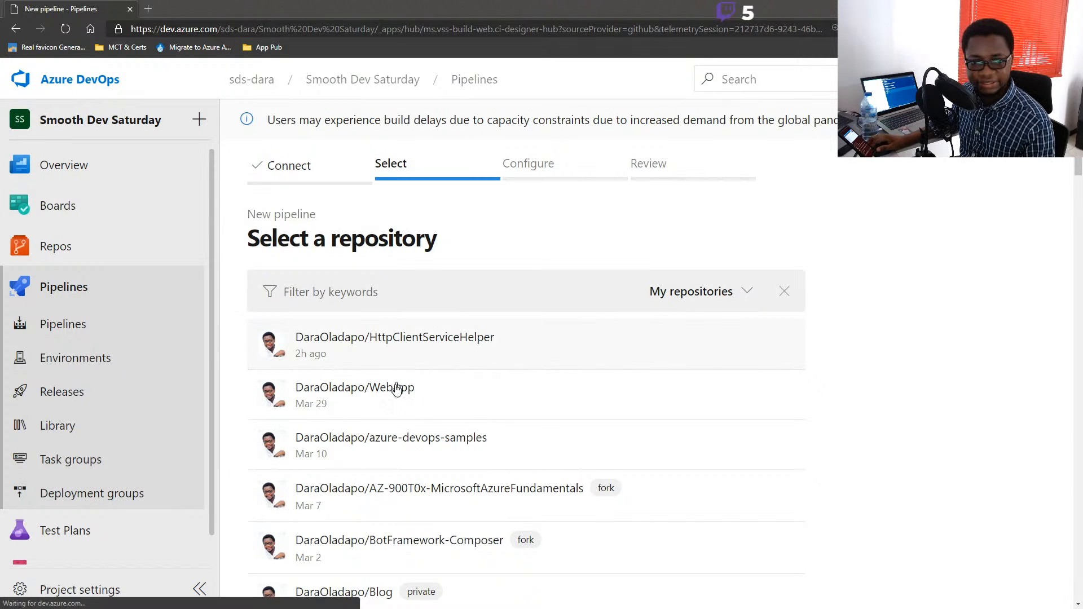
pyautogui.click(395, 394)
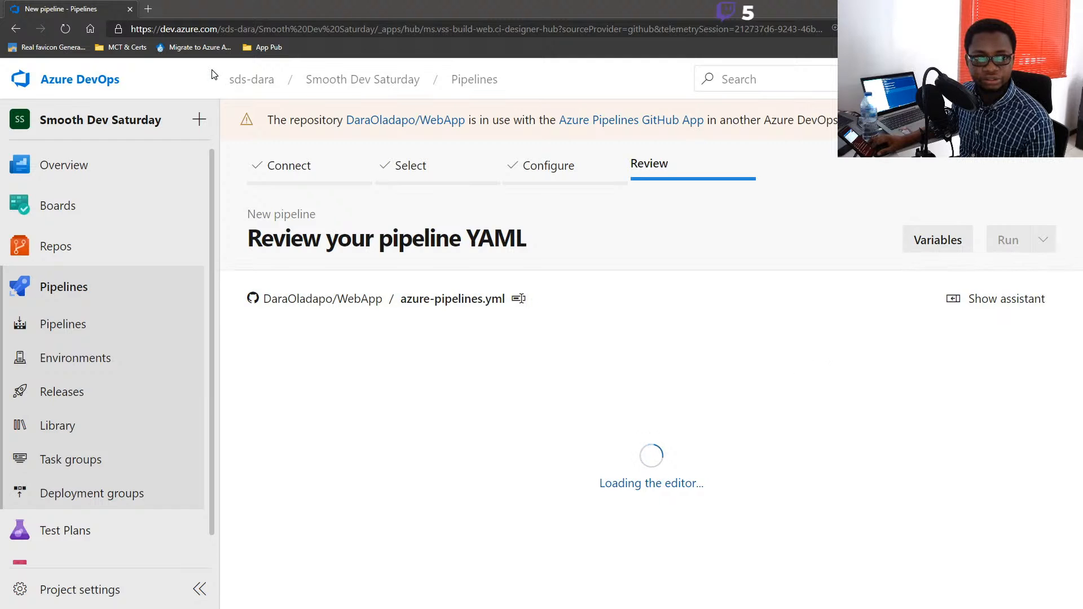
# Step: Switch to the owner's GitHub profile in a new browser tab and open azure-pipelines.yml from the WebApp repository
pyautogui.click(148, 9)
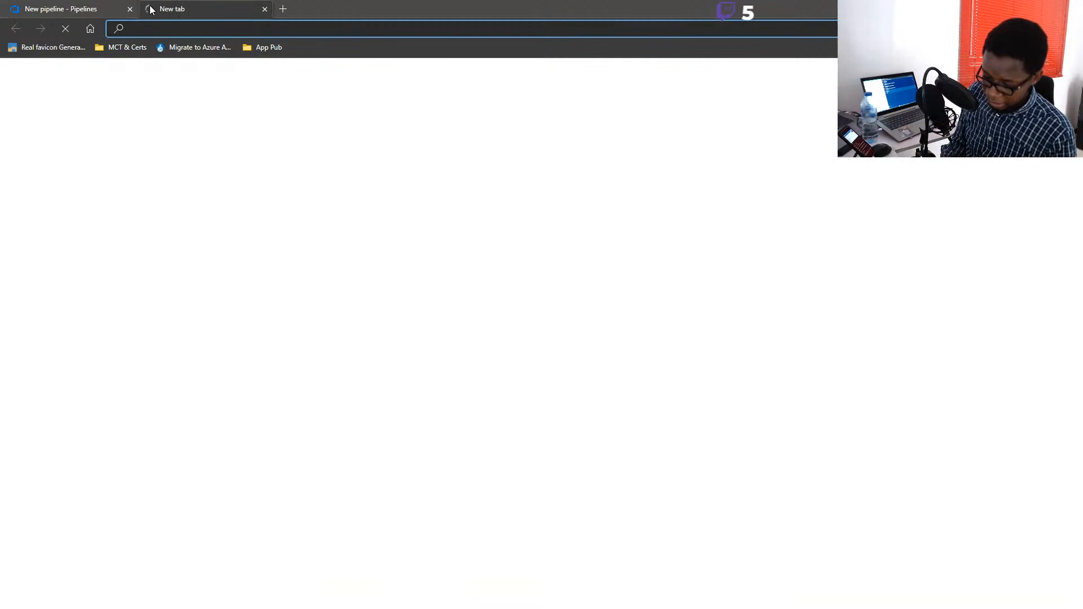
pyautogui.write('github.com/daraoladapo')
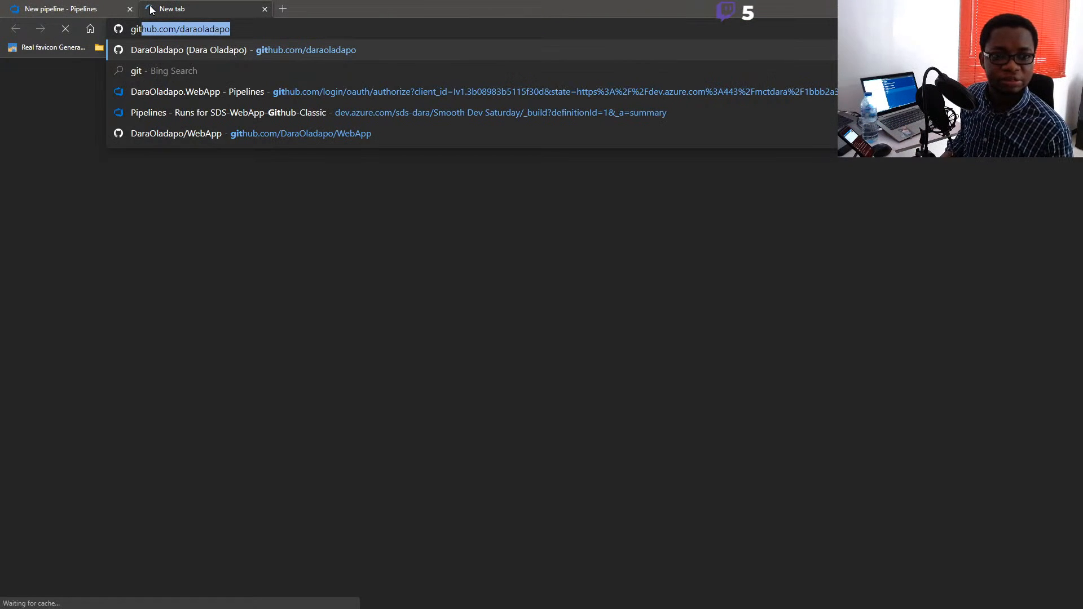
pyautogui.press('Return')
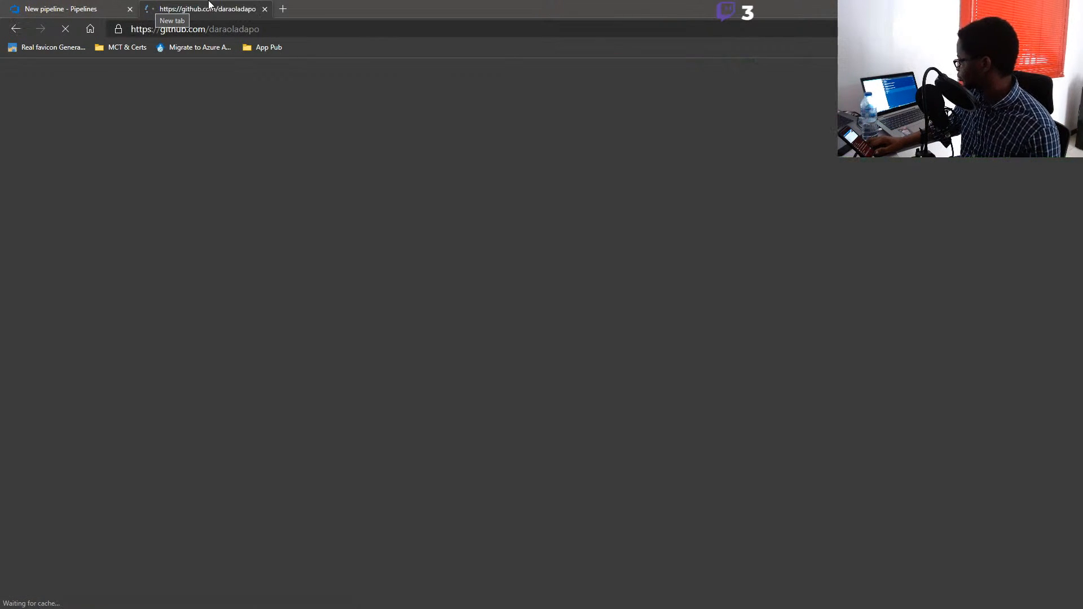
pyautogui.click(85, 9)
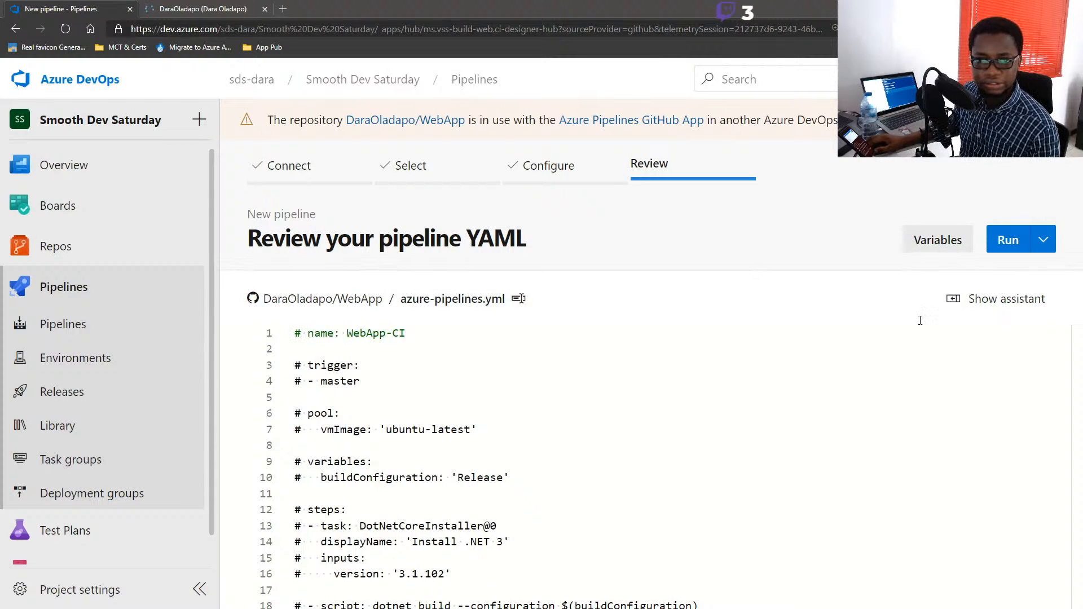
pyautogui.scroll(-1, 705, 384)
pyautogui.scroll(1, 508, 361)
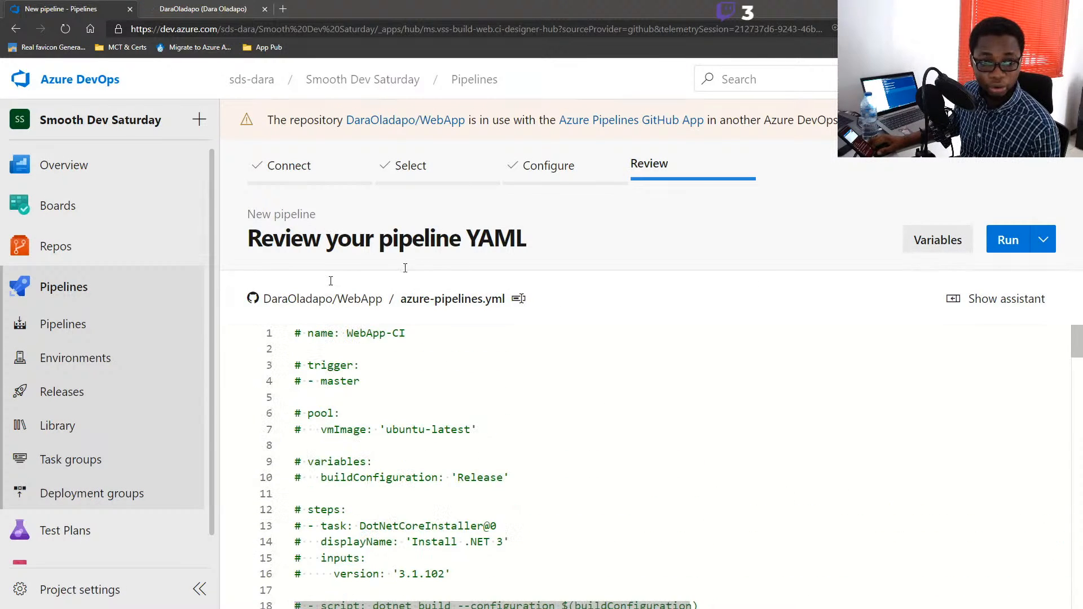
pyautogui.click(188, 10)
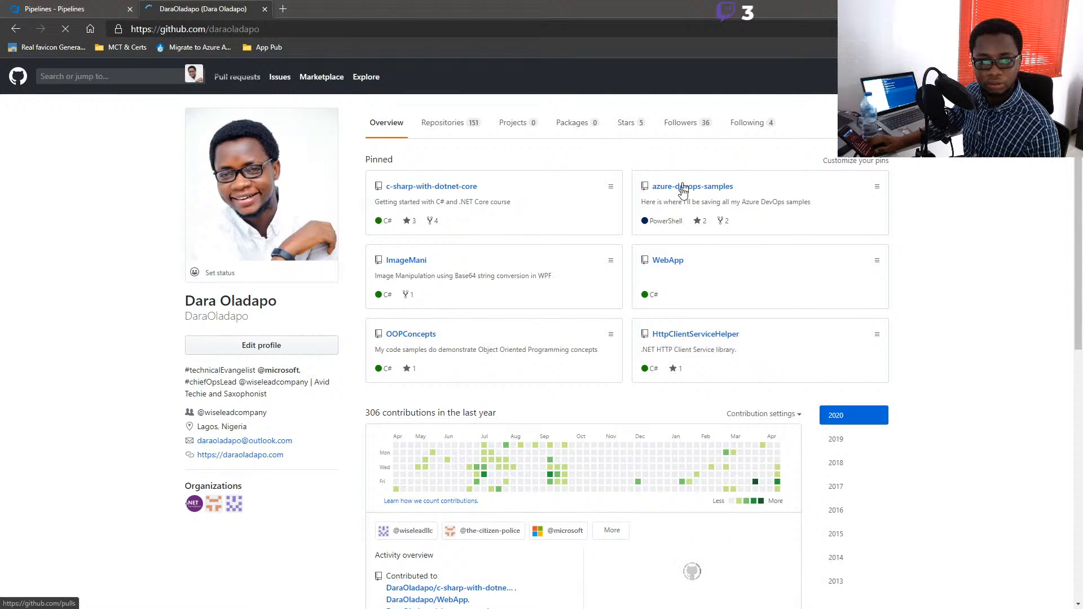
pyautogui.click(666, 261)
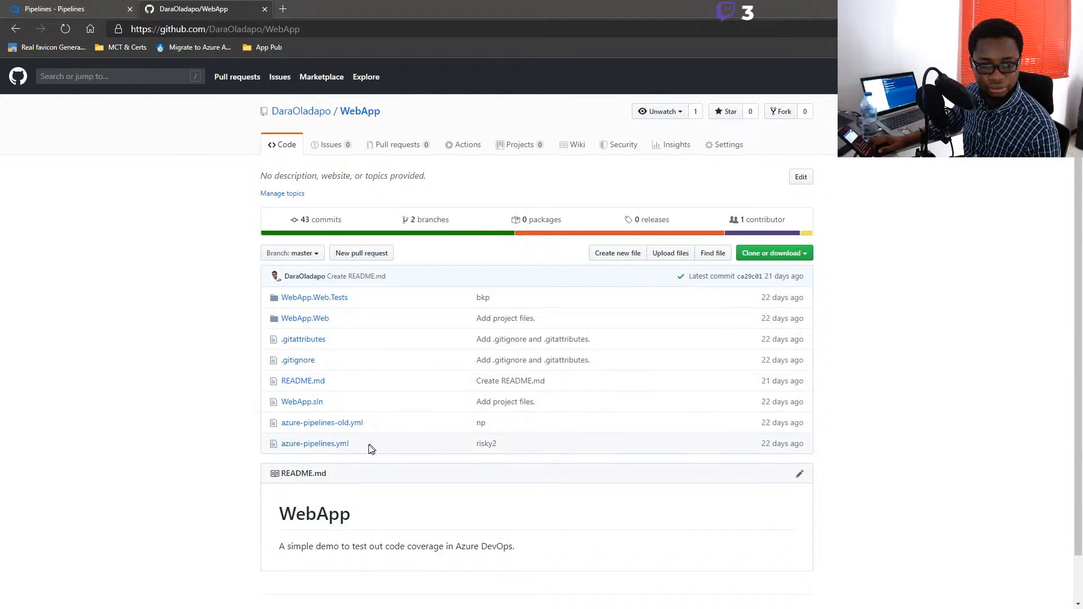
pyautogui.click(338, 444)
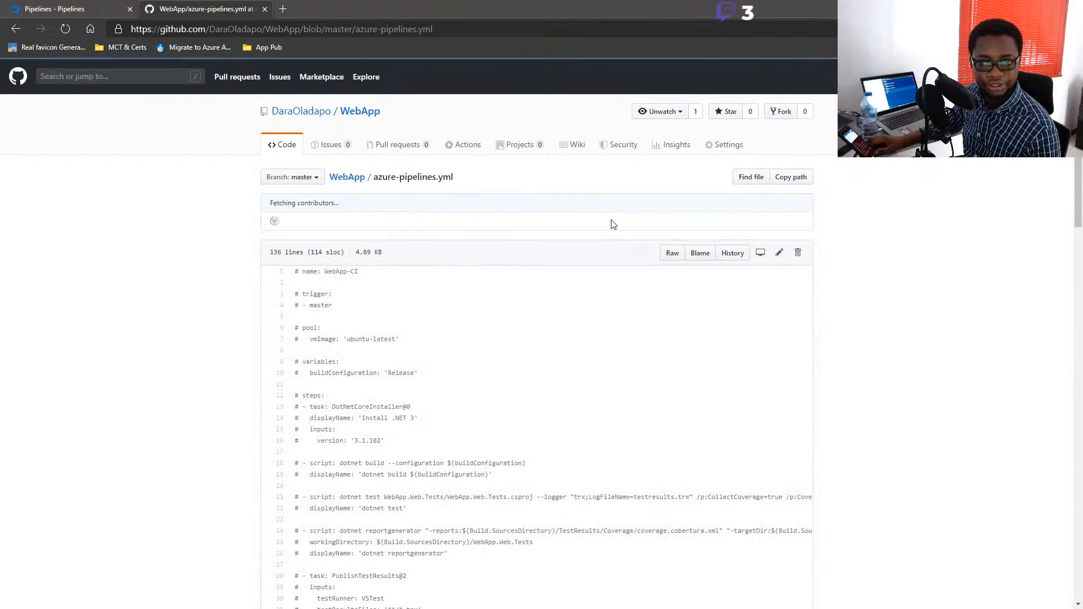
# Step: Rename azure-pipelines.yml to azure-pipelines-old-new.yml and commit the change directly to the master branch
pyautogui.click(779, 260)
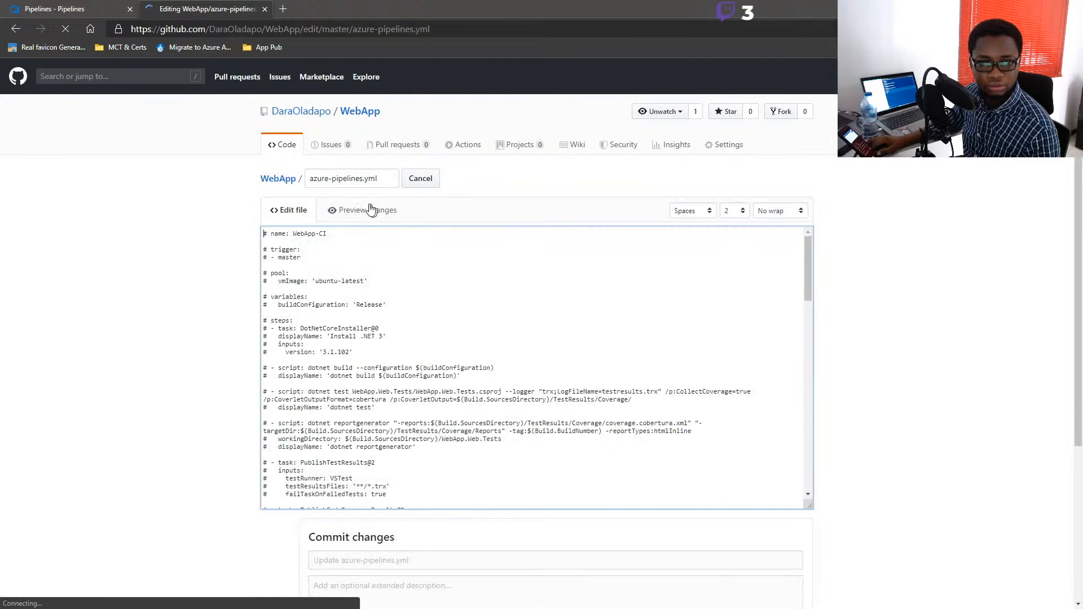
pyautogui.click(363, 179)
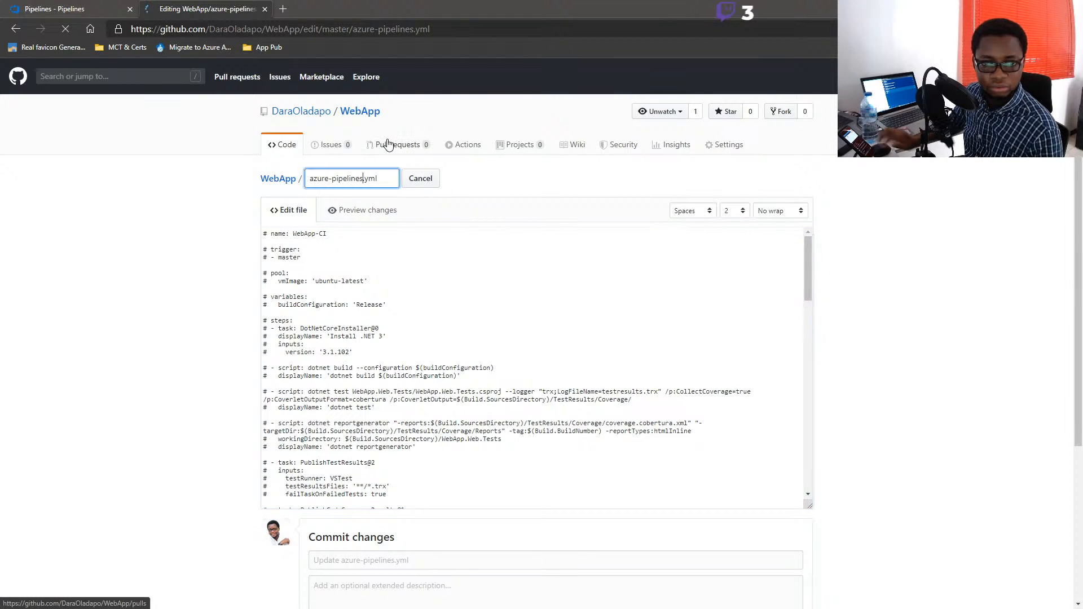
pyautogui.write('-')
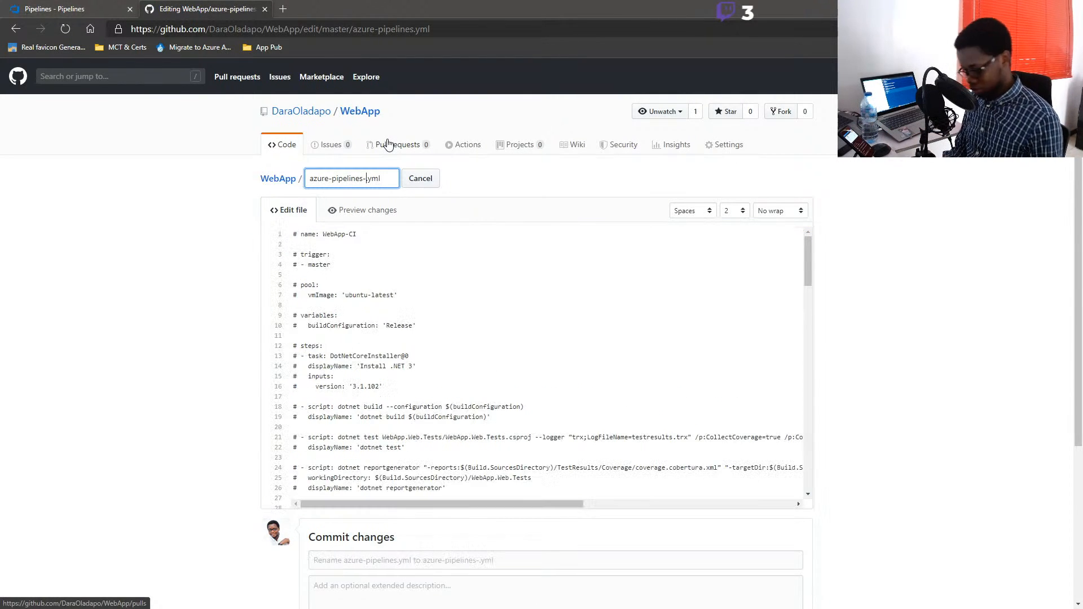
pyautogui.write('old-n')
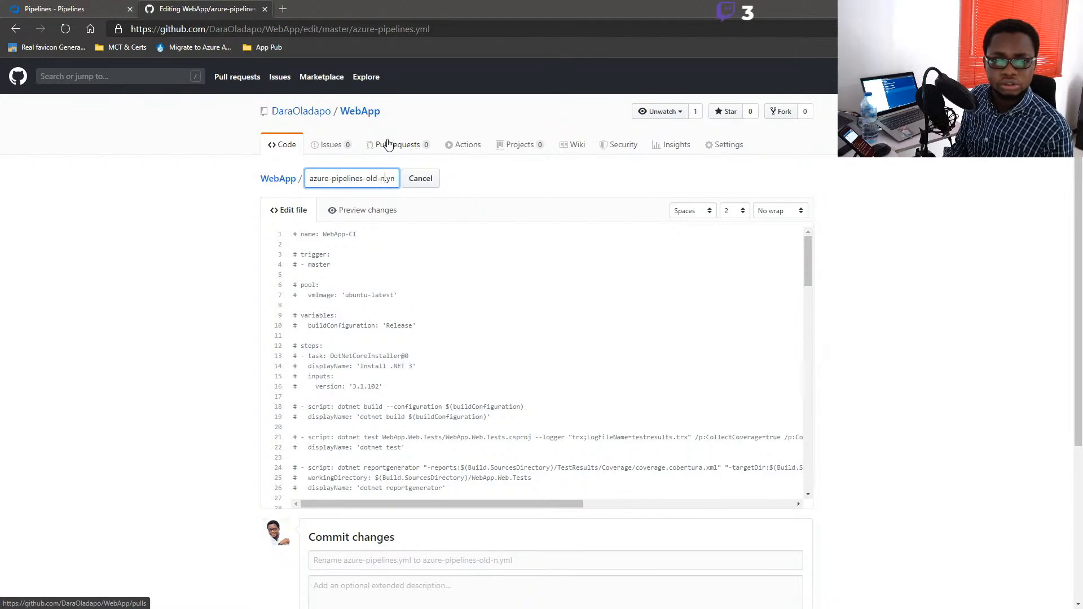
pyautogui.write('ew')
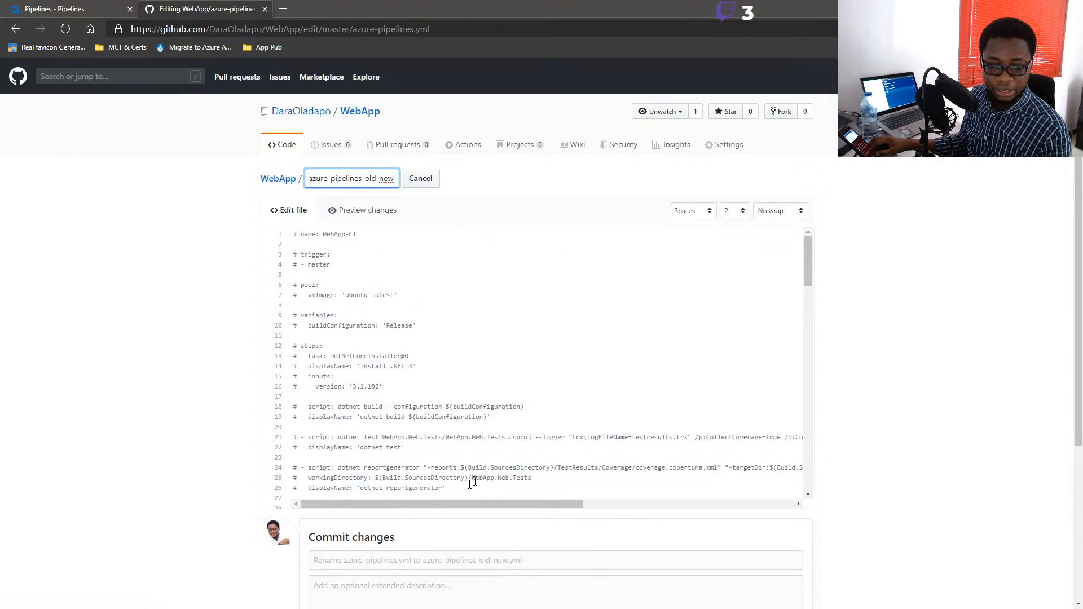
pyautogui.click(225, 462)
pyautogui.scroll(-4, 209, 458)
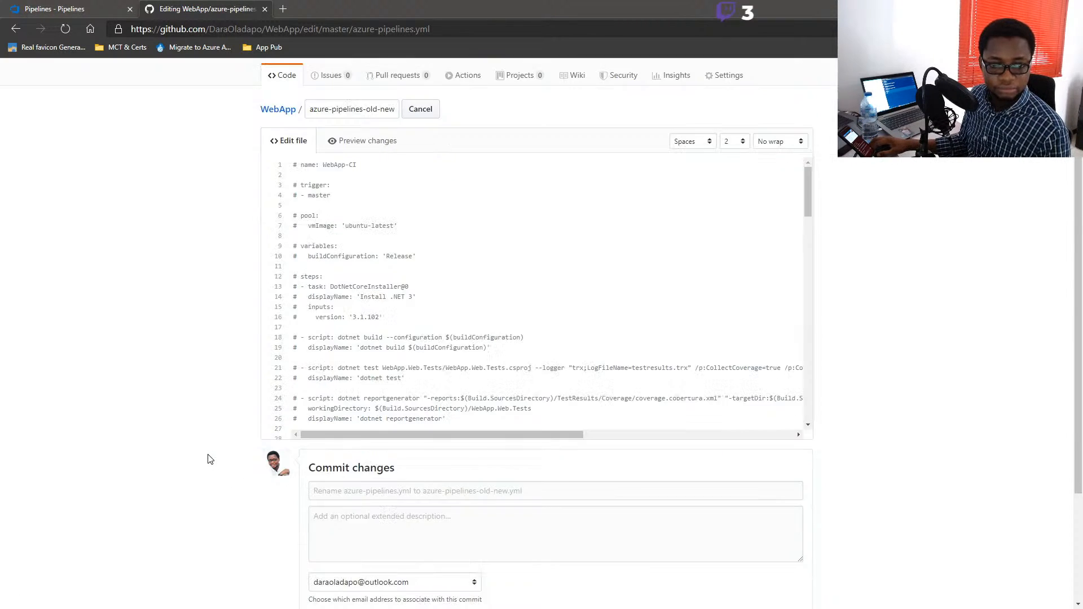
pyautogui.click(320, 507)
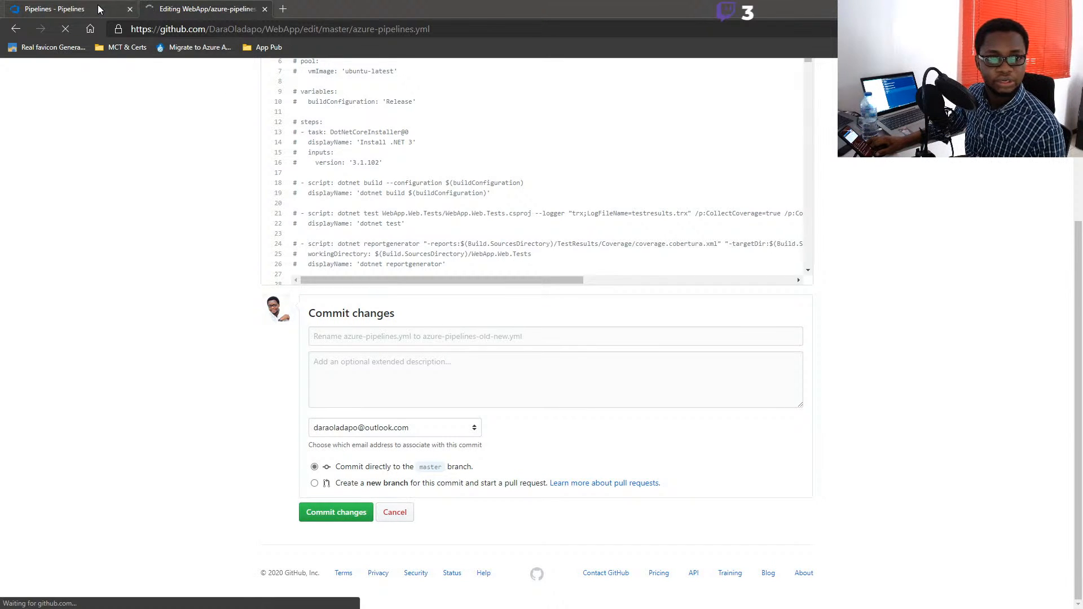
# Step: Return to the Azure DevOps pipelines list and start a new pipeline with GitHub as the source and the WebApp repository
pyautogui.click(93, 11)
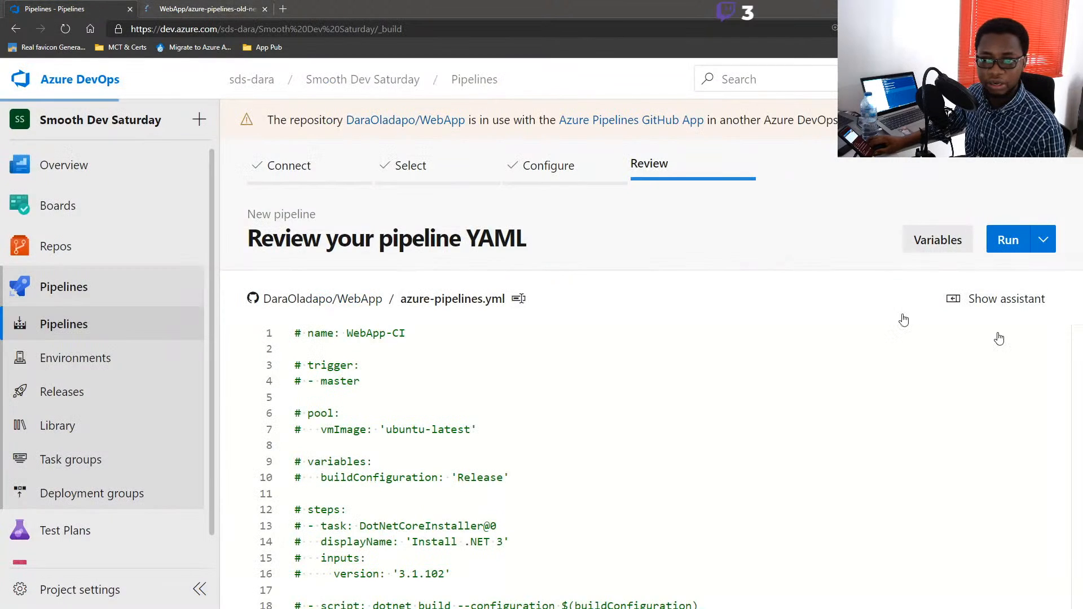
pyautogui.click(3, 337)
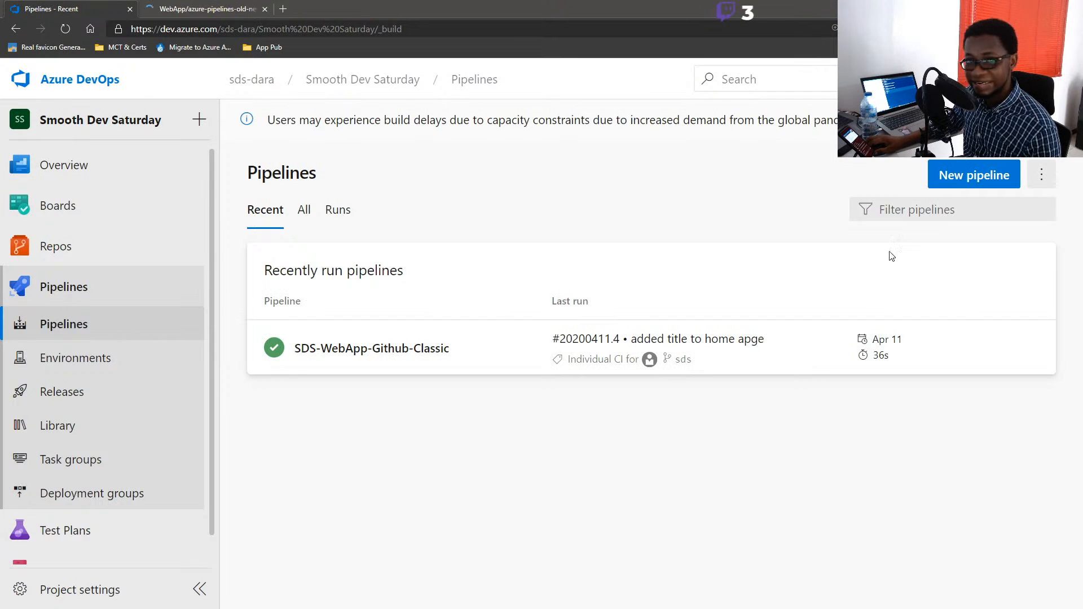
pyautogui.click(975, 176)
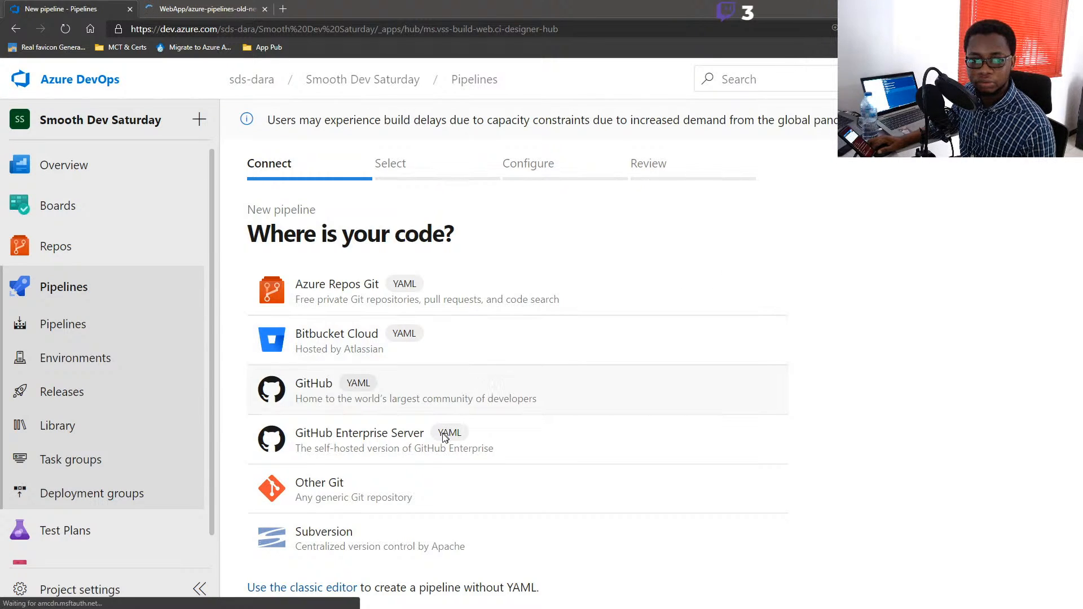
pyautogui.click(337, 386)
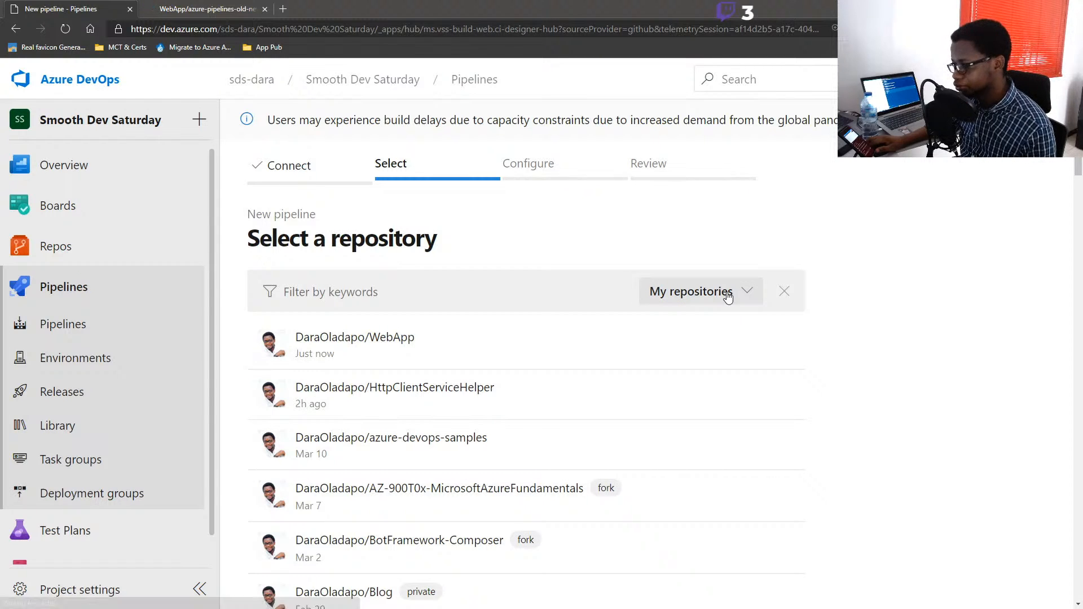
pyautogui.click(387, 350)
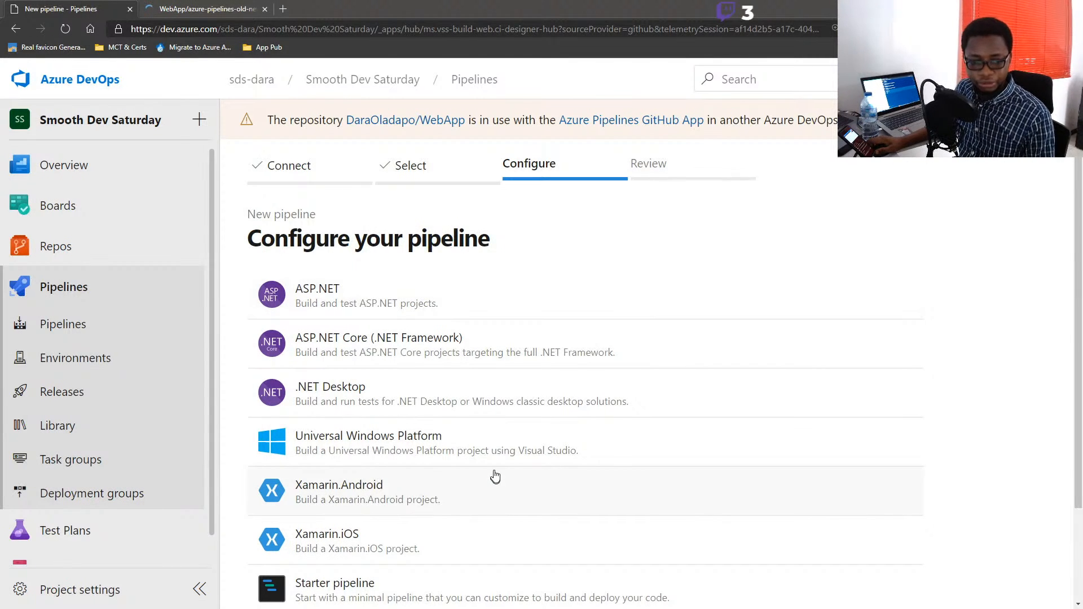
# Step: Review the suggested pipeline configurations and expand them to the full template list
pyautogui.scroll(-2, 492, 463)
pyautogui.scroll(2, 490, 455)
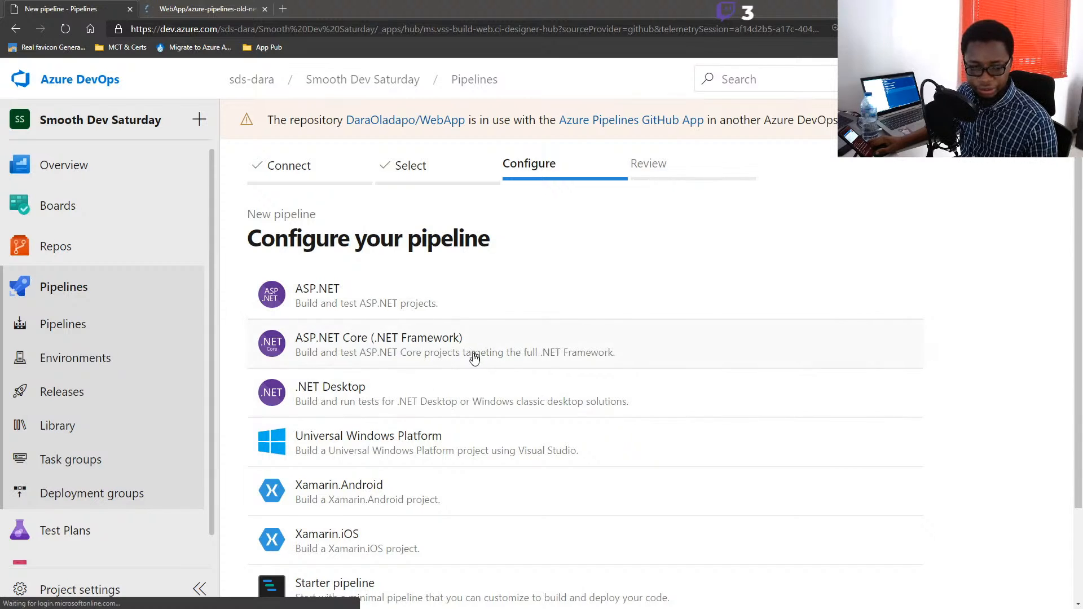
pyautogui.scroll(-2, 471, 403)
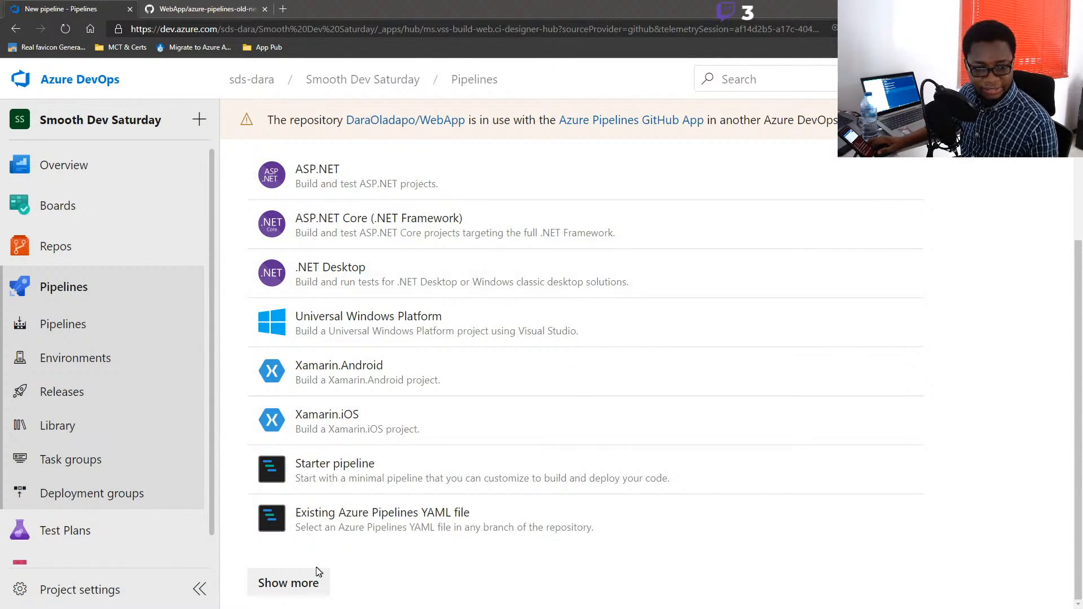
pyautogui.click(310, 587)
# Step: Examine the available pipeline templates, from ASP.NET Core, Docker and Maven through Node.js, PHP and Python to Xcode
pyautogui.scroll(-9, 351, 477)
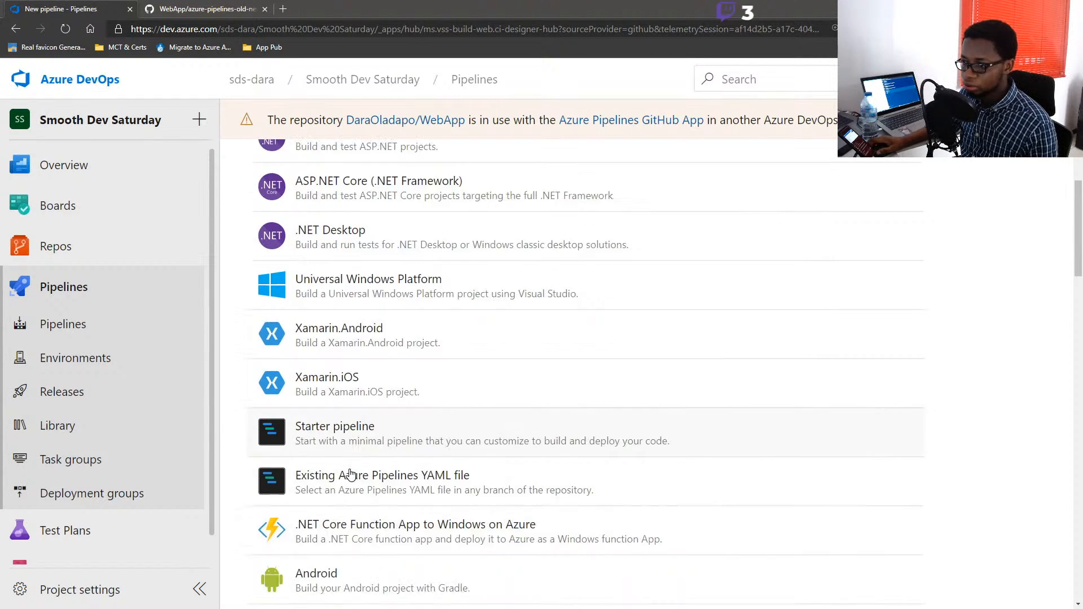
pyautogui.scroll(3, 351, 473)
pyautogui.scroll(2, 351, 474)
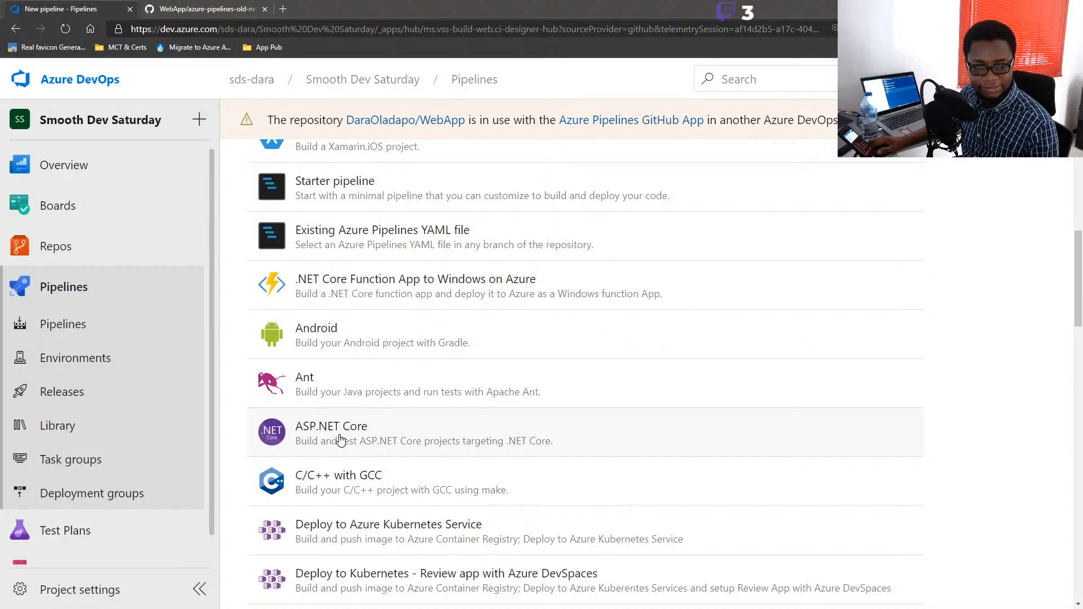
pyautogui.scroll(-5, 340, 440)
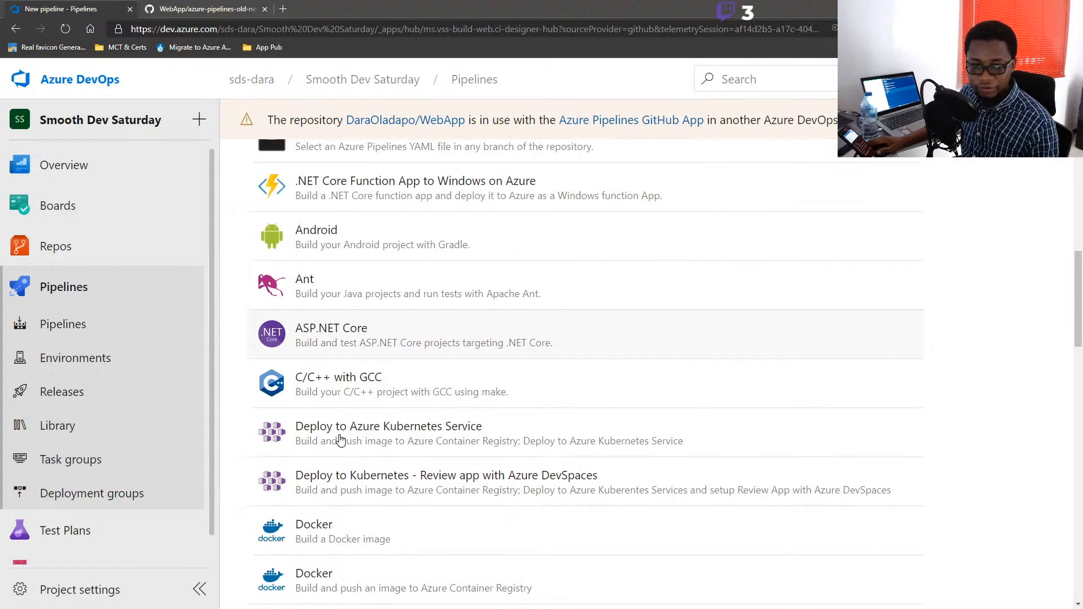
pyautogui.scroll(-9, 340, 439)
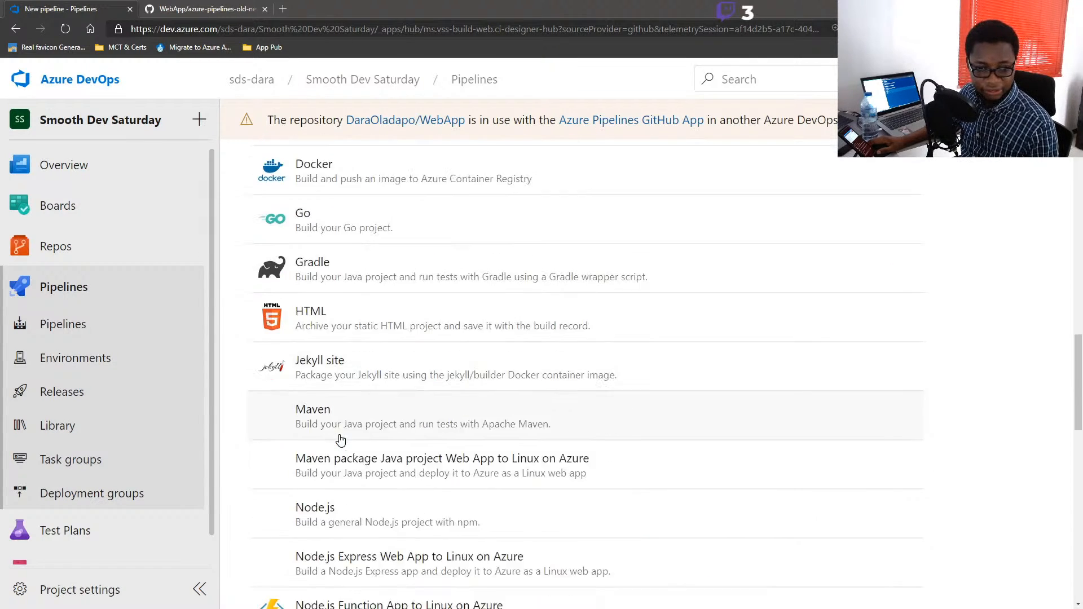
pyautogui.scroll(-8, 340, 440)
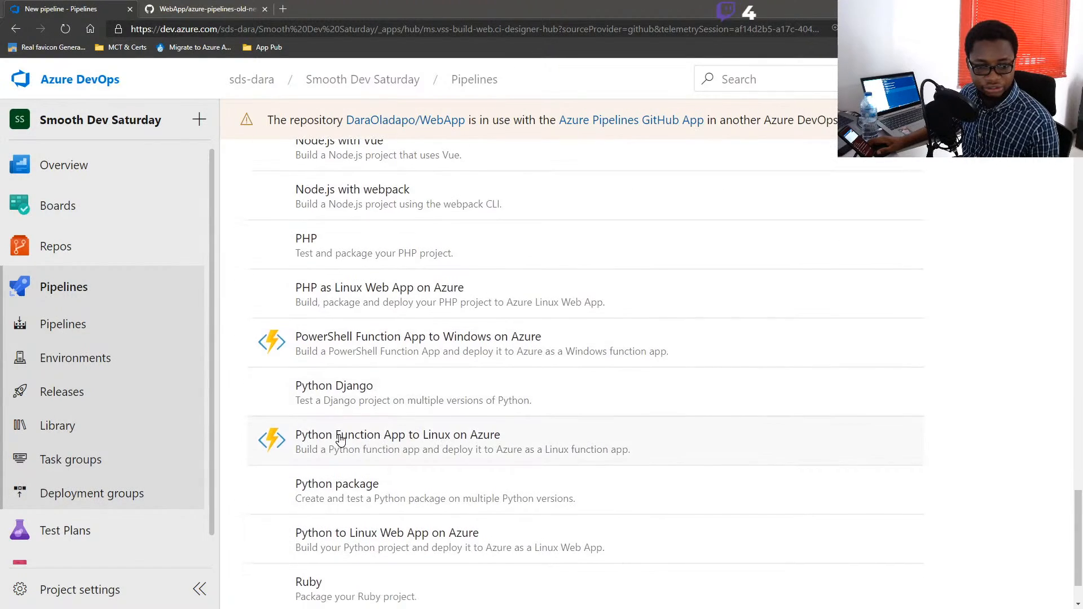
pyautogui.scroll(8, 341, 439)
pyautogui.scroll(15, 340, 439)
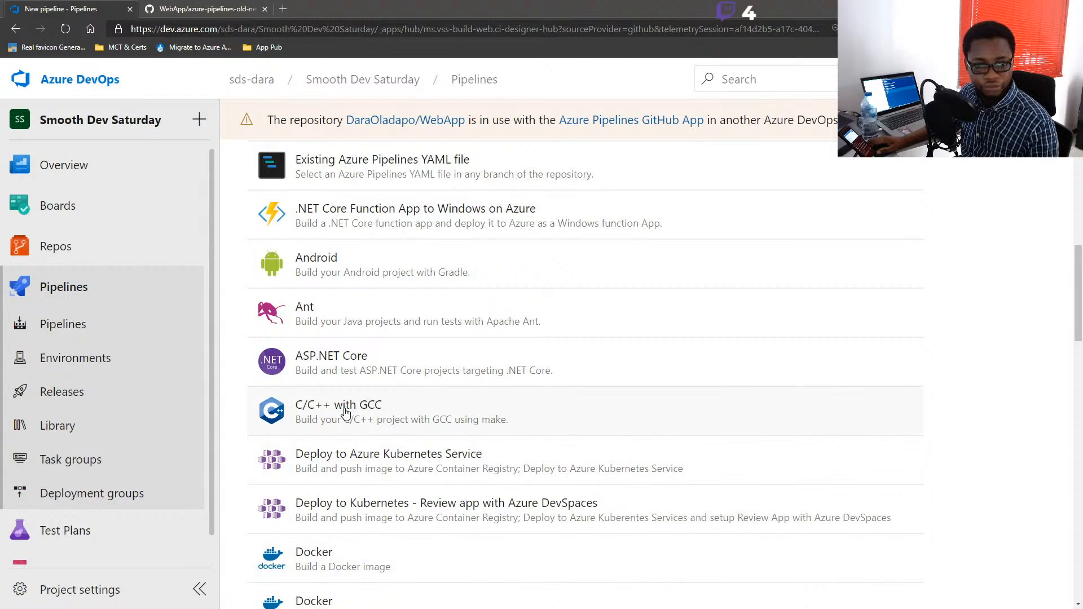
pyautogui.scroll(1, 372, 270)
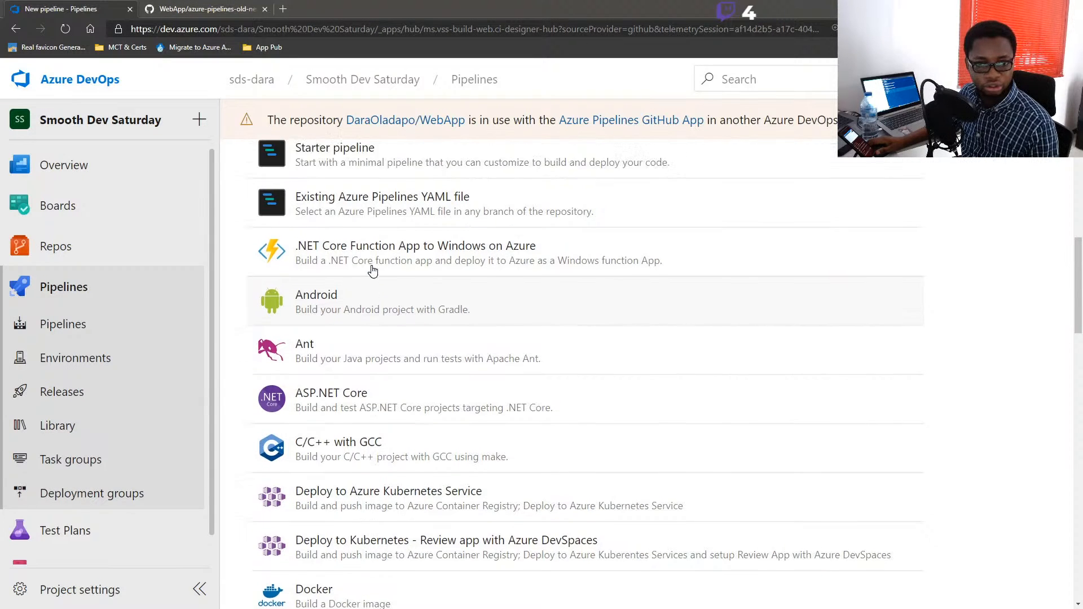
pyautogui.scroll(-4, 371, 270)
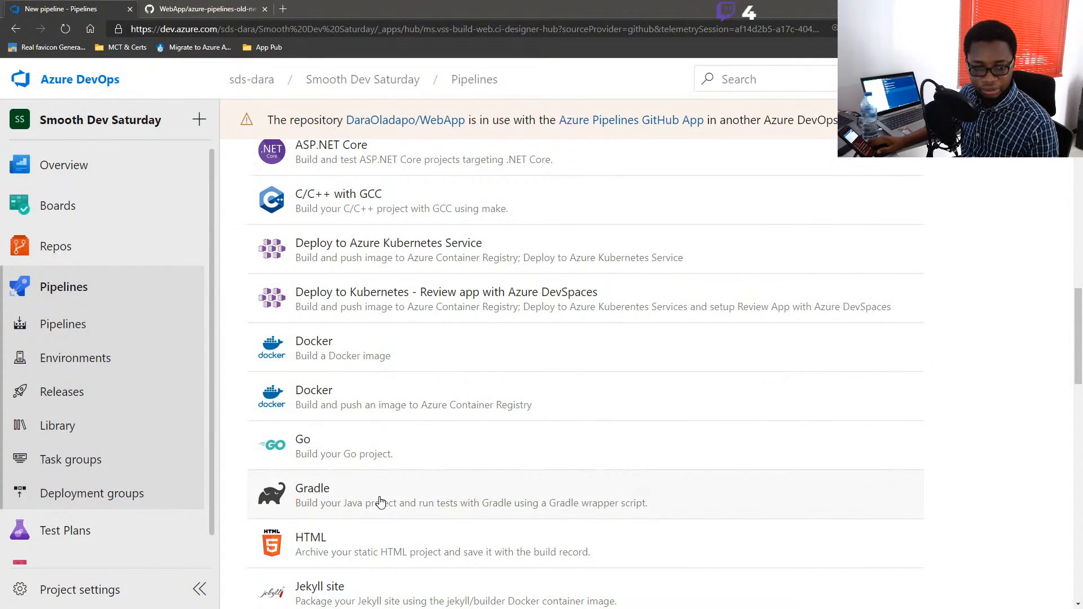
pyautogui.scroll(-3, 383, 499)
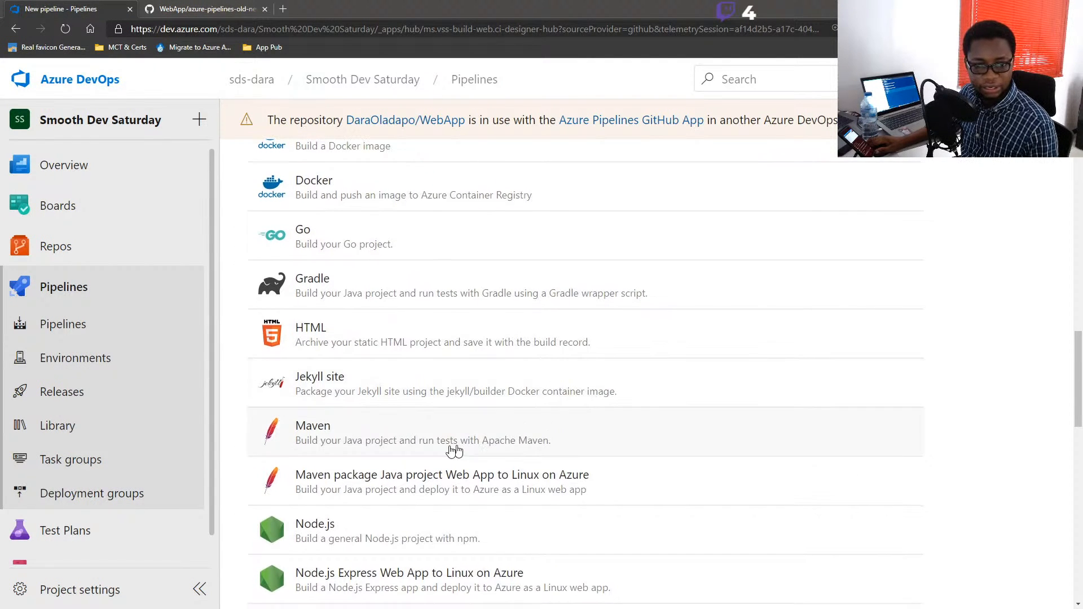
pyautogui.scroll(-8, 402, 457)
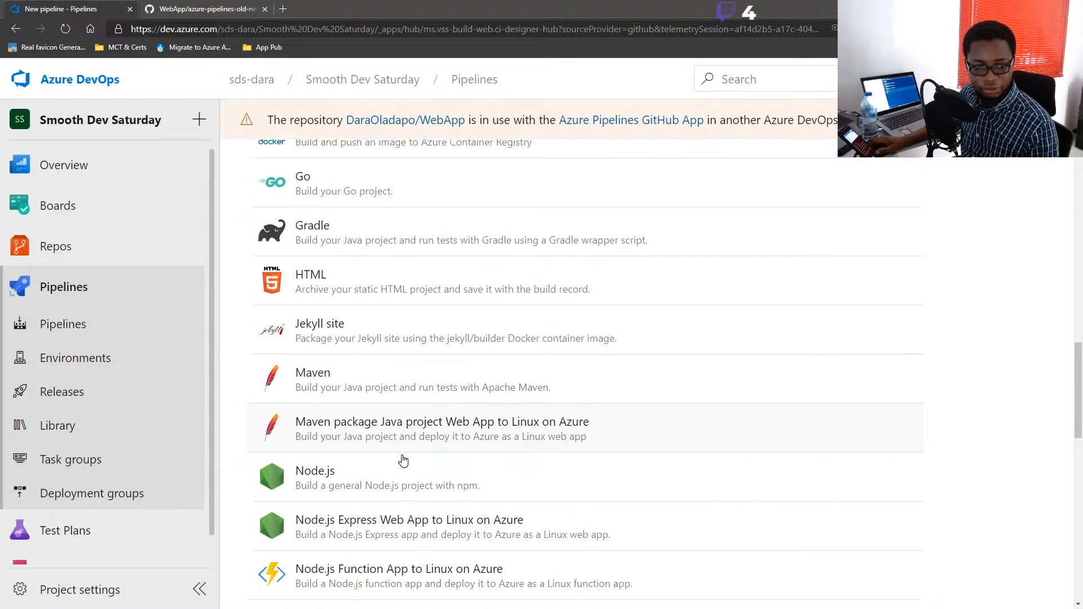
pyautogui.scroll(-4, 403, 459)
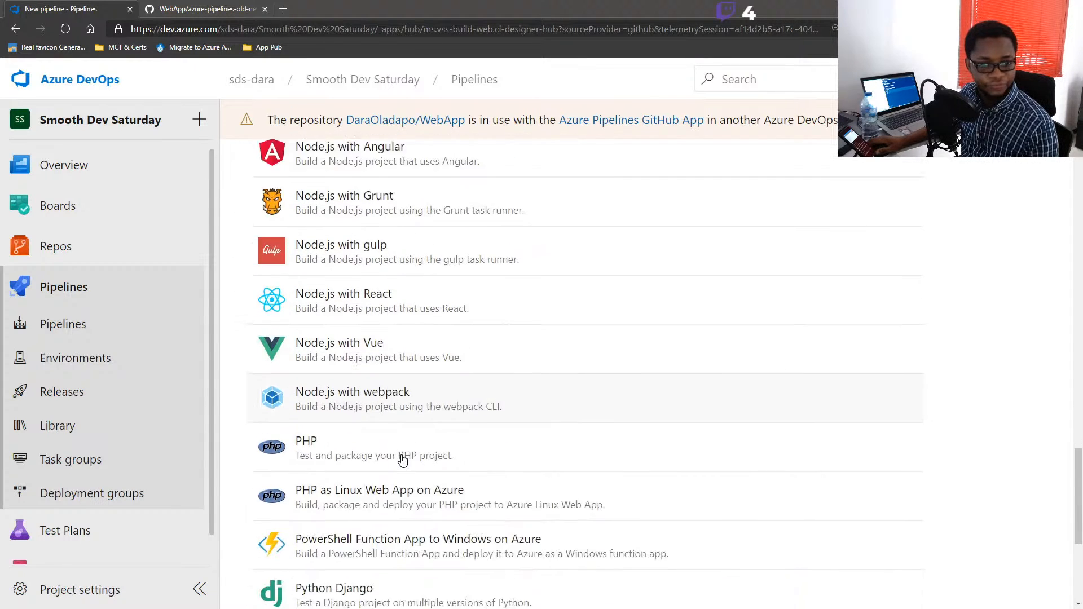
pyautogui.scroll(-2, 403, 460)
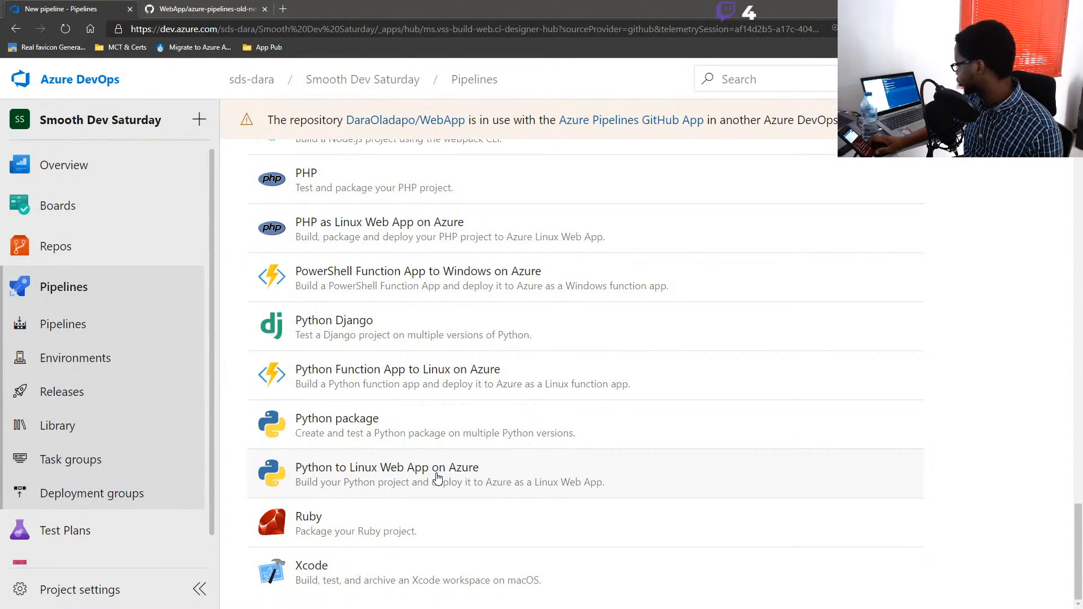
pyautogui.scroll(20, 439, 476)
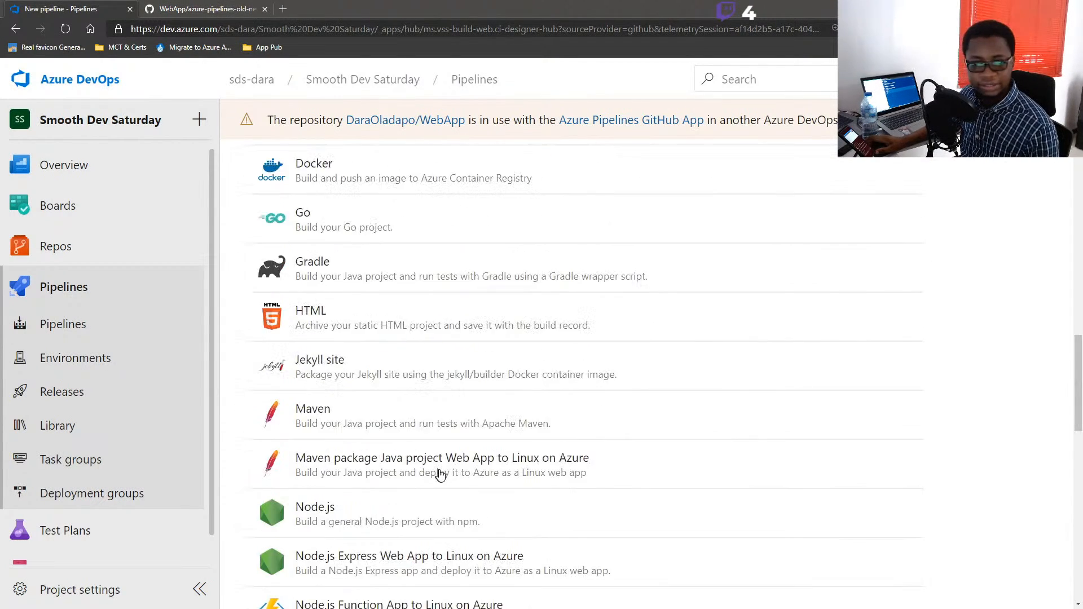
# Step: Choose the ASP.NET Core template for the new pipeline and review the YAML it generates
pyautogui.scroll(-6, 440, 476)
pyautogui.scroll(-1, 440, 474)
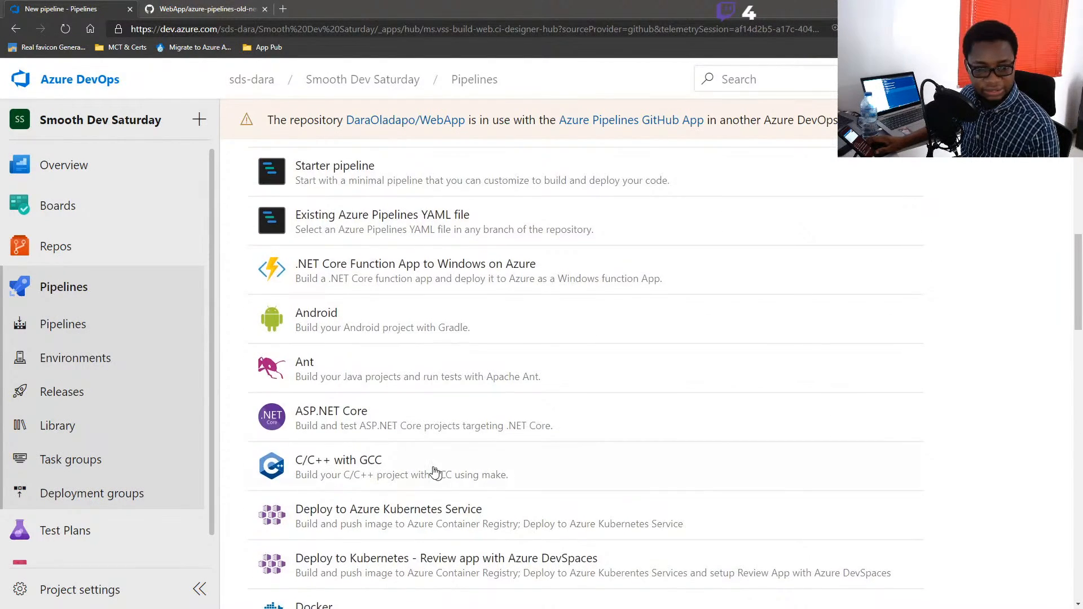
pyautogui.click(445, 426)
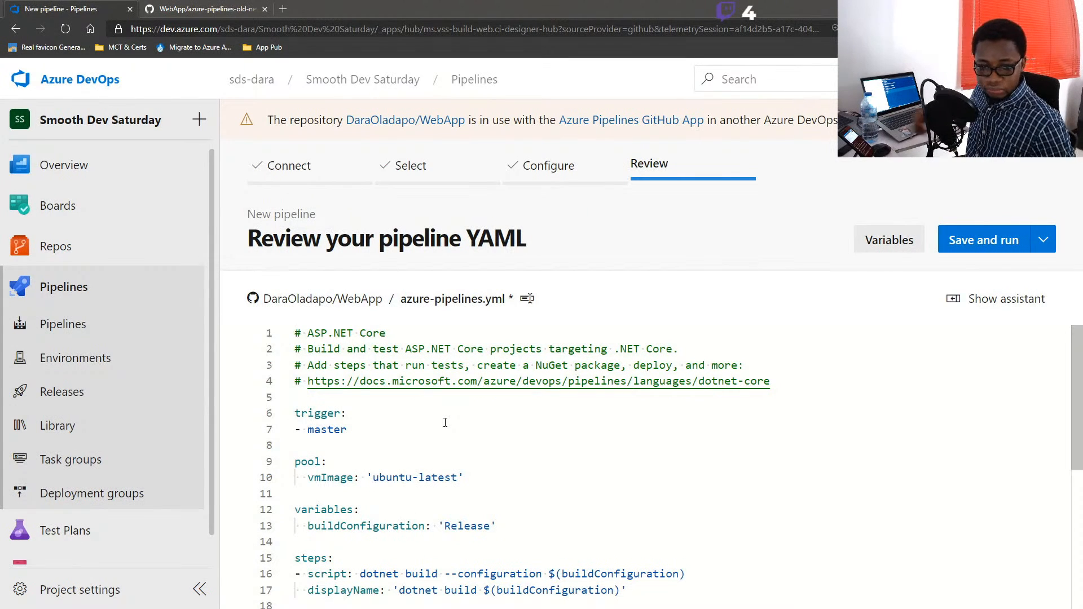
pyautogui.scroll(-1, 491, 444)
pyautogui.scroll(-5, 550, 499)
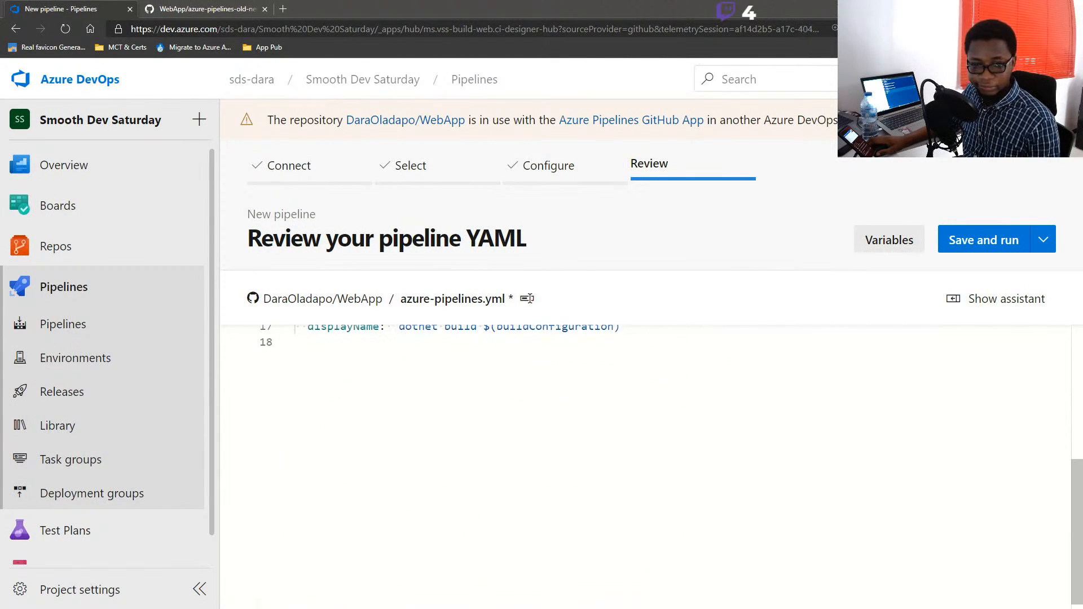
pyautogui.scroll(4, 550, 500)
pyautogui.scroll(-1, 550, 500)
pyautogui.scroll(6, 550, 500)
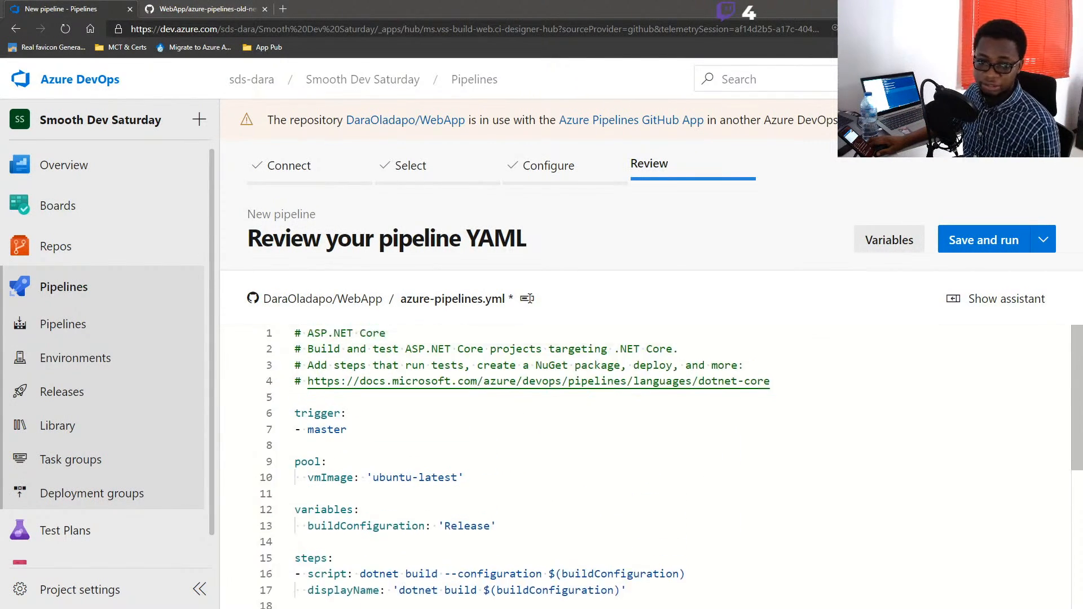
pyautogui.scroll(-2, 550, 500)
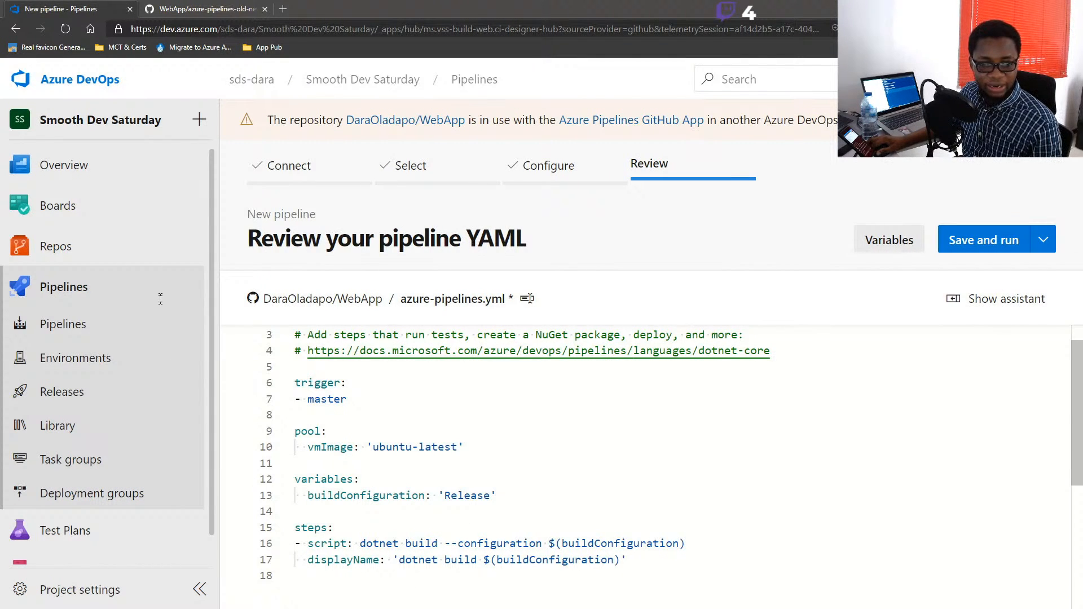
pyautogui.hotkey('ctrl', 'a')
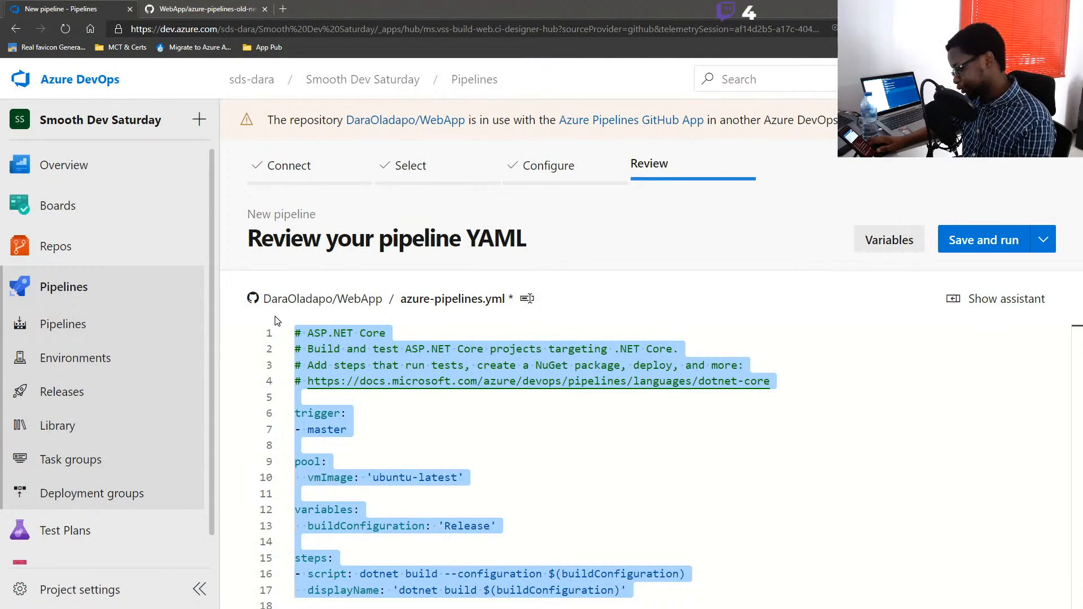
pyautogui.press('BackSpace')
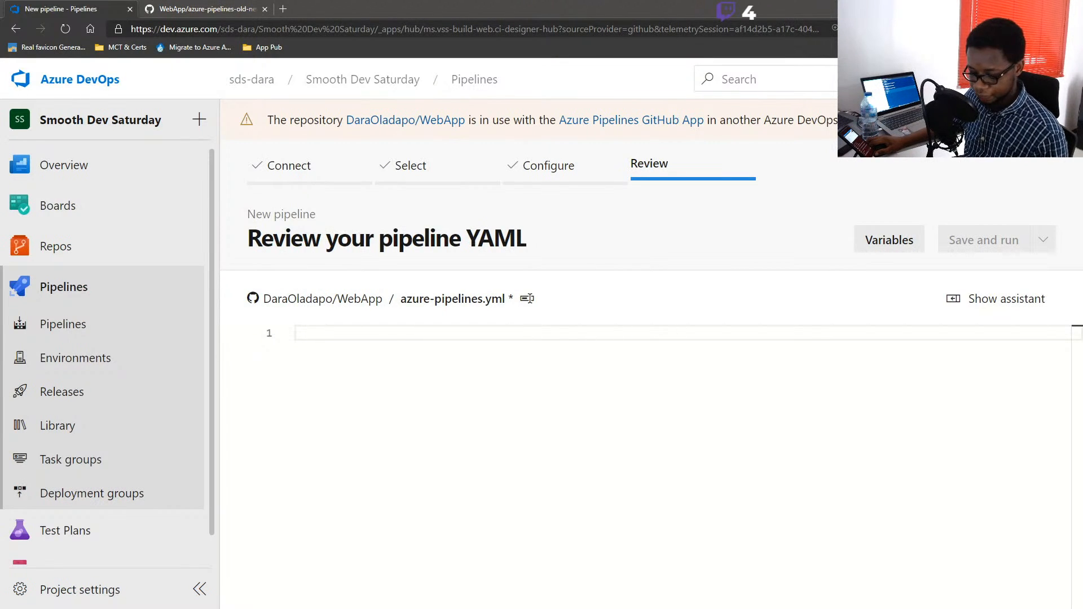
pyautogui.hotkey('ctrl', 'z')
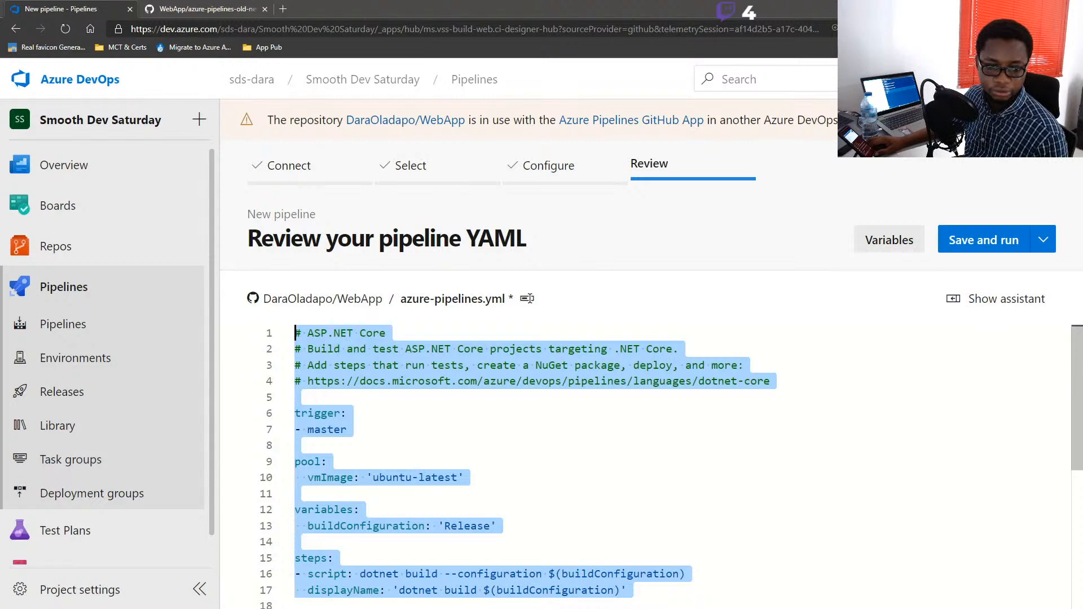
# Step: Delete the four ASP.NET Core comment lines above the trigger section of azure-pipelines.yml
pyautogui.click(385, 411)
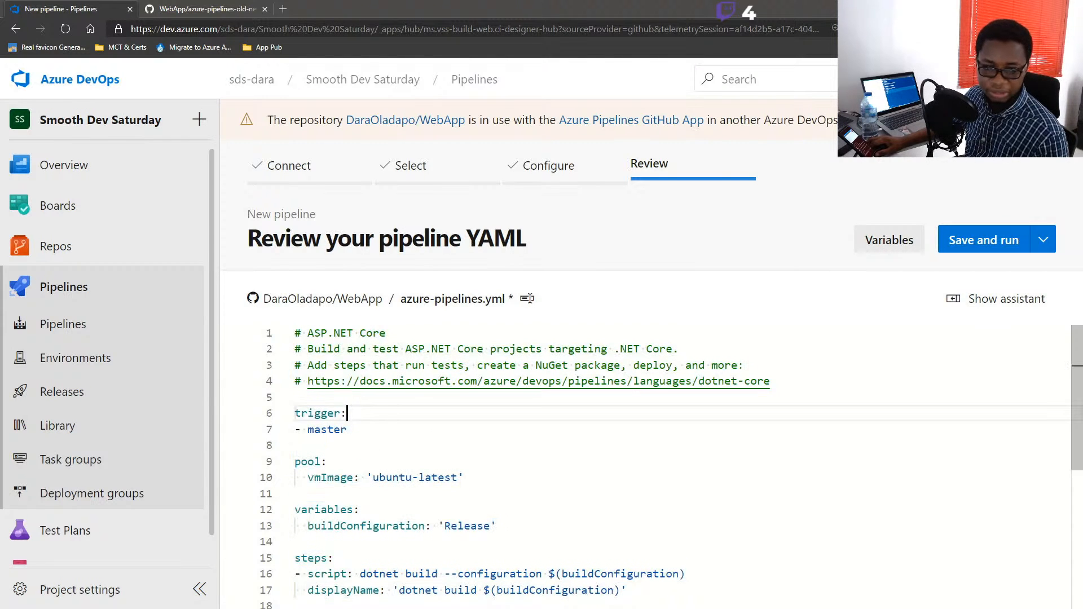
pyautogui.moveTo(332, 397); pyautogui.dragTo(231, 310)
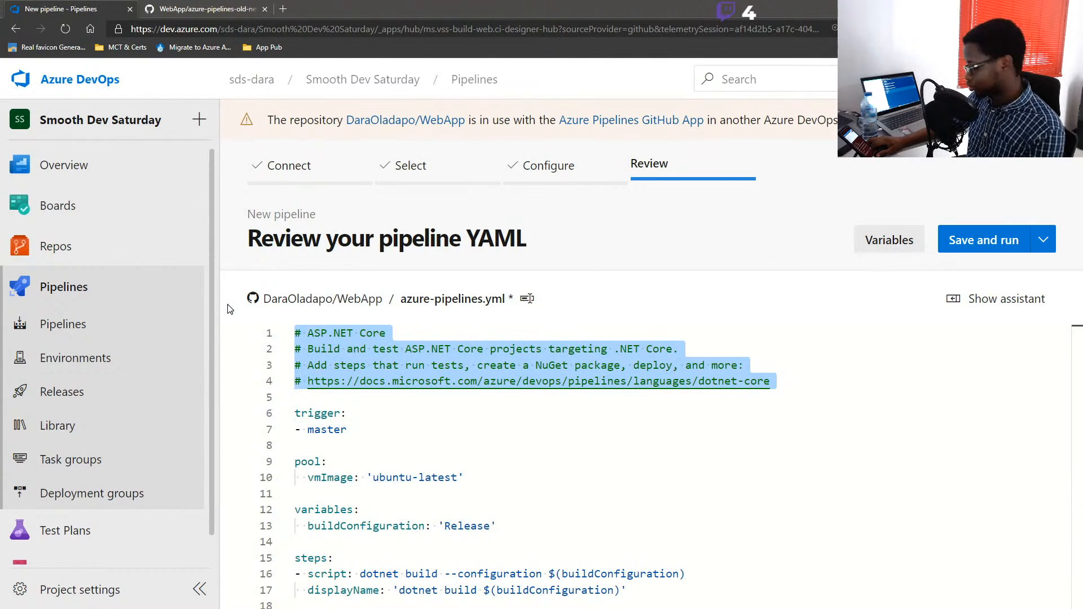
pyautogui.press('BackSpace')
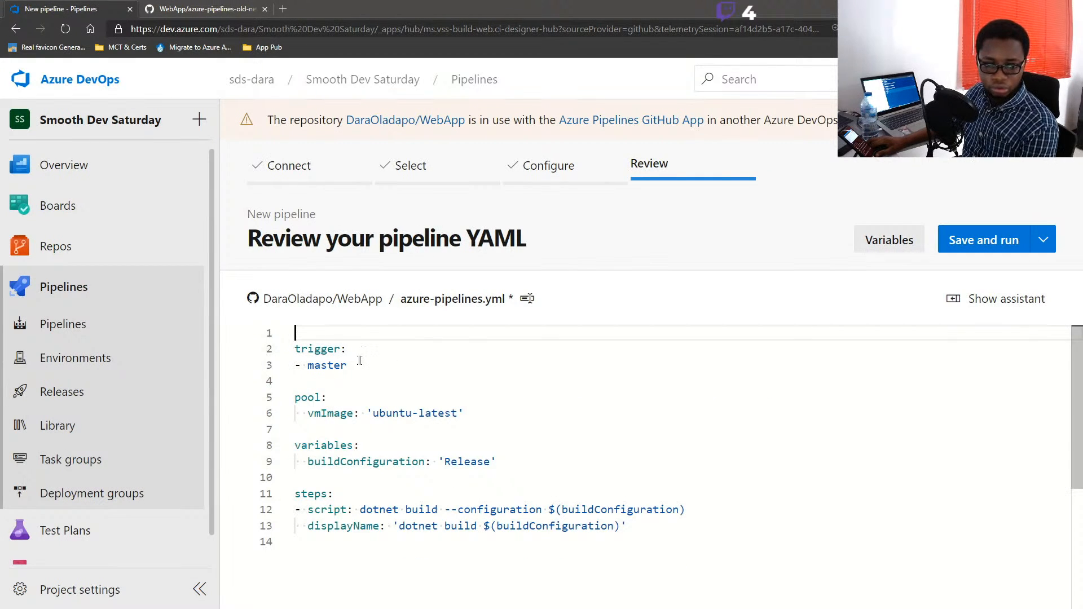
# Step: Show the task assistant beside the YAML editor and browse the available pipeline tasks
pyautogui.click(997, 303)
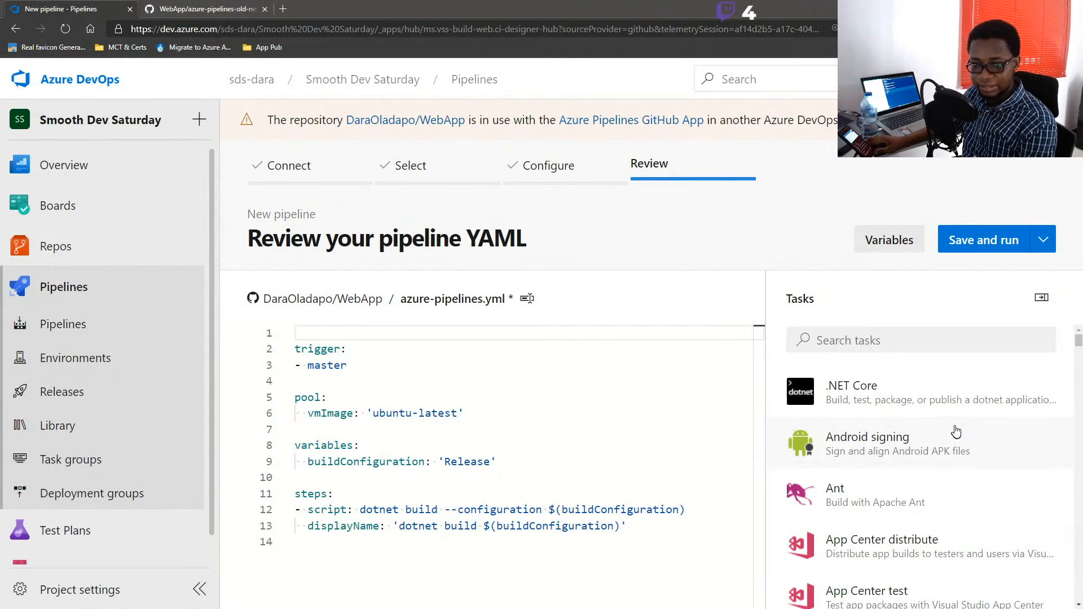
pyautogui.scroll(-3, 945, 491)
pyautogui.scroll(-5, 946, 497)
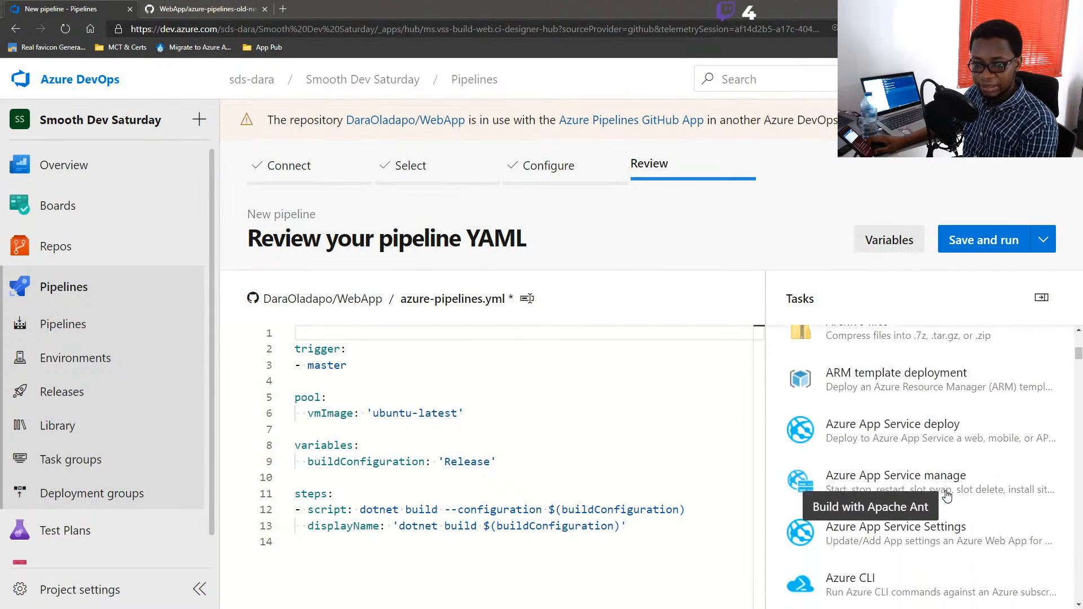
# Step: Examine the pool, vmImage and buildConfiguration entries, and where the dotnet build script references the buildConfiguration variable
pyautogui.click(323, 553)
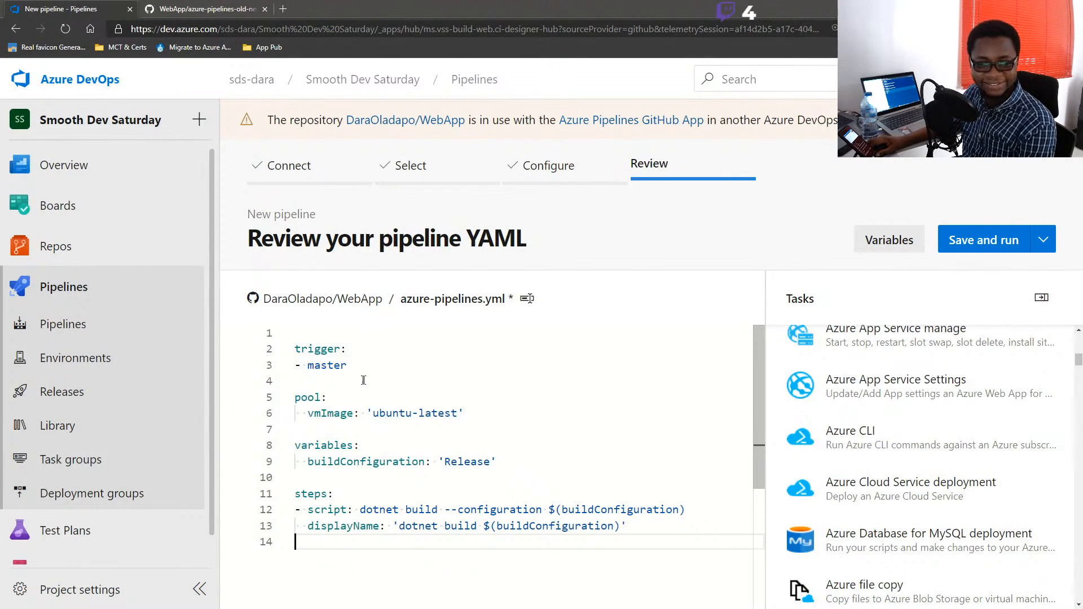
pyautogui.click(315, 399)
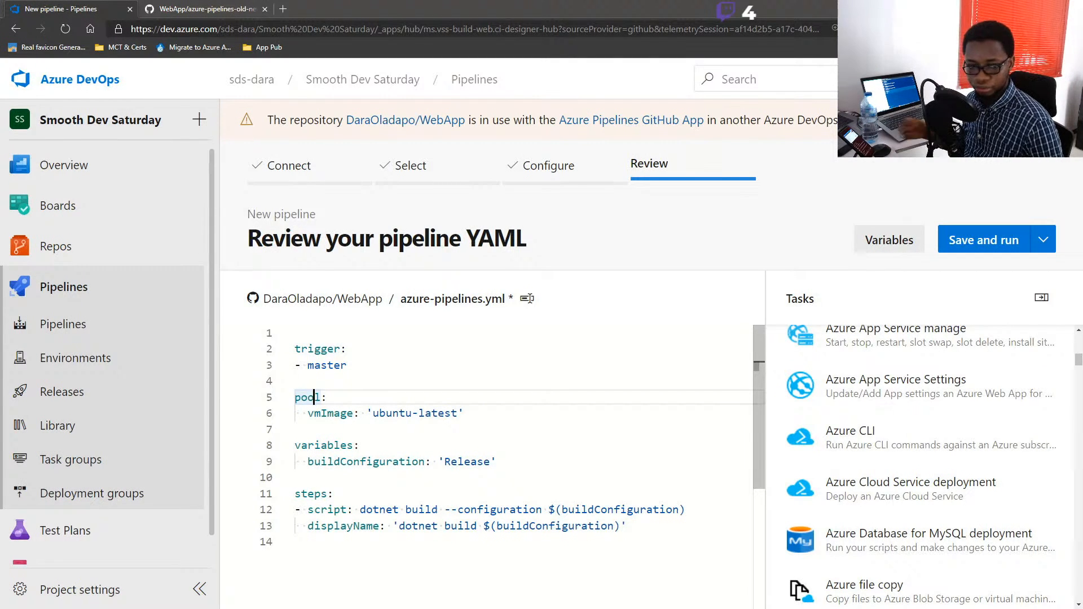
pyautogui.click(327, 414)
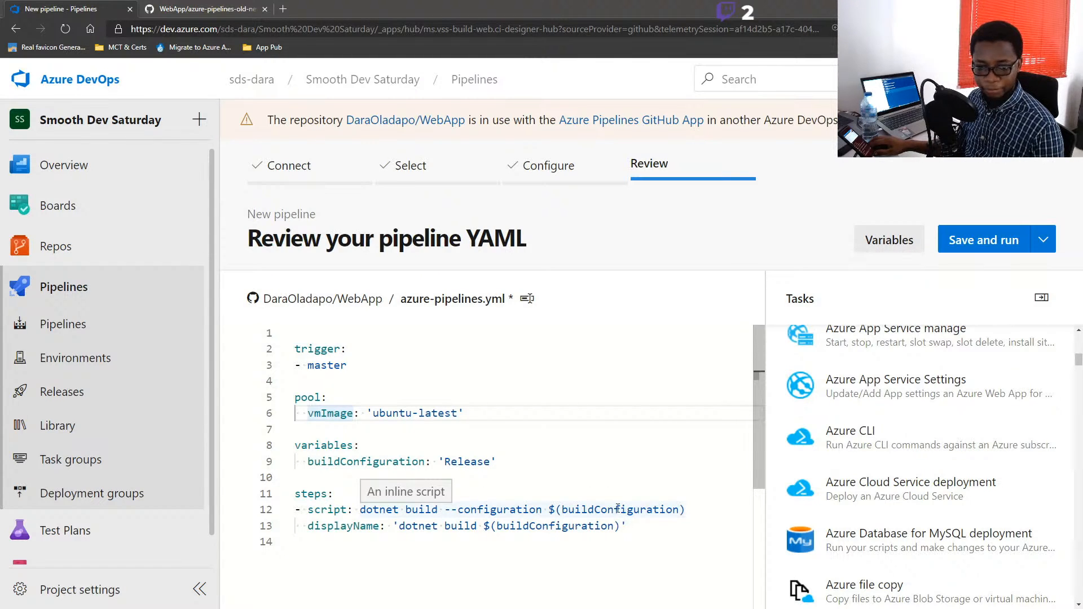
pyautogui.click(472, 553)
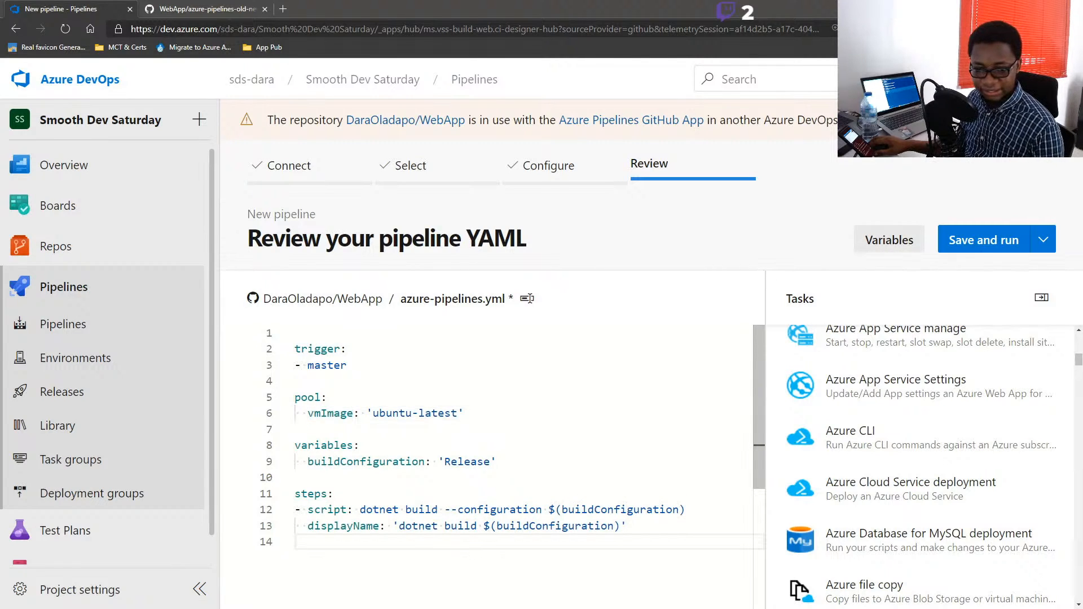
pyautogui.moveTo(548, 509); pyautogui.dragTo(688, 509)
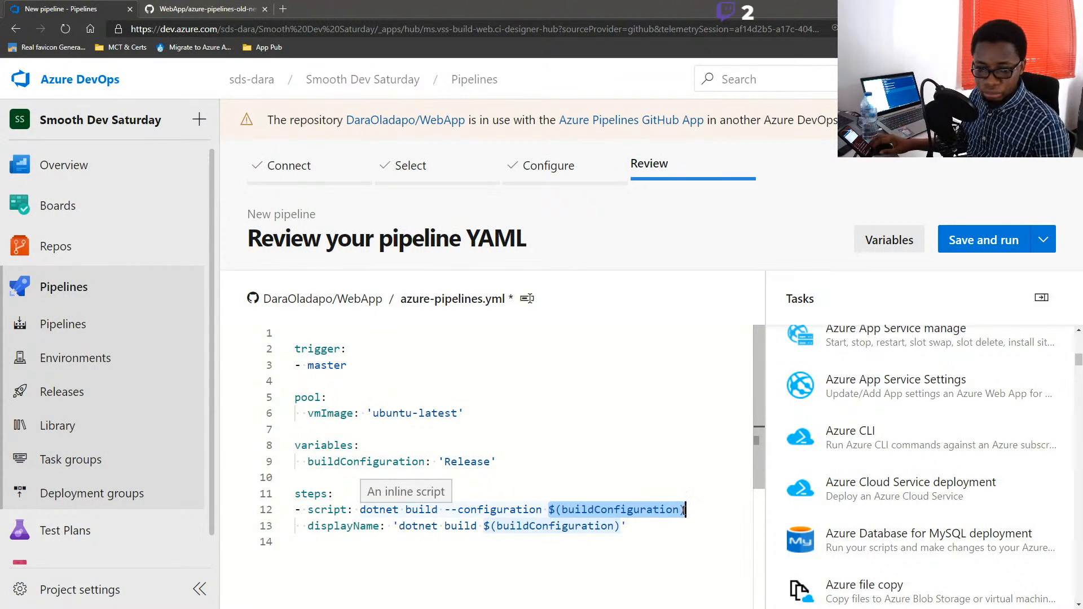
pyautogui.click(614, 468)
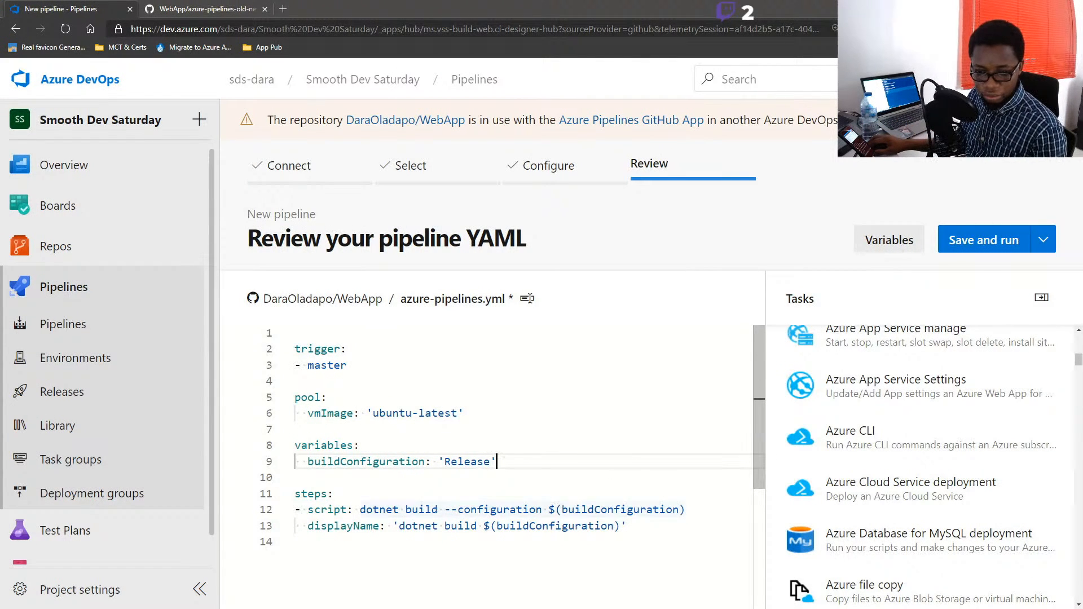
pyautogui.doubleClick(620, 509)
pyautogui.doubleClick(335, 459)
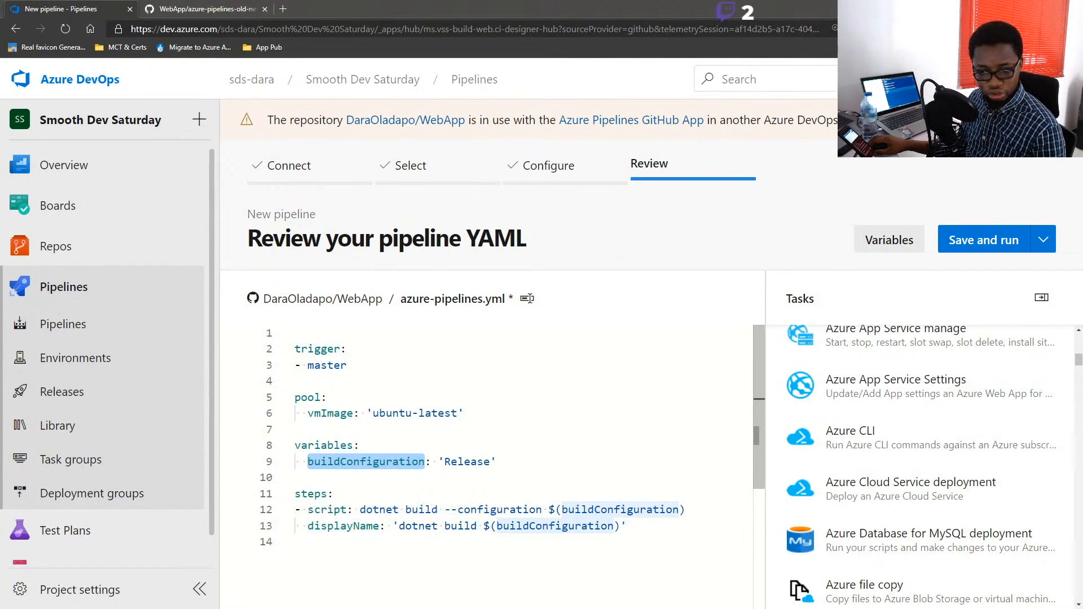
# Step: Delete the dotnet build script and its displayName from the steps section, and open the .NET Core task's settings
pyautogui.moveTo(627, 526); pyautogui.dragTo(285, 516)
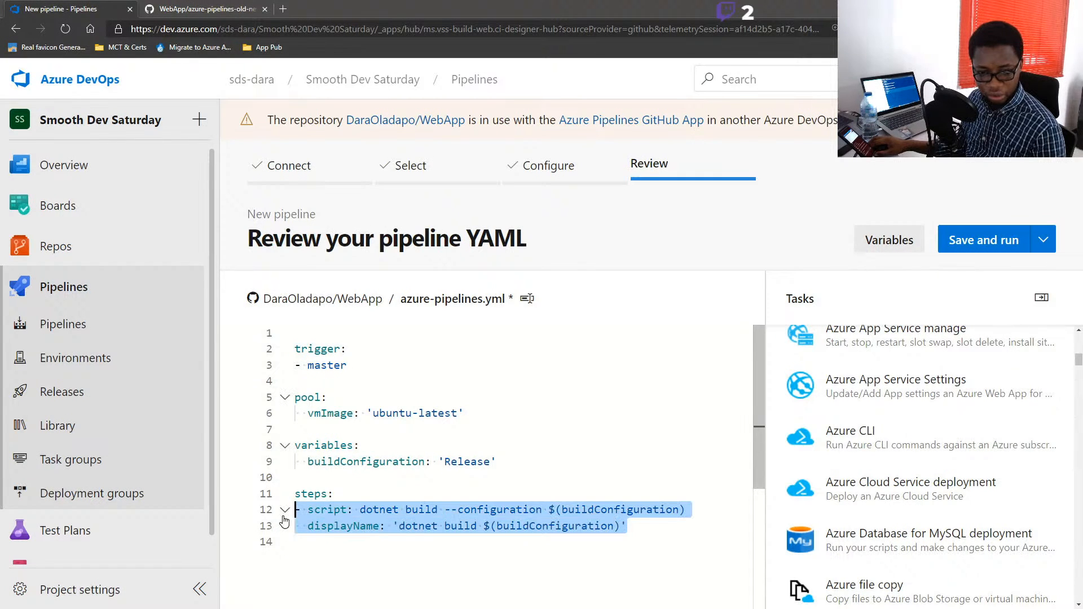
pyautogui.press('BackSpace')
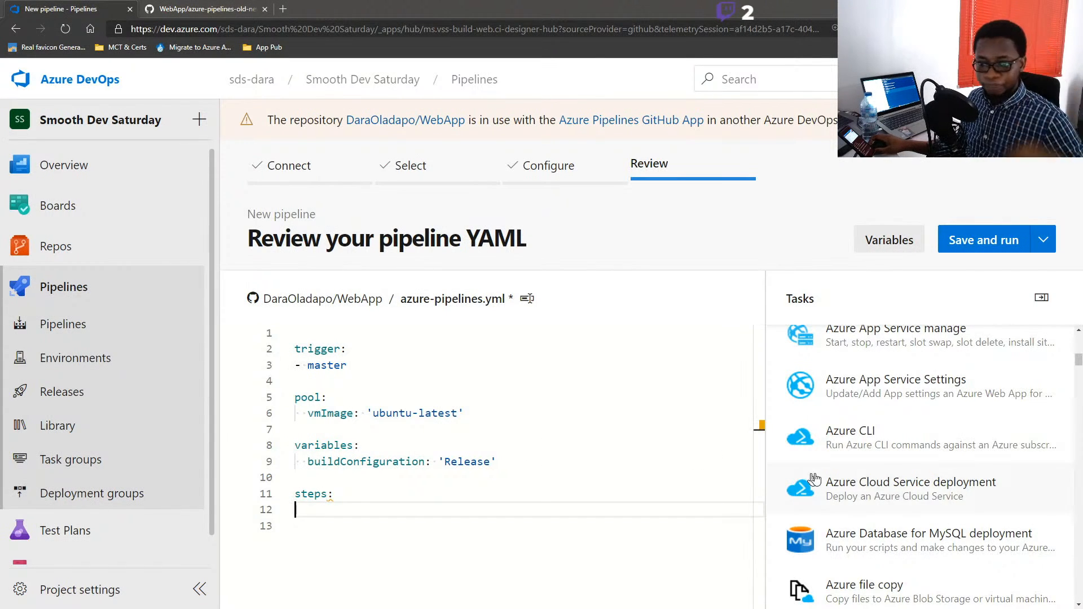
pyautogui.scroll(10, 868, 463)
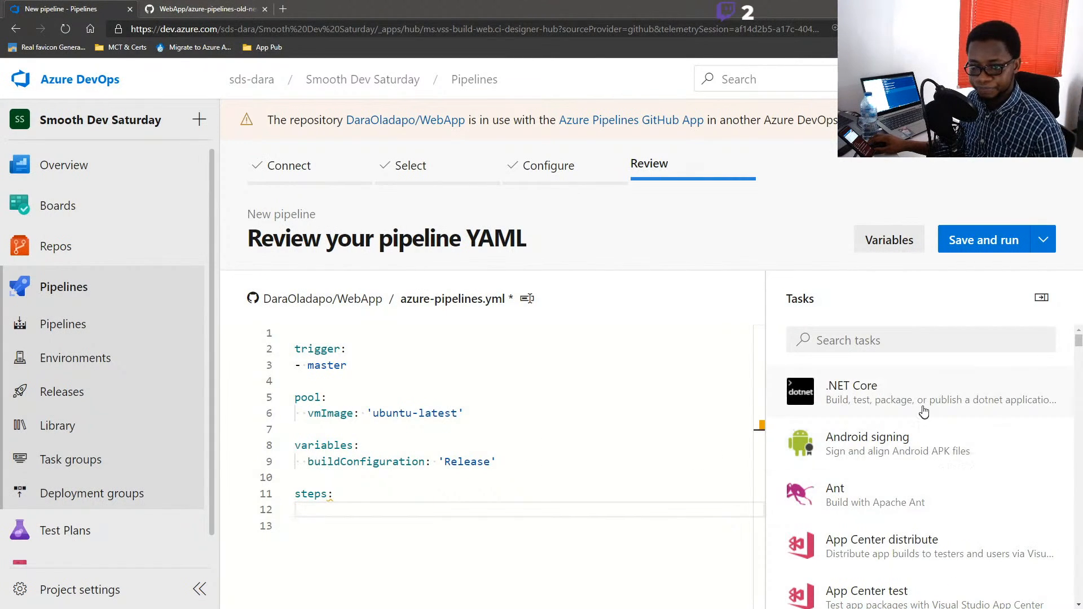
pyautogui.click(925, 404)
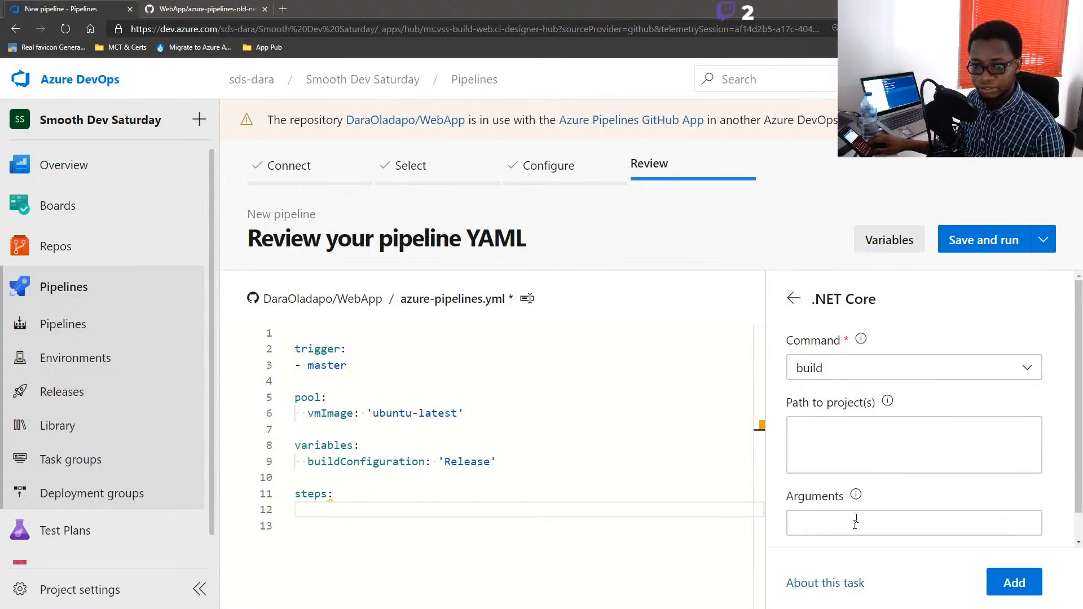
# Step: Add the .NET Core task with the build command and the project path **/*.csproj to the pipeline steps
pyautogui.click(1019, 368)
pyautogui.click(1018, 369)
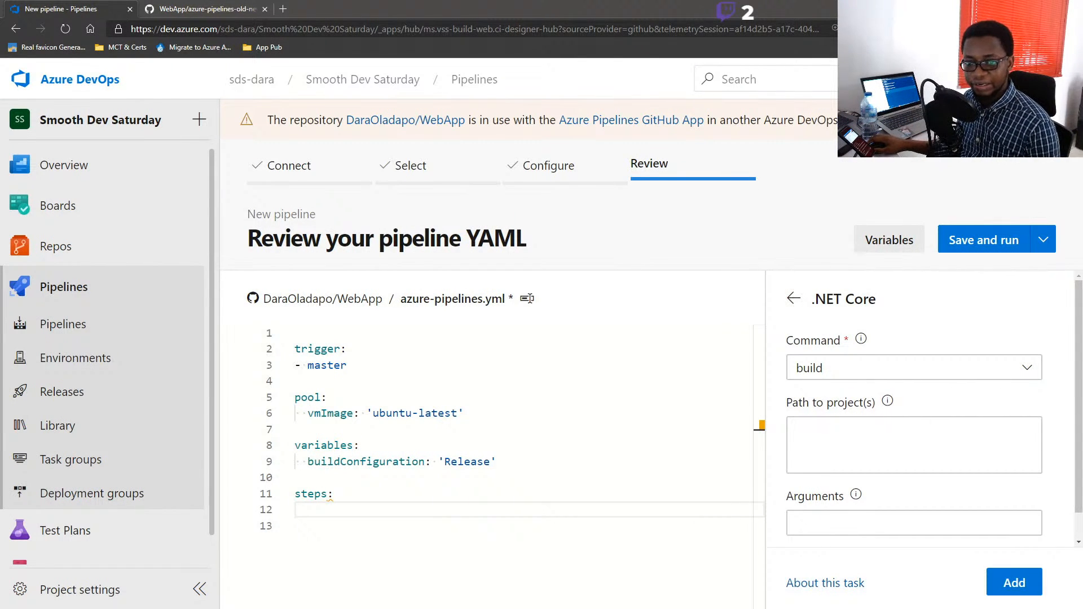
pyautogui.scroll(-1, 868, 400)
pyautogui.click(868, 401)
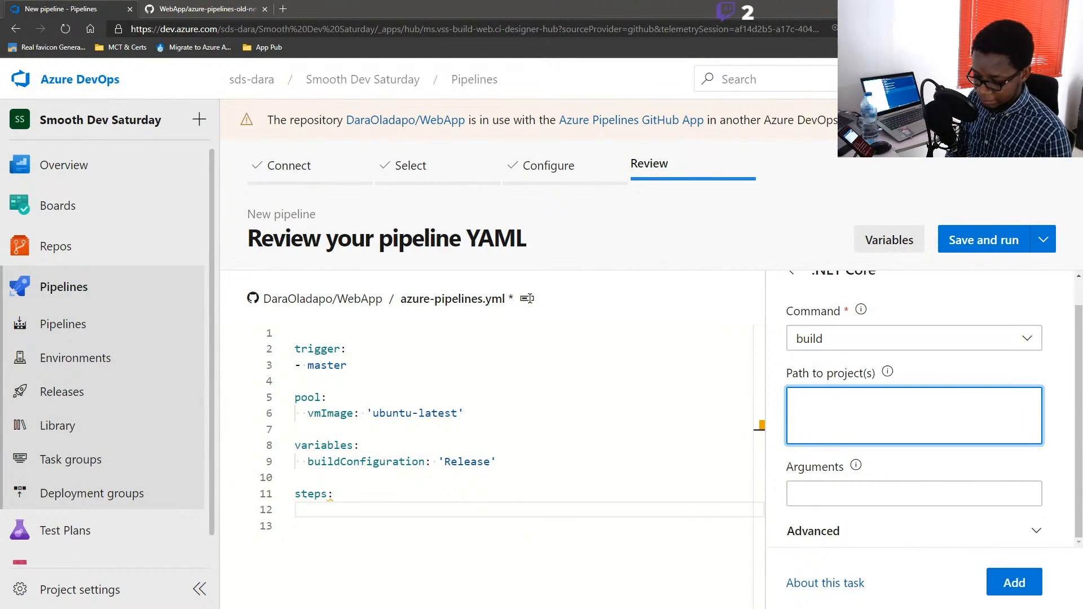
pyautogui.write('**')
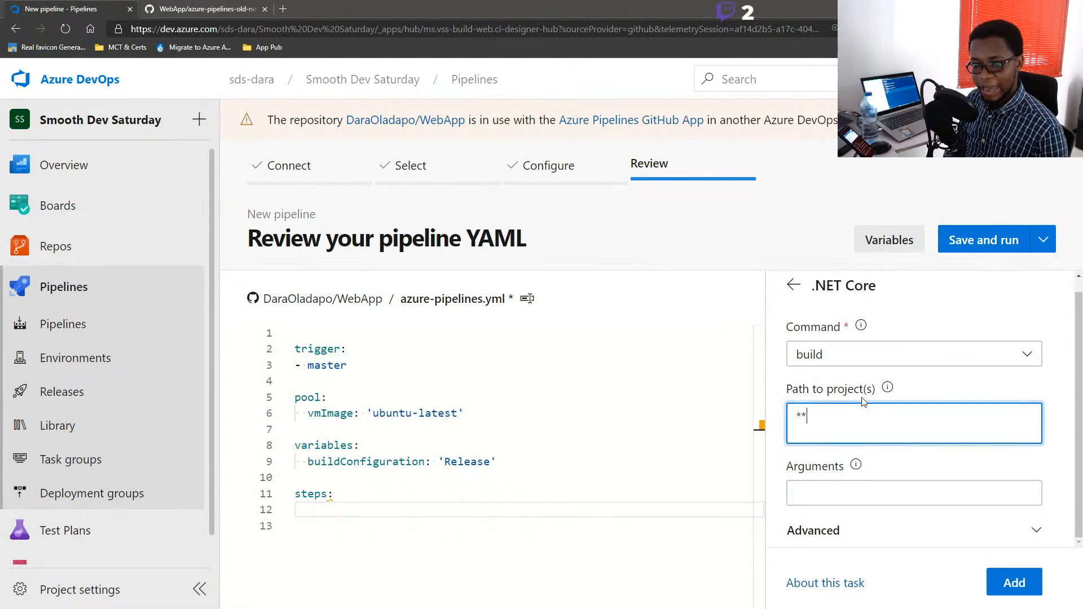
pyautogui.write('/*.csproj')
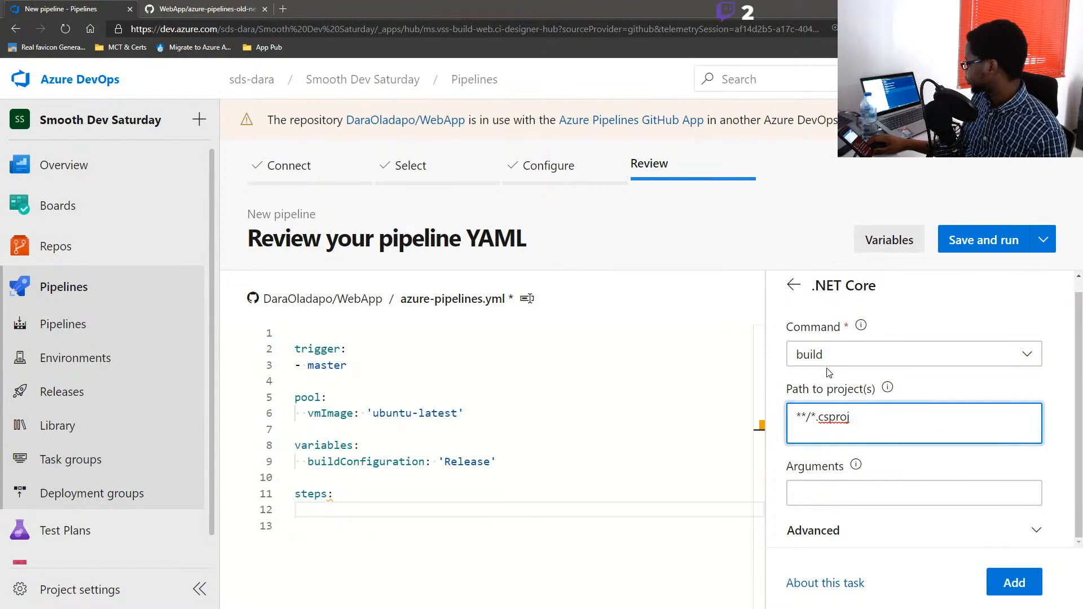
pyautogui.click(841, 491)
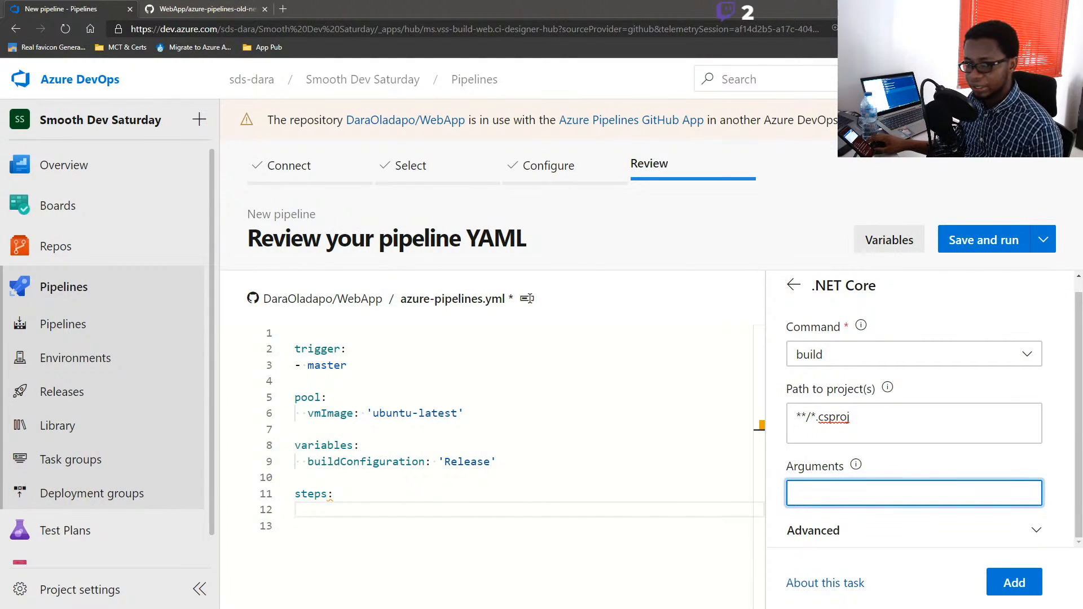
pyautogui.scroll(-1, 760, 527)
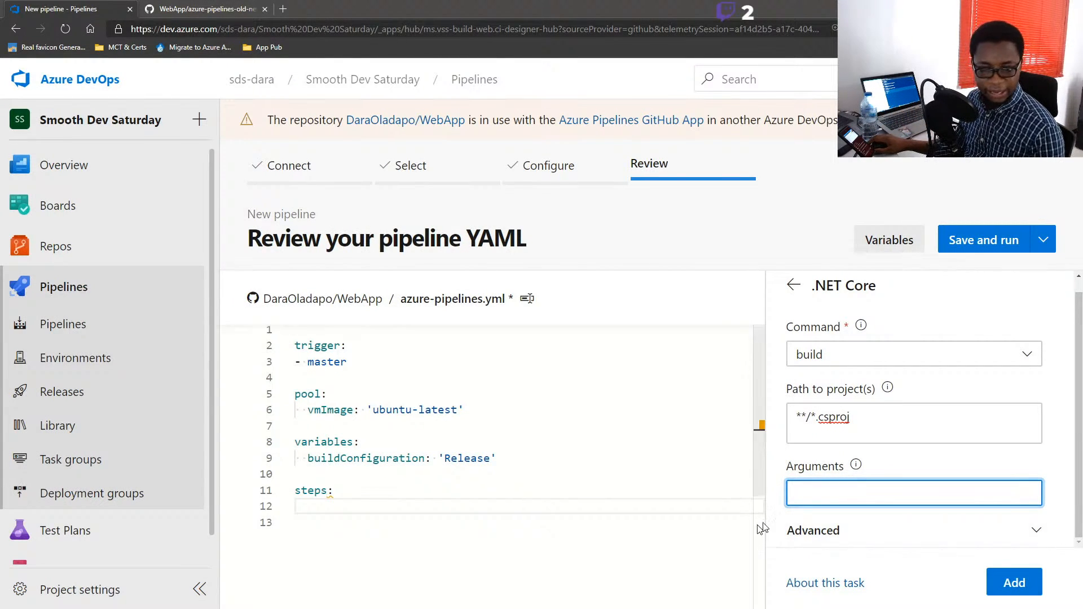
pyautogui.click(999, 585)
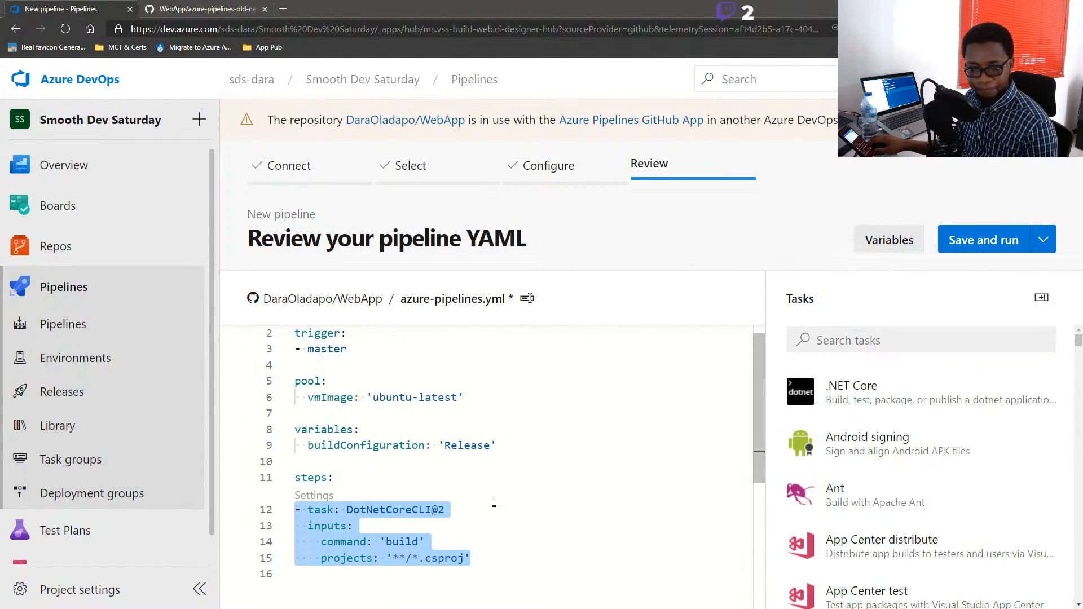
# Step: Set up a second .NET Core task below the build task with the test command and the project path **/*.csproj
pyautogui.scroll(-3, 494, 501)
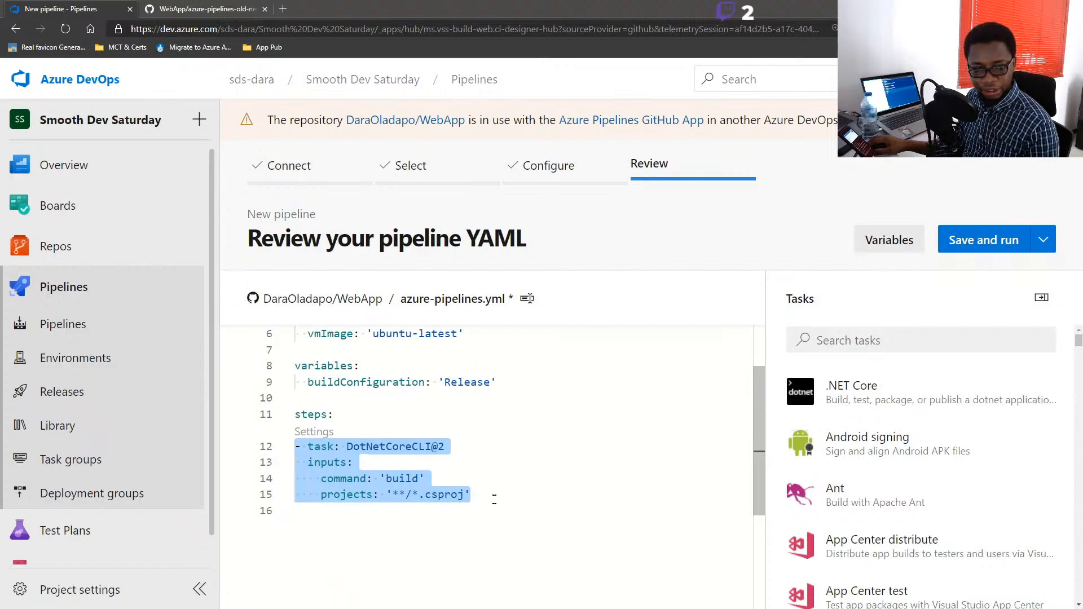
pyautogui.click(494, 499)
pyautogui.press('Return')
pyautogui.press('Return')
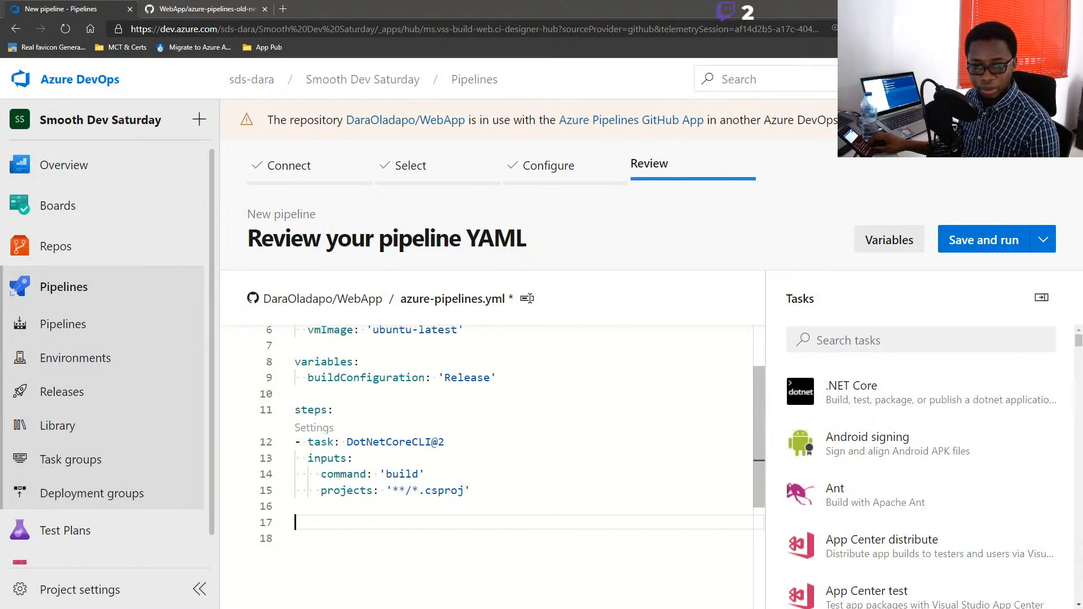
pyautogui.click(801, 394)
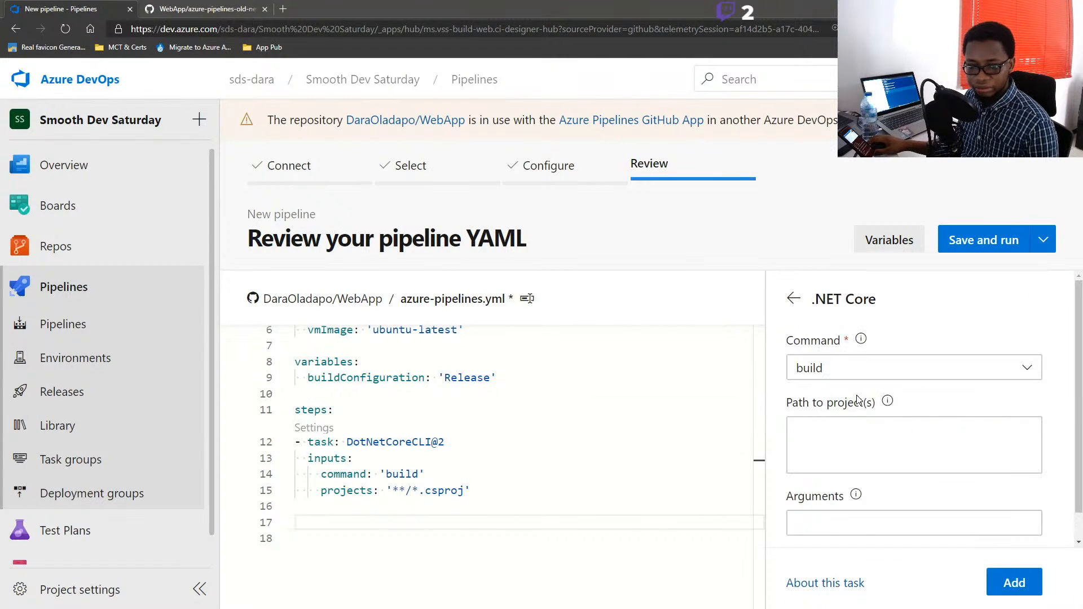
pyautogui.click(914, 370)
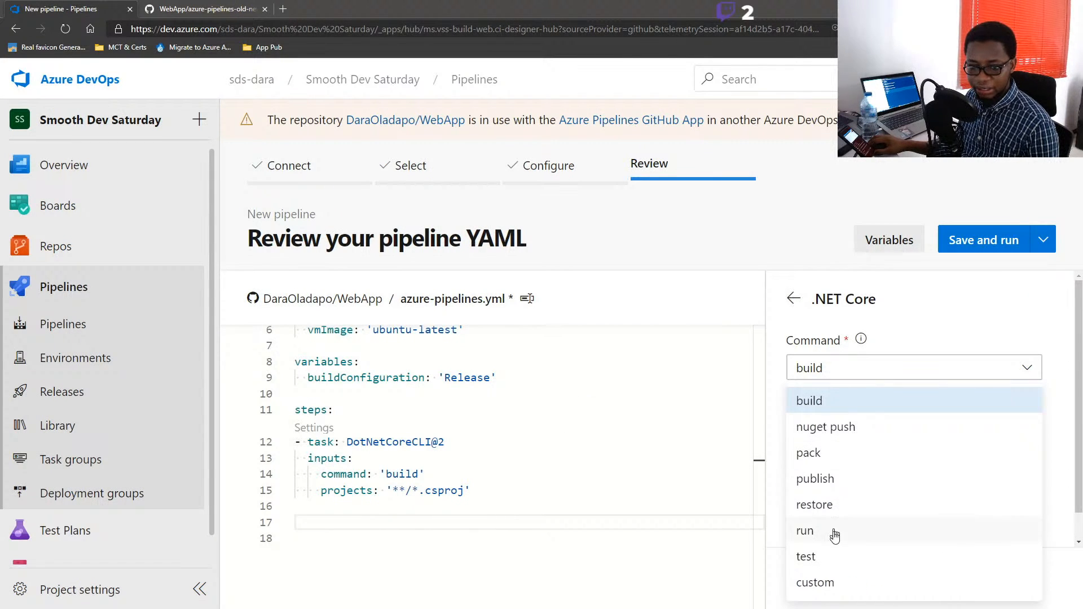
pyautogui.click(835, 560)
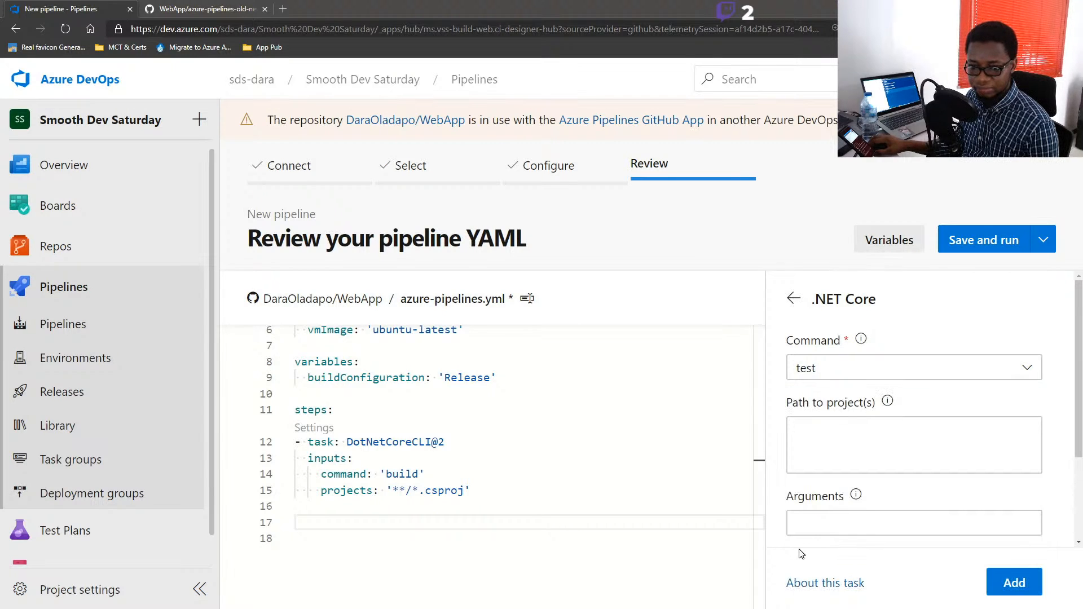
pyautogui.click(829, 459)
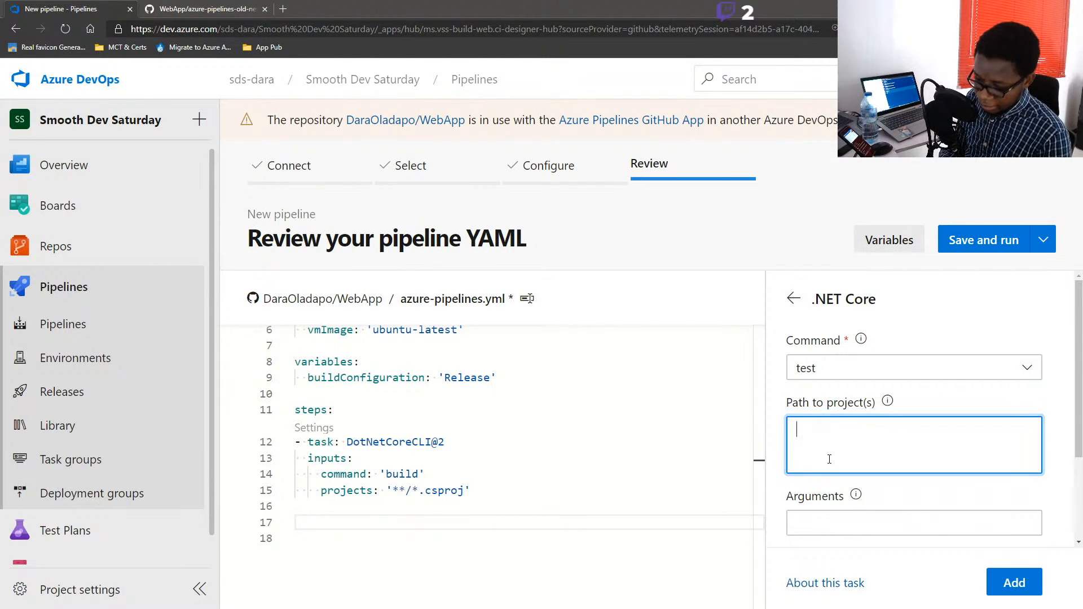
pyautogui.write('**')
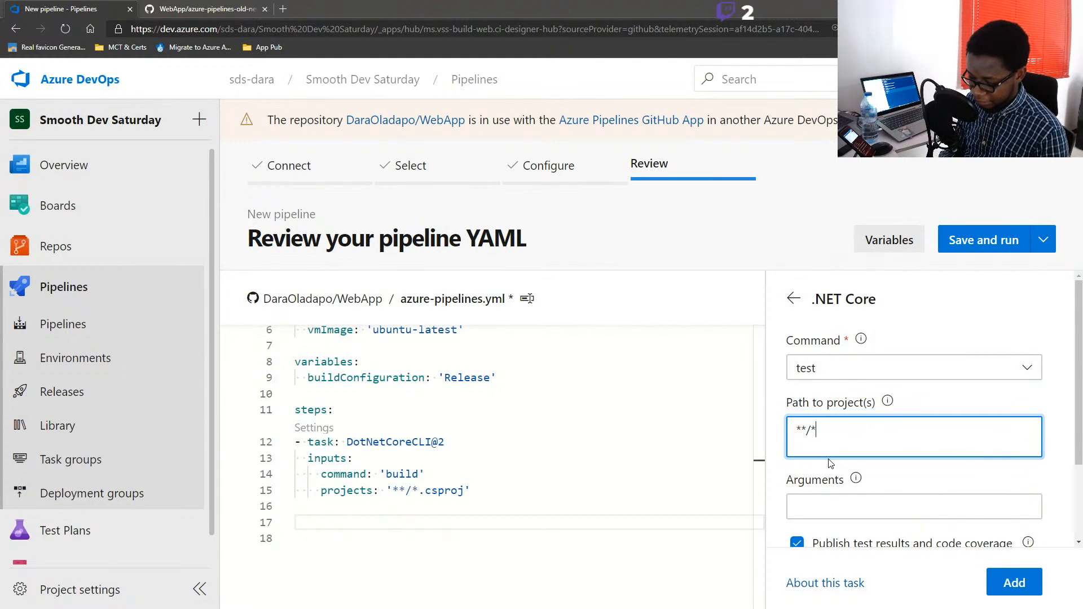
pyautogui.write('/*.csproj')
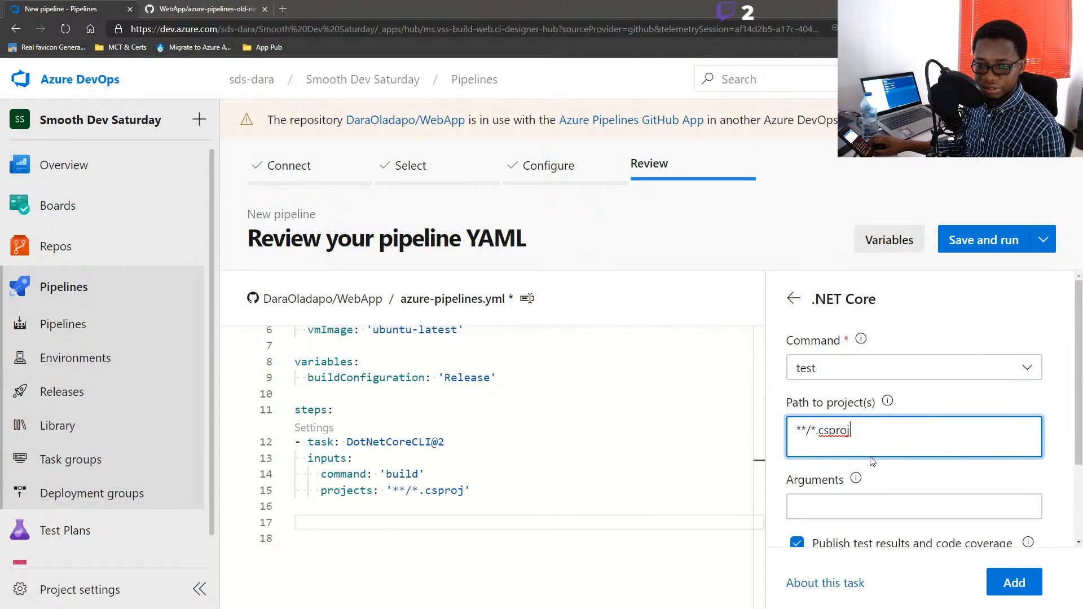
# Step: Title the test run Unit Test and add the test task to the pipeline steps
pyautogui.scroll(-2, 894, 476)
pyautogui.scroll(-3, 894, 476)
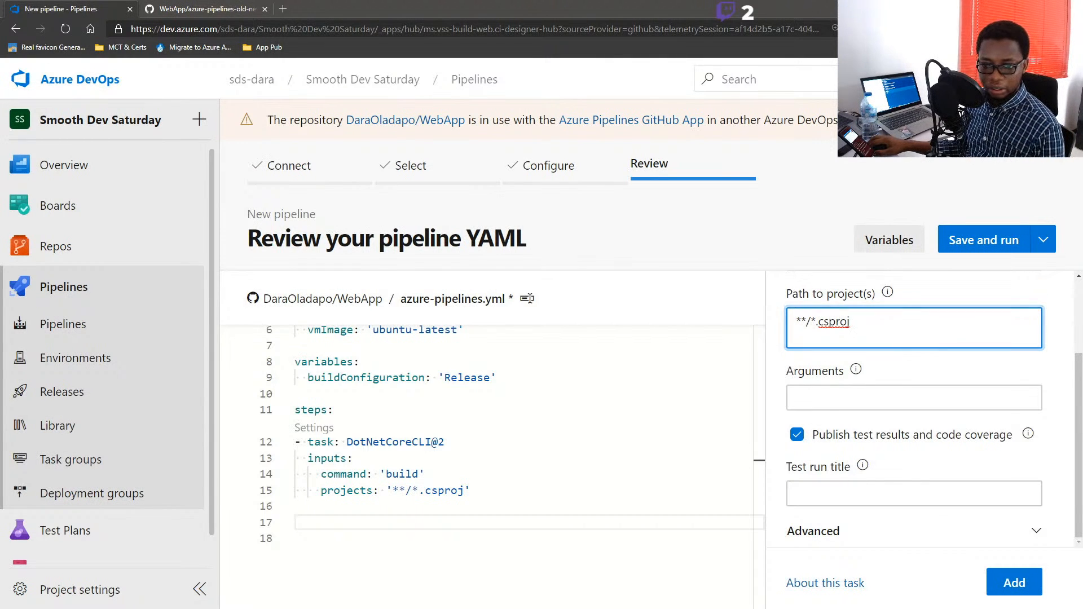
pyautogui.click(835, 494)
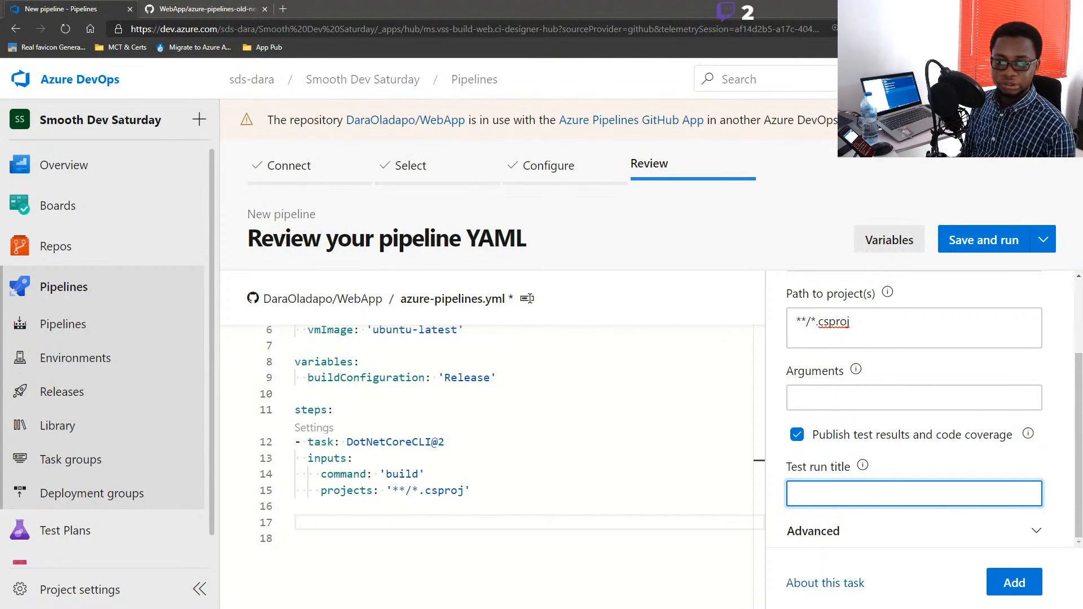
pyautogui.write('Unit Test')
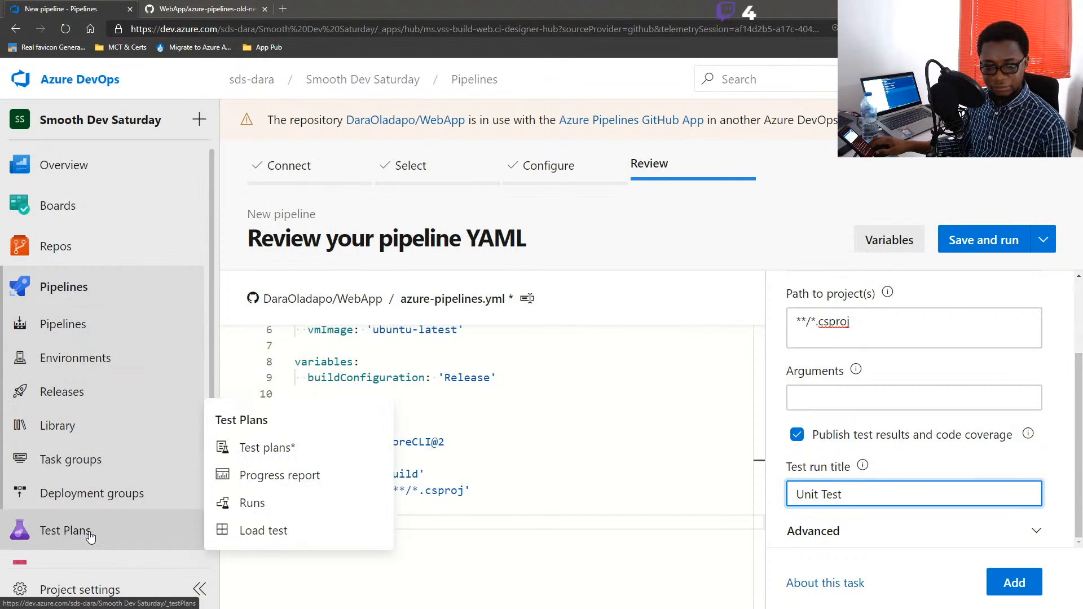
pyautogui.click(818, 494)
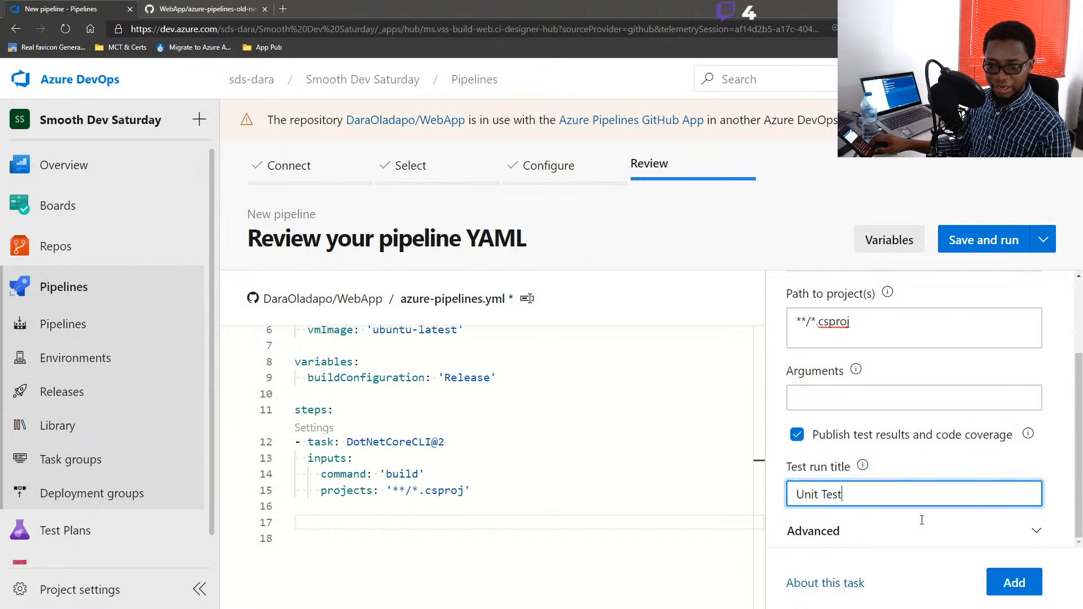
pyautogui.click(1011, 581)
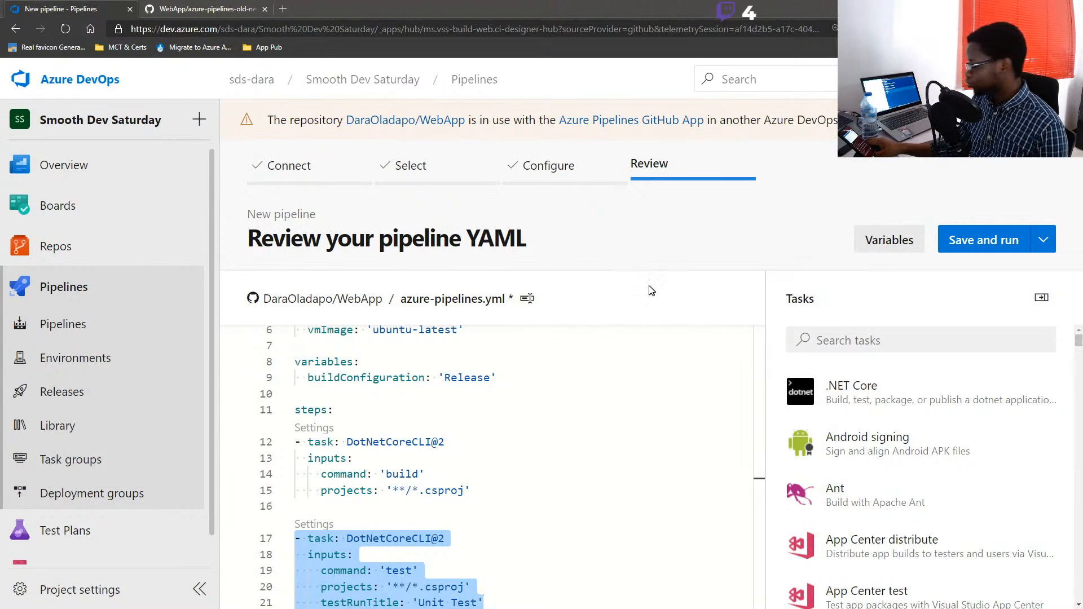
# Step: Place the insertion point on the empty line below the test task in azure-pipelines.yml
pyautogui.scroll(-1, 525, 502)
pyautogui.scroll(-6, 525, 502)
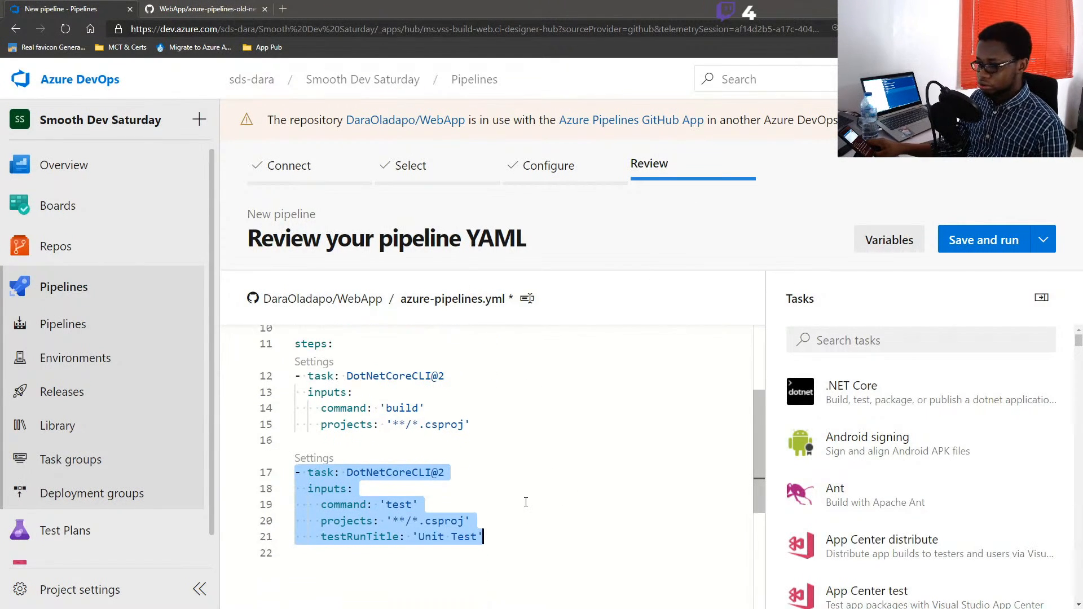
pyautogui.scroll(-1, 525, 501)
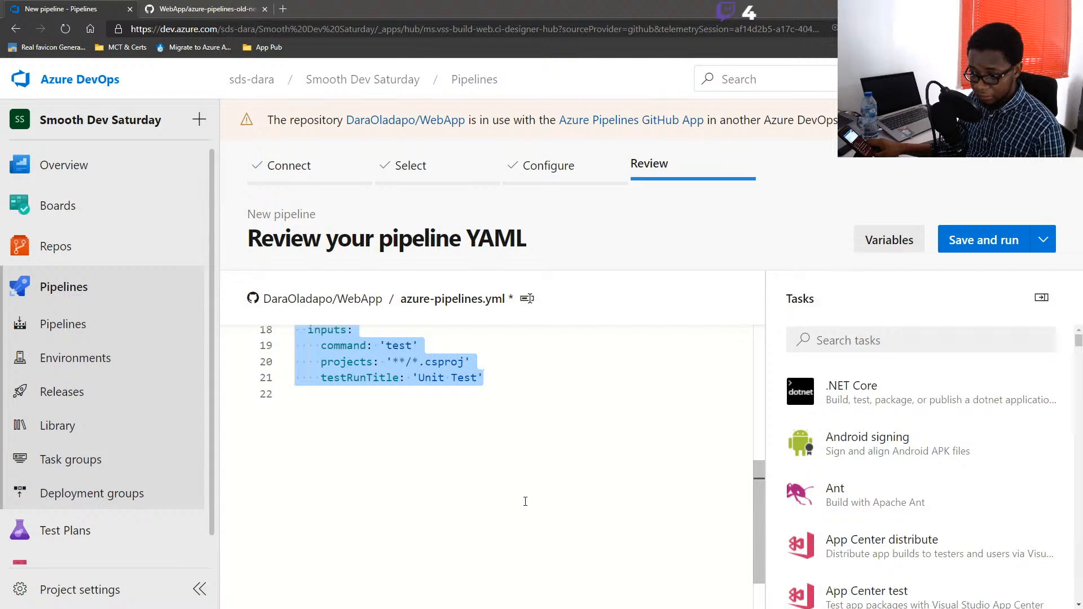
pyautogui.click(500, 464)
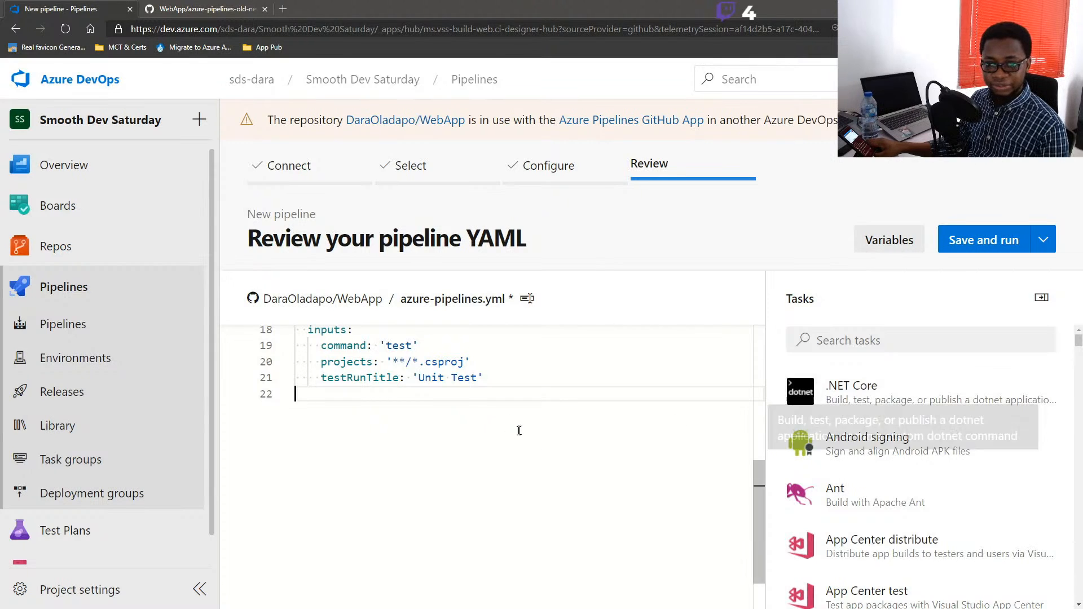
pyautogui.scroll(3, 517, 430)
pyautogui.scroll(1, 491, 411)
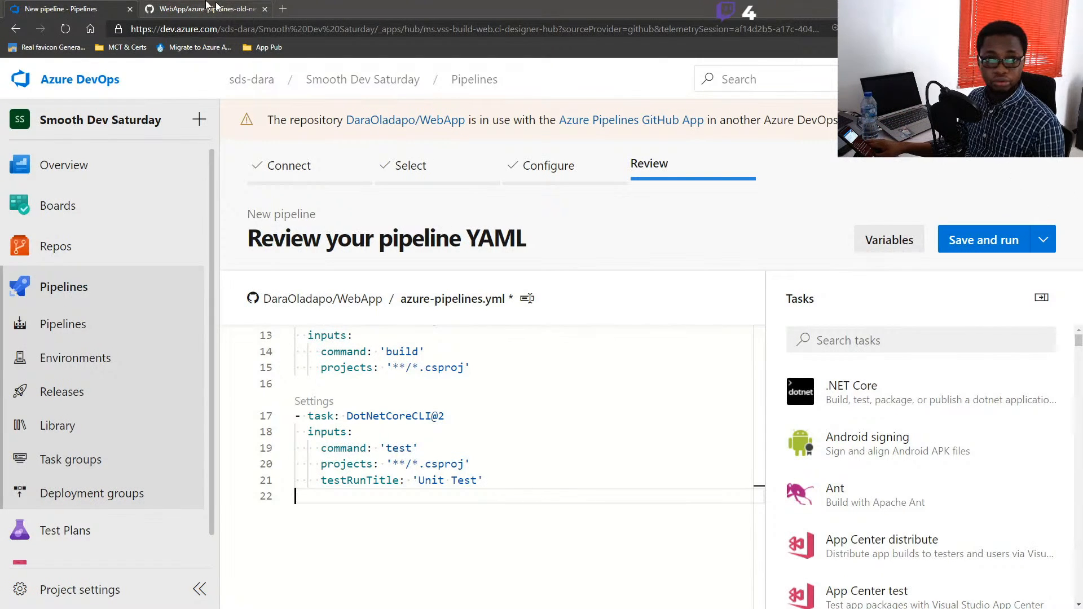
# Step: Look through the tasks and stages in azure-pipelines-old-new.yml in the WebApp GitHub repository
pyautogui.click(236, 13)
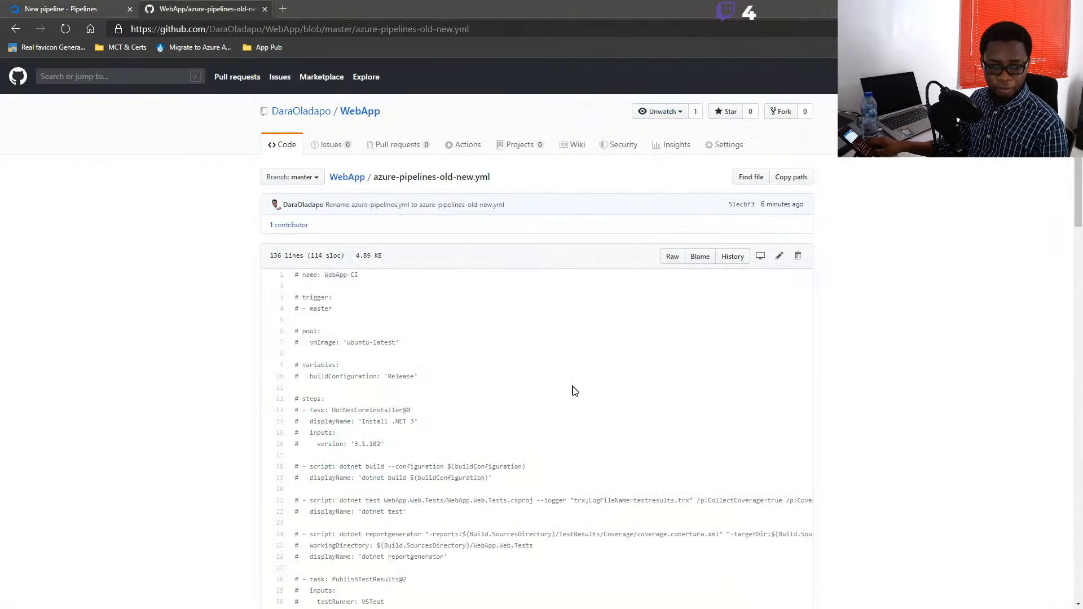
pyautogui.scroll(-5, 519, 407)
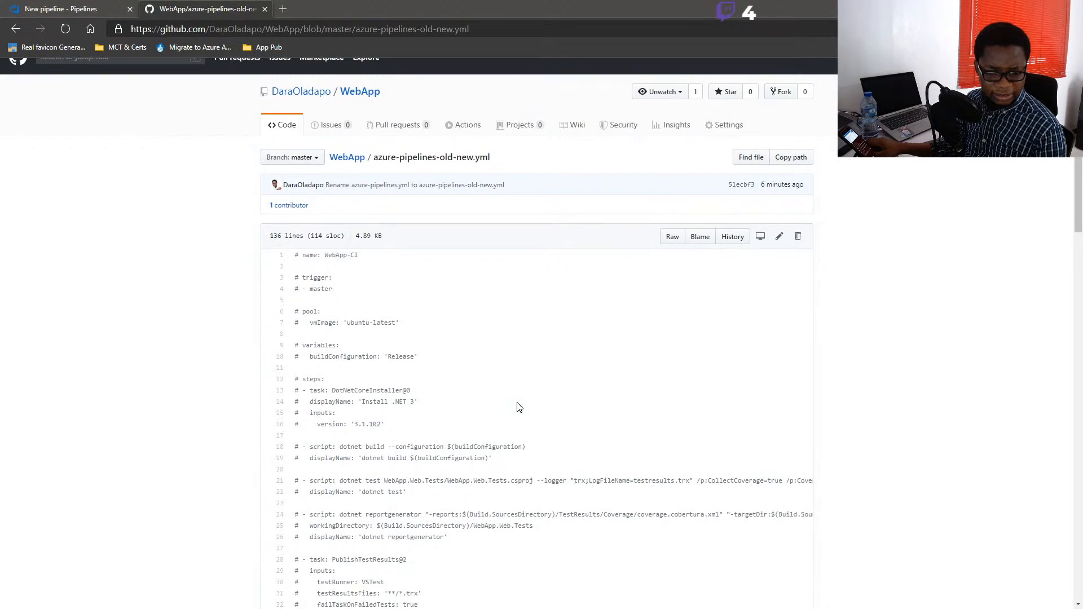
pyautogui.scroll(1, 519, 408)
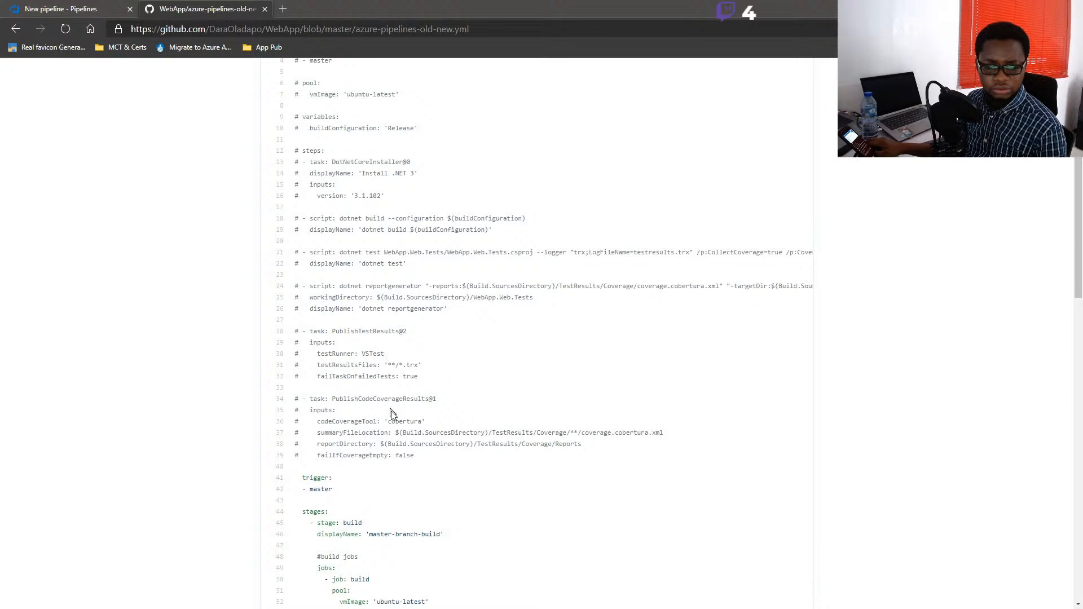
pyautogui.scroll(-2, 404, 505)
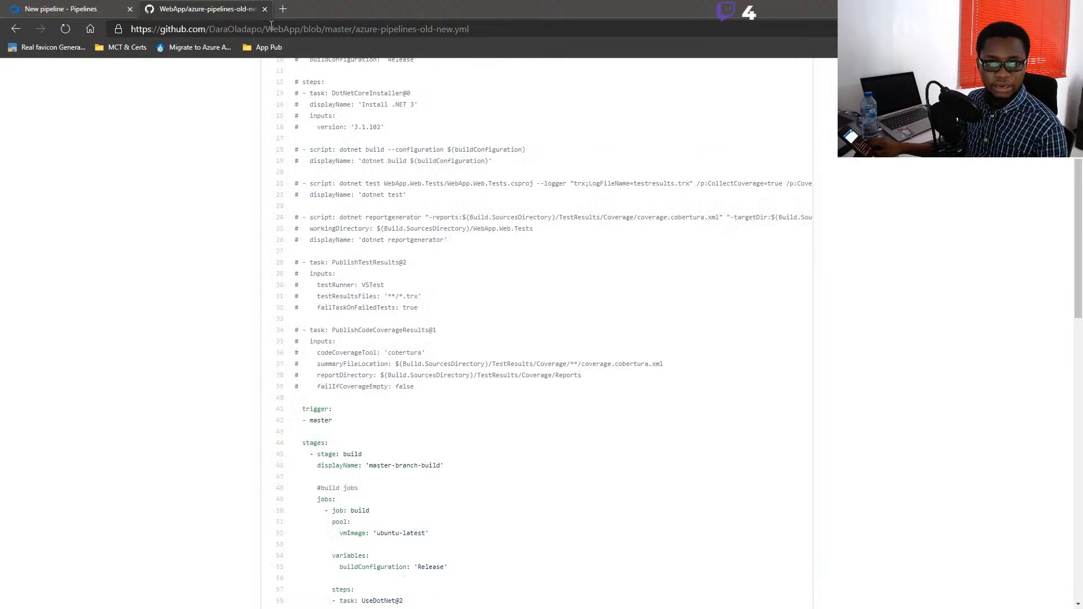
# Step: In a new browser tab, open yml/unified/asp-net-core.yml from the azure-devops-samples repository on GitHub
pyautogui.click(284, 11)
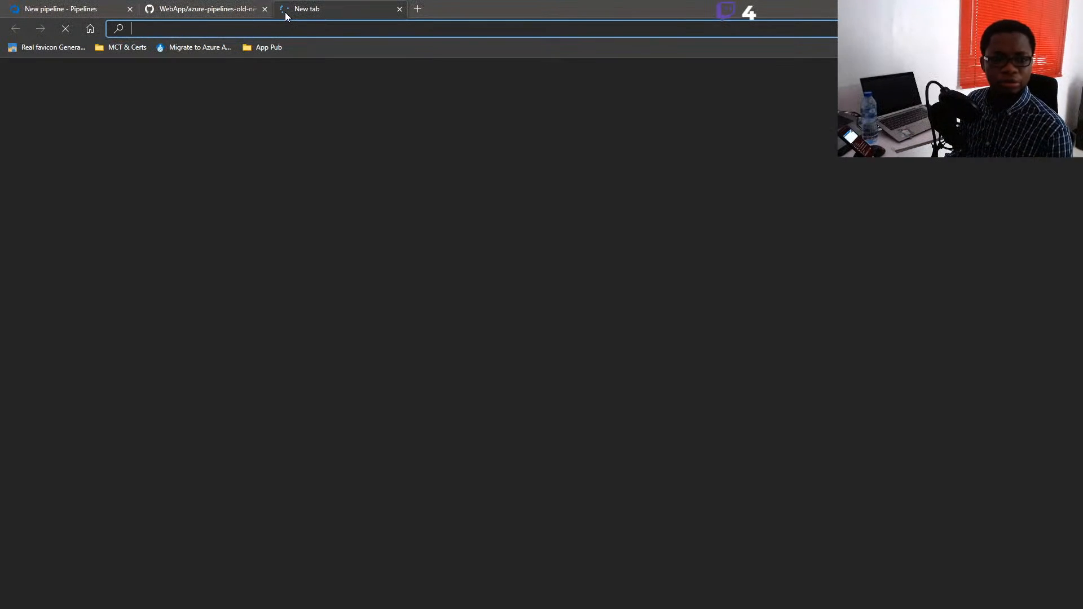
pyautogui.write('gith')
pyautogui.press('Return')
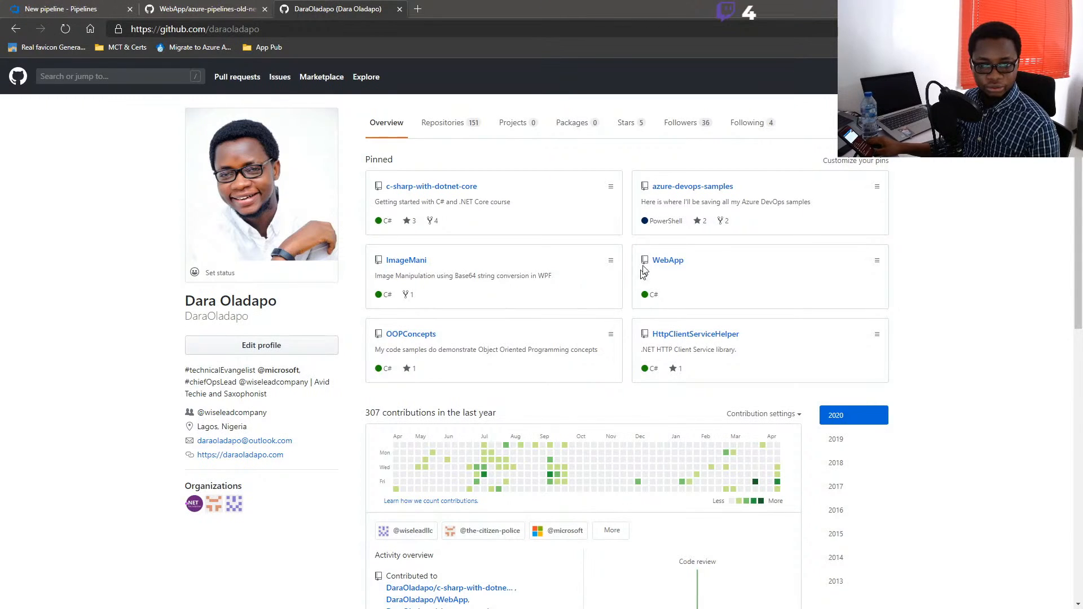
pyautogui.click(705, 187)
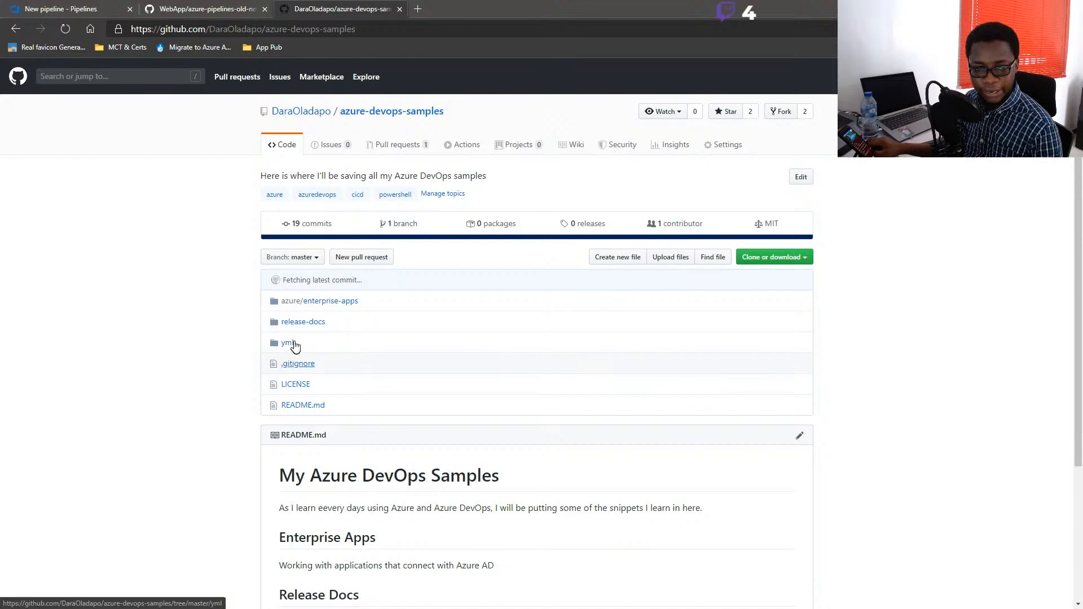
pyautogui.click(288, 345)
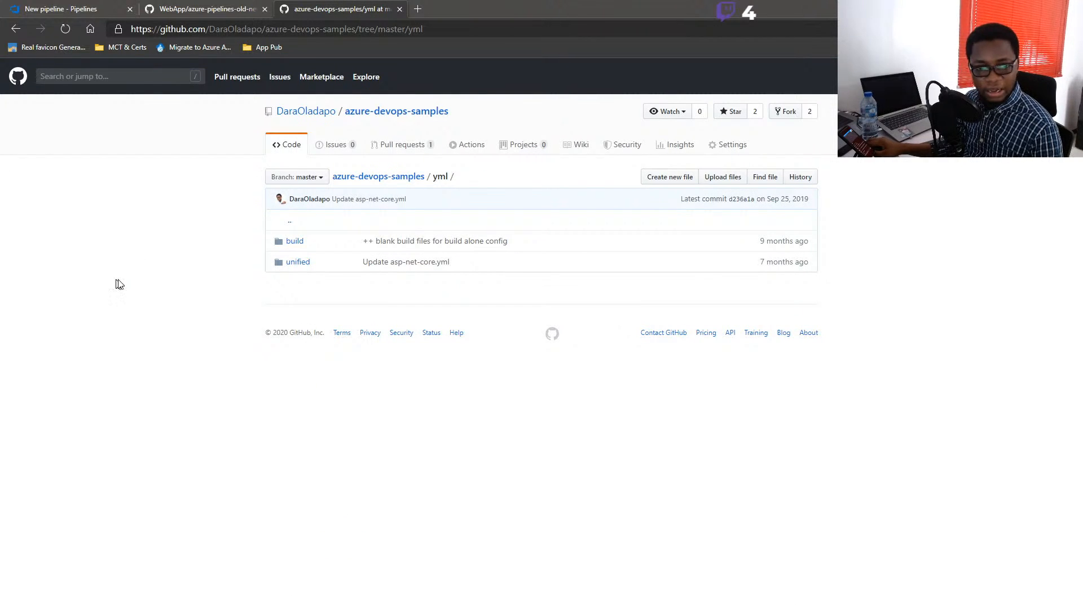
pyautogui.click(299, 263)
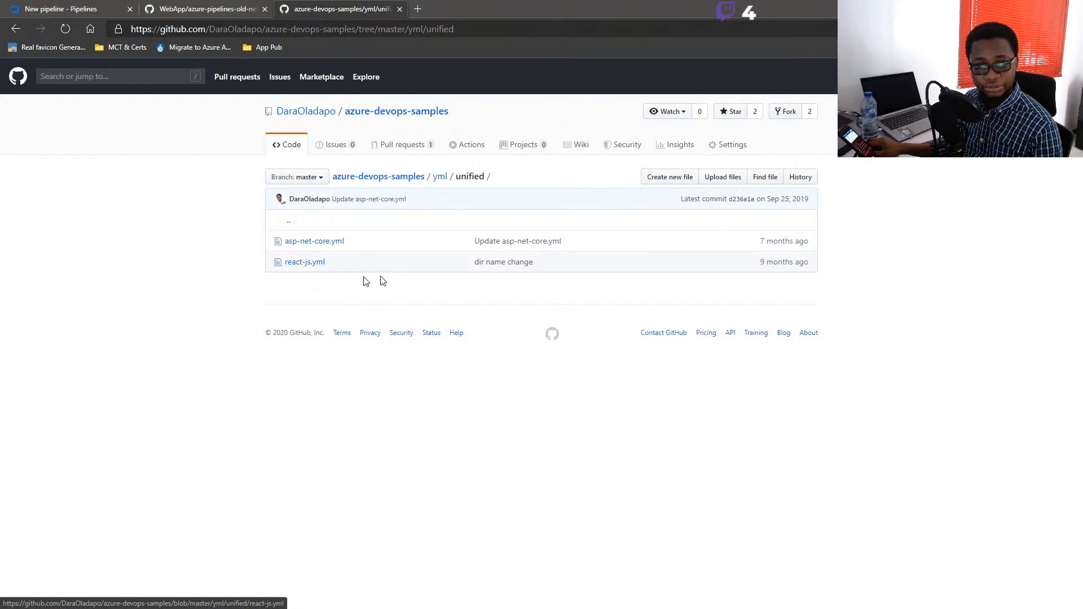
pyautogui.click(314, 242)
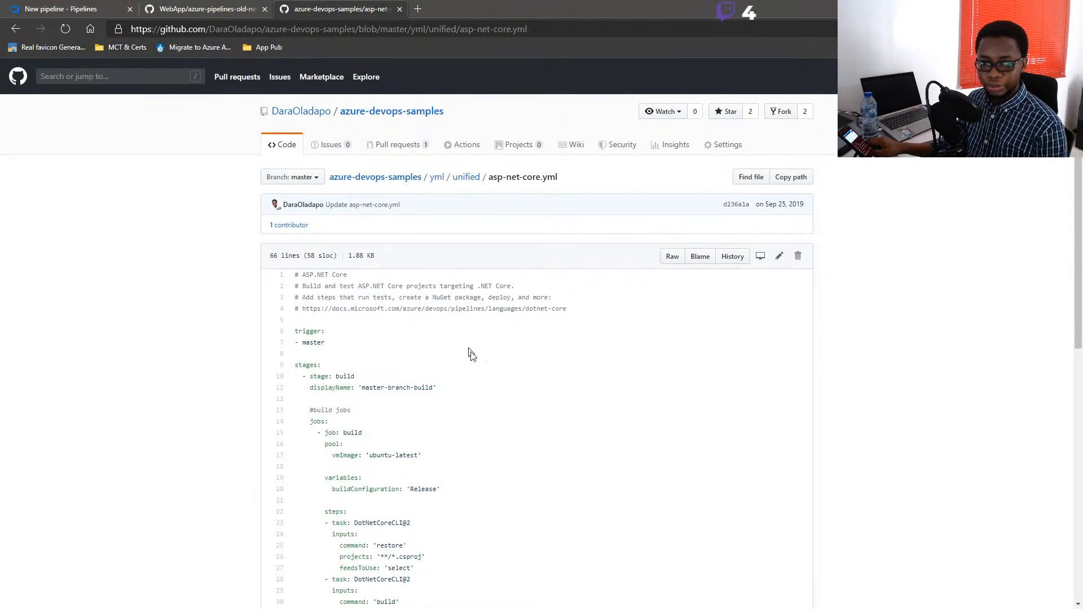
# Step: Copy the DotNetCoreCLI@2 publish task and the PublishBuildArtifacts@1 task from the sample's build stage
pyautogui.scroll(-4, 460, 393)
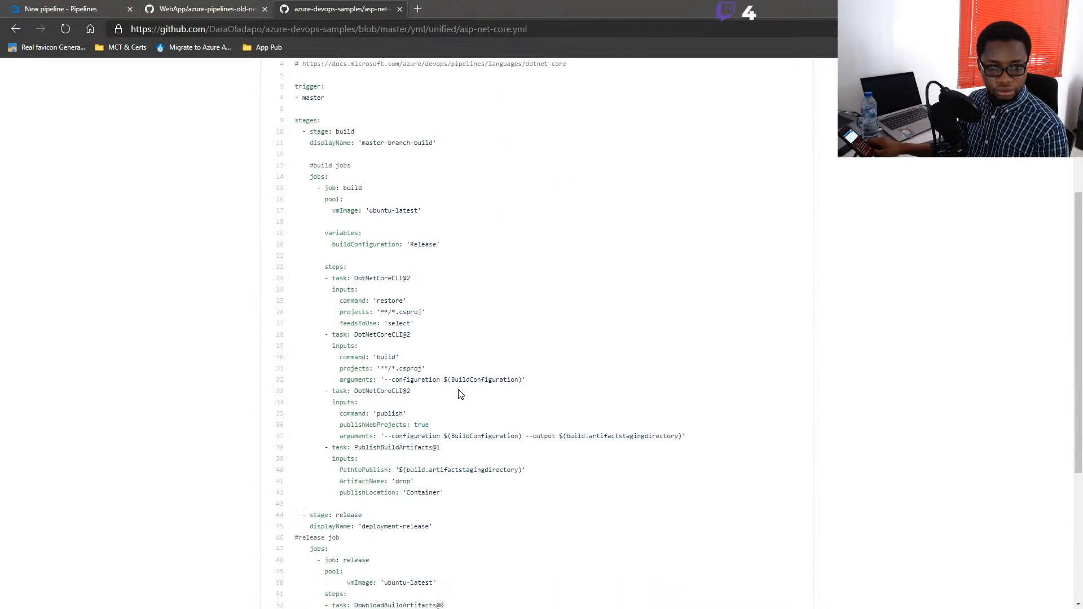
pyautogui.scroll(-3, 459, 393)
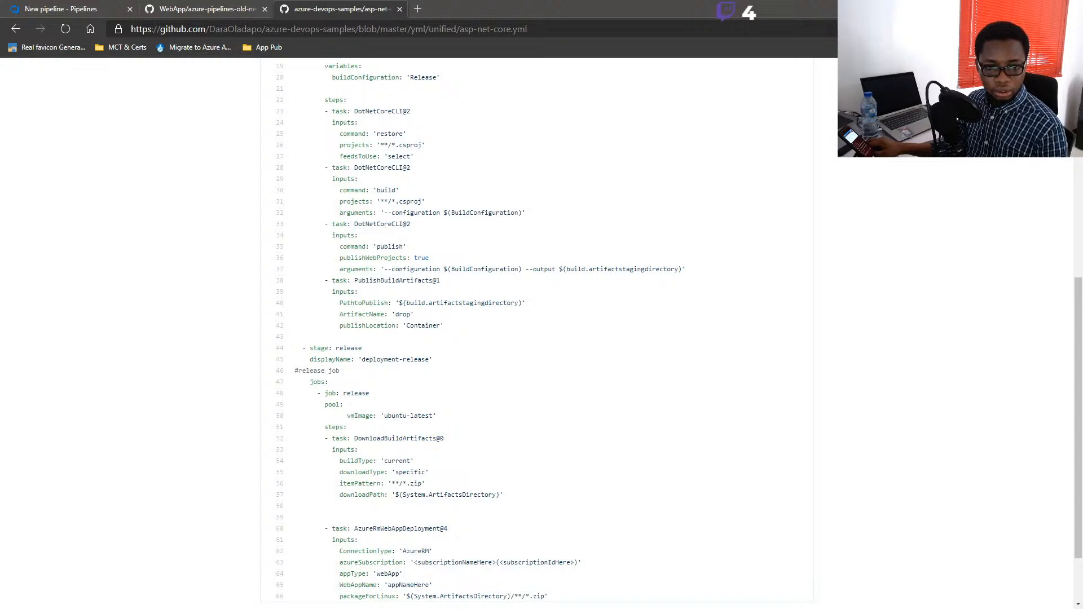
pyautogui.moveTo(325, 224); pyautogui.dragTo(404, 248)
pyautogui.moveTo(439, 262); pyautogui.dragTo(478, 333)
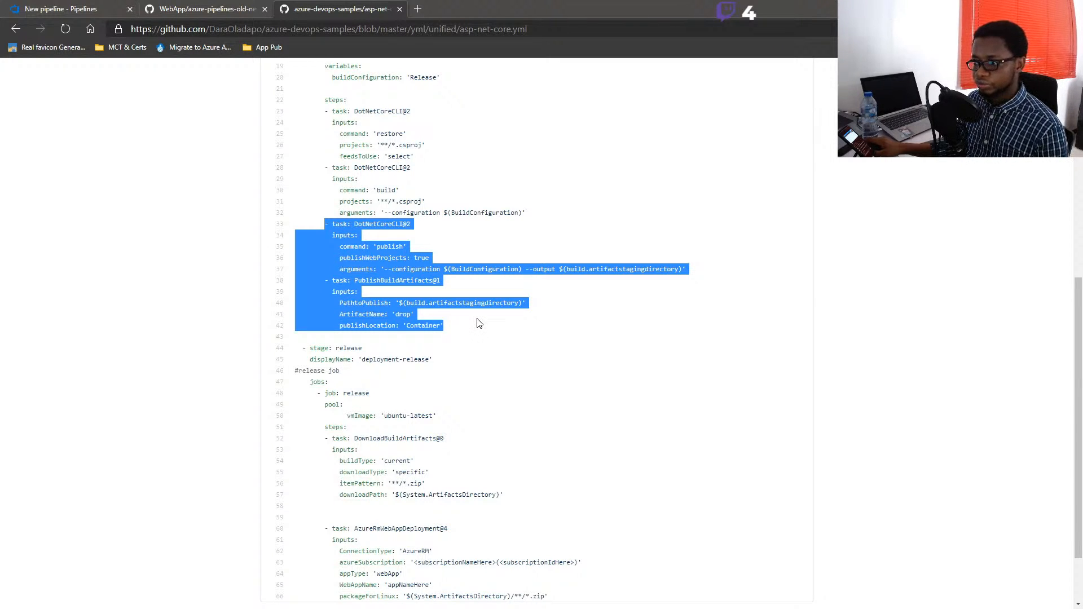
pyautogui.hotkey('alt', 'Tab')
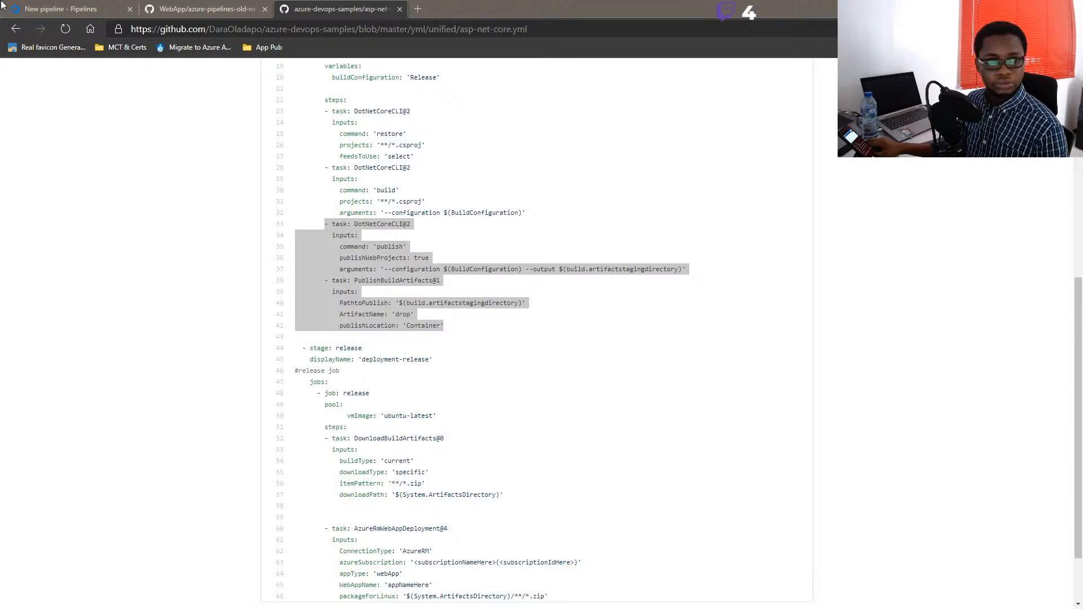
# Step: Paste the copied publish and PublishBuildArtifacts@1 tasks below the test task in the Azure DevOps pipeline YAML
pyautogui.click(61, 9)
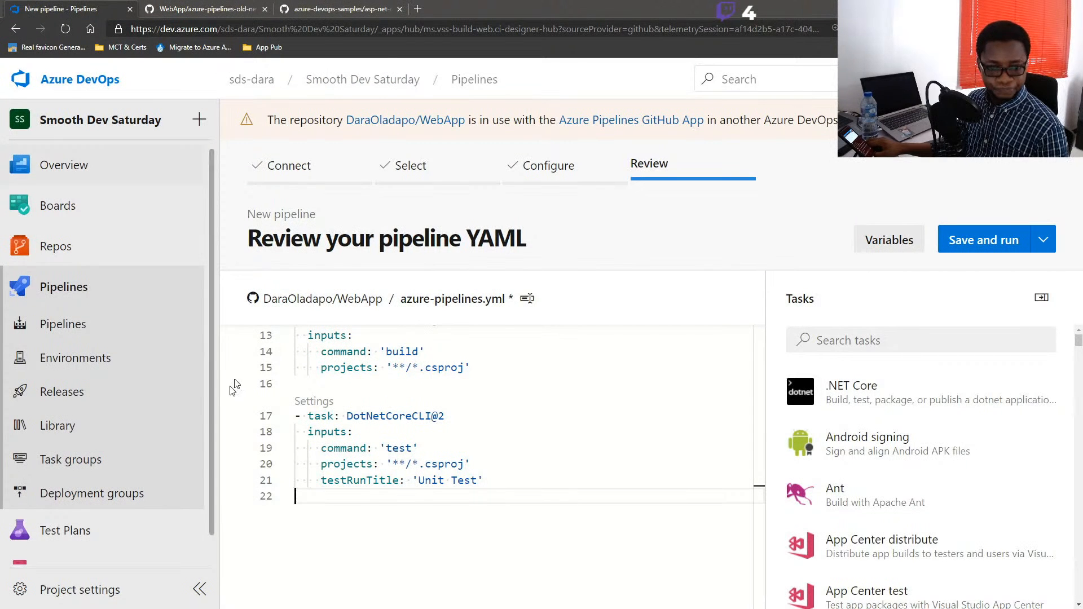
pyautogui.hotkey('ctrl', 'v')
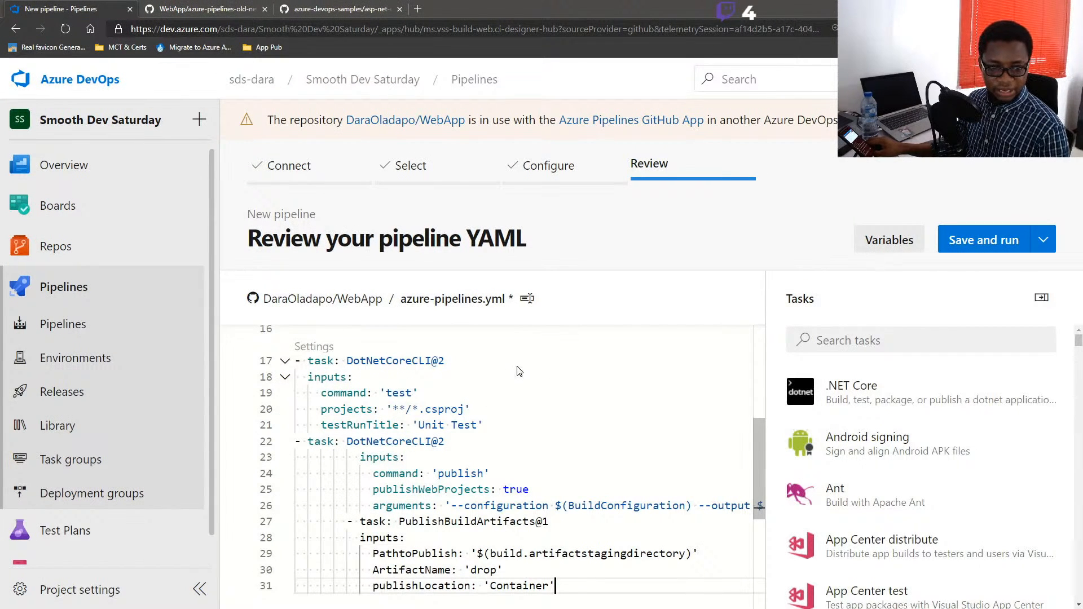
pyautogui.scroll(-2, 508, 460)
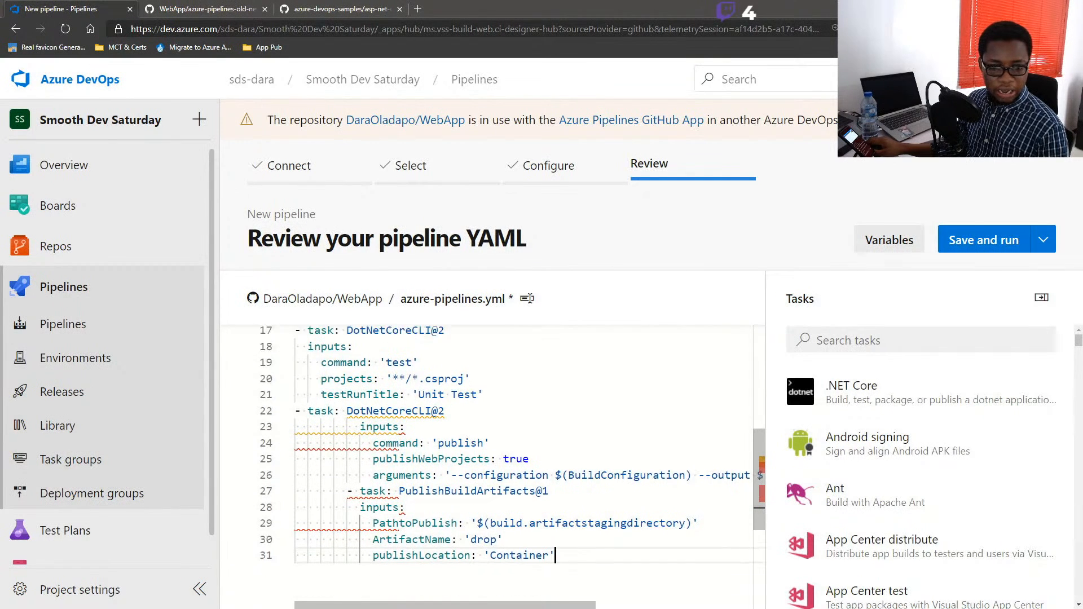
pyautogui.scroll(2, 507, 451)
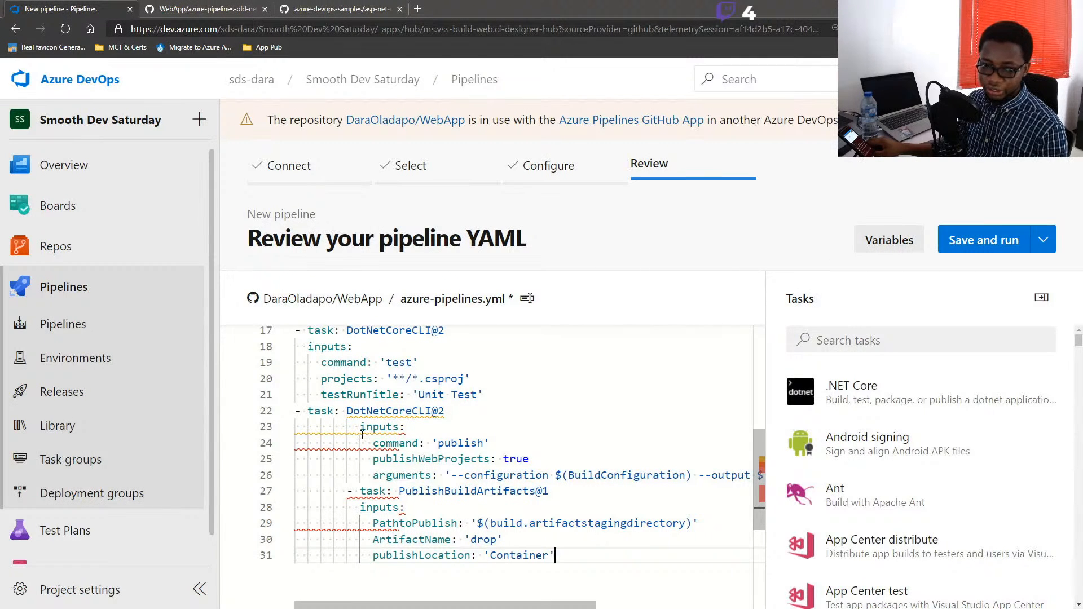
# Step: Outdent the inputs block of the pasted DotNetCoreCLI@2 publish task four levels so it aligns with the test task's inputs
pyautogui.moveTo(361, 431)
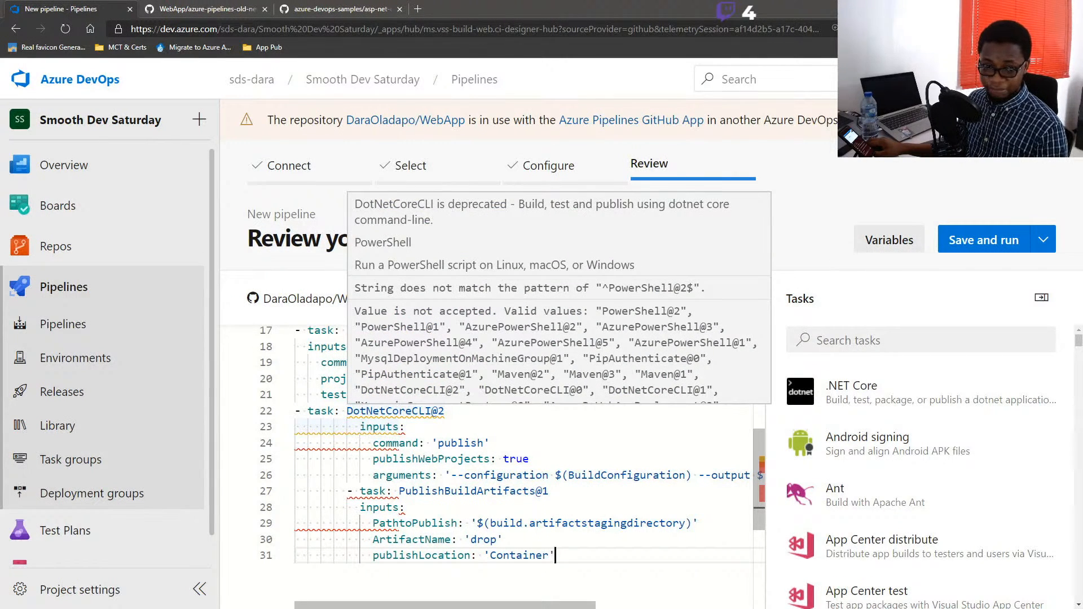
pyautogui.moveTo(360, 427); pyautogui.dragTo(740, 475)
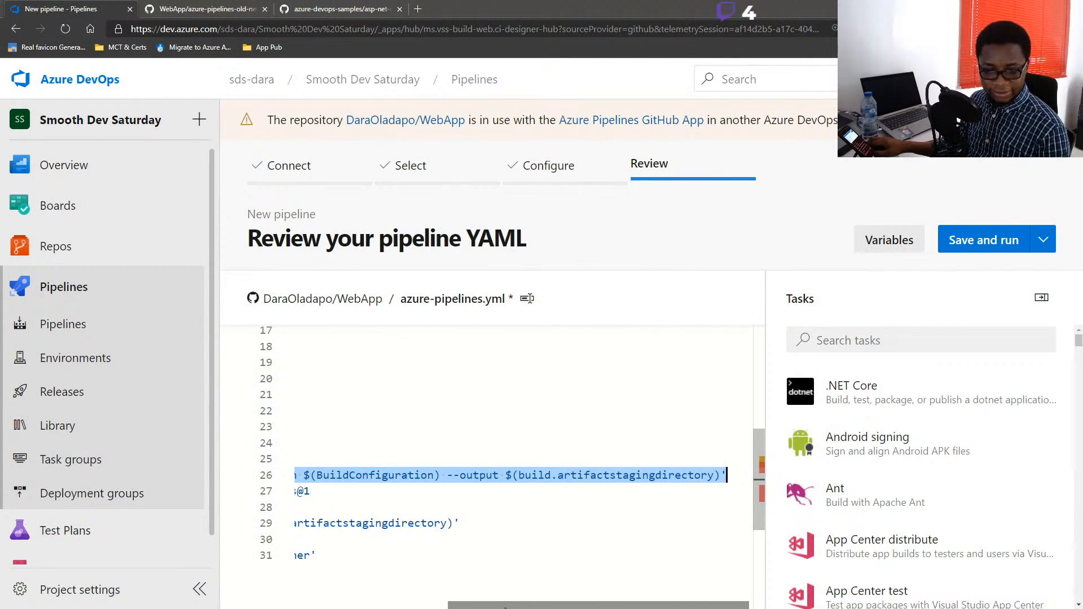
pyautogui.moveTo(374, 608); pyautogui.dragTo(335, 608)
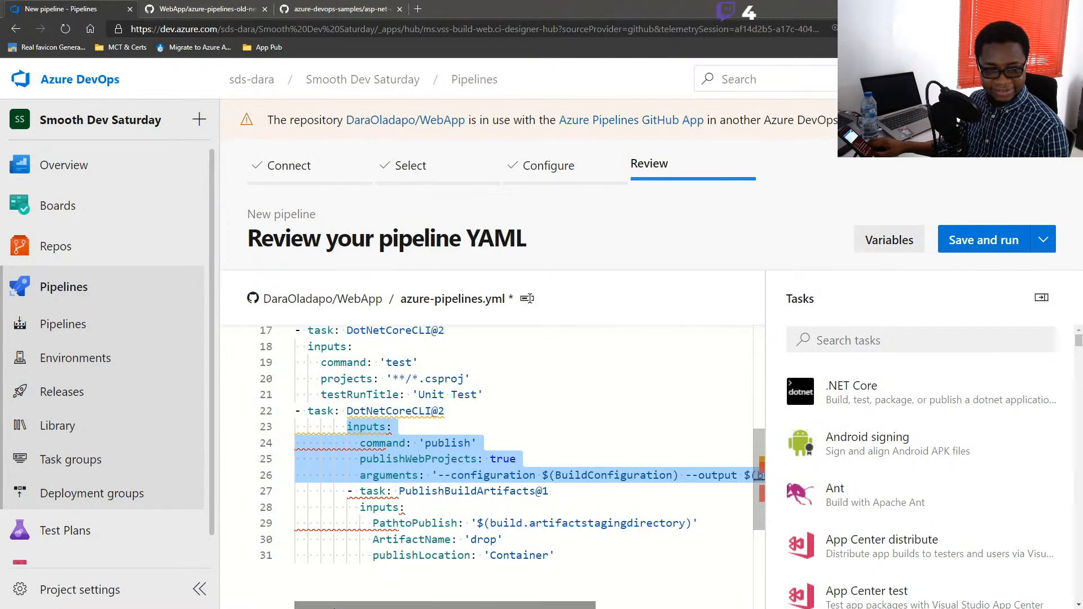
pyautogui.hotkey('shift', 'Tab')
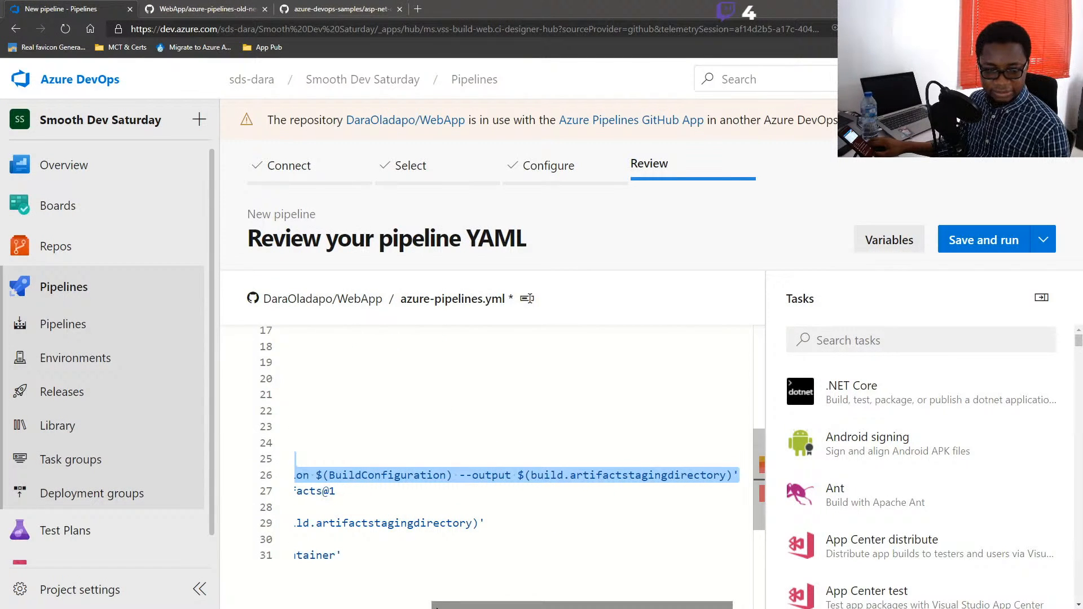
pyautogui.moveTo(427, 608); pyautogui.dragTo(289, 607)
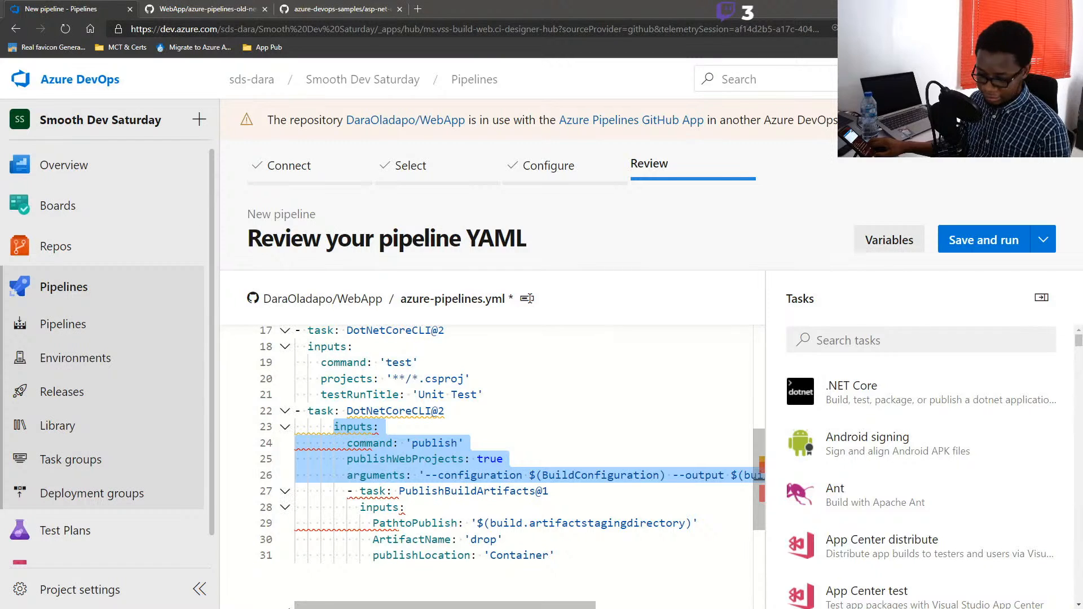
pyautogui.hotkey('shift', 'Tab')
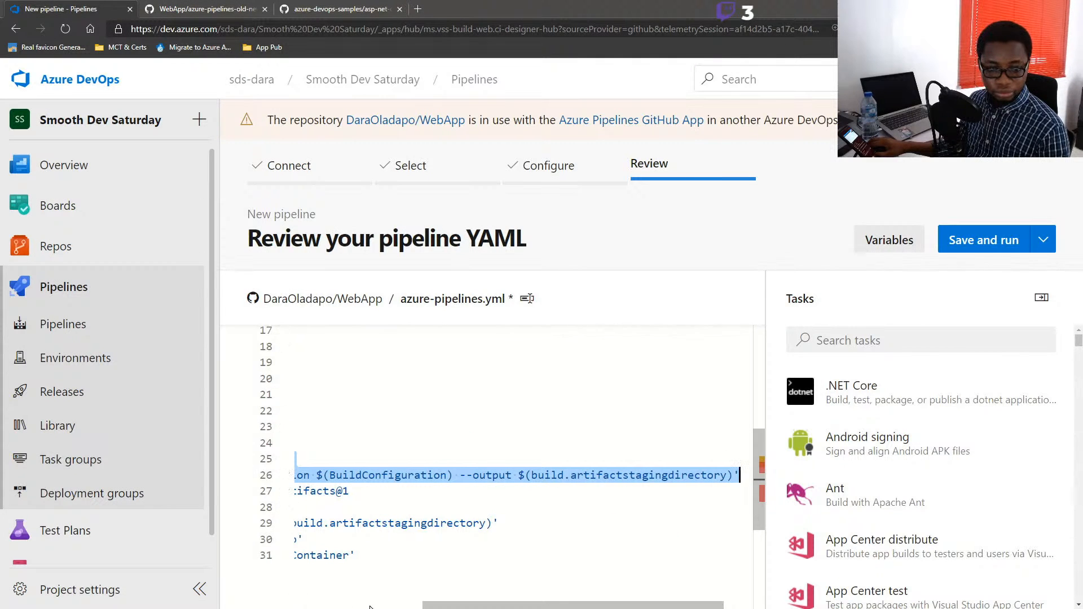
pyautogui.click(370, 607)
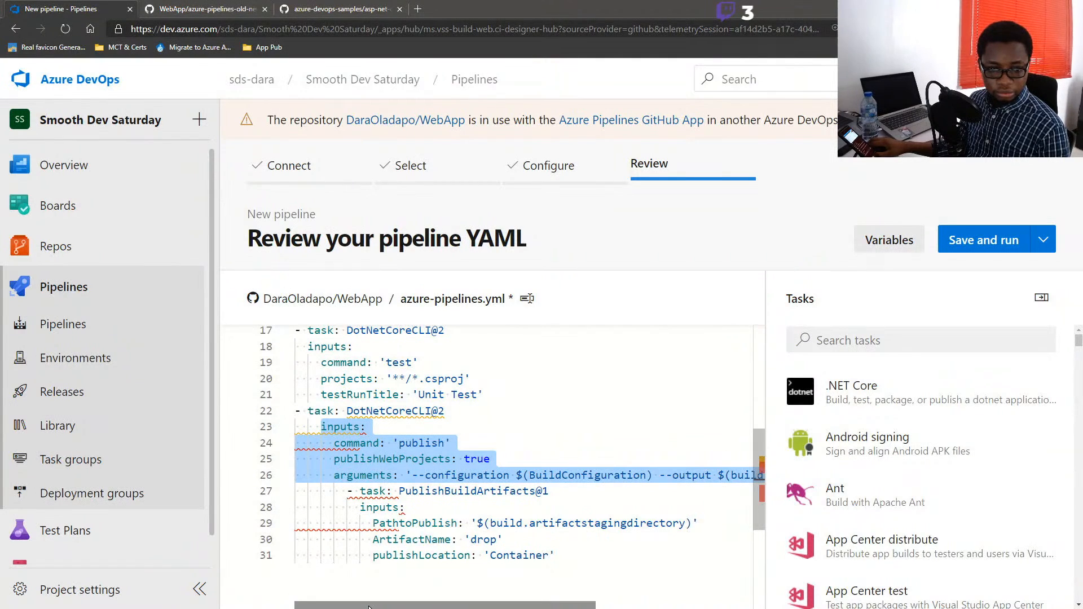
pyautogui.hotkey('shift', 'Tab')
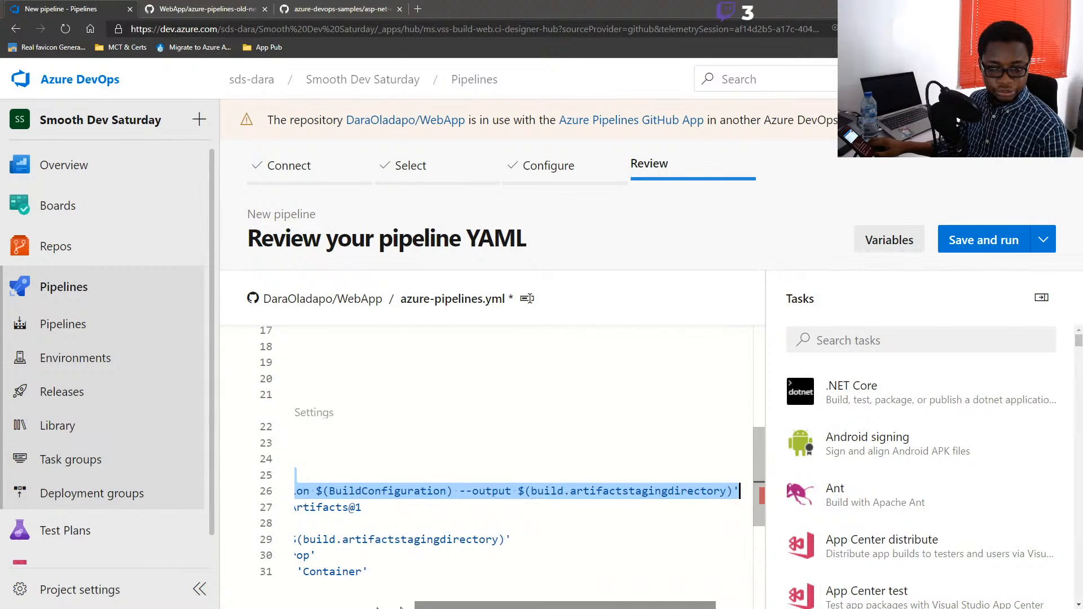
pyautogui.click(370, 607)
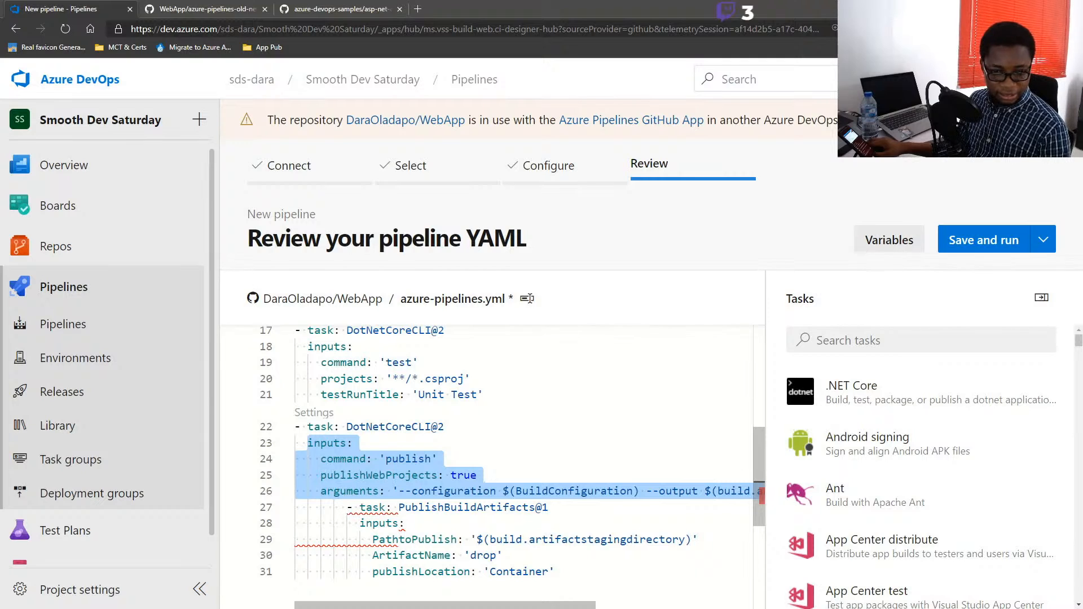
# Step: Outdent the whole PublishBuildArtifacts@1 task four levels so it lines up with the other tasks under steps
pyautogui.moveTo(347, 508); pyautogui.dragTo(541, 572)
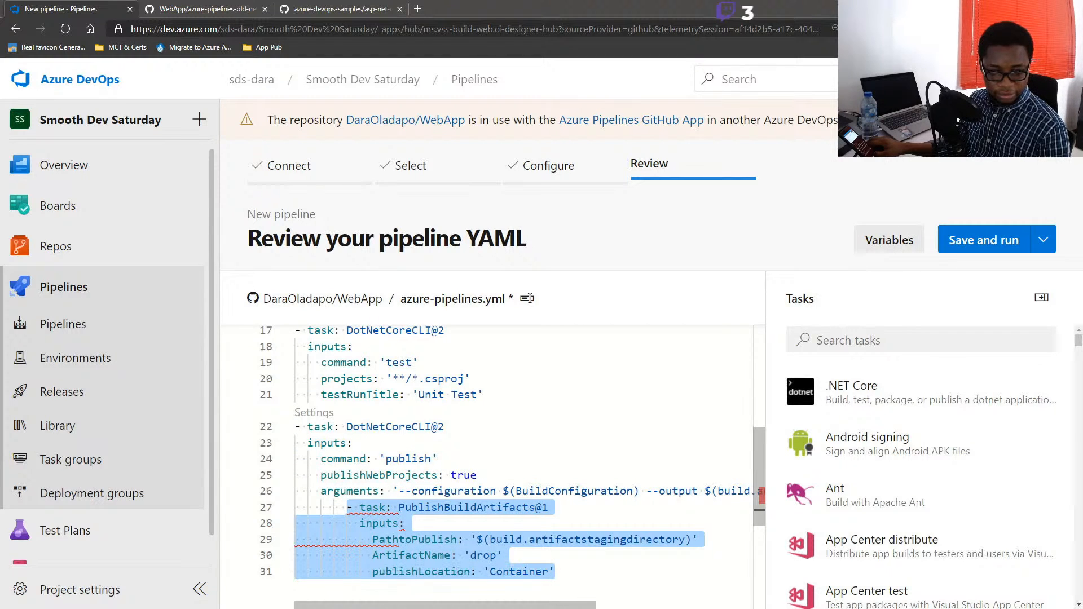
pyautogui.hotkey('shift', 'Tab')
pyautogui.hotkey('shift', 'Tab')
pyautogui.hotkey('shift', 'Tab')
pyautogui.hotkey('shift', 'Tab')
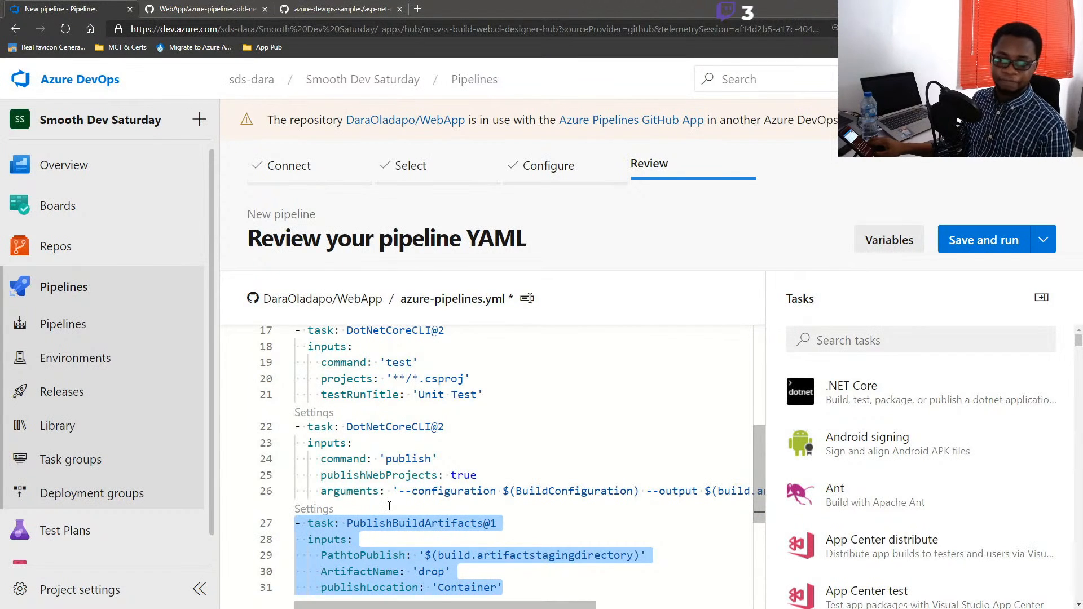
pyautogui.click(389, 506)
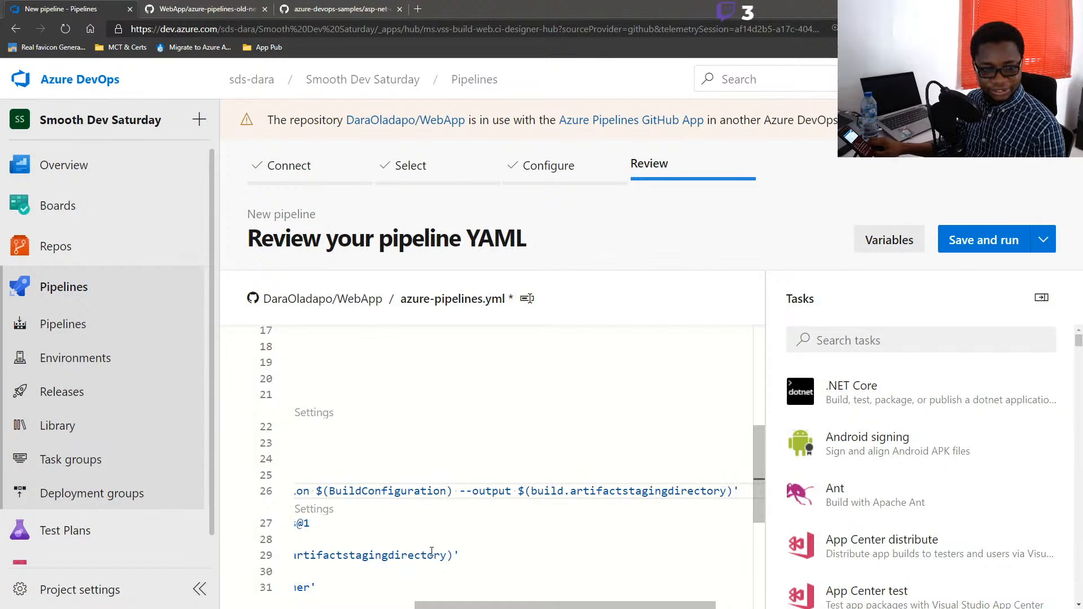
# Step: Hide the task assistant and collapse the project navigation to widen the YAML editor
pyautogui.click(1041, 297)
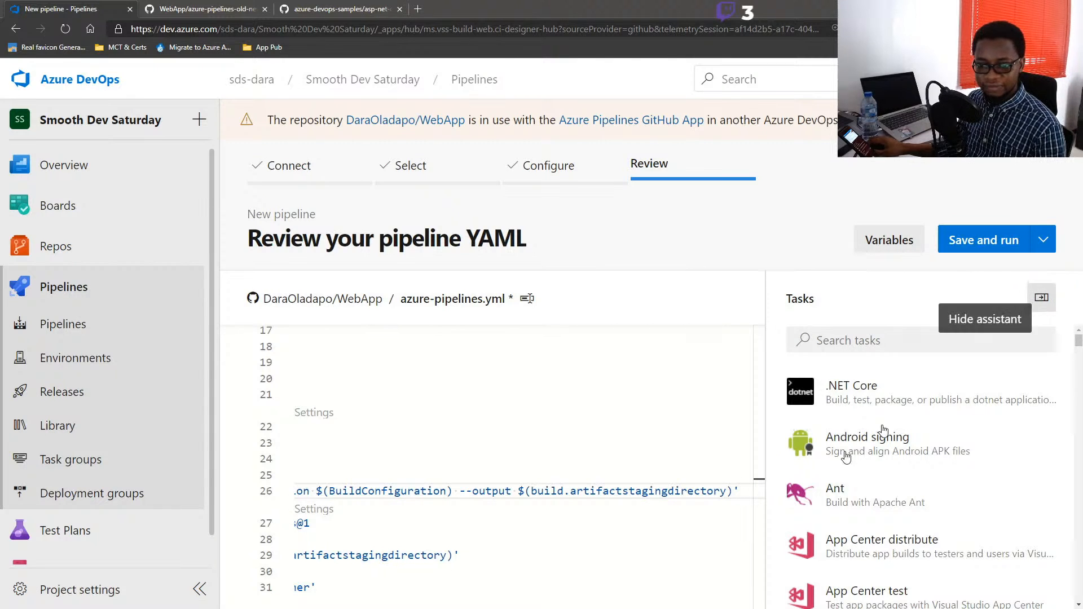
pyautogui.scroll(-3, 549, 515)
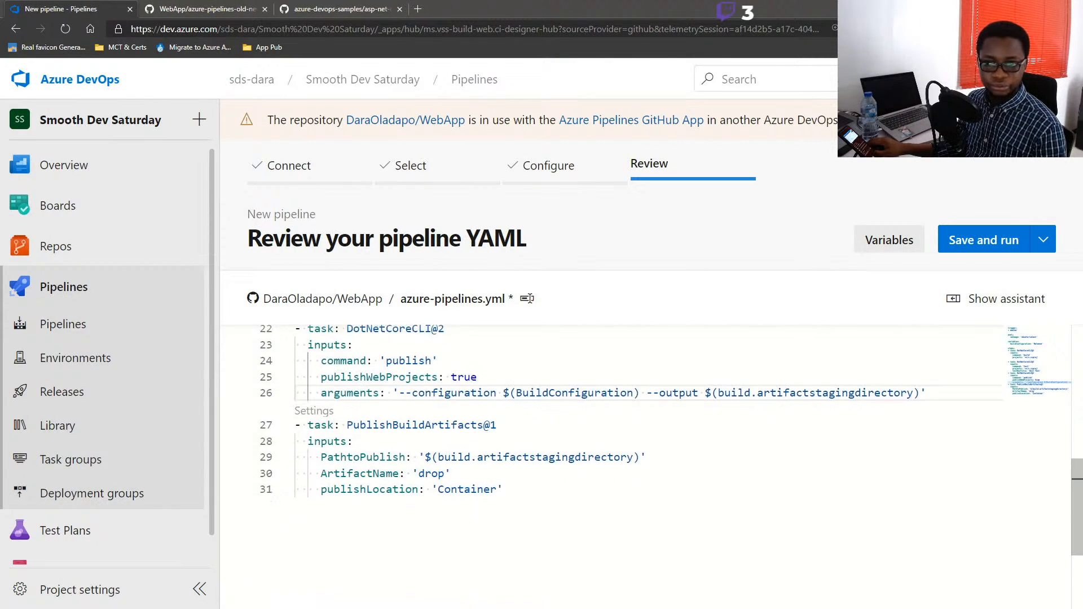
pyautogui.scroll(1, 649, 440)
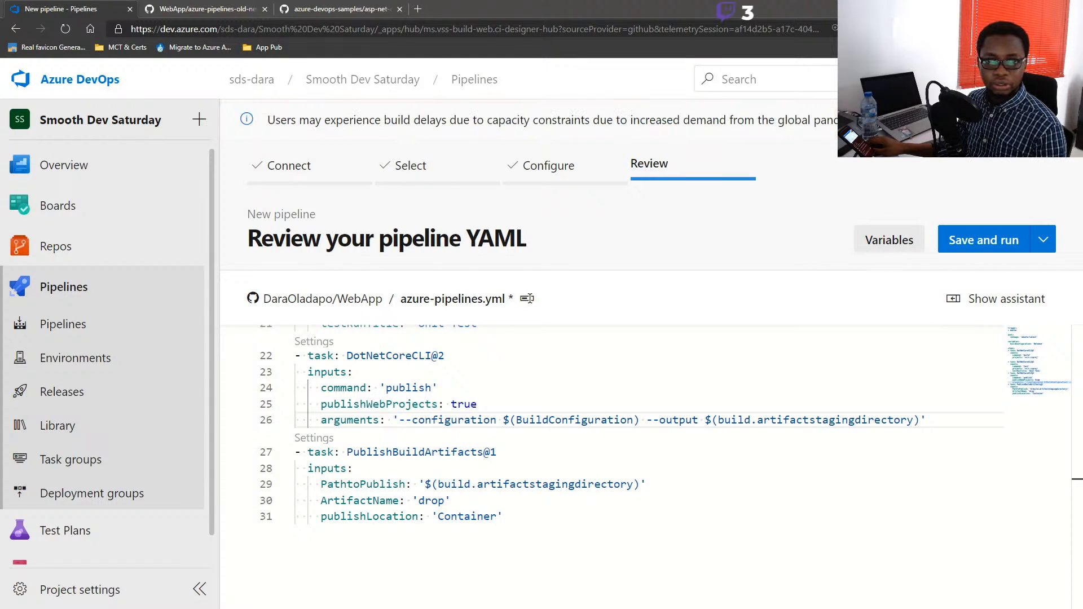
pyautogui.scroll(-1, 529, 299)
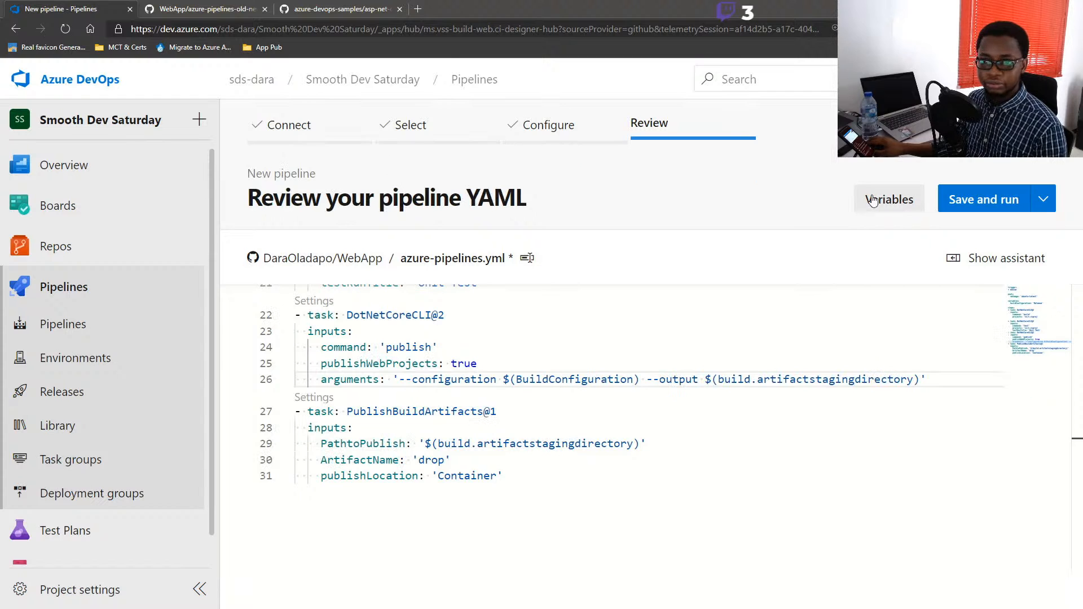
pyautogui.click(200, 588)
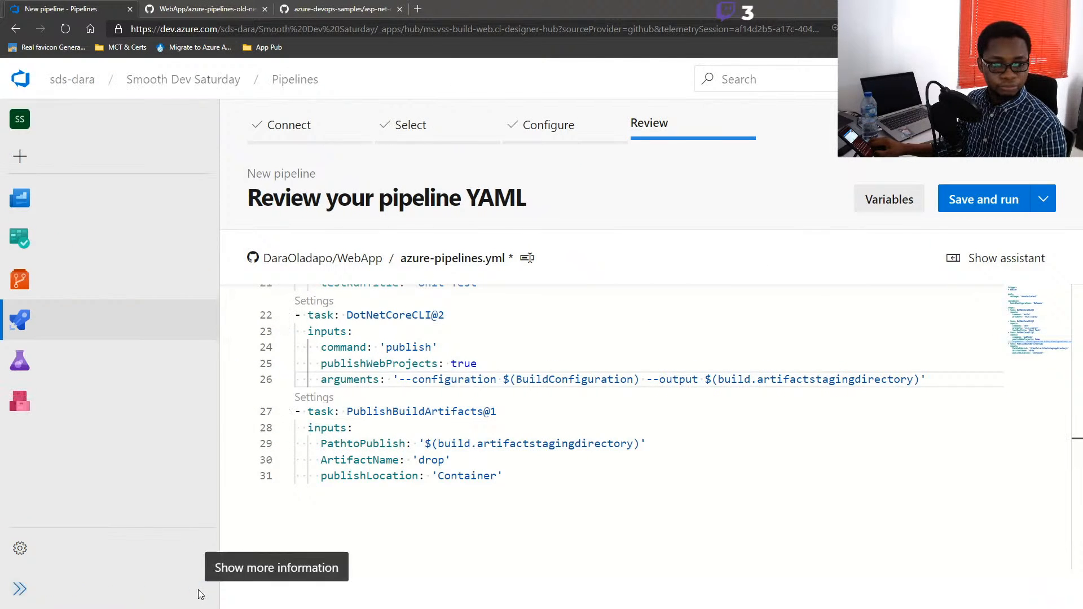
# Step: Review the pipeline YAML from trigger to artifact publishing, comparing the publish output directory with the PathtoPublish value
pyautogui.scroll(5, 211, 445)
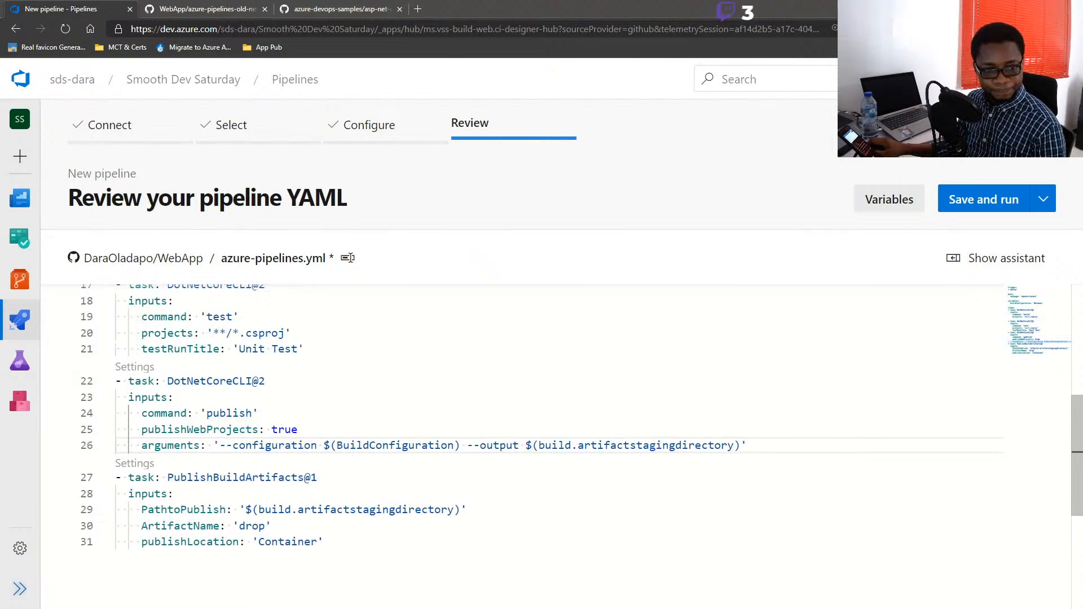
pyautogui.scroll(4, 224, 440)
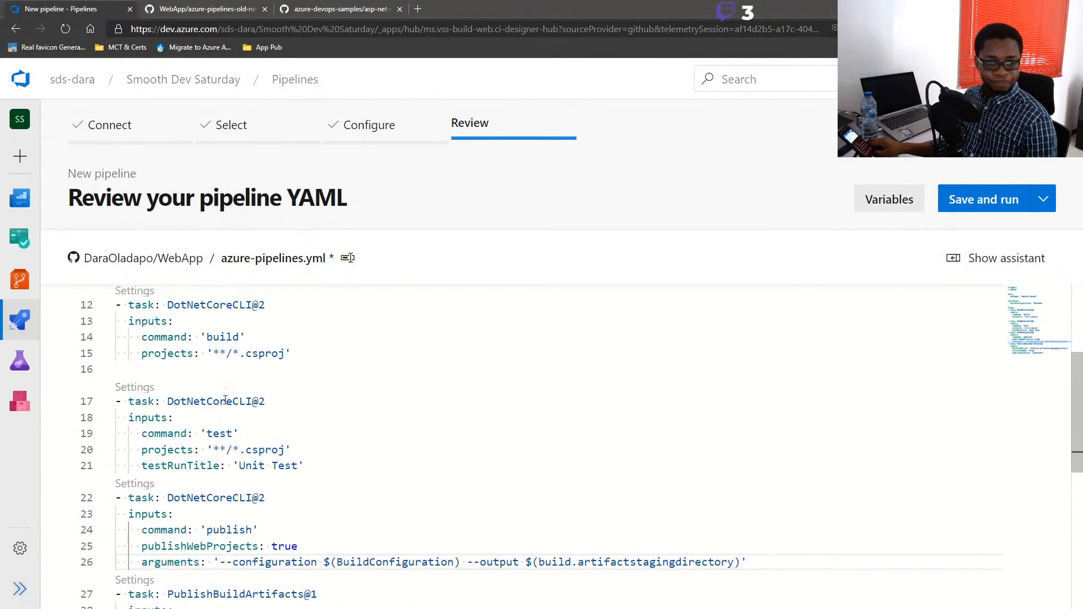
pyautogui.scroll(3, 225, 395)
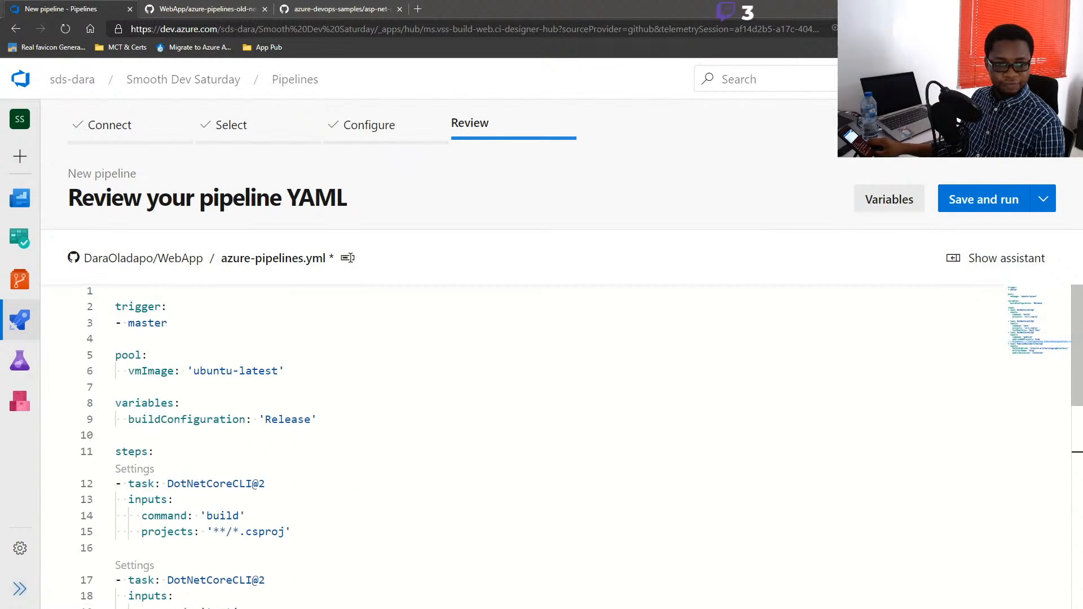
pyautogui.scroll(-1, 226, 340)
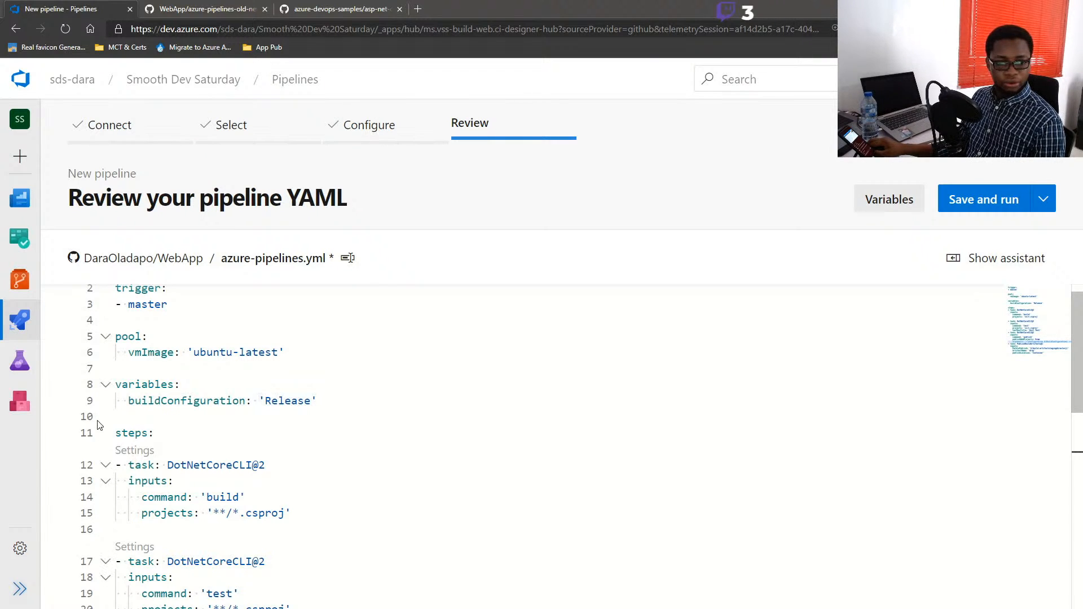
pyautogui.scroll(-2, 145, 448)
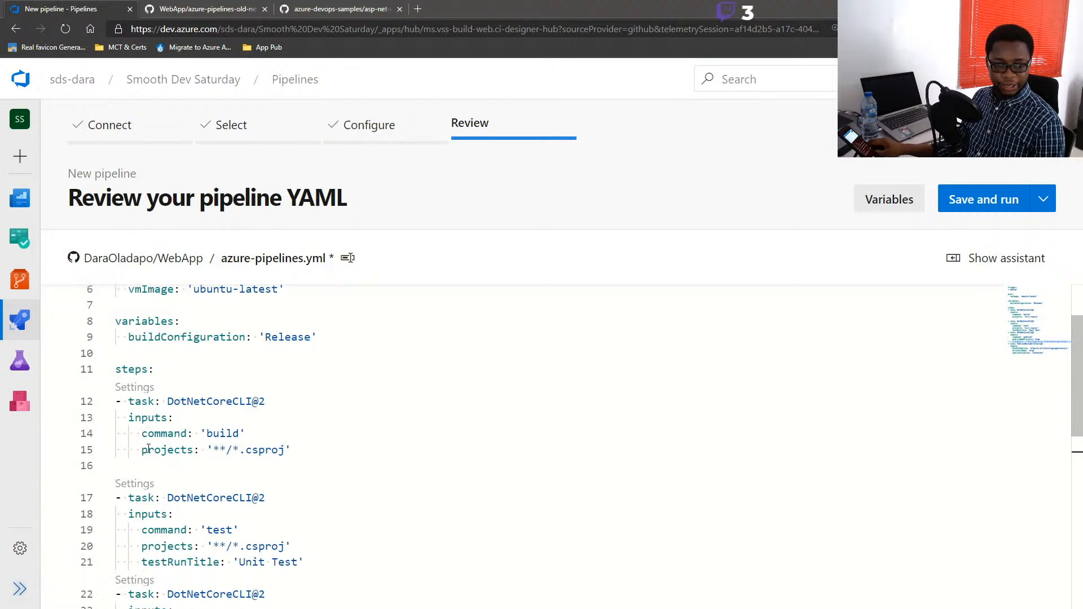
pyautogui.scroll(-3, 237, 489)
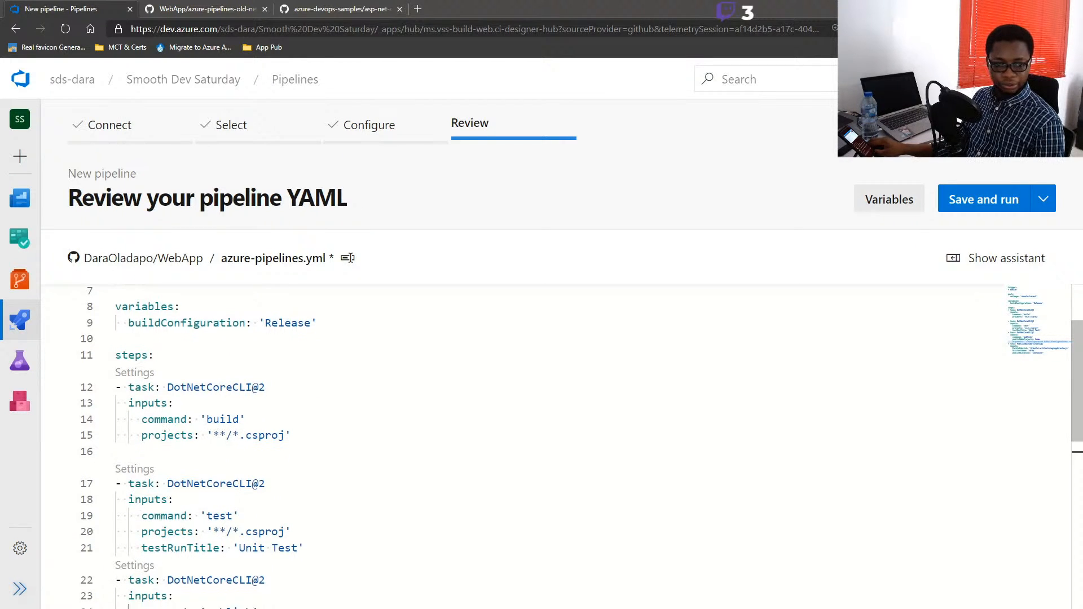
pyautogui.scroll(-2, 581, 447)
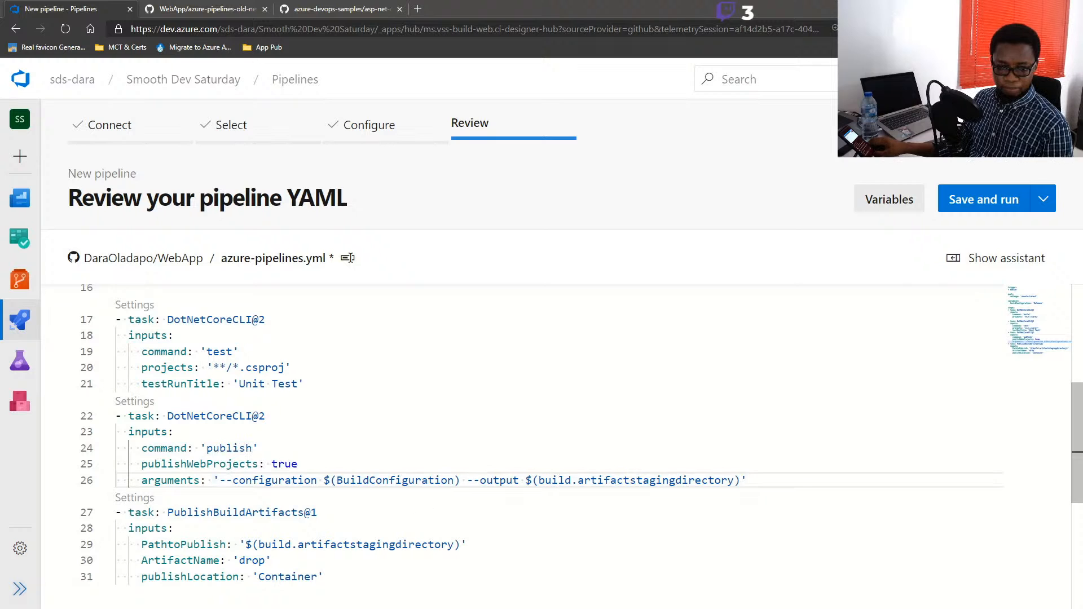
pyautogui.moveTo(576, 480); pyautogui.dragTo(736, 487)
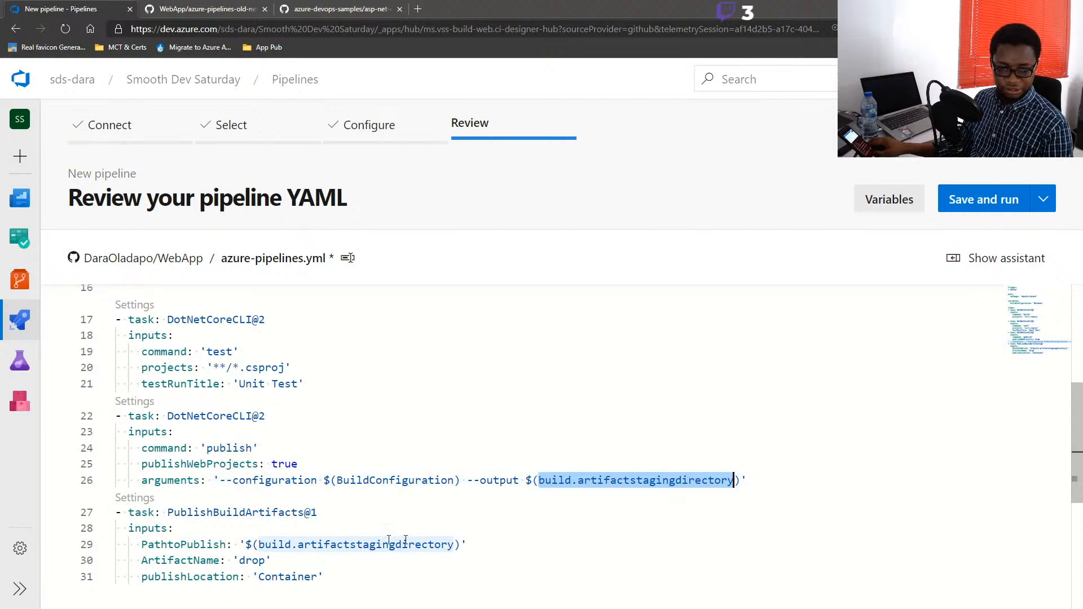
pyautogui.scroll(-2, 328, 525)
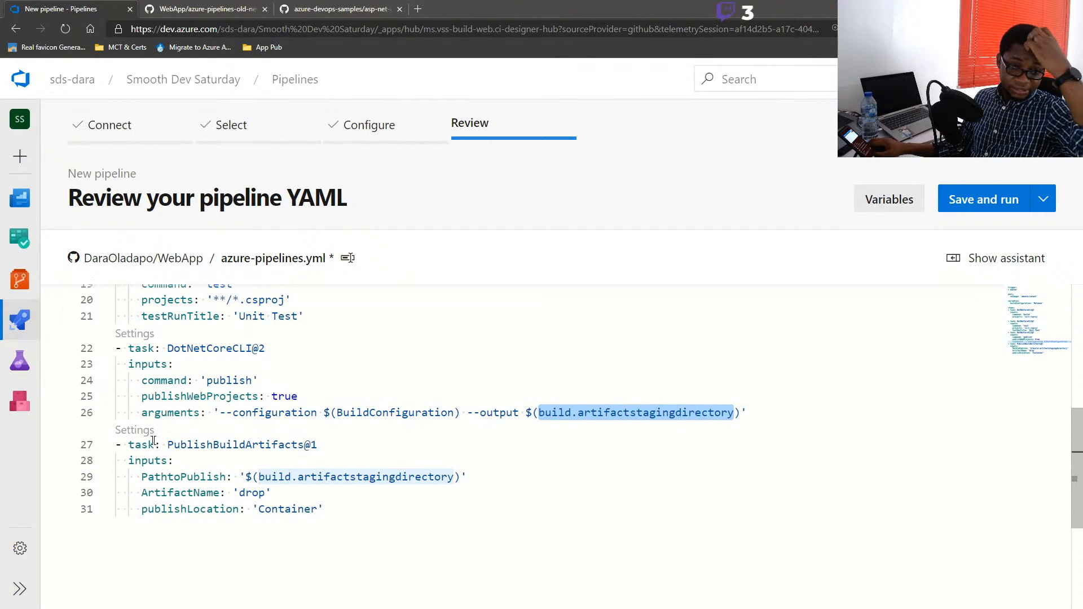
pyautogui.click(145, 443)
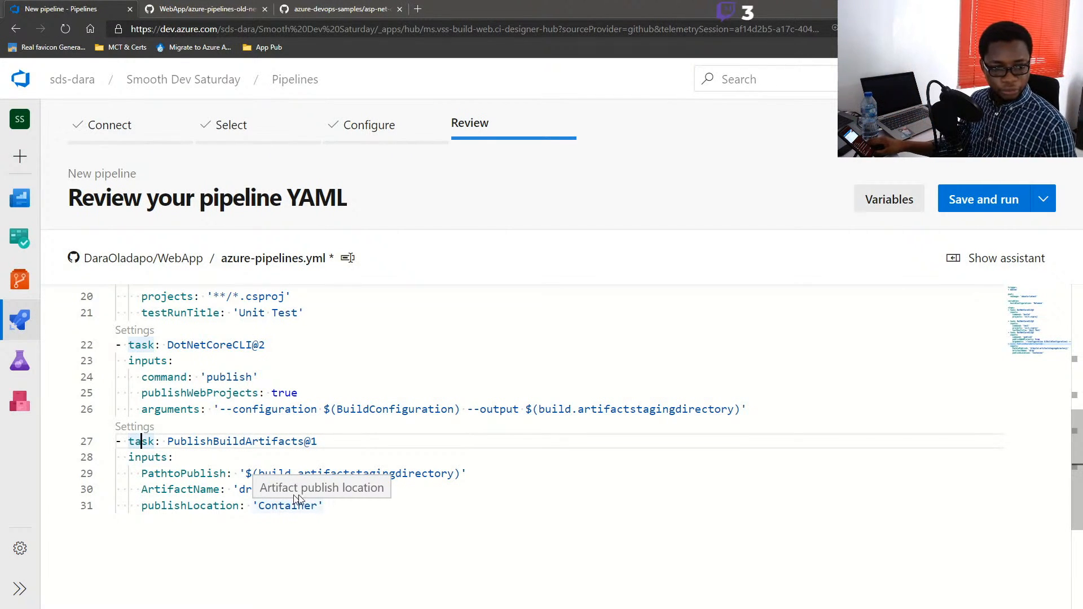
pyautogui.click(324, 505)
pyautogui.scroll(1, 324, 506)
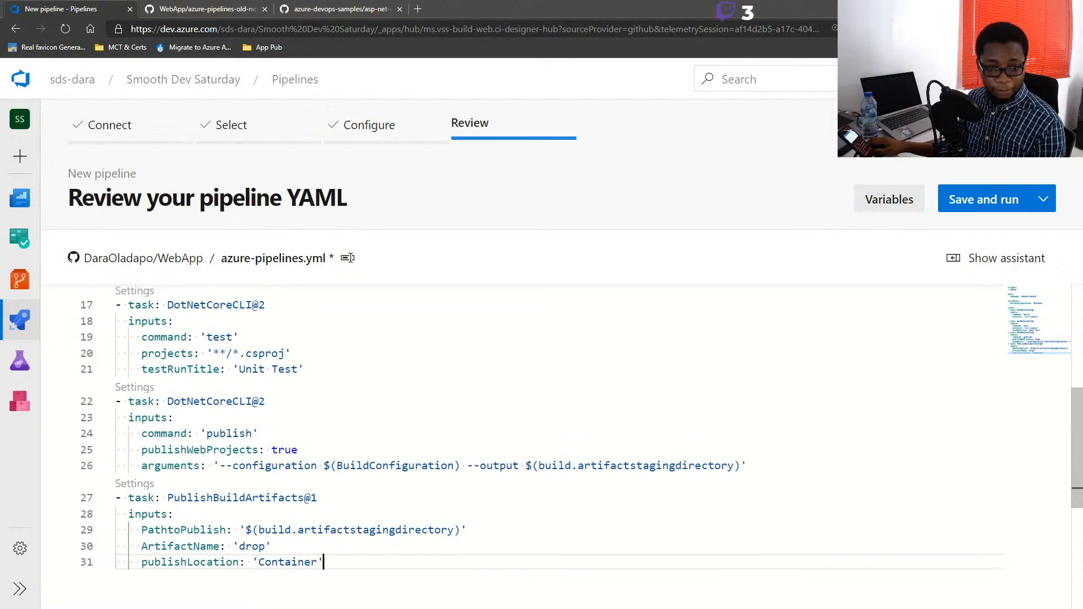
pyautogui.scroll(2, 559, 445)
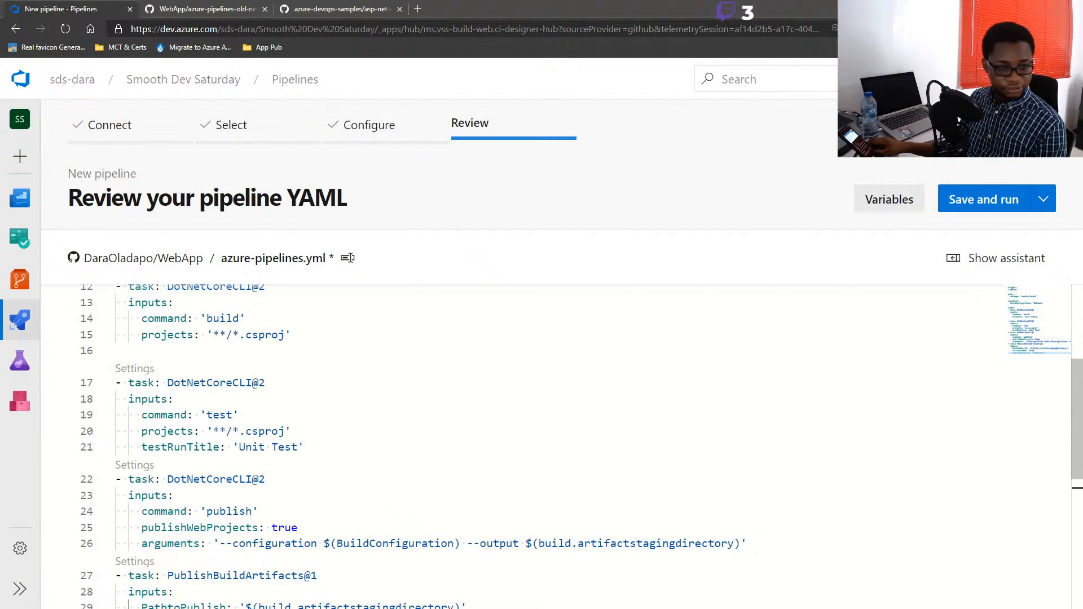
pyautogui.scroll(3, 151, 465)
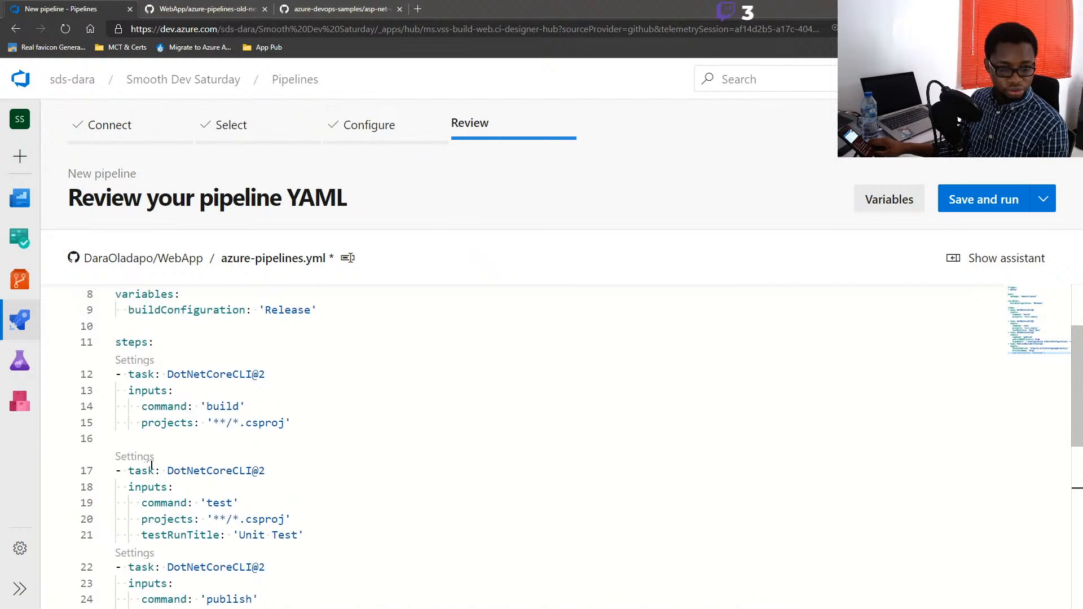
pyautogui.scroll(1, 151, 465)
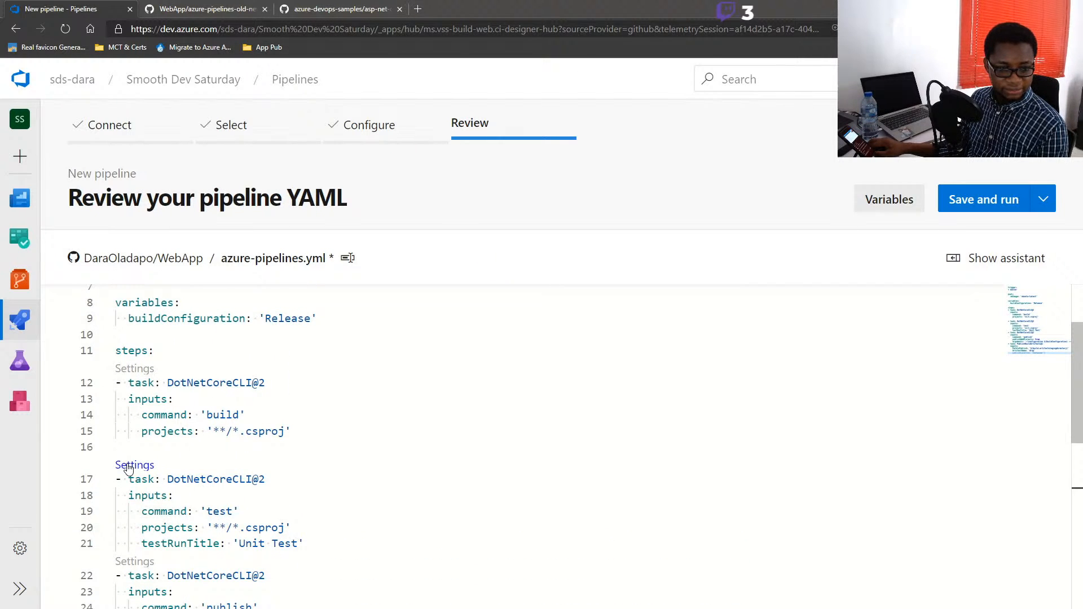
# Step: View the settings of the DotNetCoreCLI@2 test task, leave them without changes and hide the task assistant
pyautogui.click(129, 468)
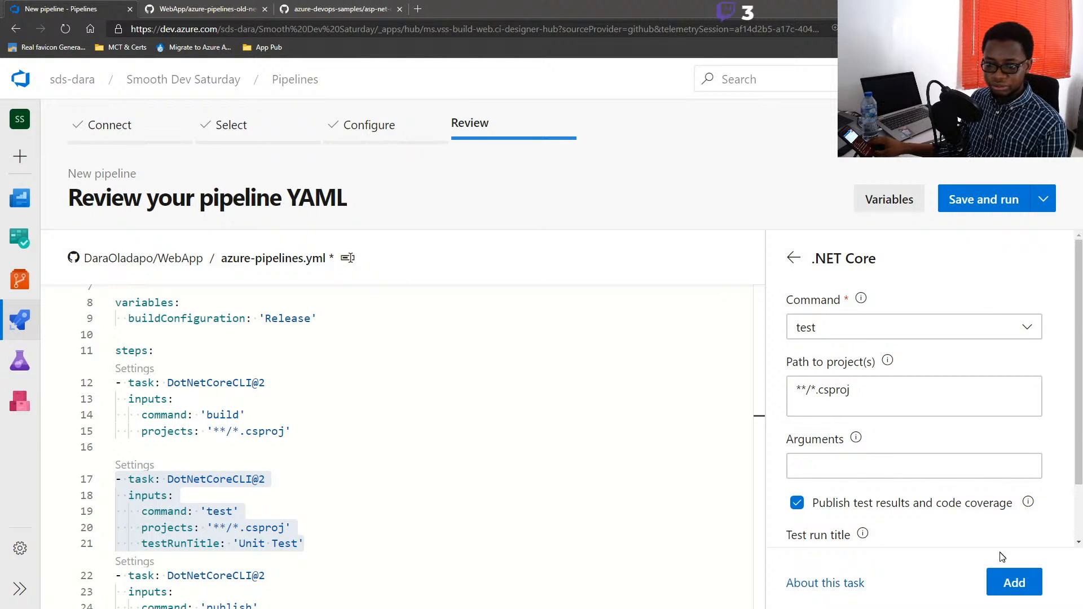
pyautogui.click(476, 445)
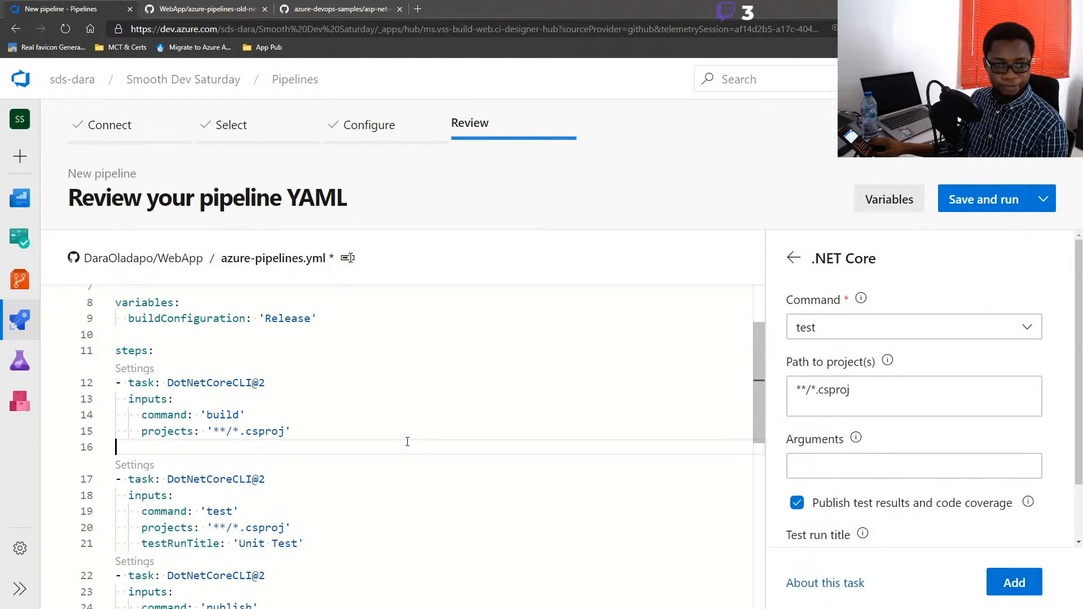
pyautogui.click(793, 257)
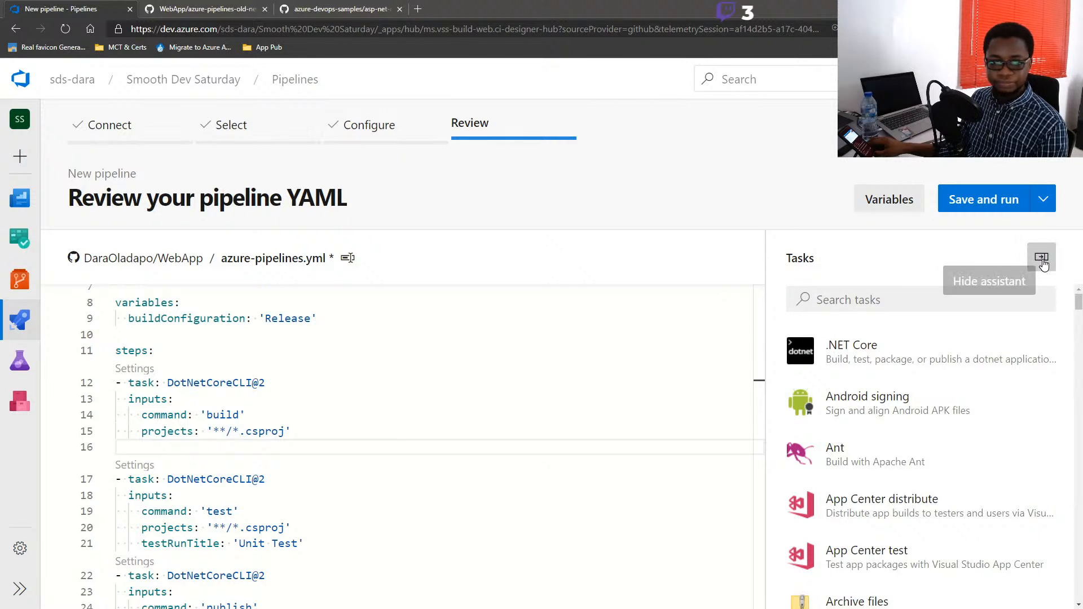
pyautogui.click(1041, 257)
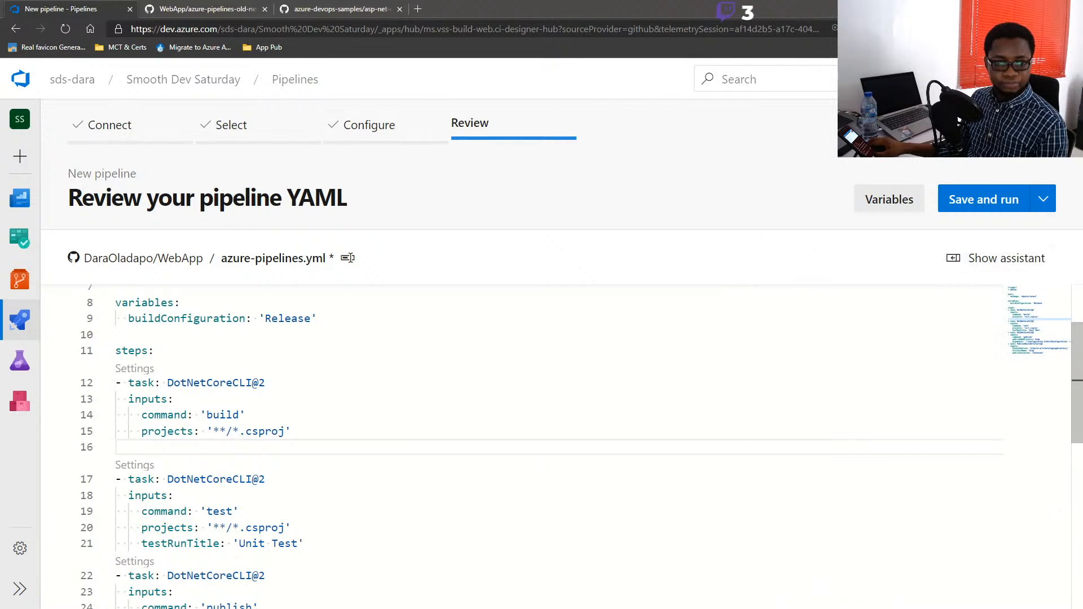
# Step: Save and run the pipeline with the commit message "Config Build", committing directly to the master branch
pyautogui.click(987, 204)
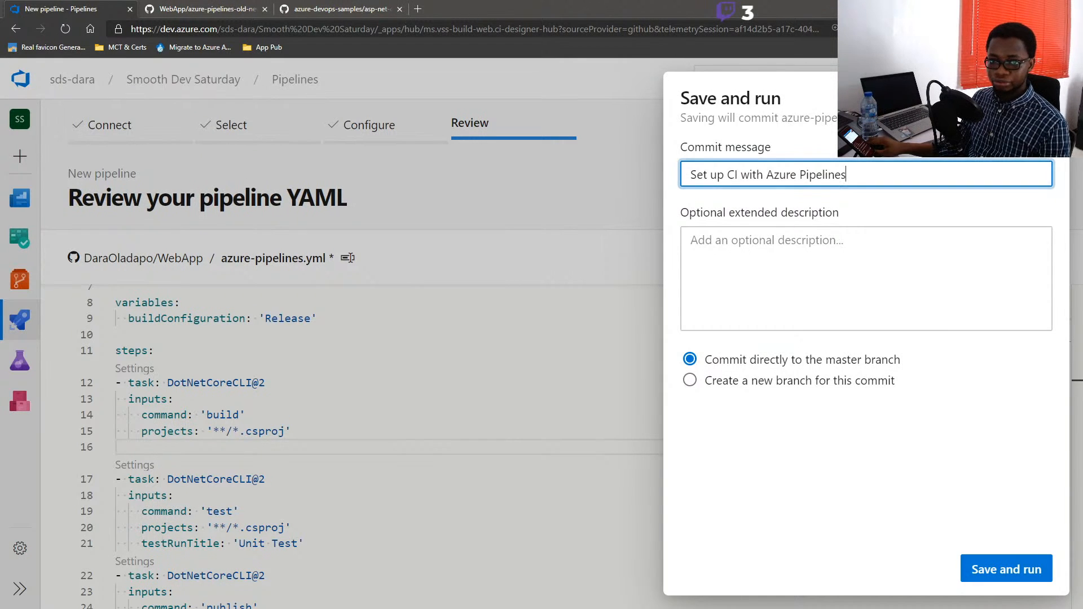
pyautogui.hotkey('ctrl', 'a')
pyautogui.write('C')
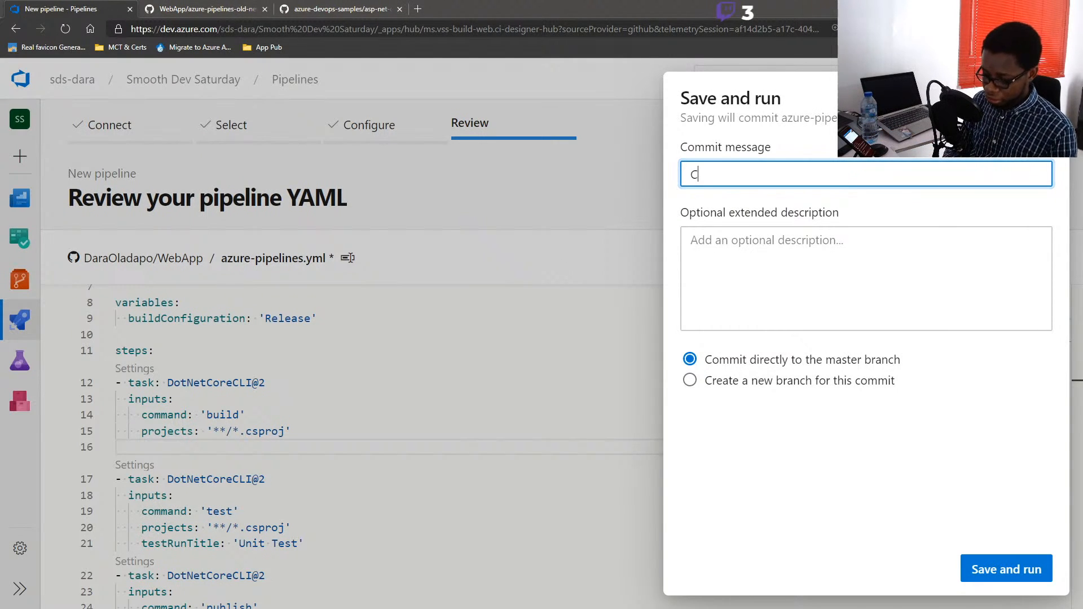
pyautogui.write('onfig')
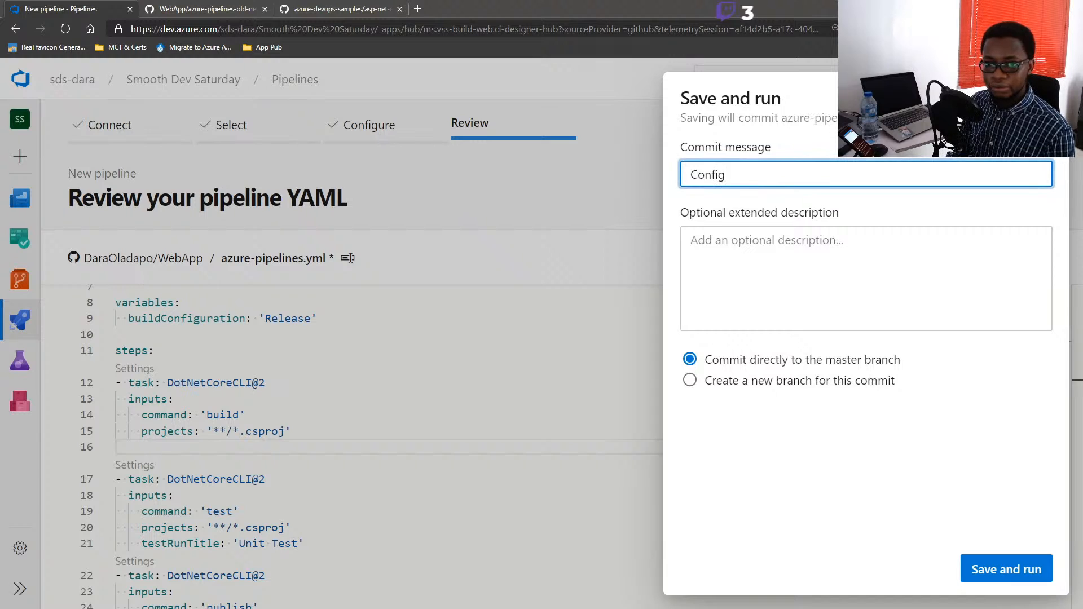
pyautogui.write(' Build')
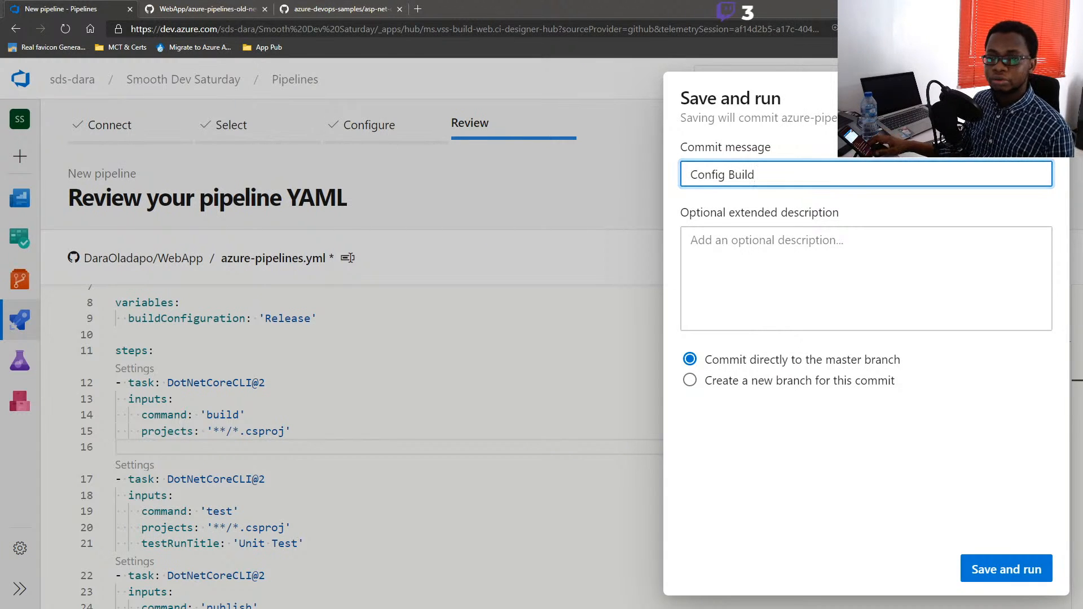
pyautogui.click(1022, 569)
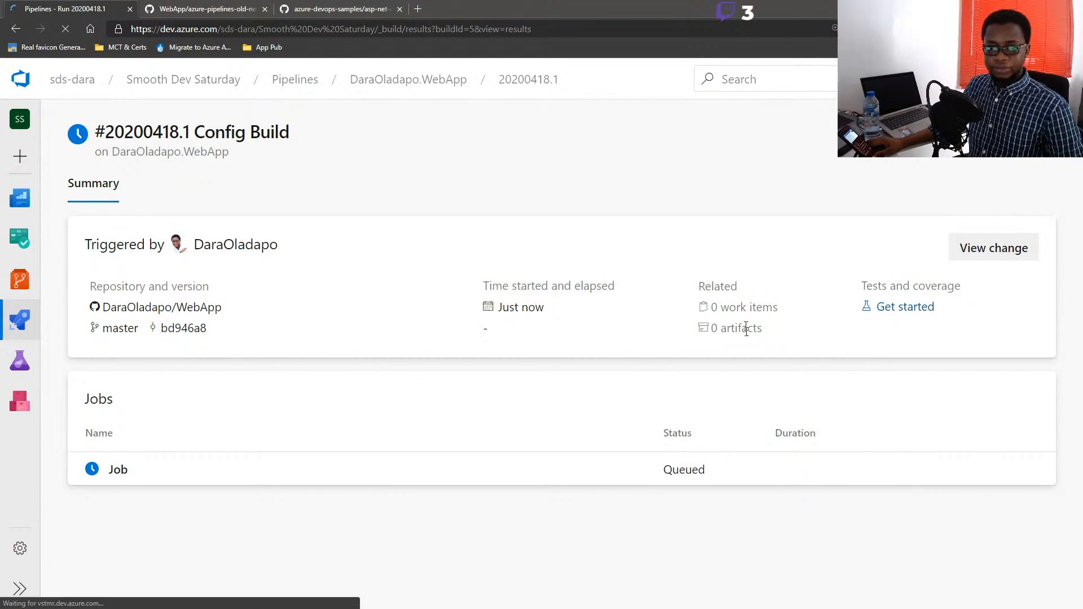
# Step: Open the run's job, go to its published artifacts and download WebApp.Web.zip from the drop artifact
pyautogui.click(468, 479)
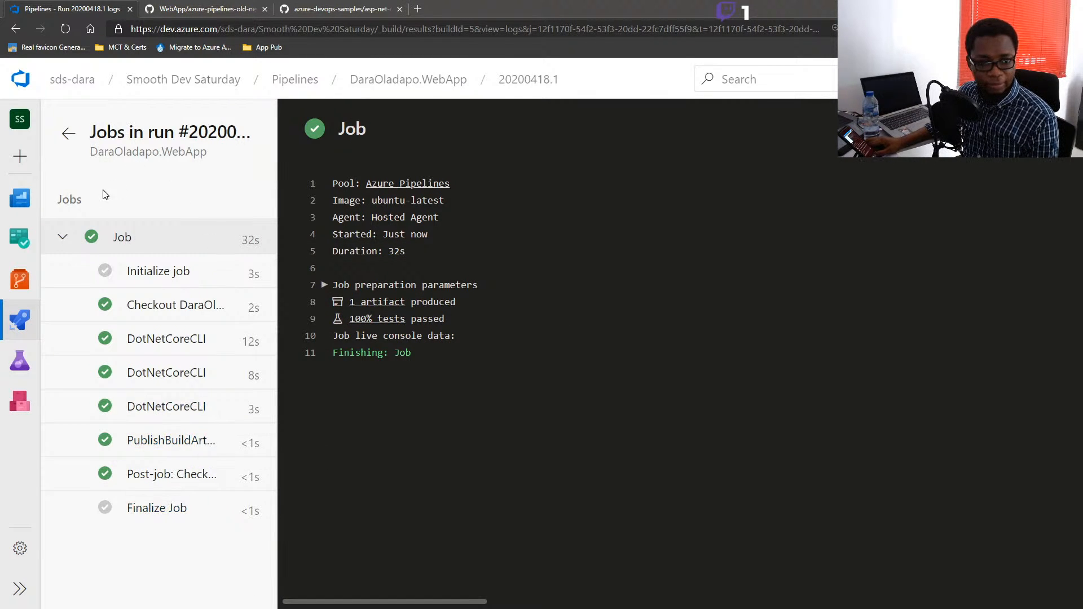
pyautogui.click(371, 307)
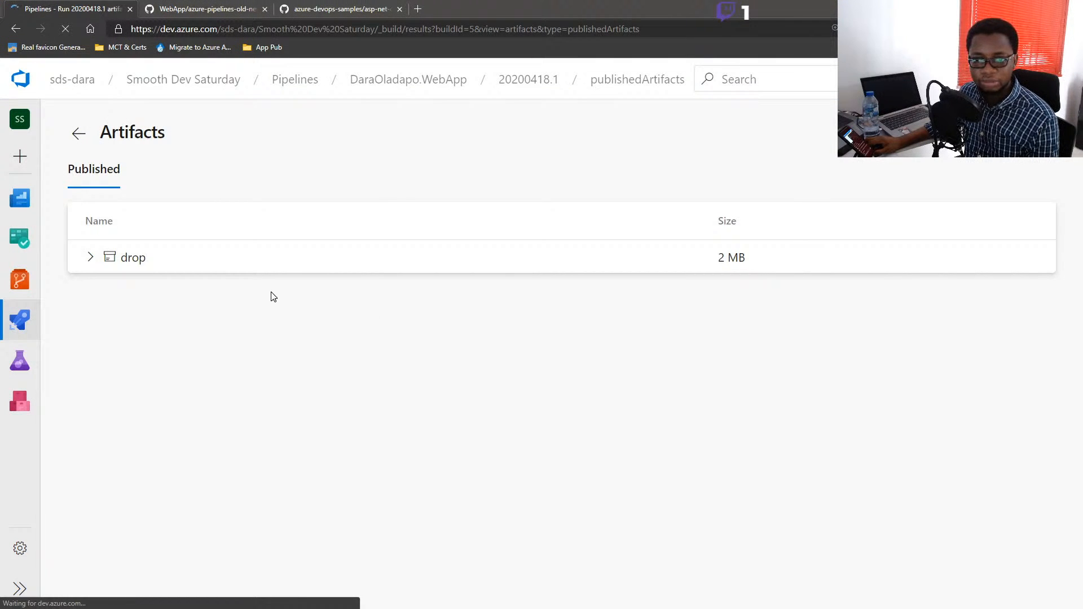
pyautogui.click(90, 257)
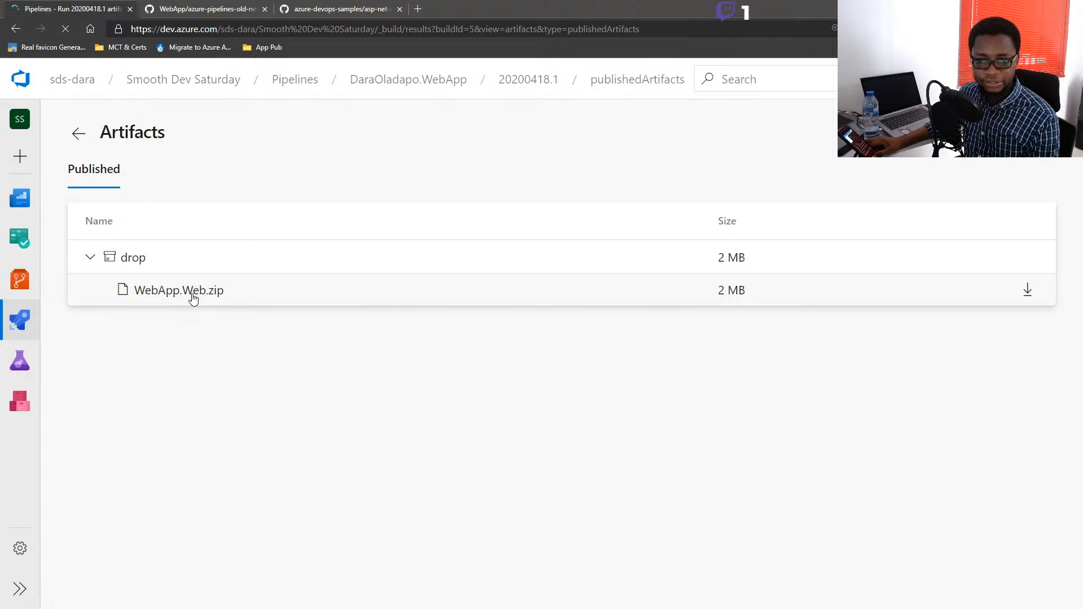
pyautogui.click(1028, 290)
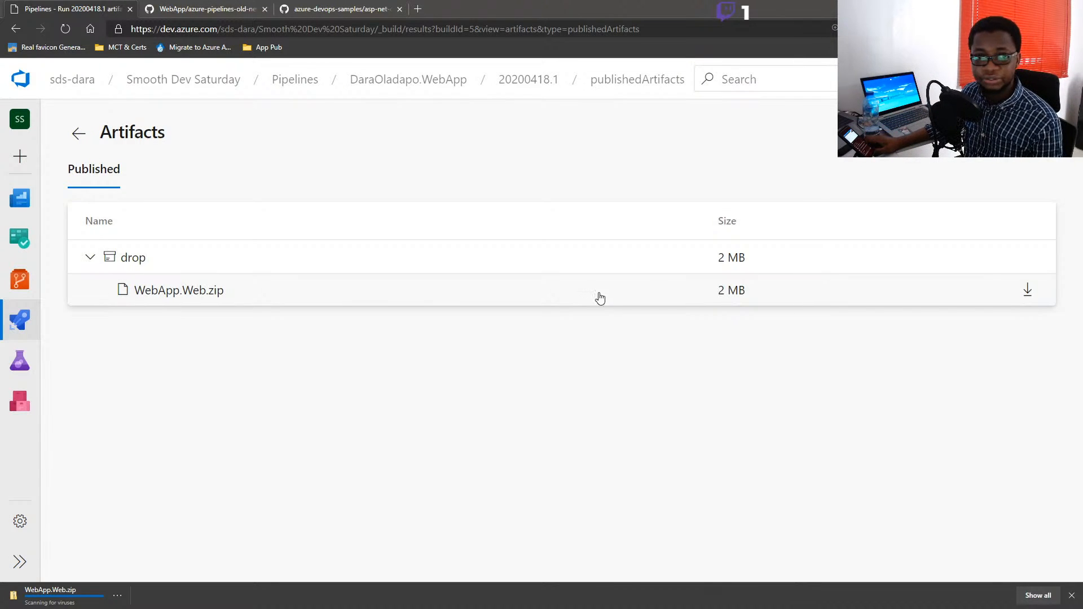
# Step: Open the downloaded WebApp.Web.zip, examine its contents and the wwwroot folder, and close the archive window
pyautogui.click(321, 9)
pyautogui.click(63, 11)
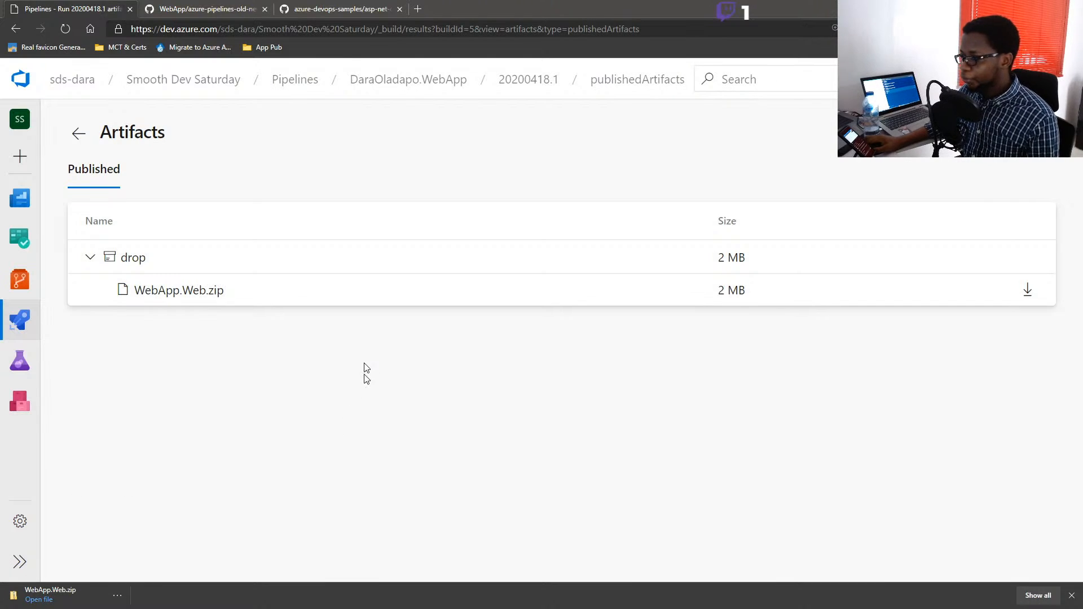
pyautogui.click(36, 599)
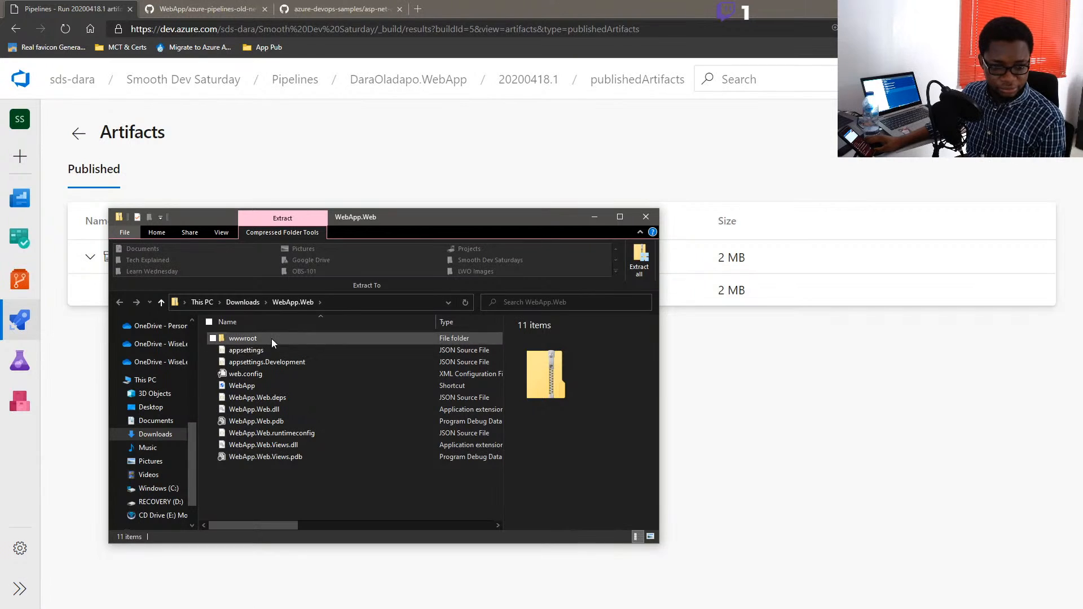
pyautogui.click(236, 340)
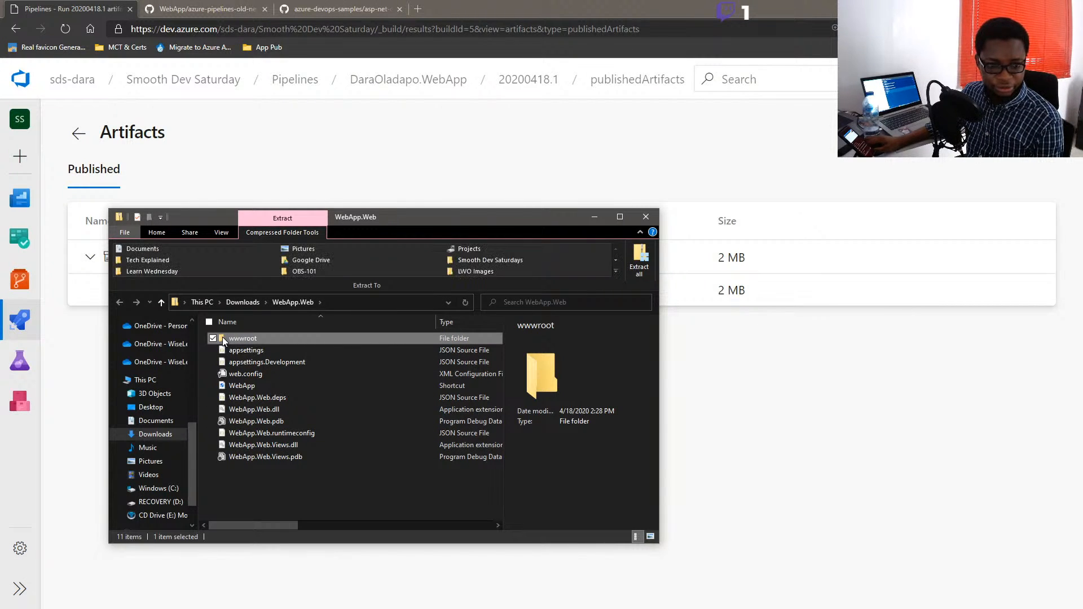
pyautogui.doubleClick(224, 339)
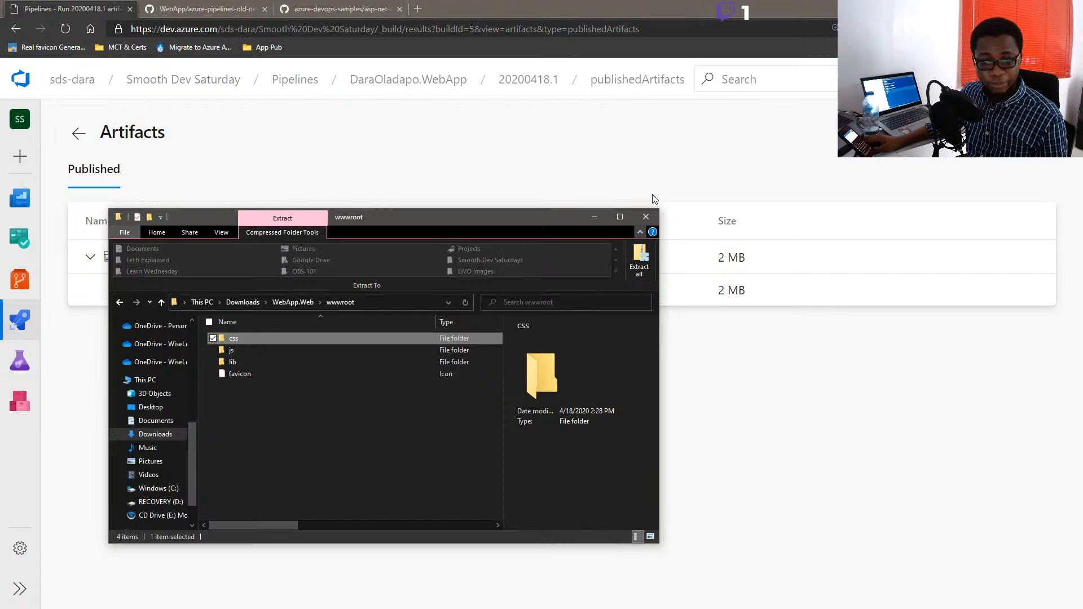
pyautogui.click(646, 217)
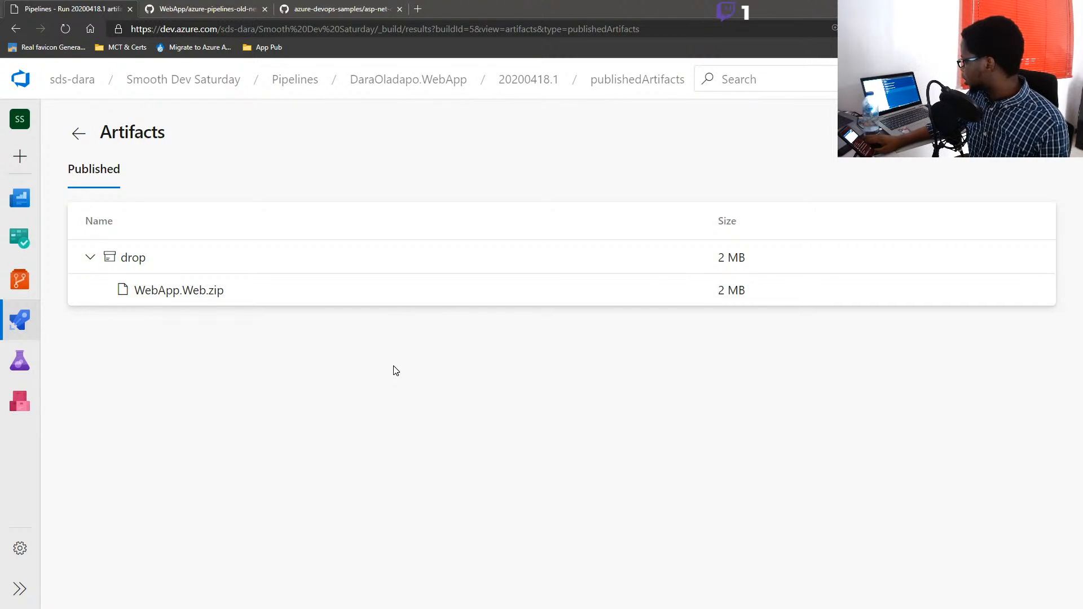
# Step: Open the WebApp pipeline's Config Build run, view the steps listed in its job, and return to the run summary
pyautogui.moveTo(16, 345)
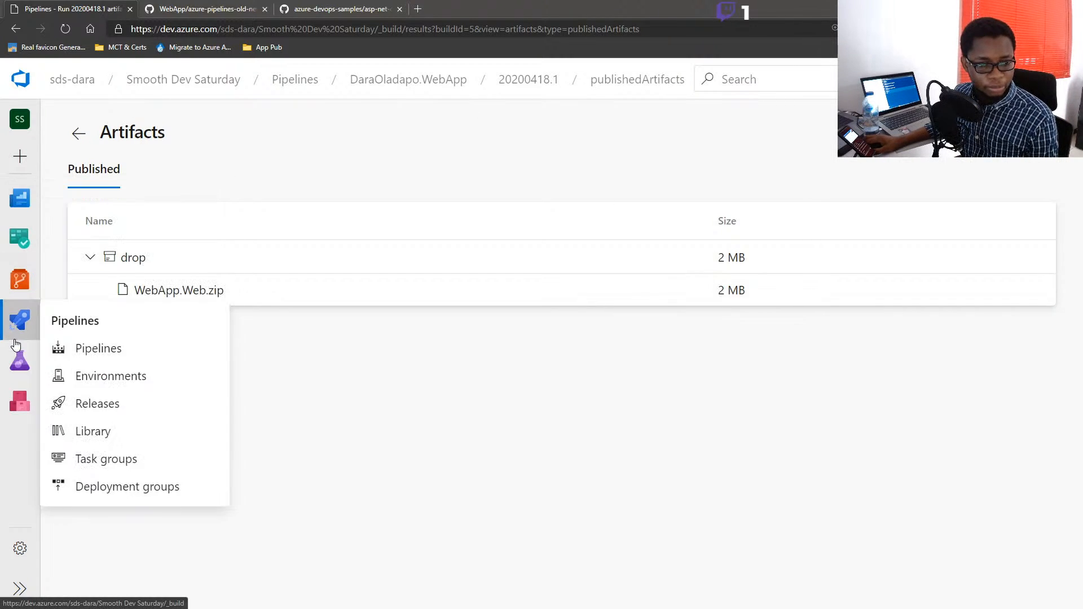
pyautogui.moveTo(23, 365)
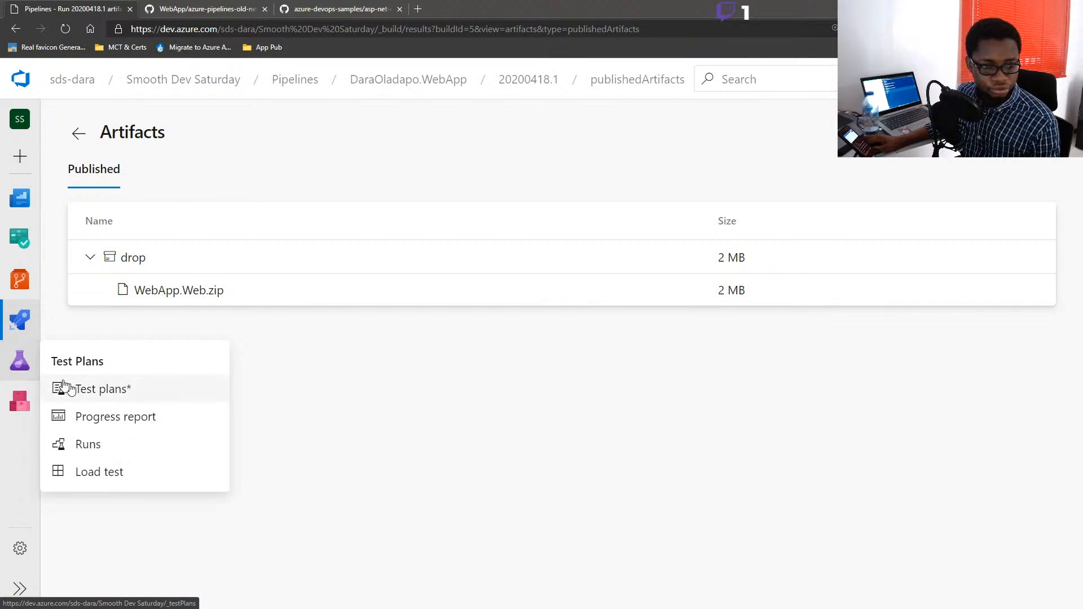
pyautogui.click(20, 314)
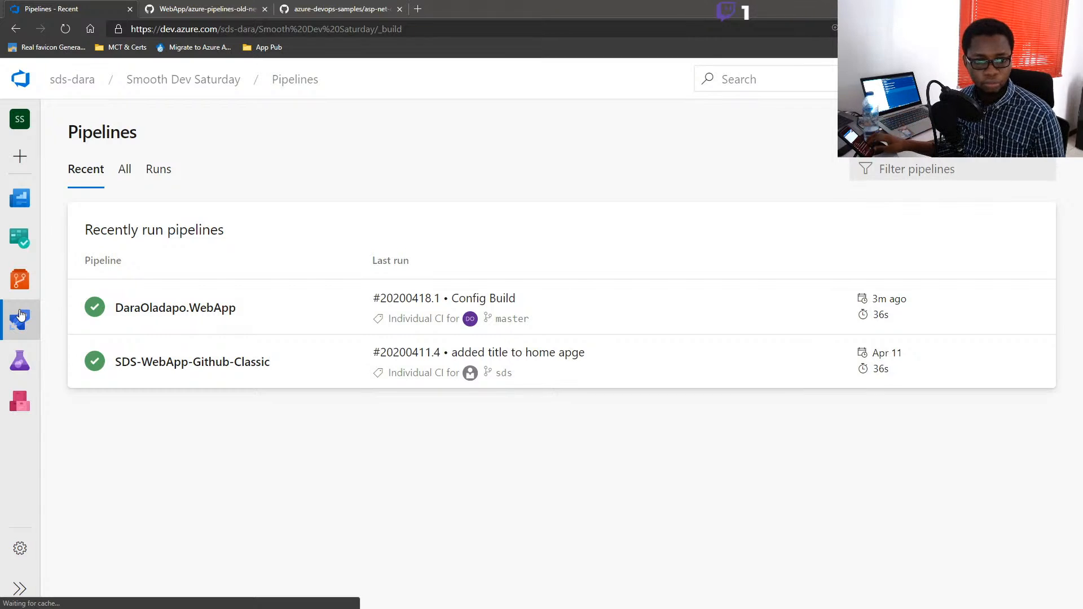
pyautogui.click(227, 308)
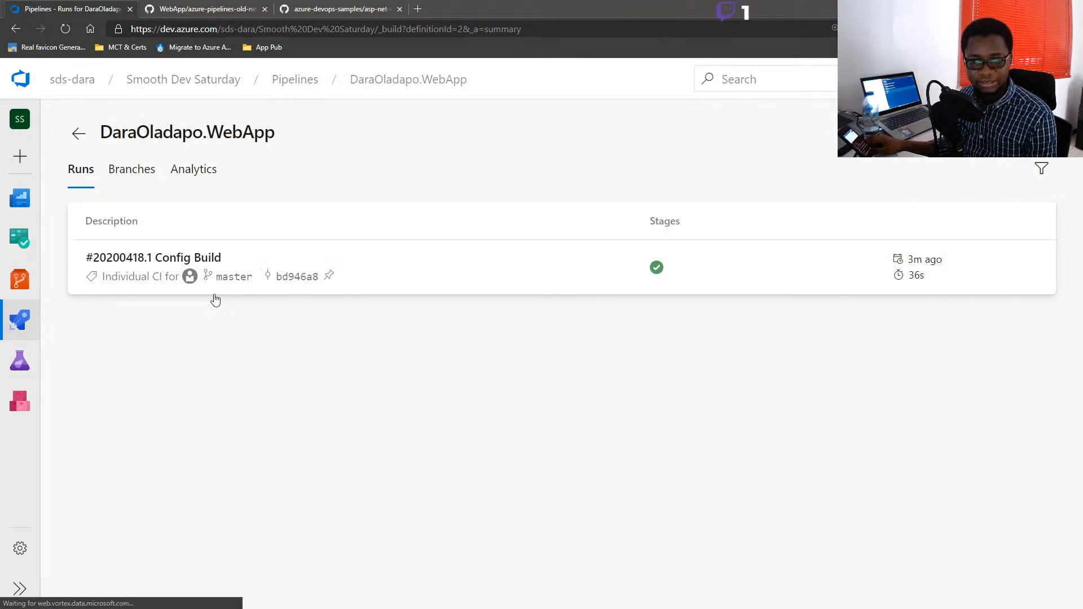
pyautogui.click(379, 289)
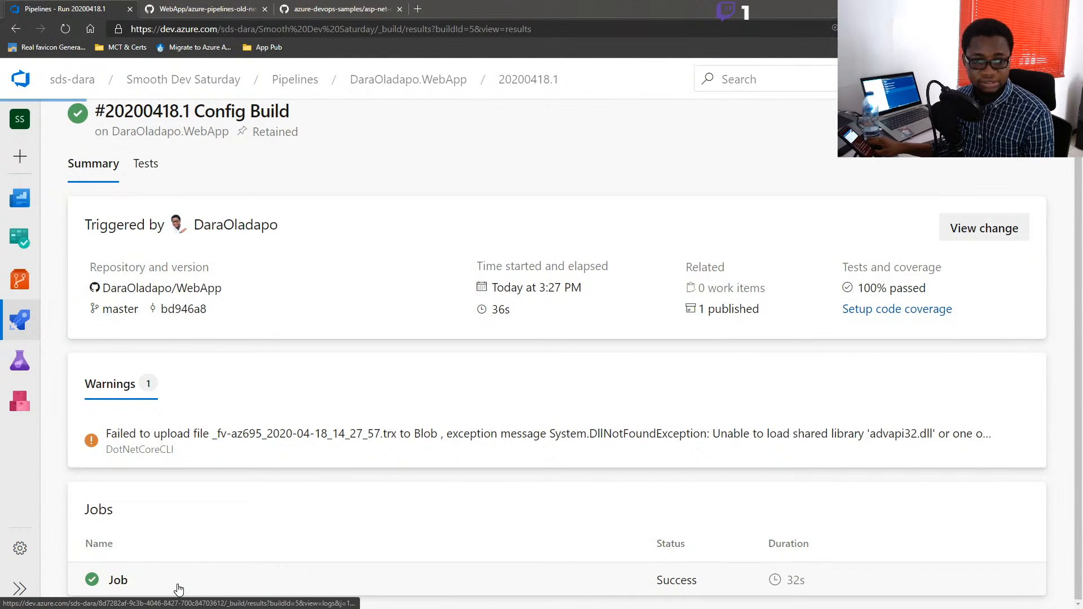
pyautogui.click(177, 579)
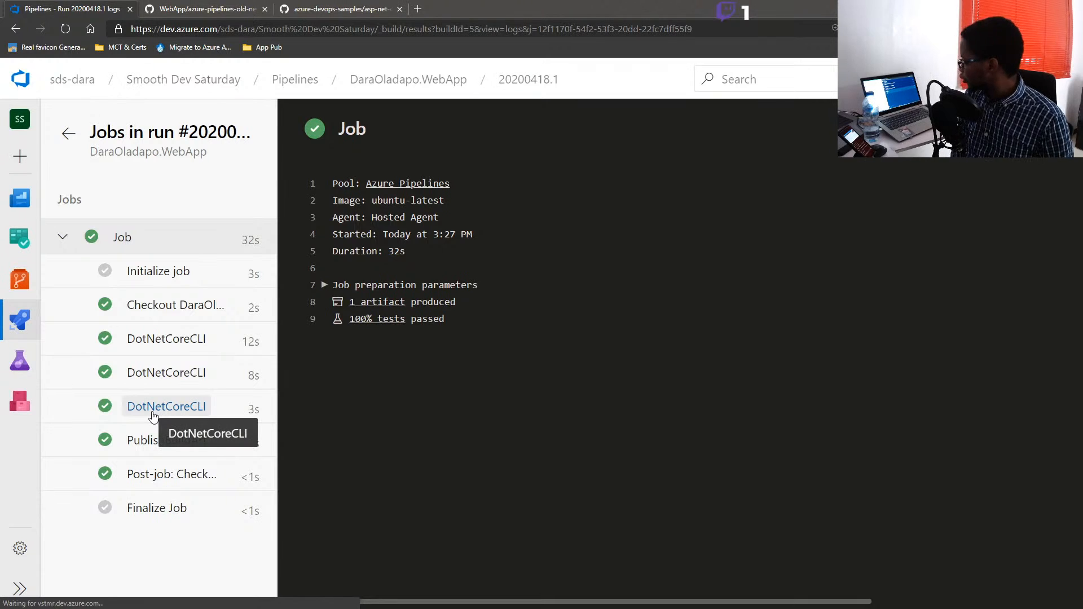
pyautogui.click(67, 138)
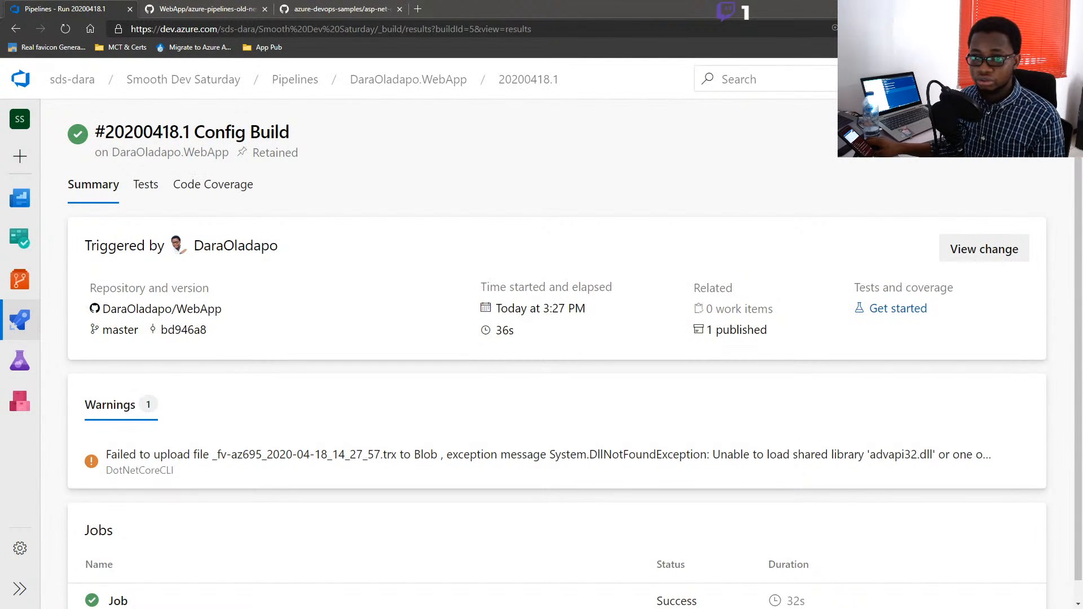
# Step: Open the pipeline for editing and add displayName: "Build Project" above the inputs of the DotNetCoreCLI@2 build task
pyautogui.click(1031, 134)
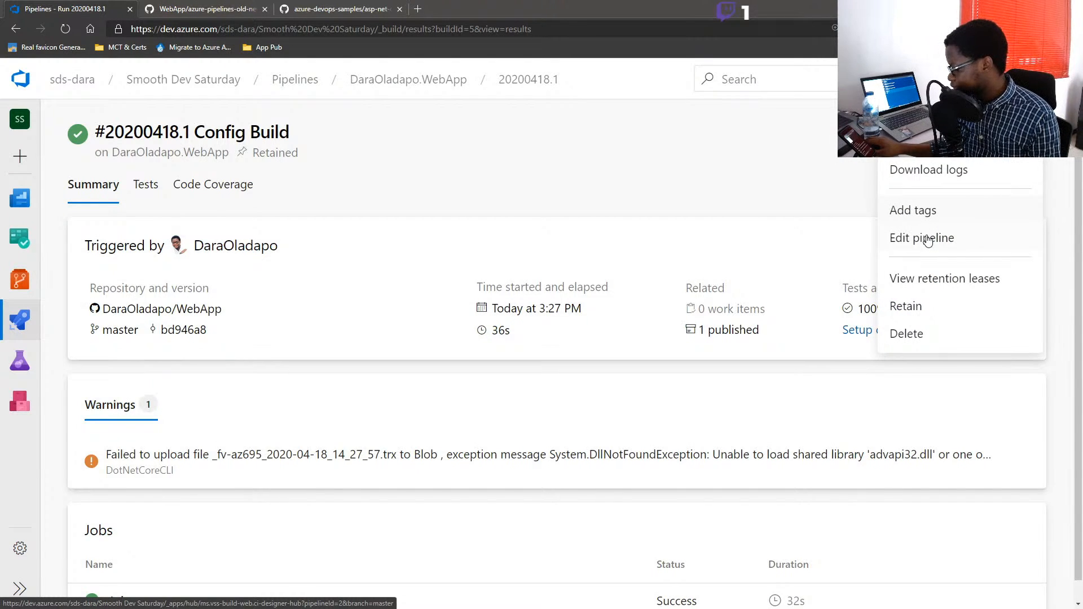
pyautogui.click(927, 239)
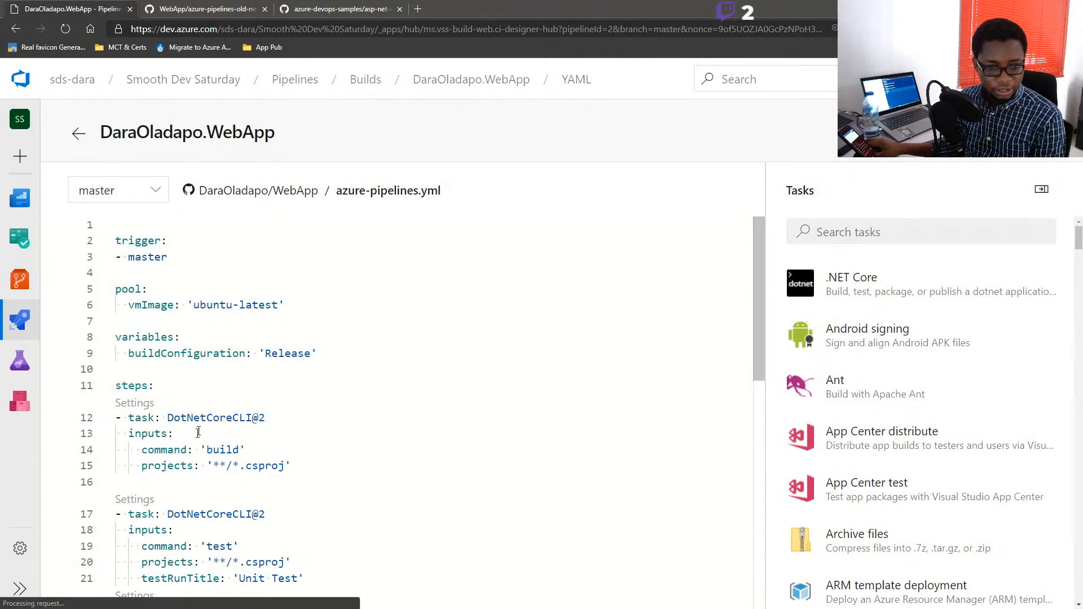
pyautogui.click(265, 418)
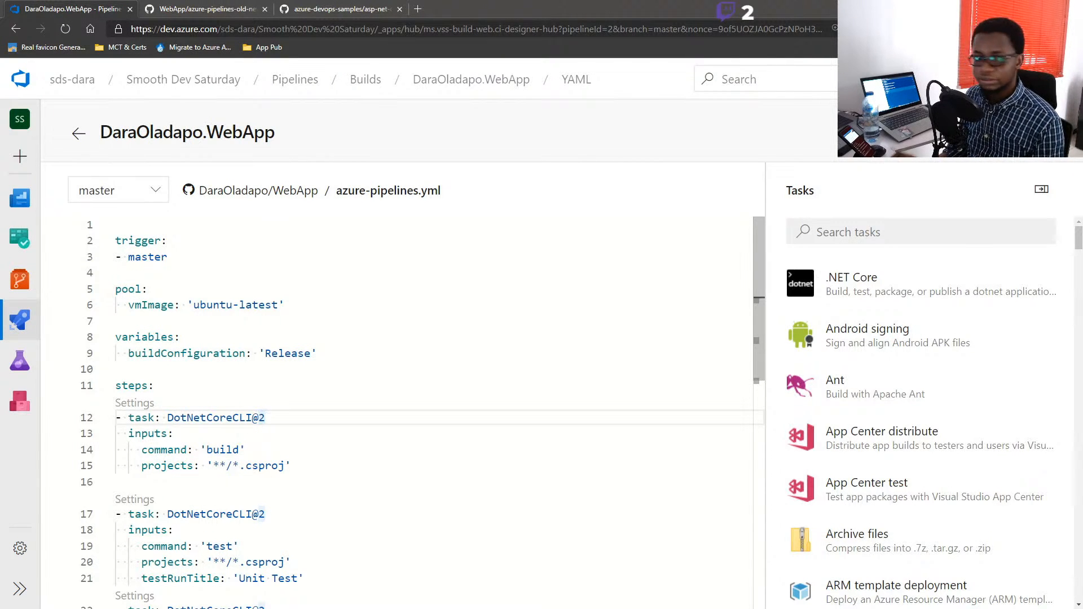
pyautogui.press('Return')
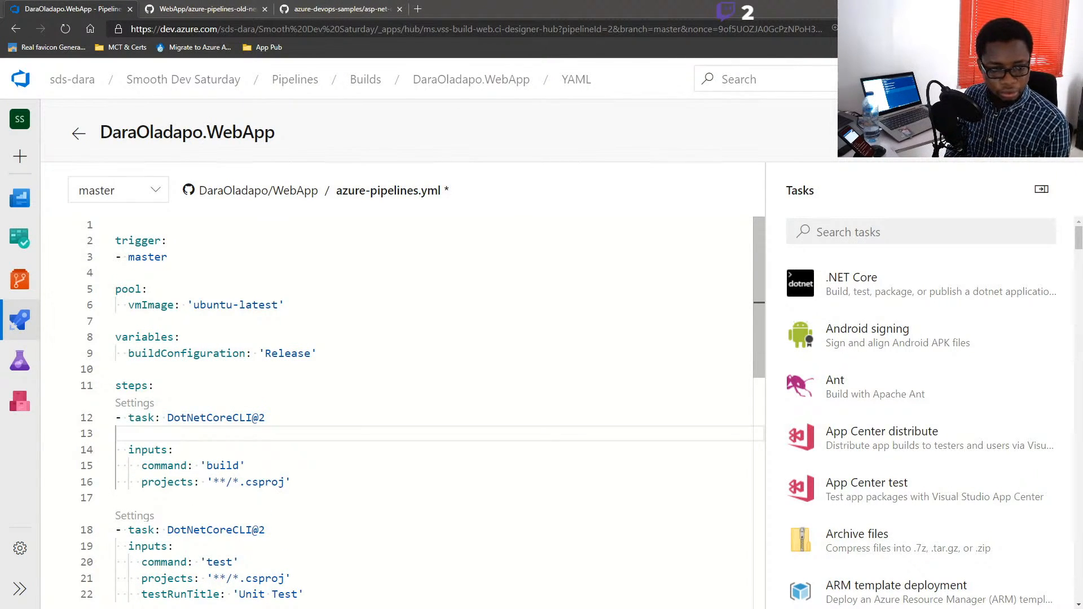
pyautogui.write('display')
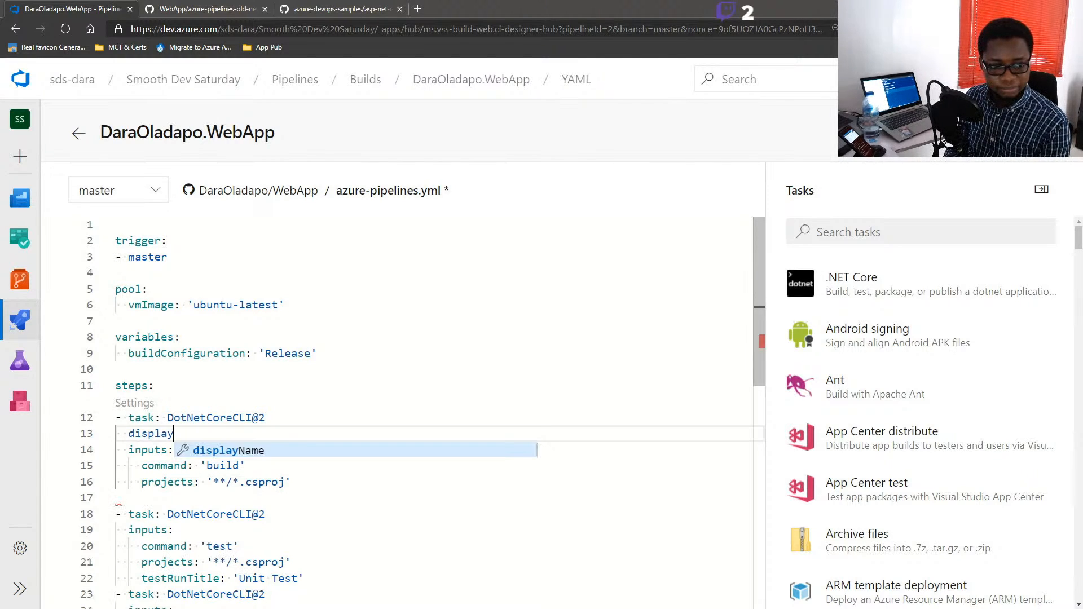
pyautogui.press('Return')
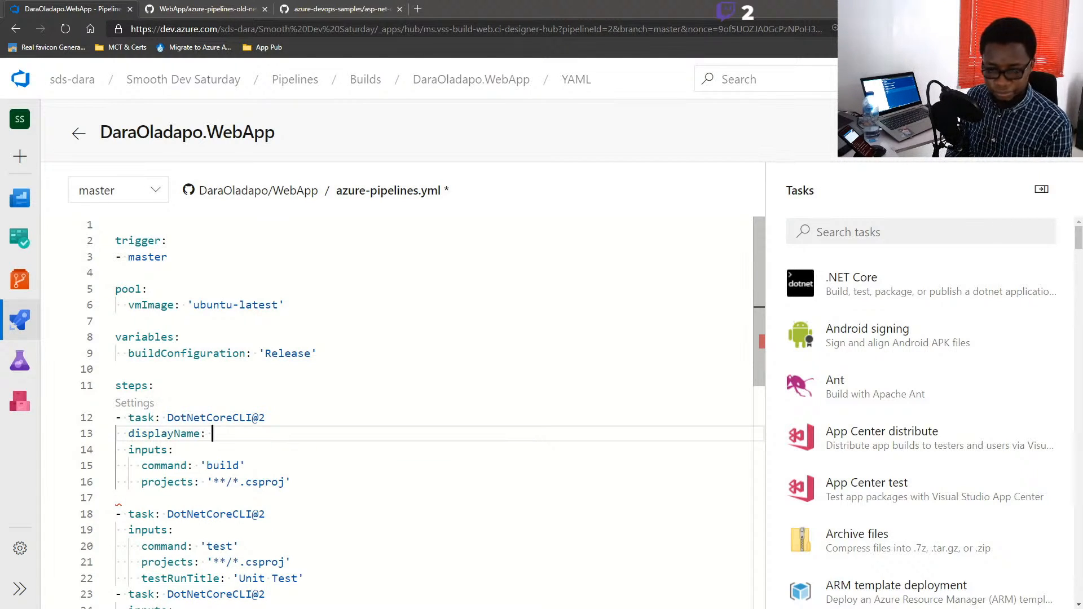
pyautogui.write("'")
pyautogui.press('BackSpace')
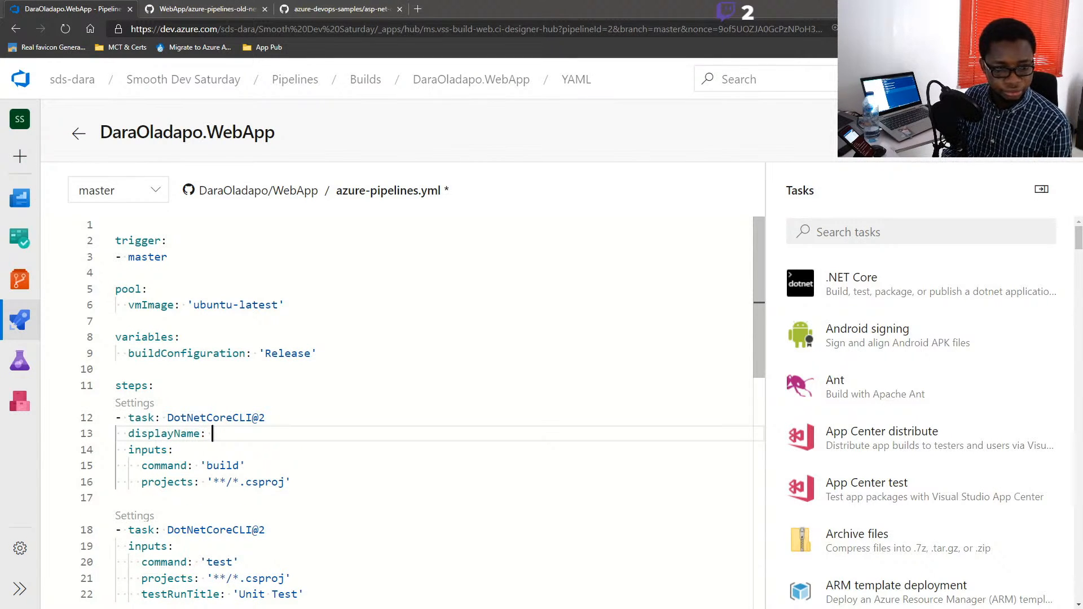
pyautogui.write('"')
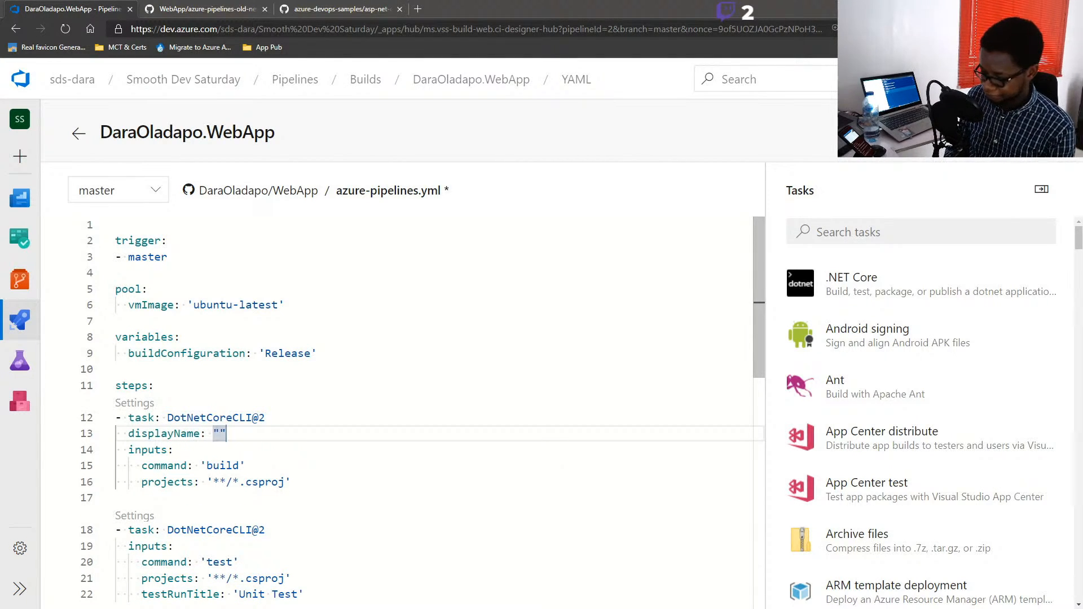
pyautogui.write('Build Proje')
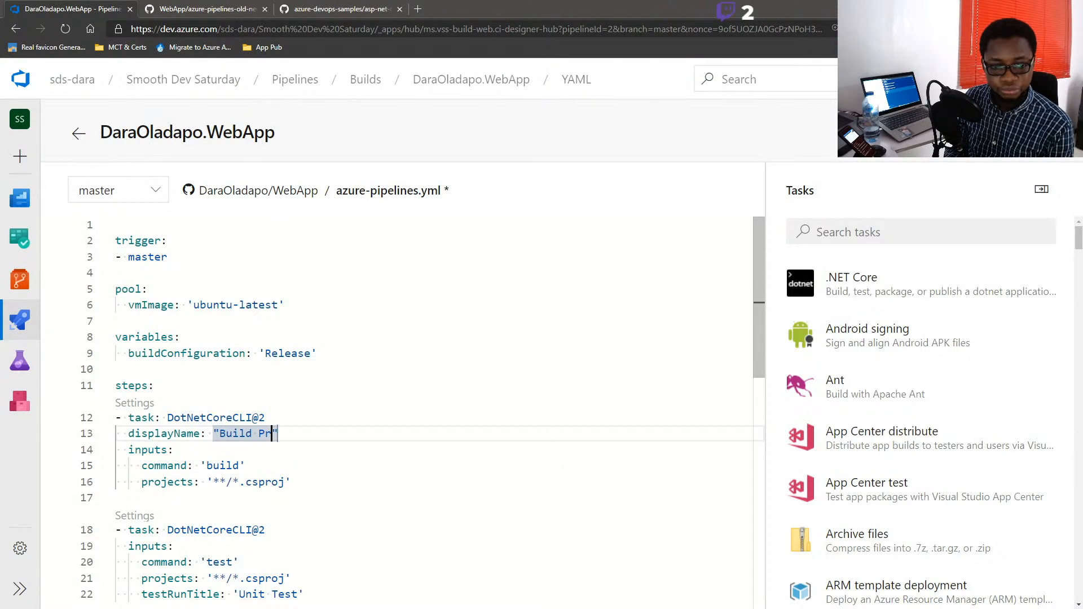
pyautogui.write('ct')
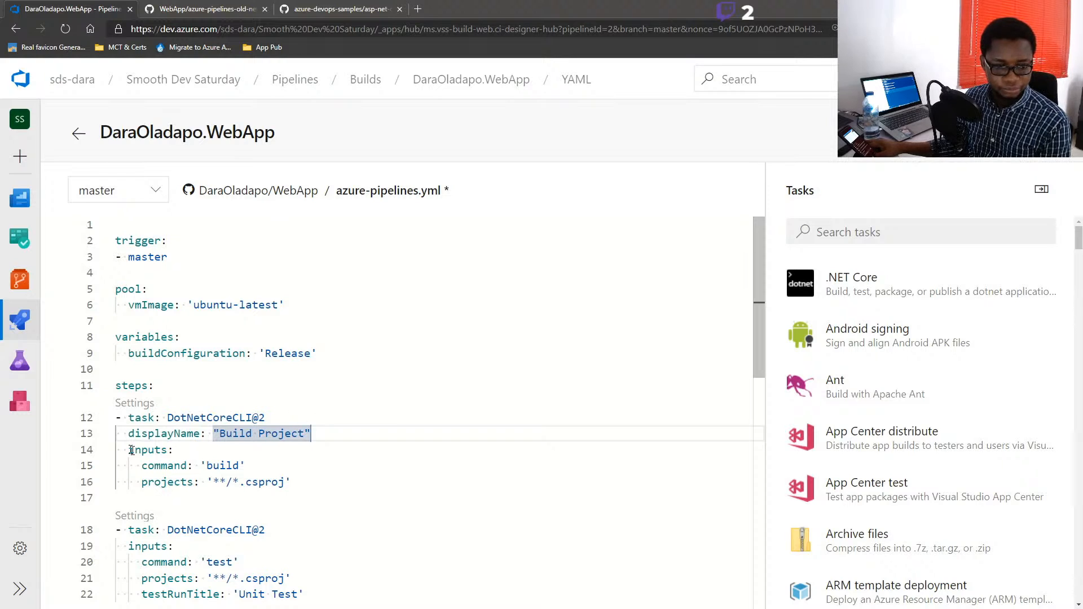
# Step: Copy the build task's displayName line onto a new indented line under the DotNetCoreCLI@2 test task
pyautogui.moveTo(256, 430); pyautogui.dragTo(128, 433)
pyautogui.hotkey('ctrl', 'c')
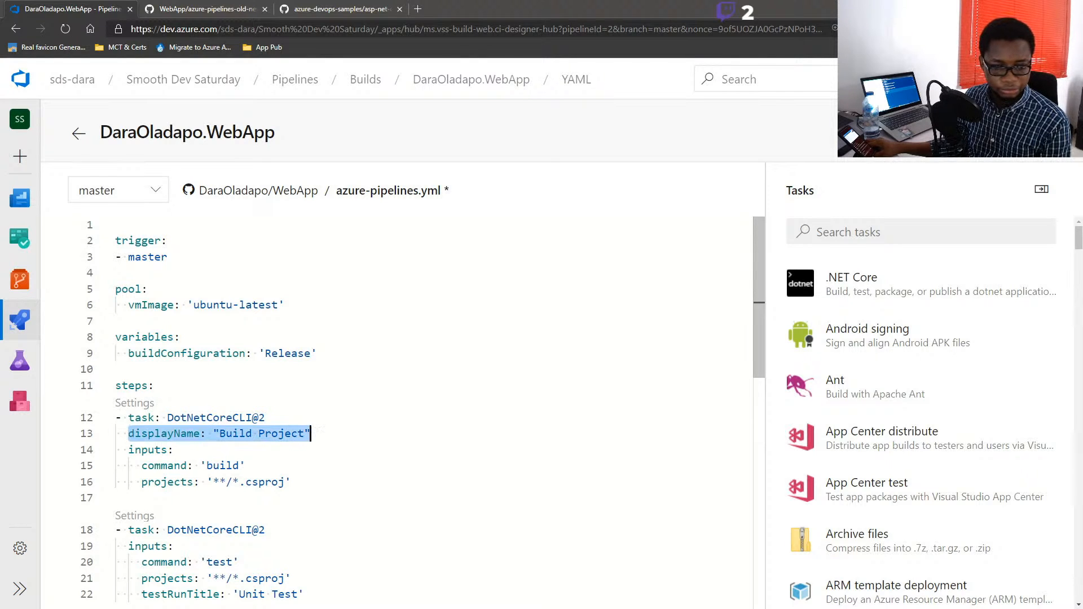
pyautogui.click(284, 531)
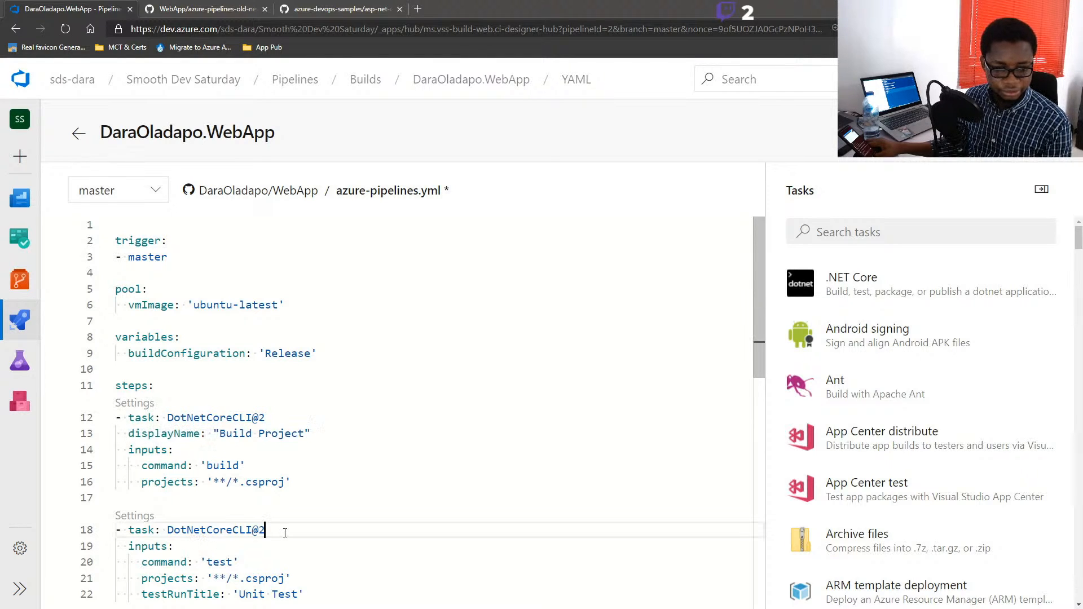
pyautogui.press('Return')
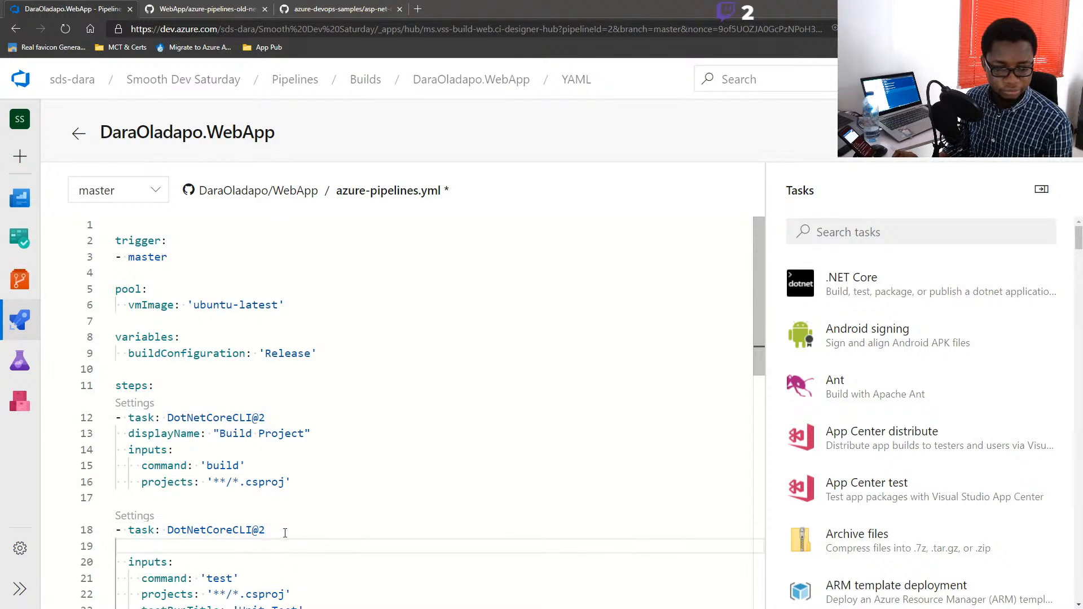
pyautogui.hotkey('ctrl', 'v')
pyautogui.press('Tab')
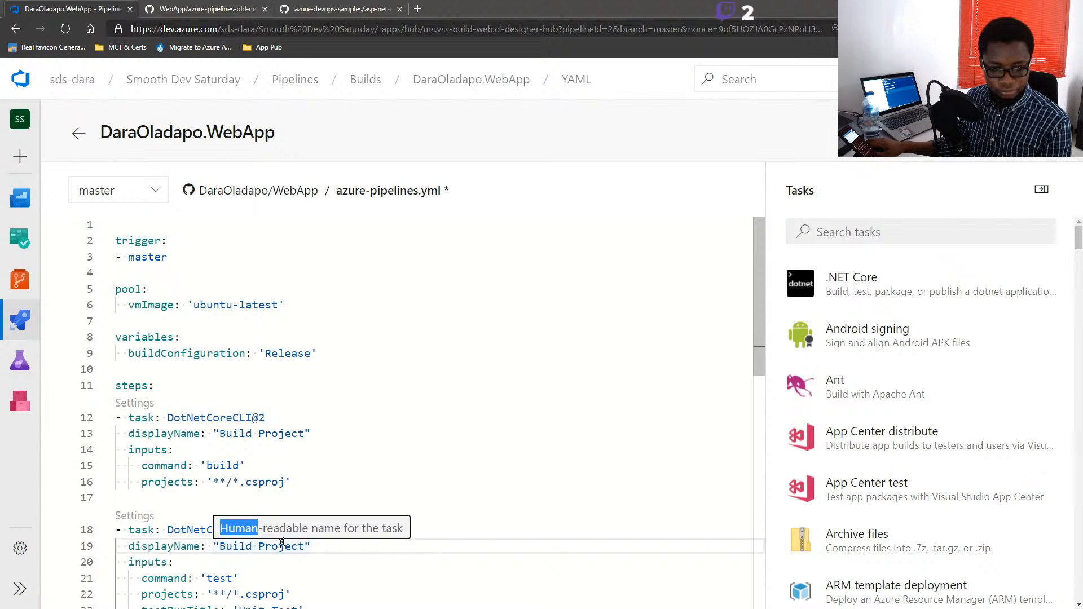
# Step: Change the test task's displayName to "Test Project" and paste the copied displayName line under the DotNetCoreCLI@2 publish task
pyautogui.doubleClick(236, 546)
pyautogui.write('Test')
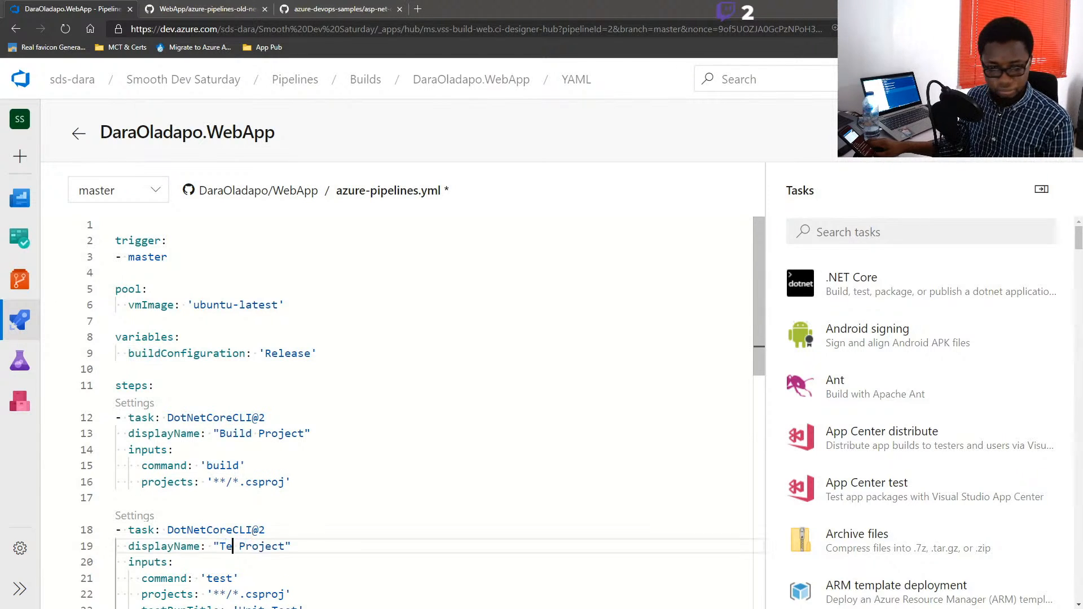
pyautogui.scroll(-3, 370, 531)
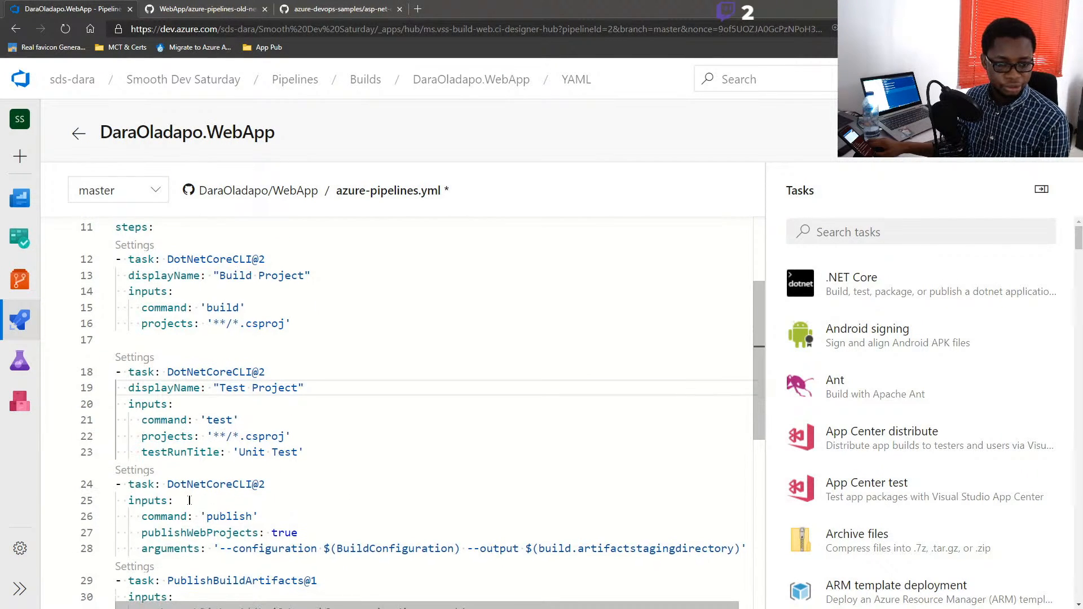
pyautogui.click(265, 484)
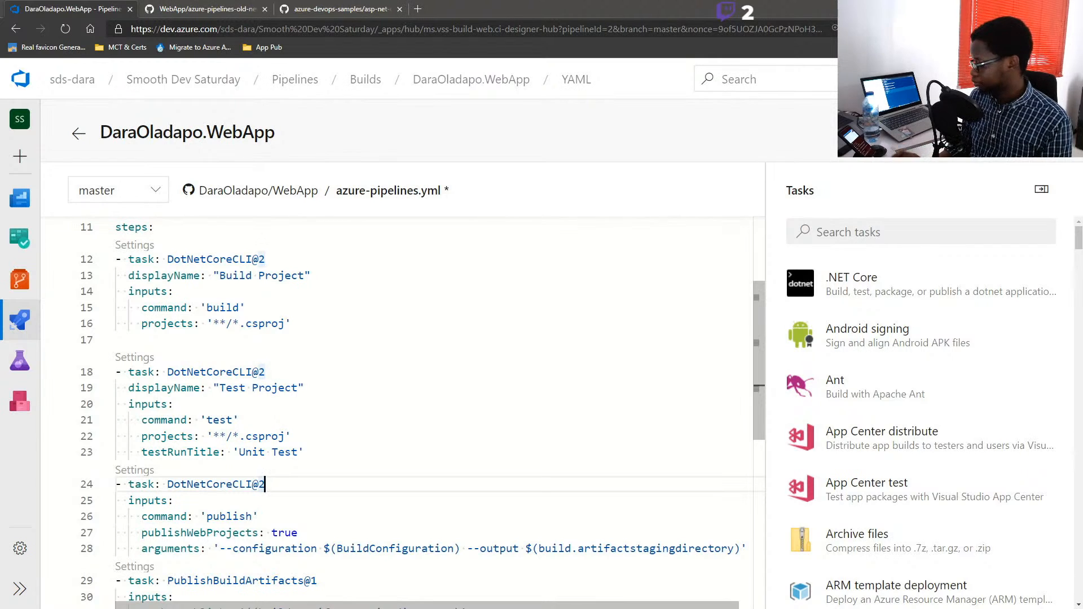
pyautogui.press('Return')
pyautogui.hotkey('ctrl', 'v')
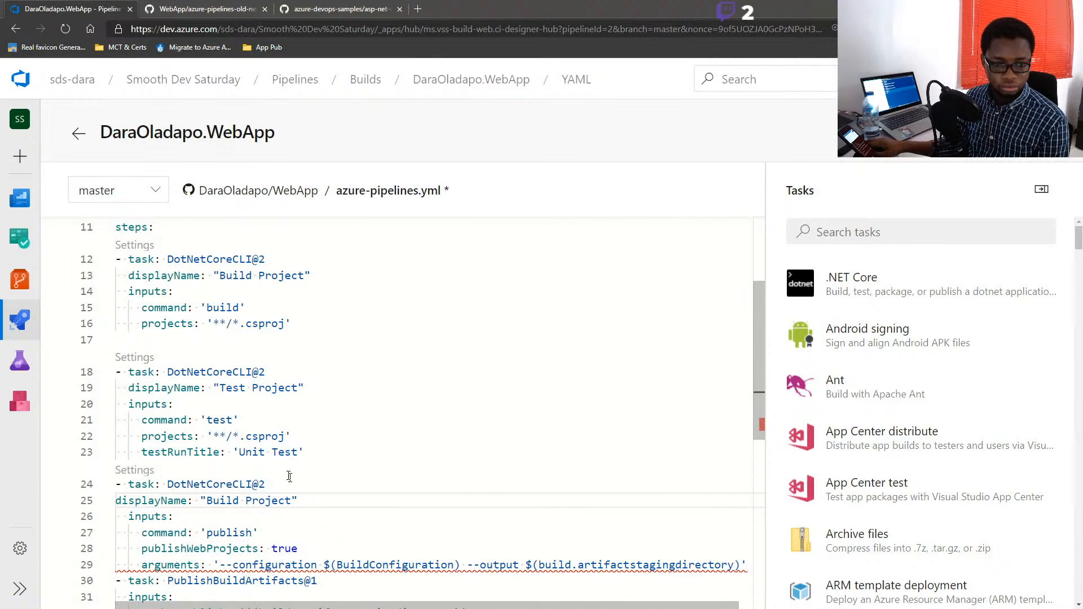
# Step: Replace the word Build in the publish task's displayName with "Publihsh"
pyautogui.doubleClick(220, 500)
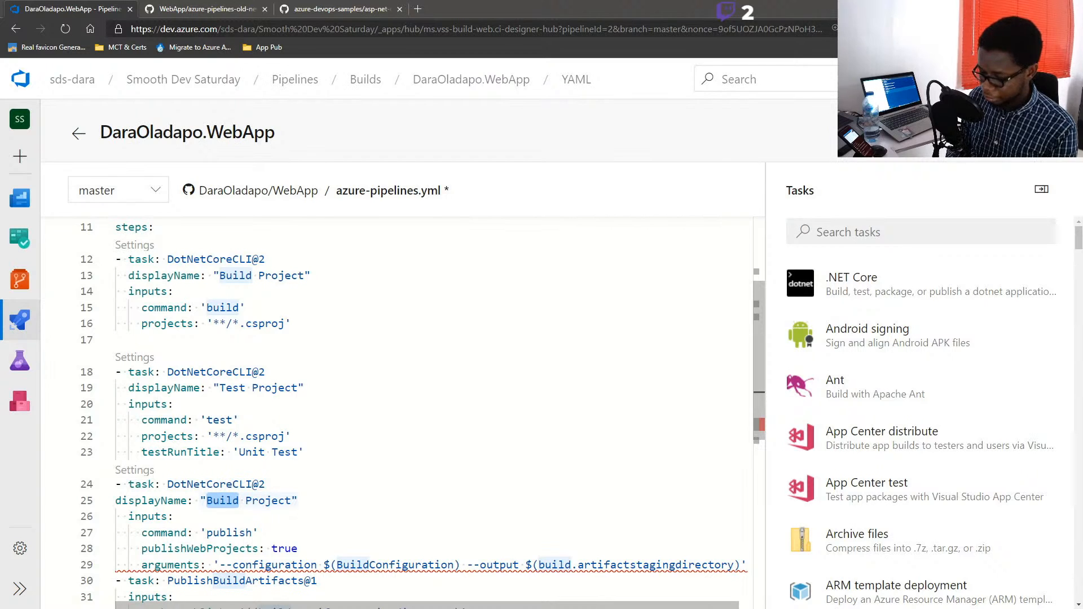
pyautogui.write('Pub')
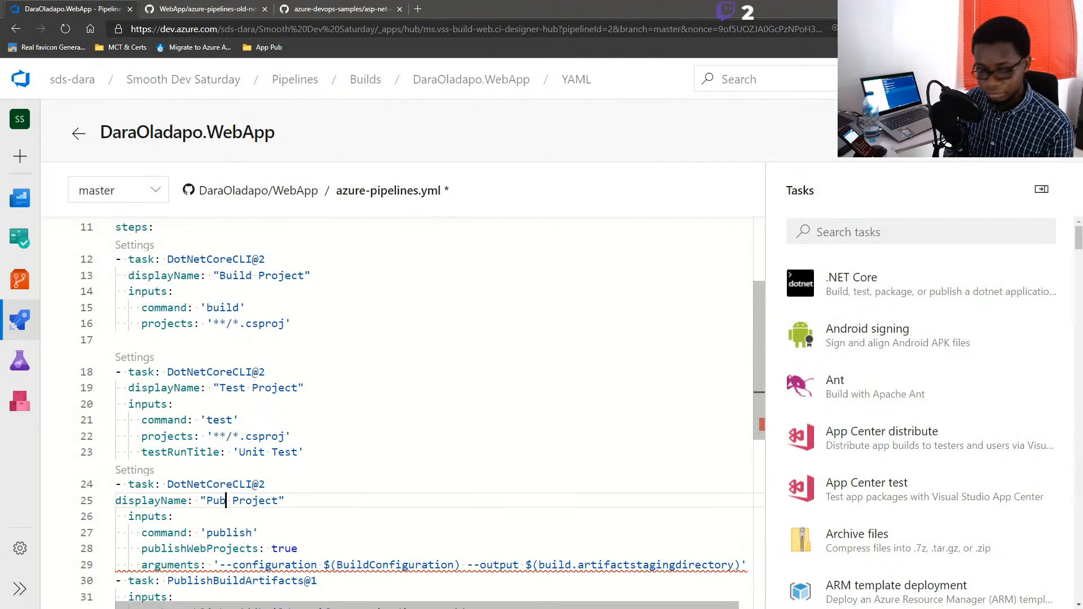
pyautogui.write(';is')
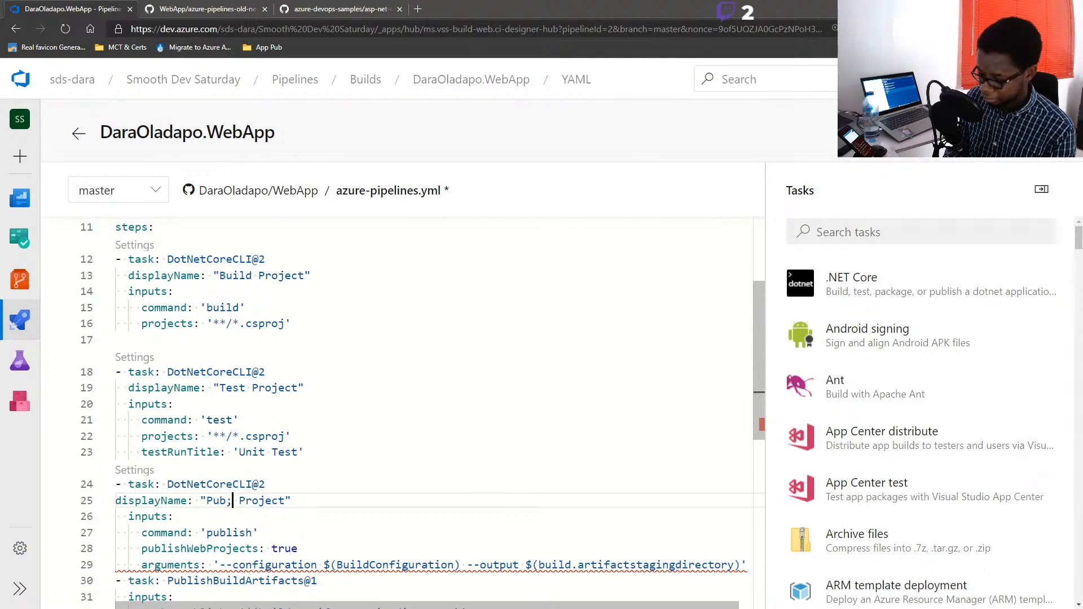
pyautogui.press('BackSpace')
pyautogui.press('BackSpace')
pyautogui.press('BackSpace')
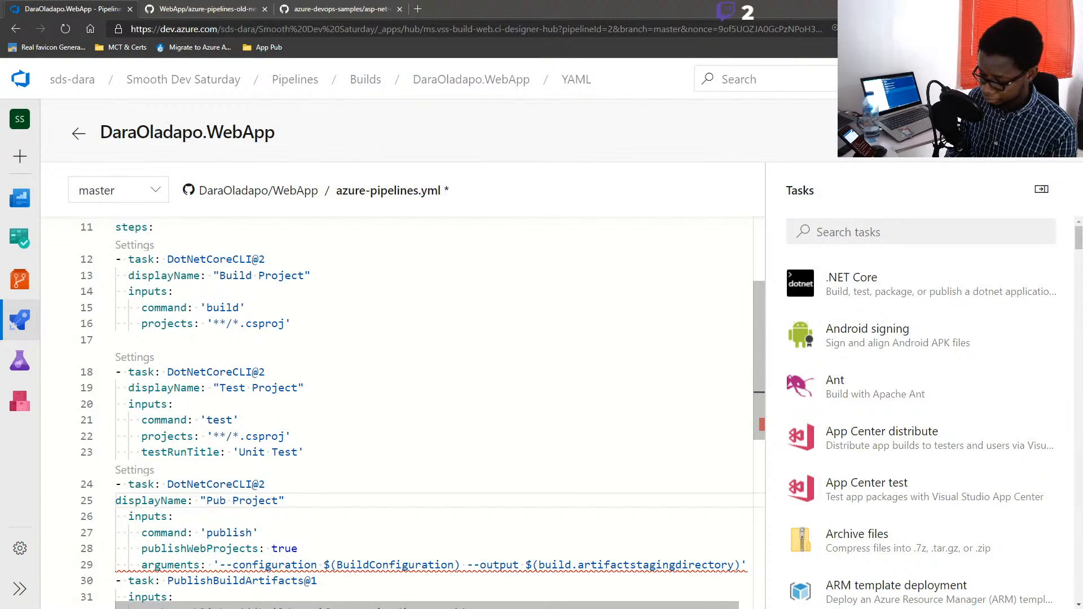
pyautogui.write('lih')
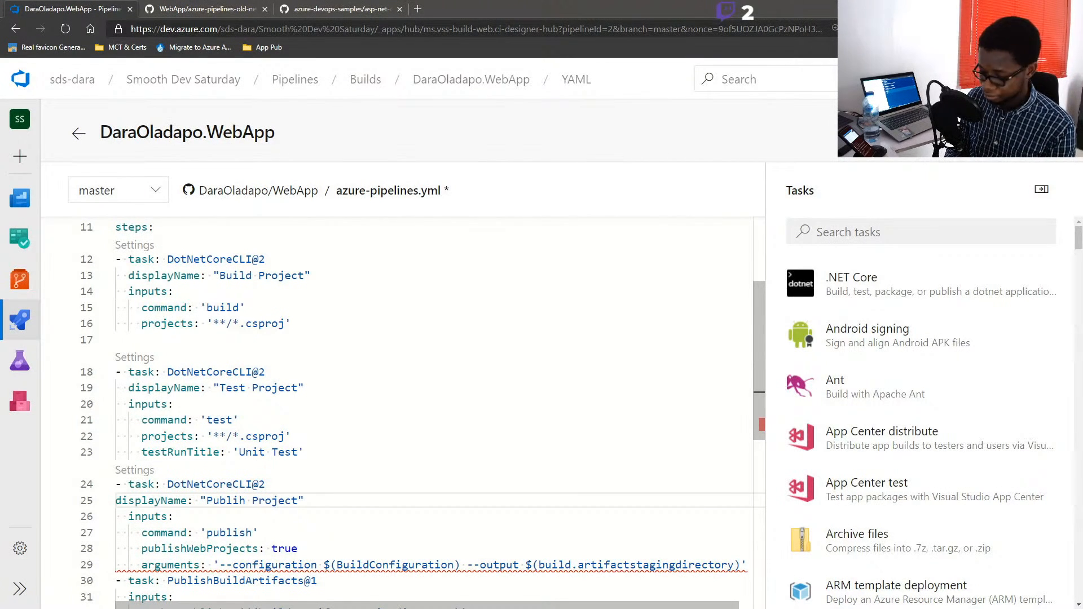
pyautogui.write('sh')
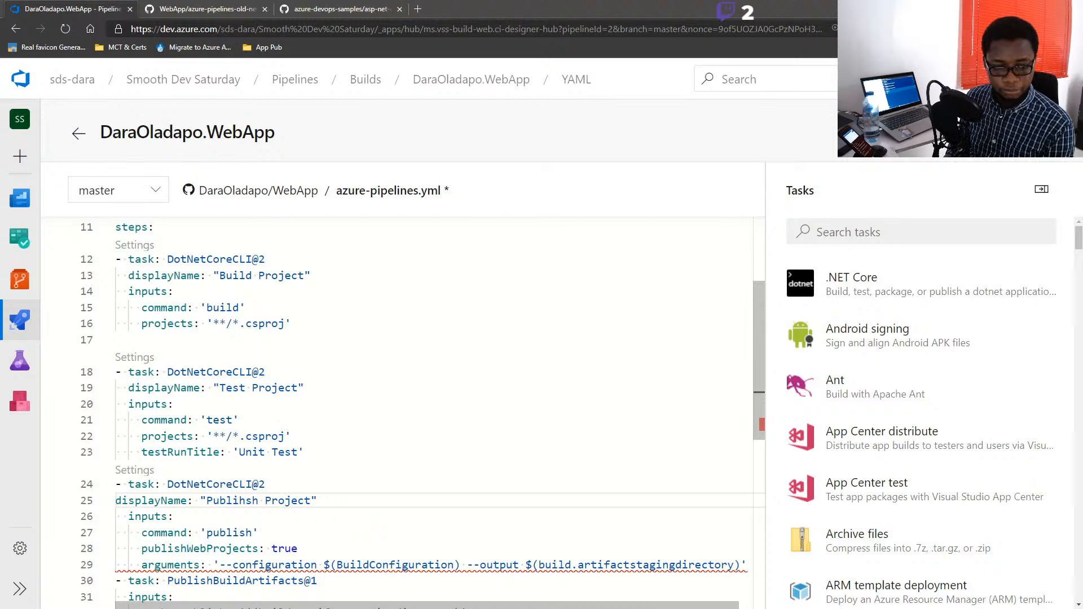
# Step: Append "to Artifacts Directory" to the publish task's displayName and indent the line to align with its inputs key
pyautogui.click(310, 500)
pyautogui.write('to ')
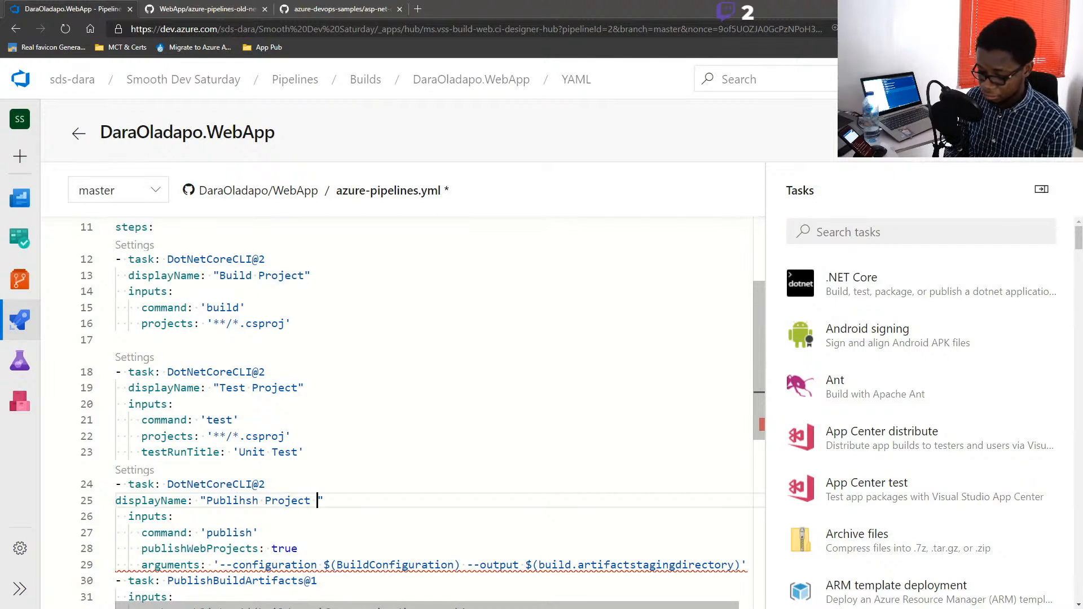
pyautogui.write('Stagi')
pyautogui.press('BackSpace')
pyautogui.press('BackSpace')
pyautogui.press('BackSpace')
pyautogui.press('BackSpace')
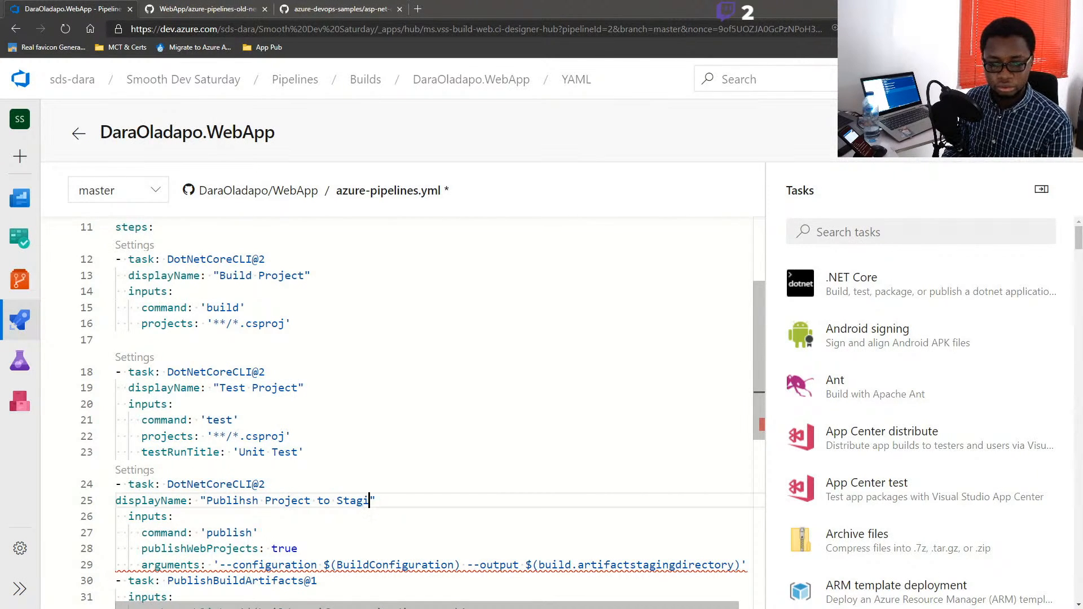
pyautogui.press('BackSpace')
pyautogui.write('Artifa')
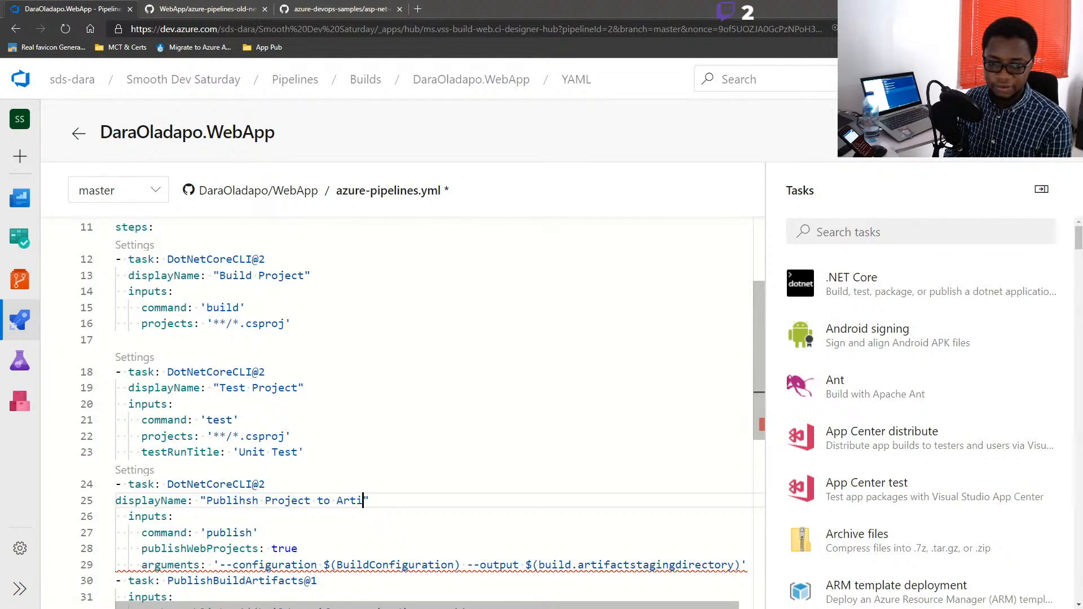
pyautogui.write('cts D')
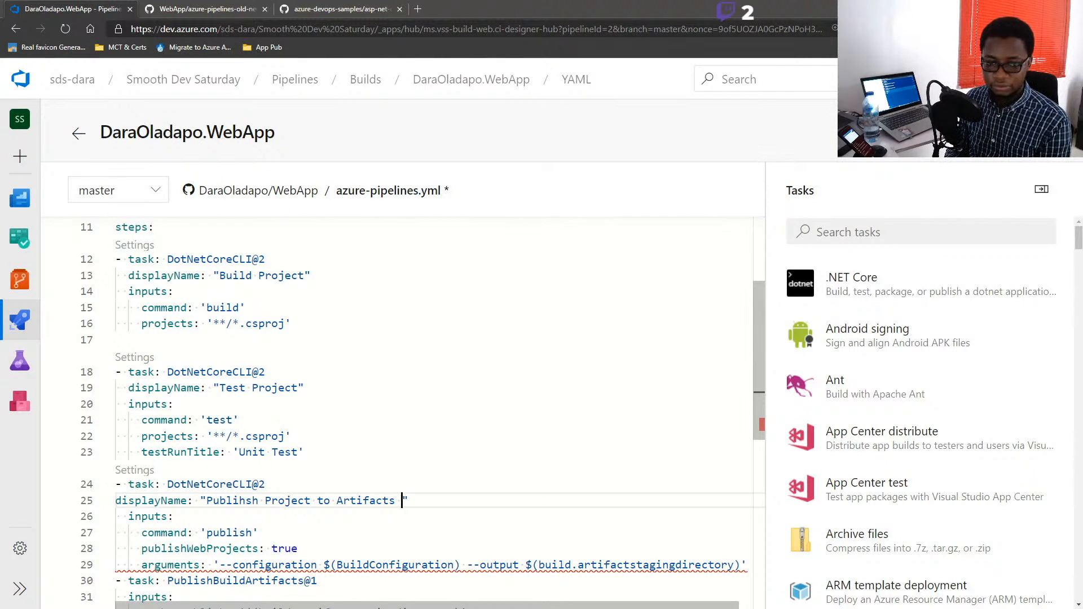
pyautogui.write('irectory')
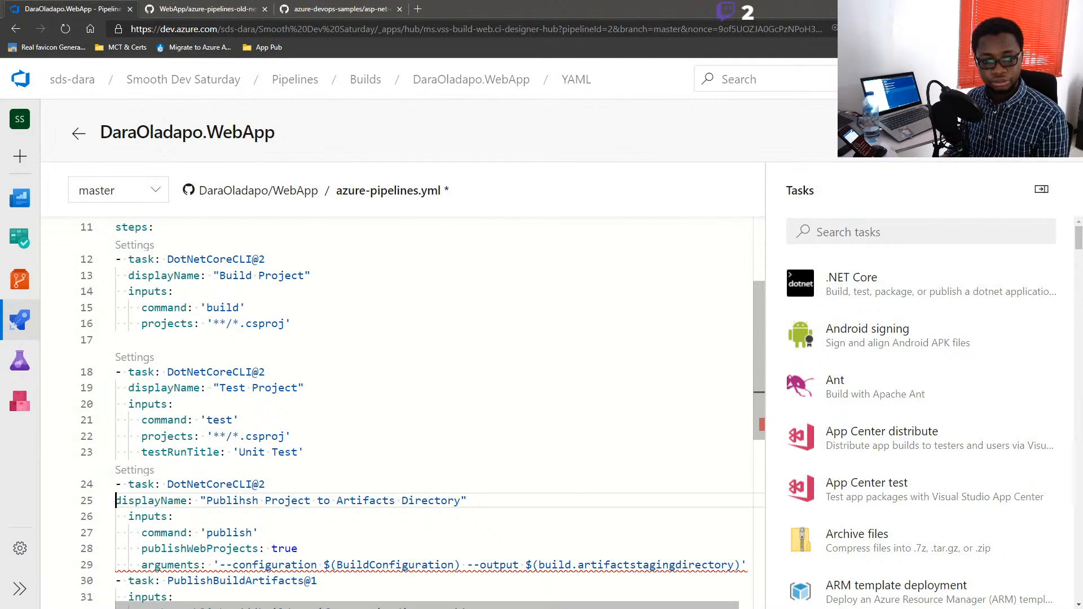
pyautogui.press('Tab')
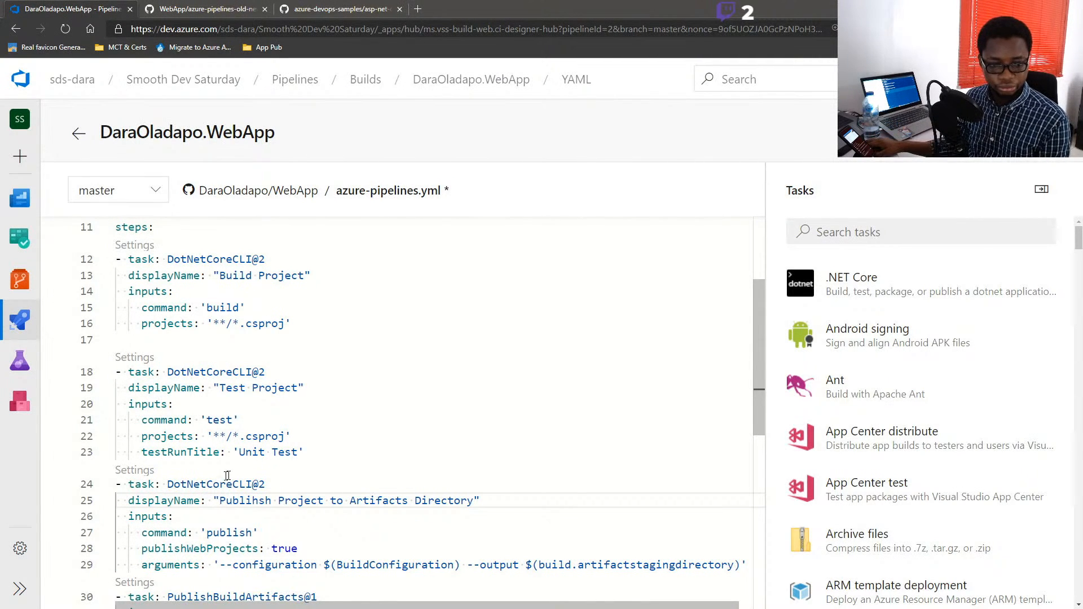
# Step: Correct the misspelled first word of the publish task's displayName to "Publish"
pyautogui.scroll(-1, 228, 476)
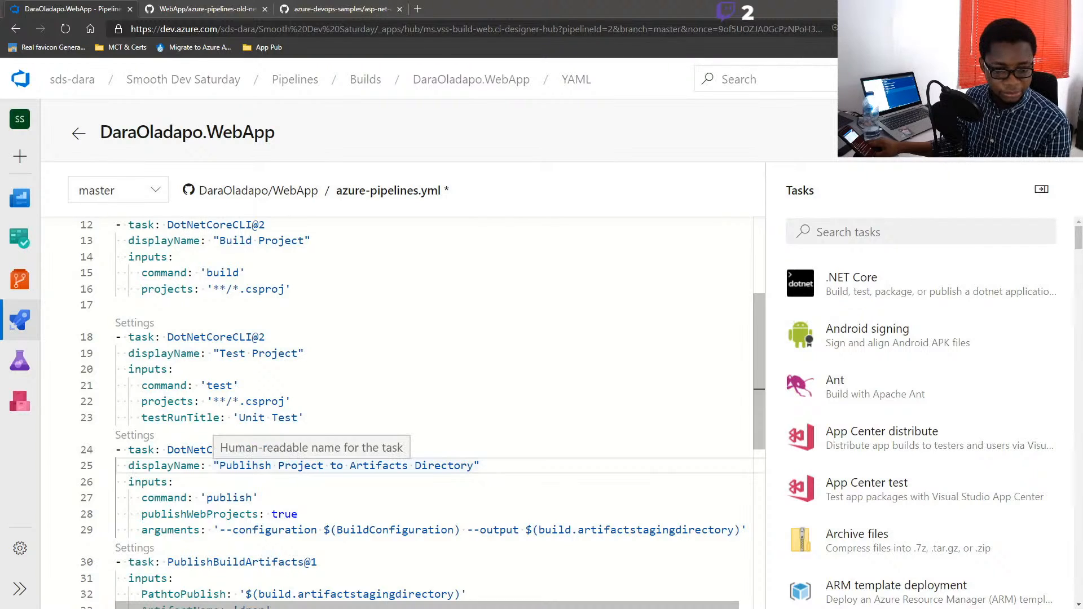
pyautogui.doubleClick(245, 465)
pyautogui.click(252, 465)
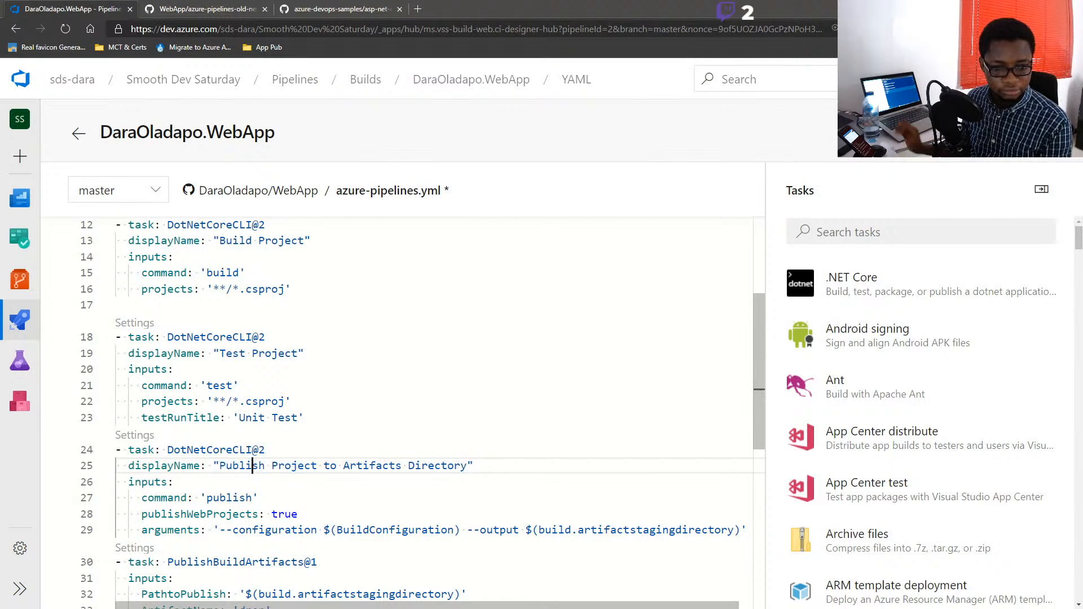
pyautogui.press('Delete')
# Step: Add the copied displayName: "Build Project" line on a new indented line under the PublishBuildArtifacts@1 task
pyautogui.scroll(-1, 281, 486)
pyautogui.scroll(-2, 281, 487)
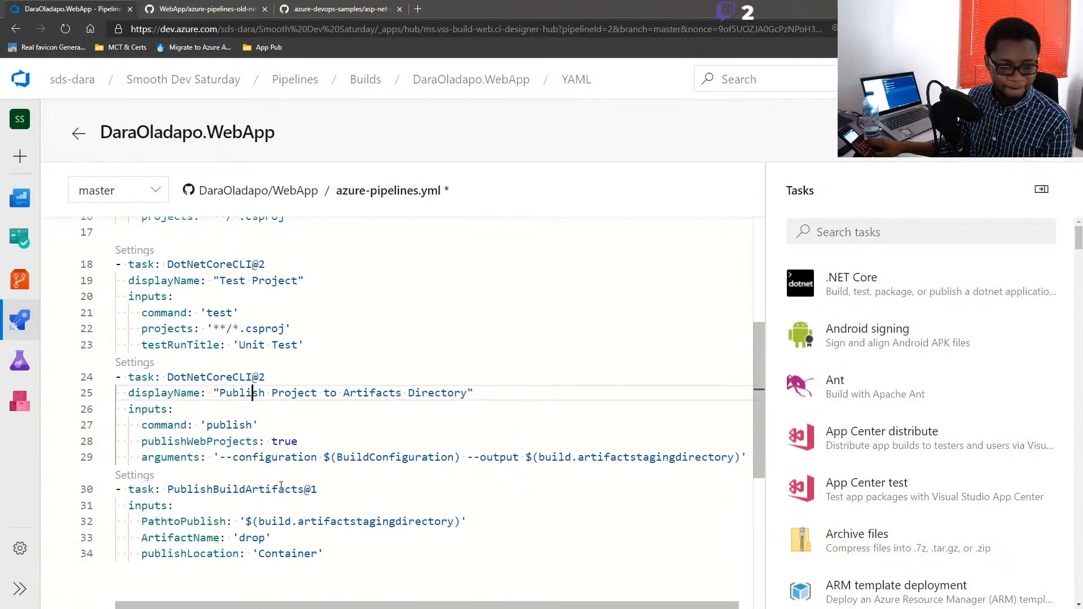
pyautogui.click(320, 489)
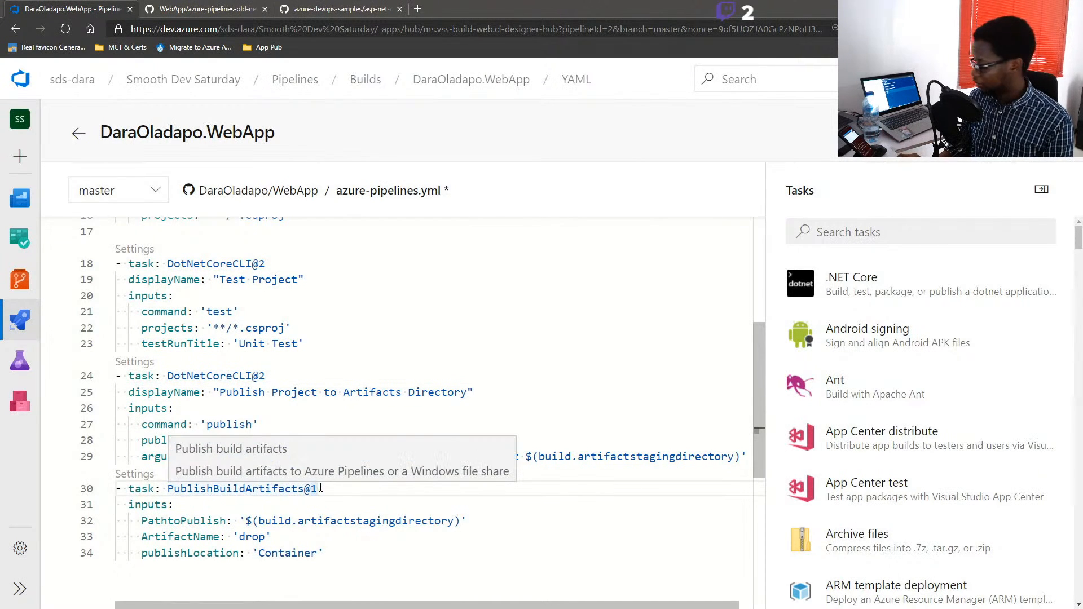
pyautogui.press('Return')
pyautogui.write('displayName: "Build Project"')
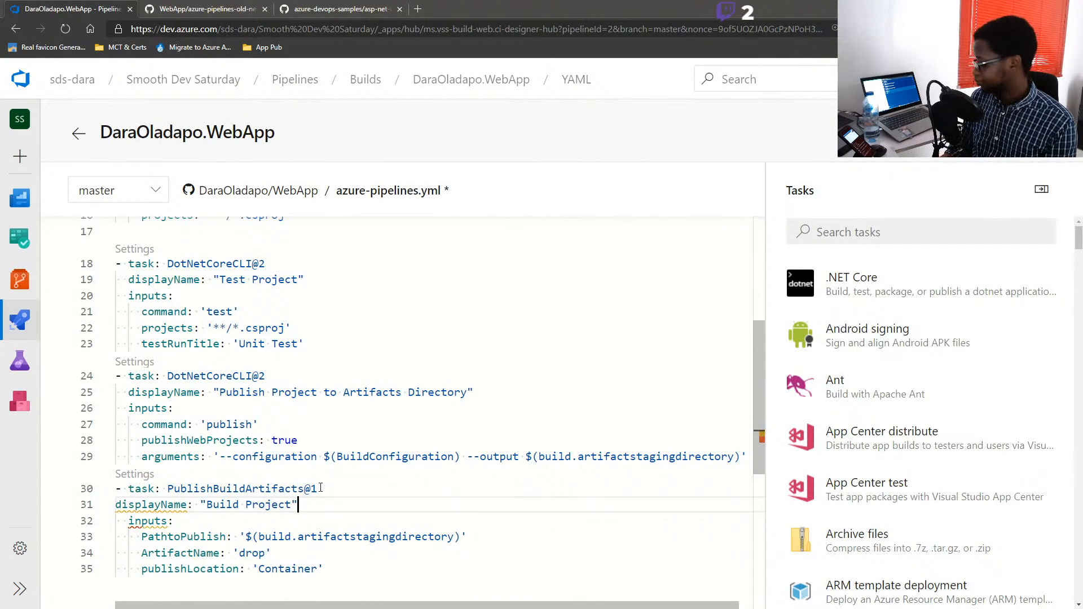
pyautogui.press('Home')
pyautogui.press('Tab')
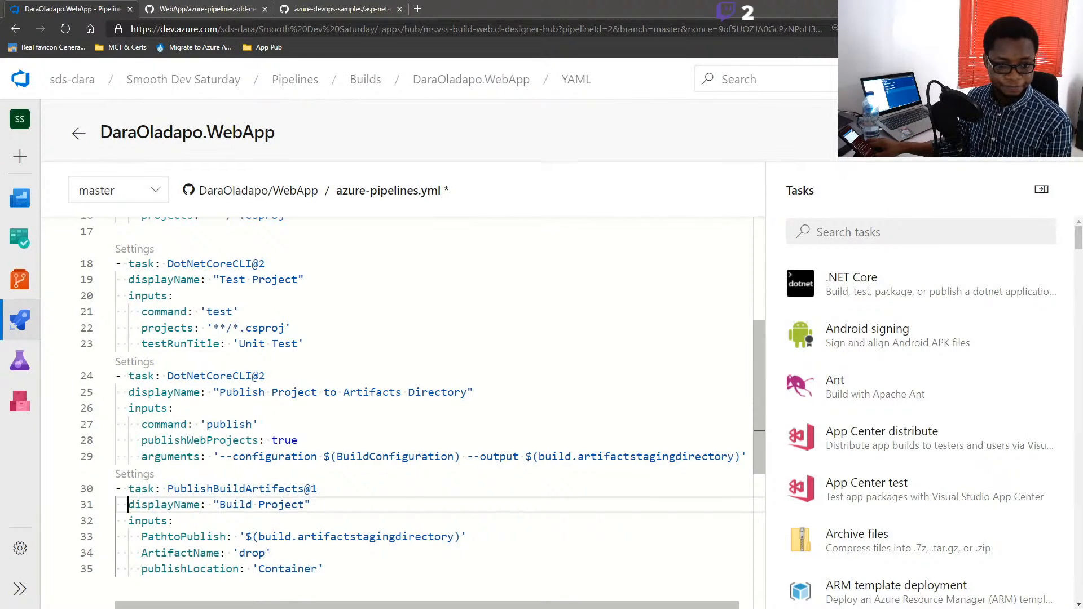
# Step: Replace the PublishBuildArtifacts@1 task's displayName text with "Drop Artifacts in Container"
pyautogui.moveTo(304, 504); pyautogui.dragTo(220, 505)
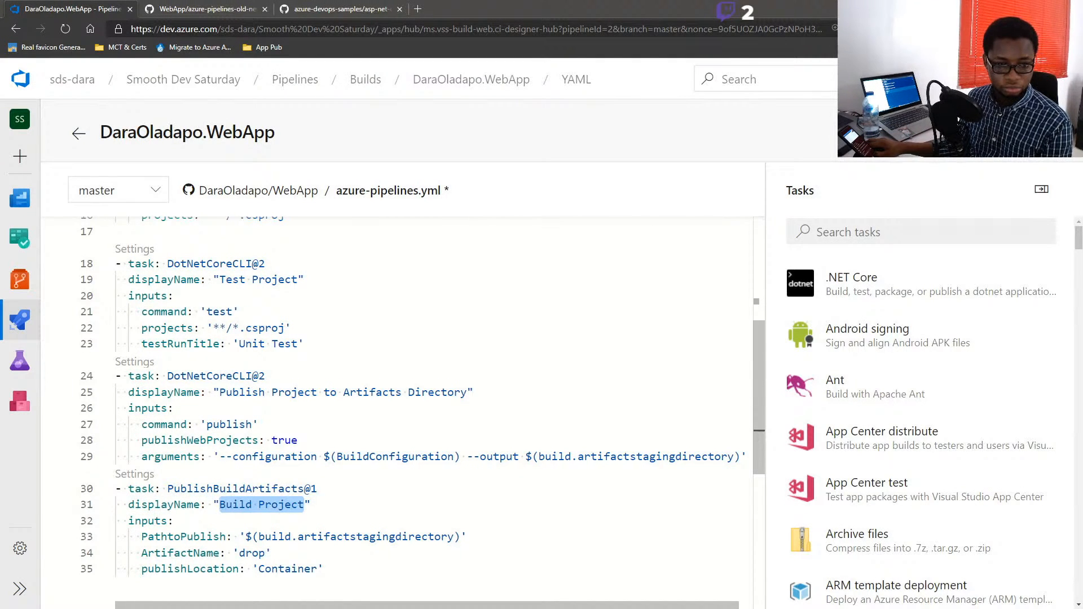
pyautogui.press('BackSpace')
pyautogui.write('Drop')
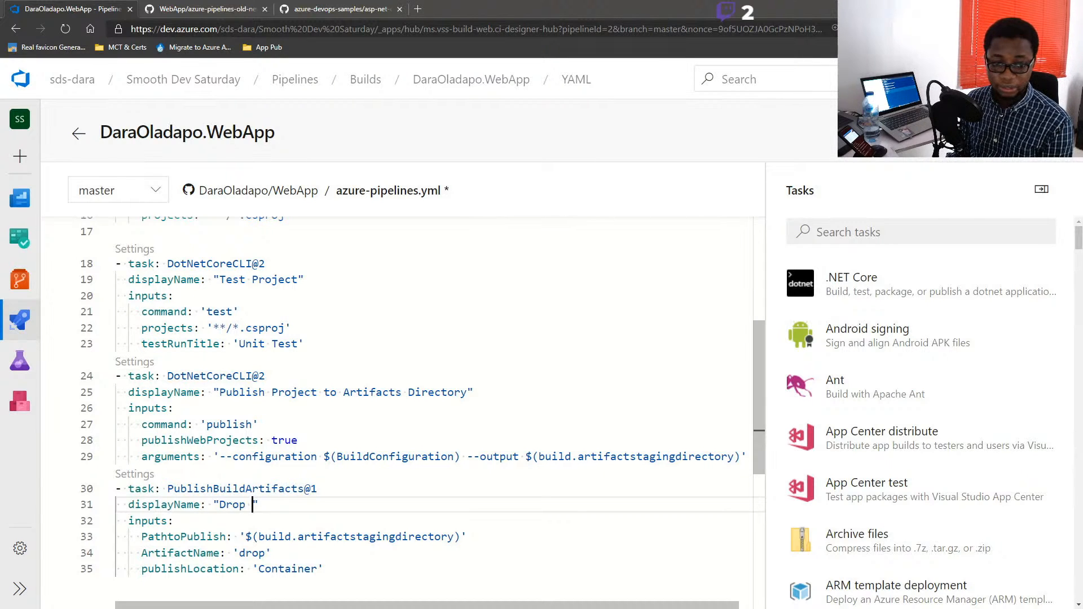
pyautogui.write('Arti')
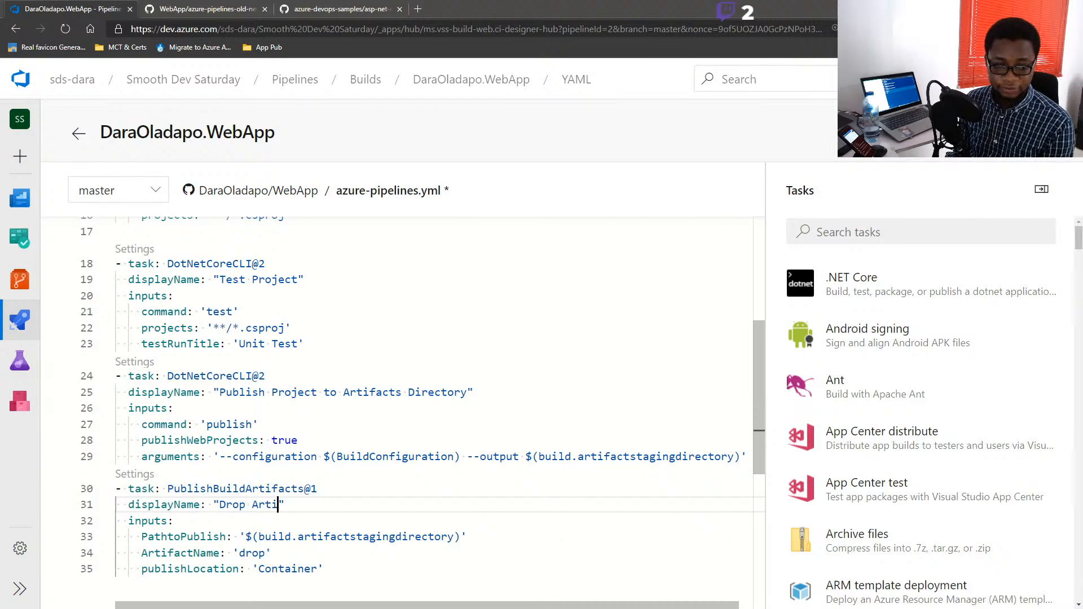
pyautogui.write('facts io')
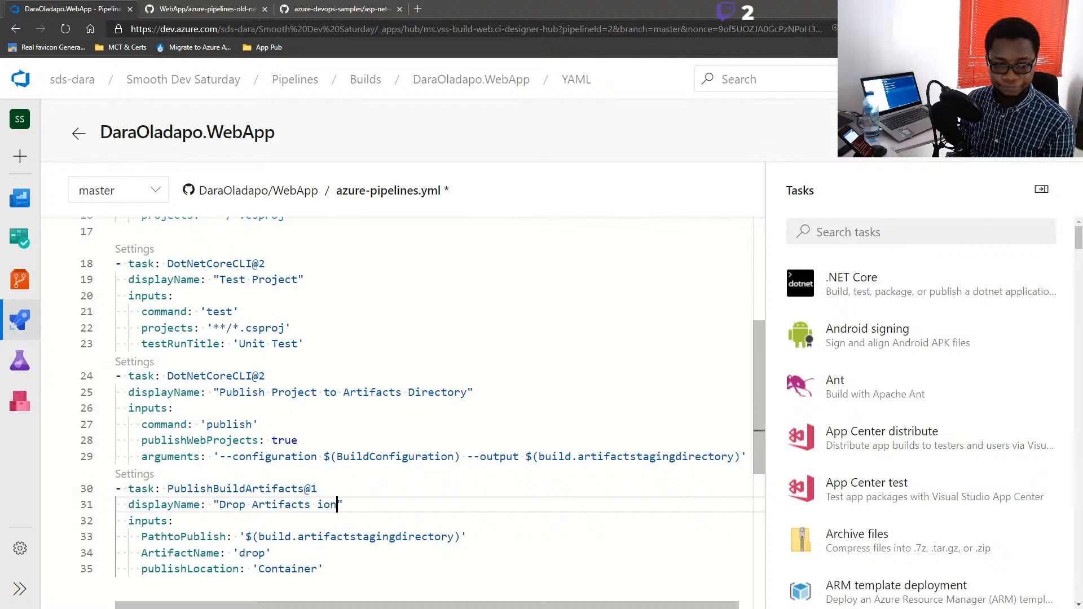
pyautogui.press('BackSpace')
pyautogui.write('n Container')
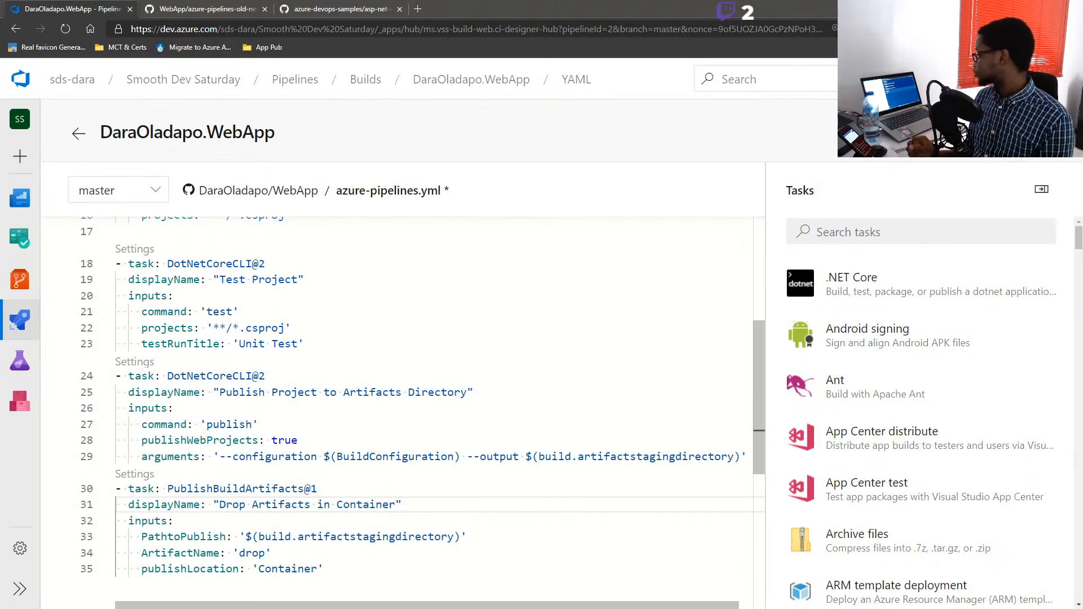
# Step: Remove "in Container" from the PublishBuildArtifacts@1 task's displayName so it reads "Drop Artifacts"
pyautogui.hotkey('ctrl', 'shift', 'Left')
pyautogui.press('BackSpace')
pyautogui.press('BackSpace')
pyautogui.press('BackSpace')
pyautogui.press('BackSpace')
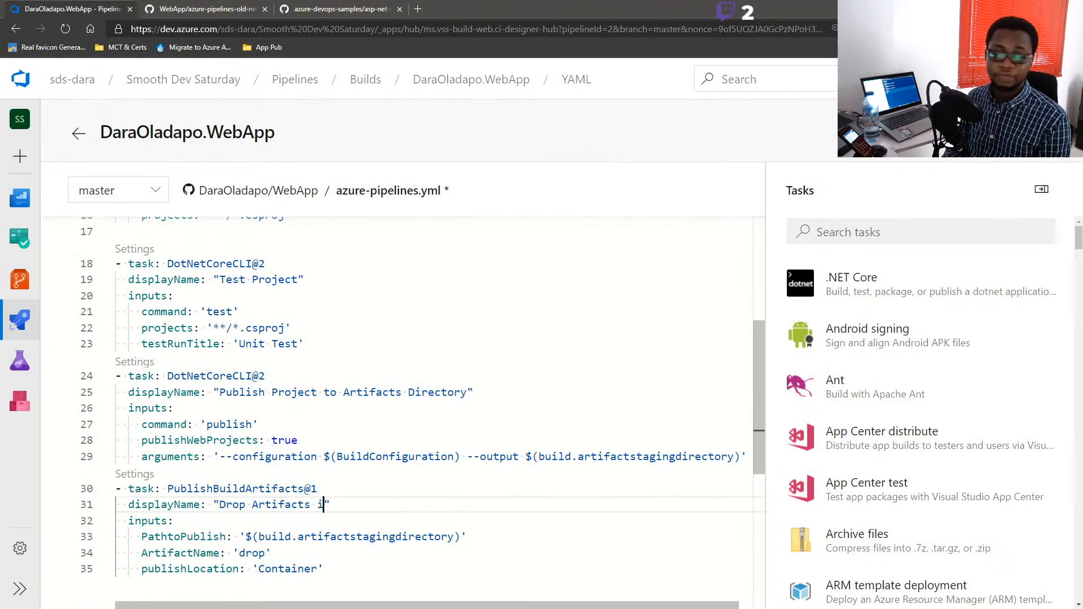
pyautogui.press('ctrl')
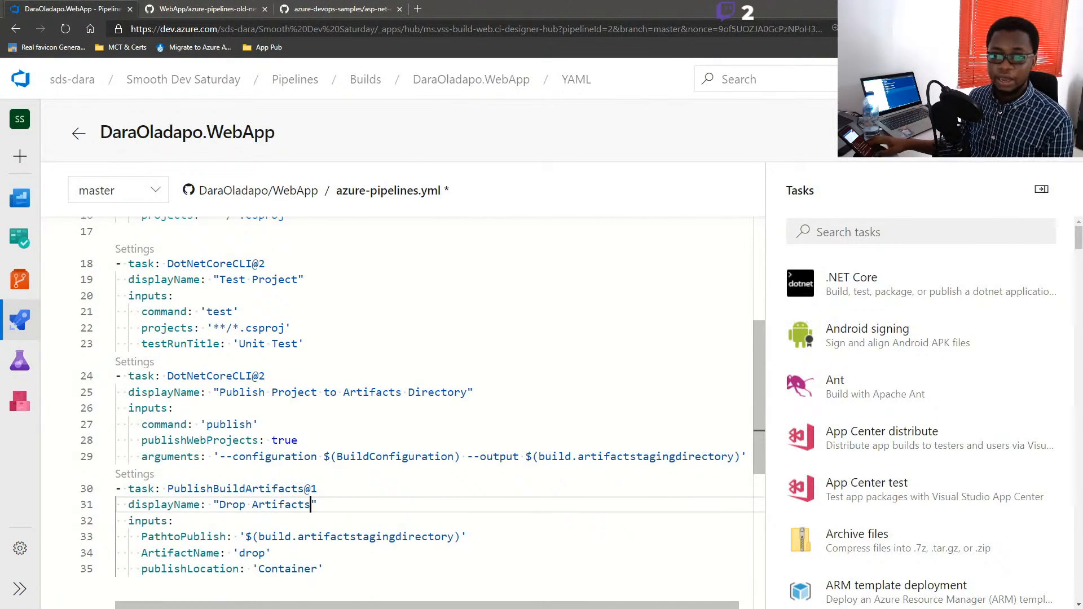
# Step: Save azure-pipelines.yml with the suggested commit message, committing directly to the master branch
pyautogui.click(1022, 132)
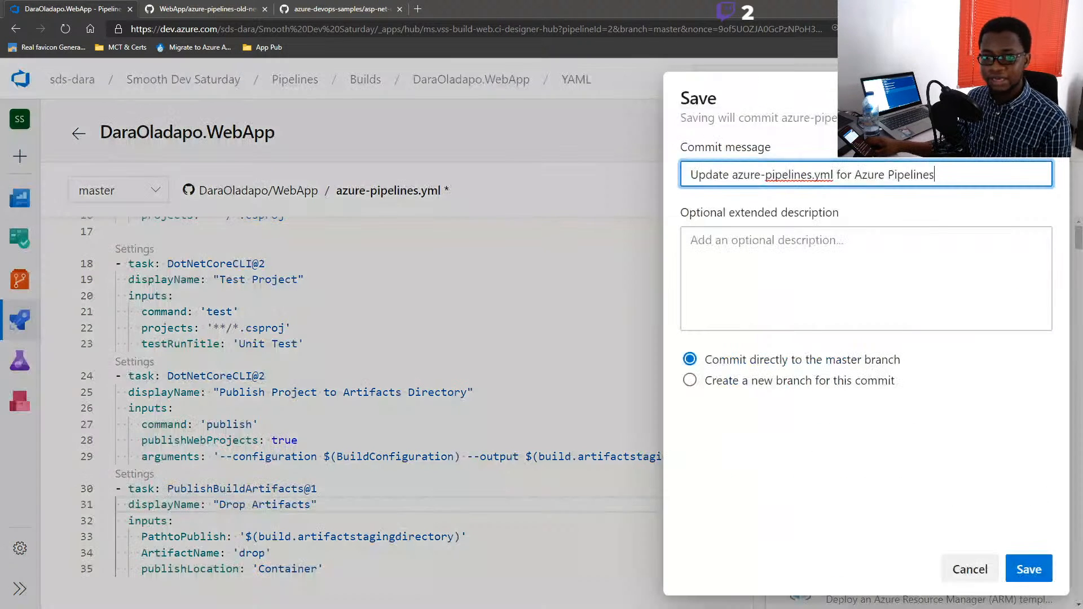
pyautogui.click(1029, 571)
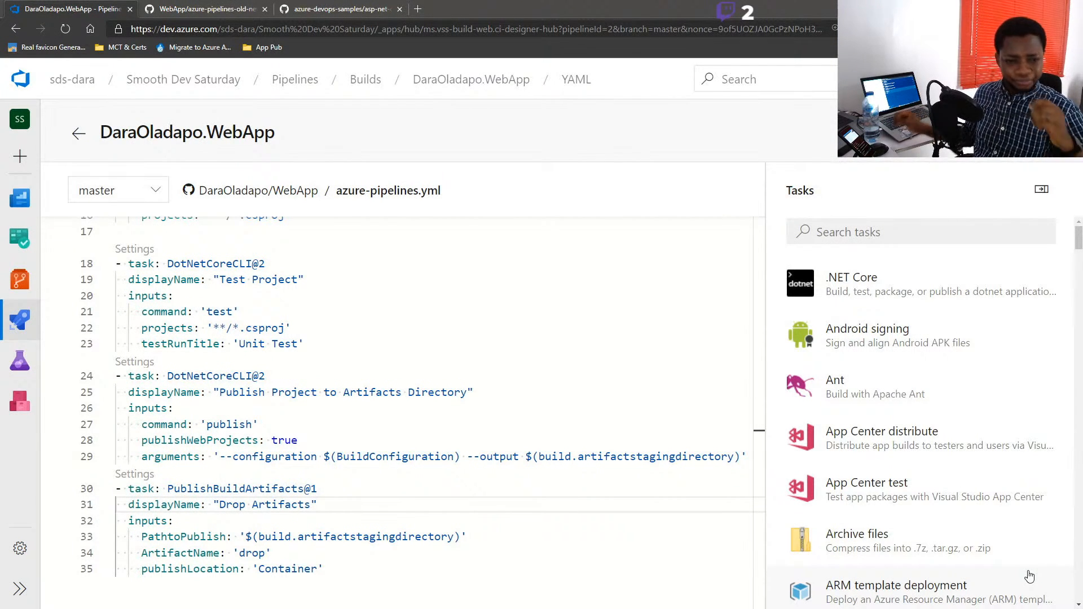
# Step: Open the WebApp pipeline's latest run, #20200418.2, and examine the named steps in its job
pyautogui.click(35, 322)
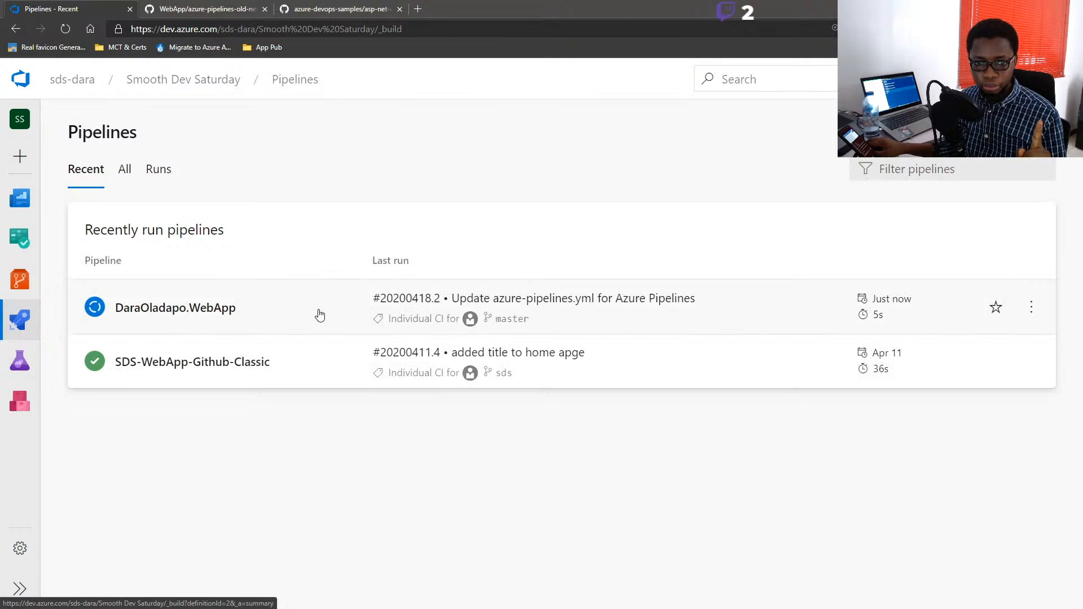
pyautogui.click(320, 314)
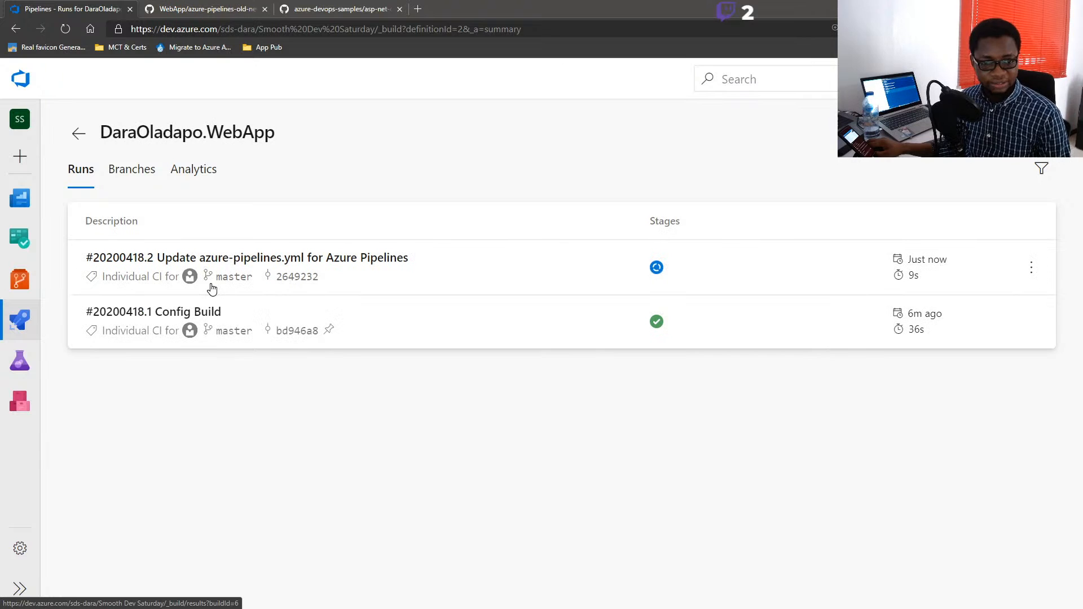
pyautogui.click(464, 286)
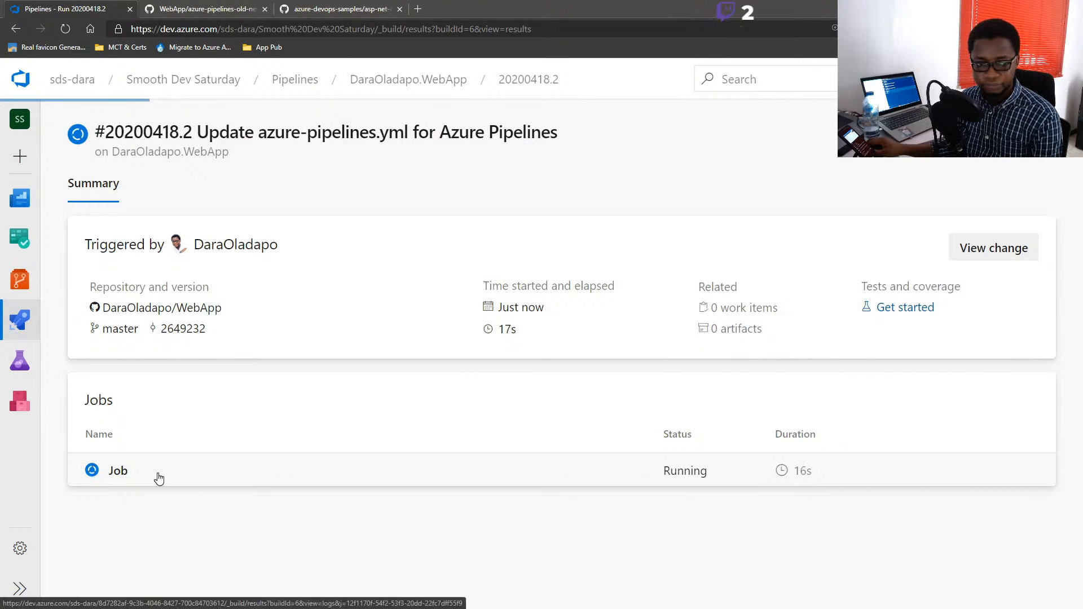
pyautogui.click(159, 478)
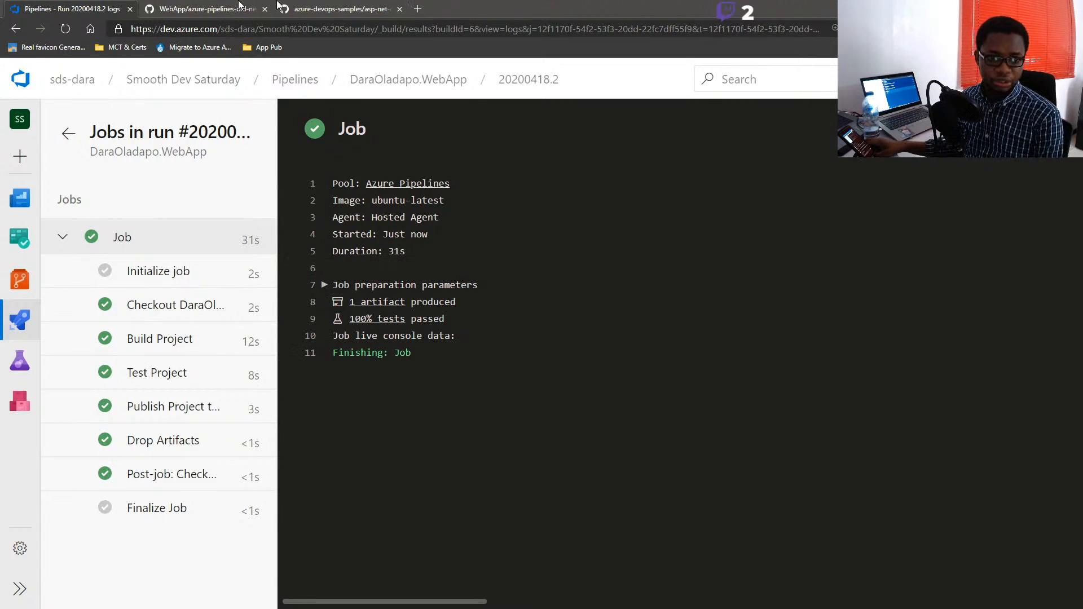
# Step: Return to the run's summary and open the WebApp pipeline for editing
pyautogui.click(59, 139)
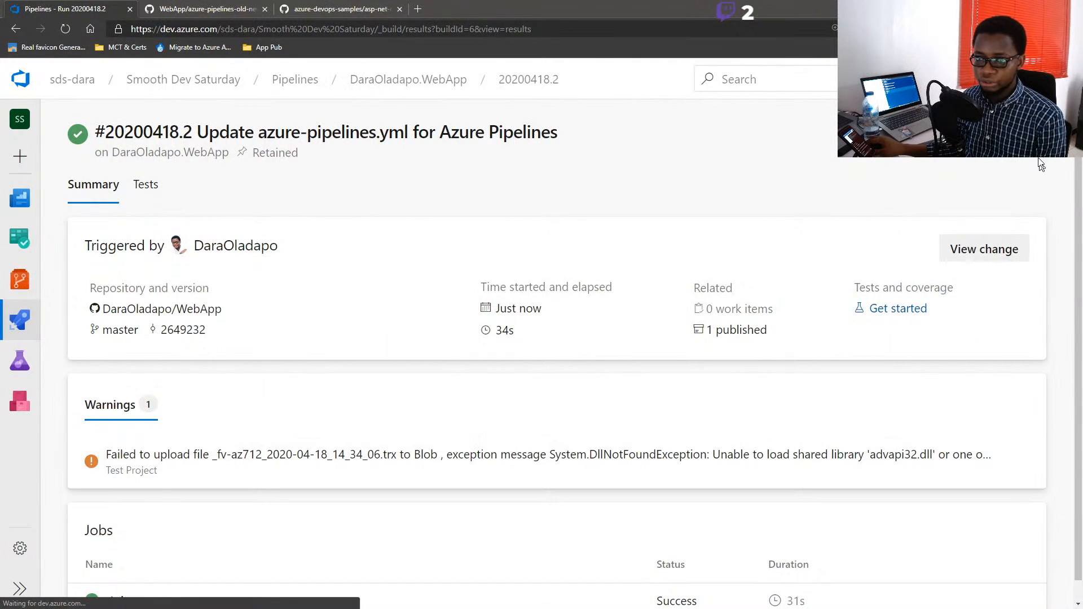
pyautogui.click(1032, 136)
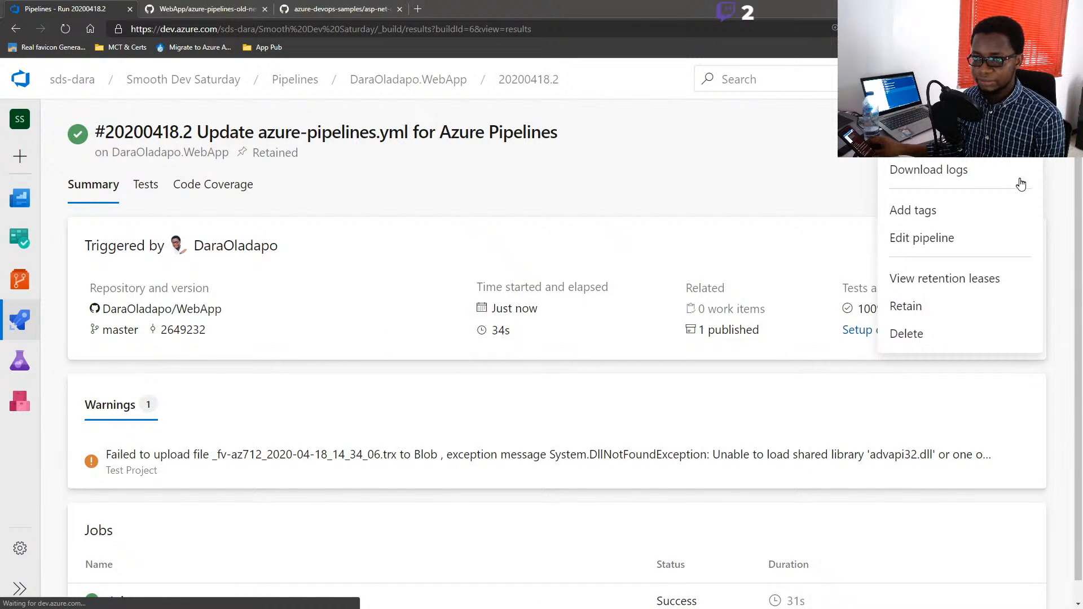
pyautogui.click(953, 242)
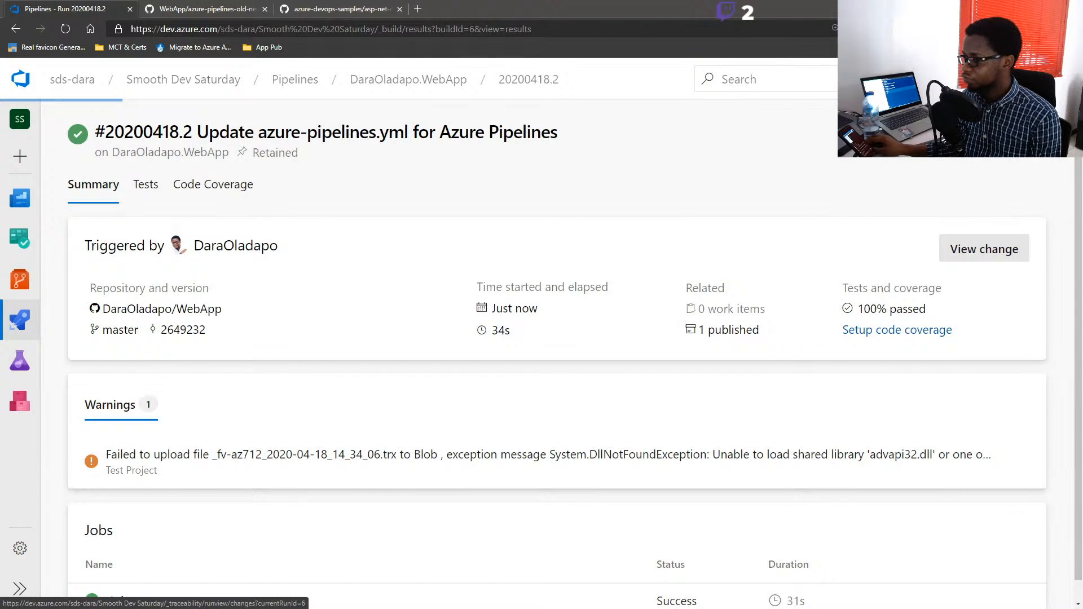
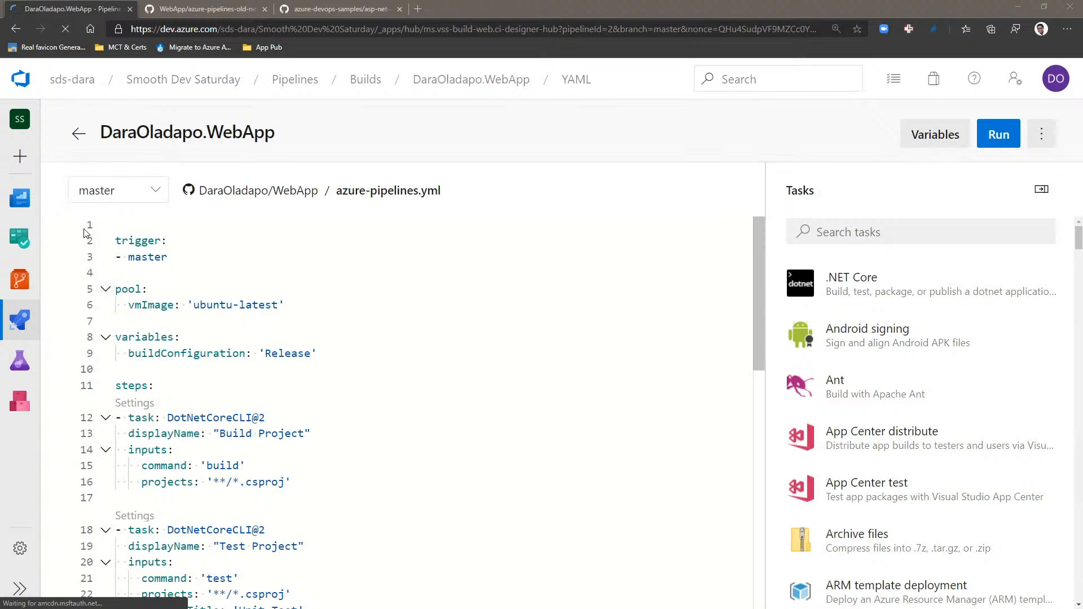
# Step: Add an empty line after the PublishBuildArtifacts@1 task at the end of azure-pipelines.yml
pyautogui.click(319, 386)
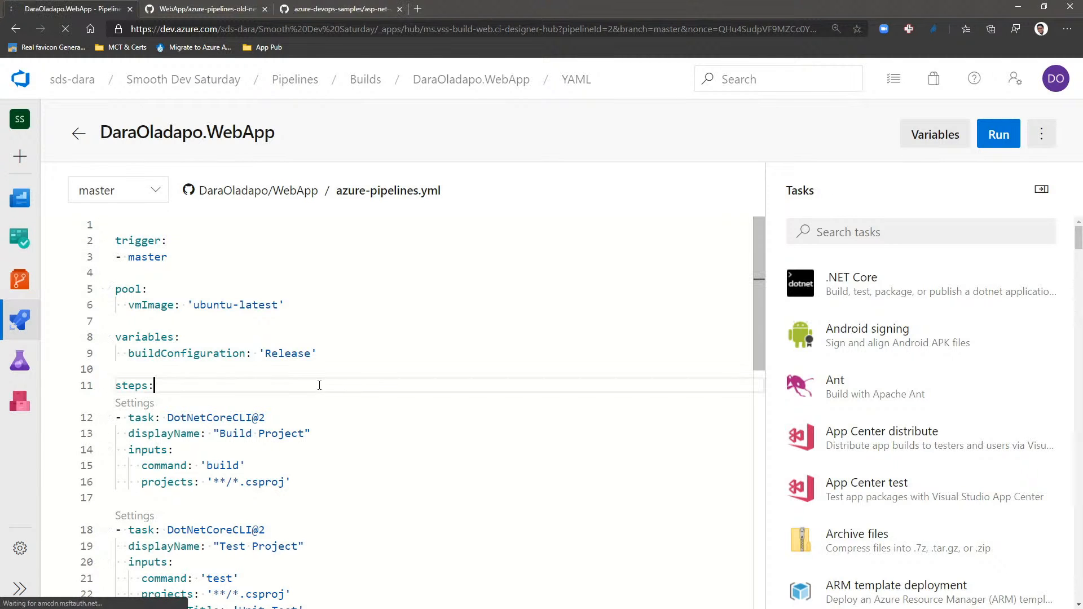
pyautogui.scroll(-5, 319, 379)
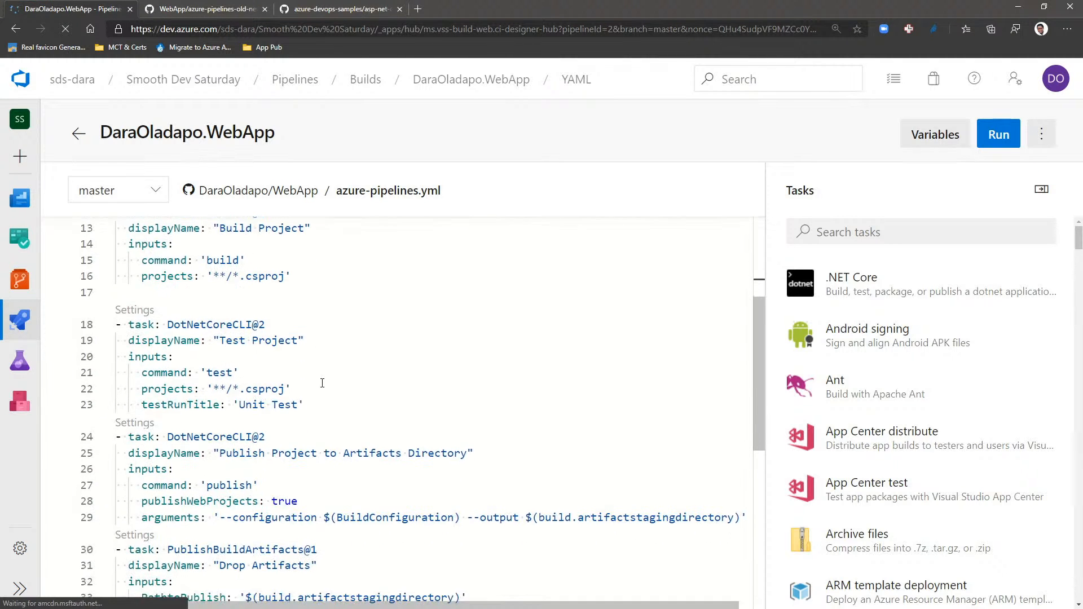
pyautogui.scroll(-1, 322, 383)
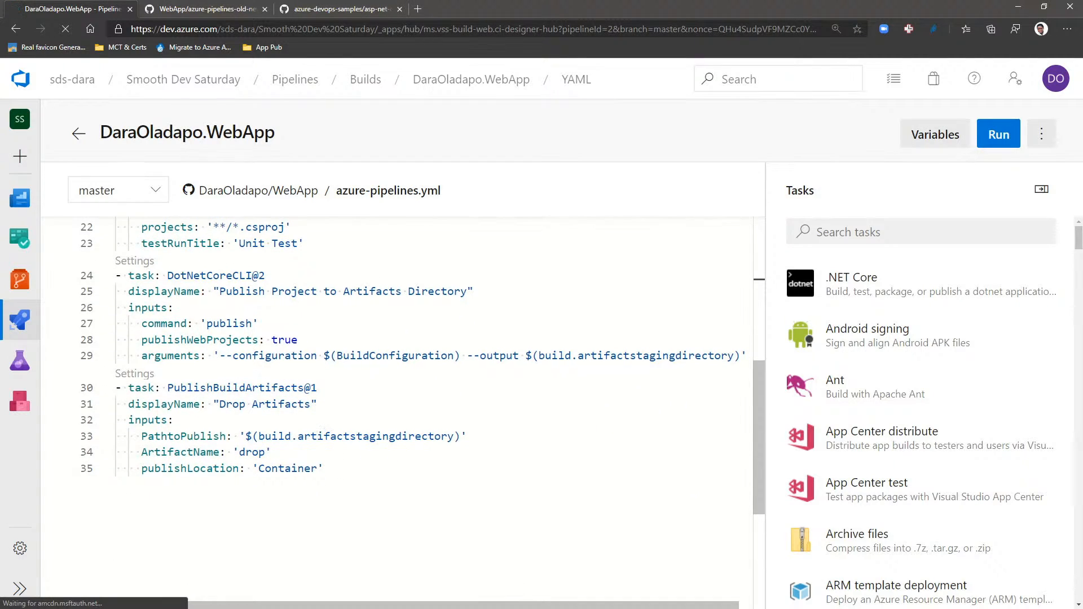
pyautogui.click(323, 468)
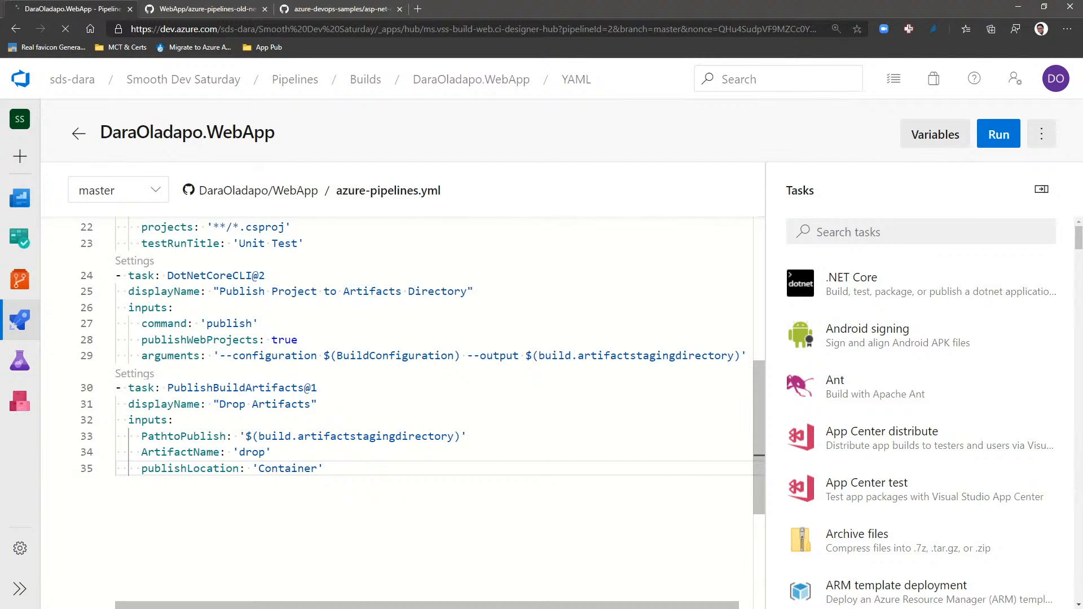
pyautogui.press('Return')
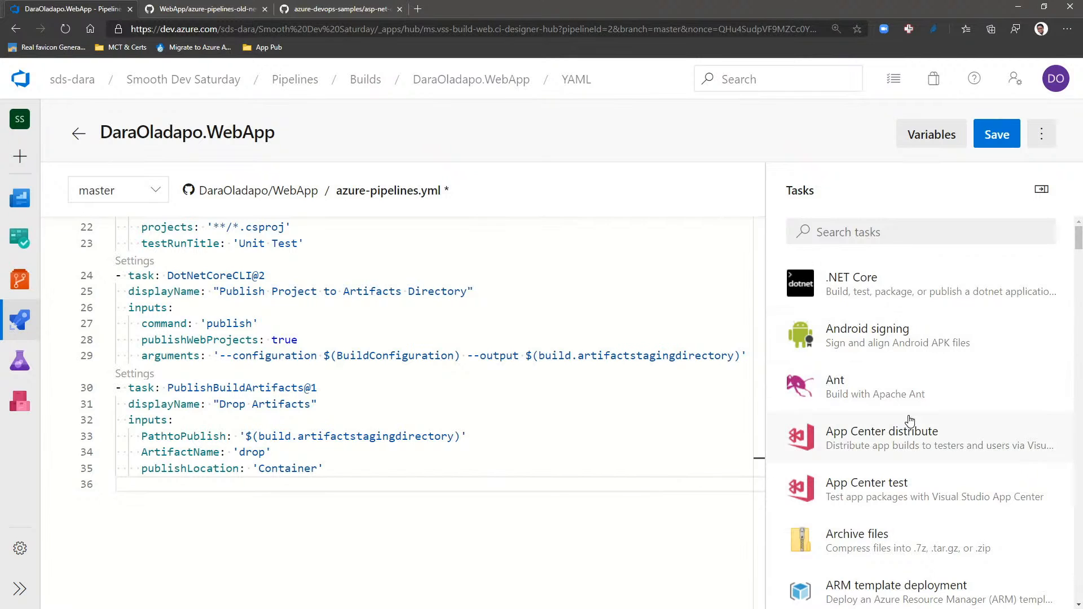
# Step: Search the task list for "azure" and open the Azure App Service deploy task's settings
pyautogui.click(872, 232)
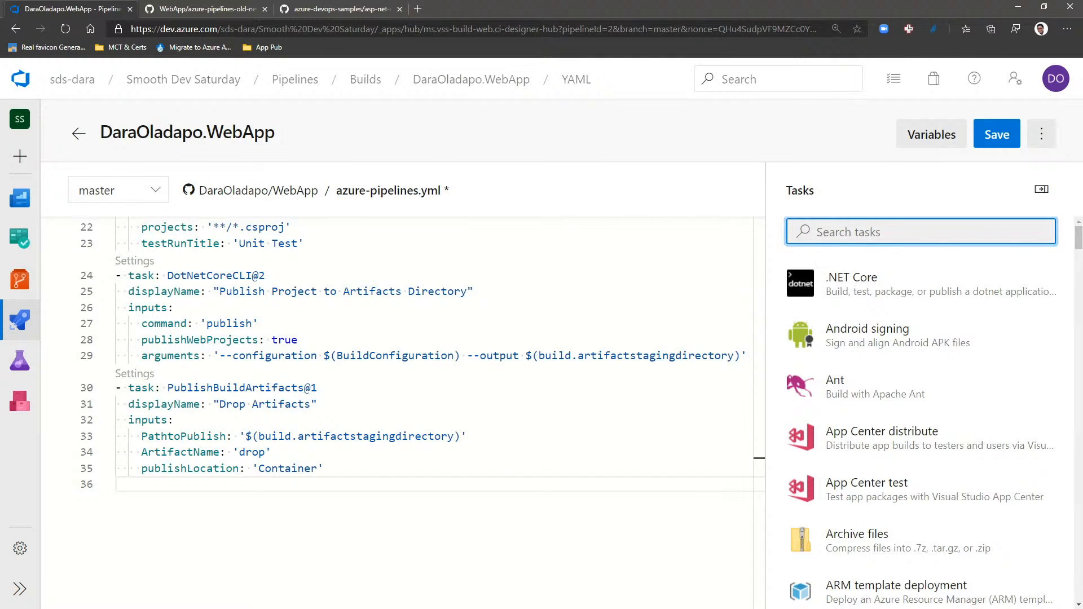
pyautogui.write('azyre')
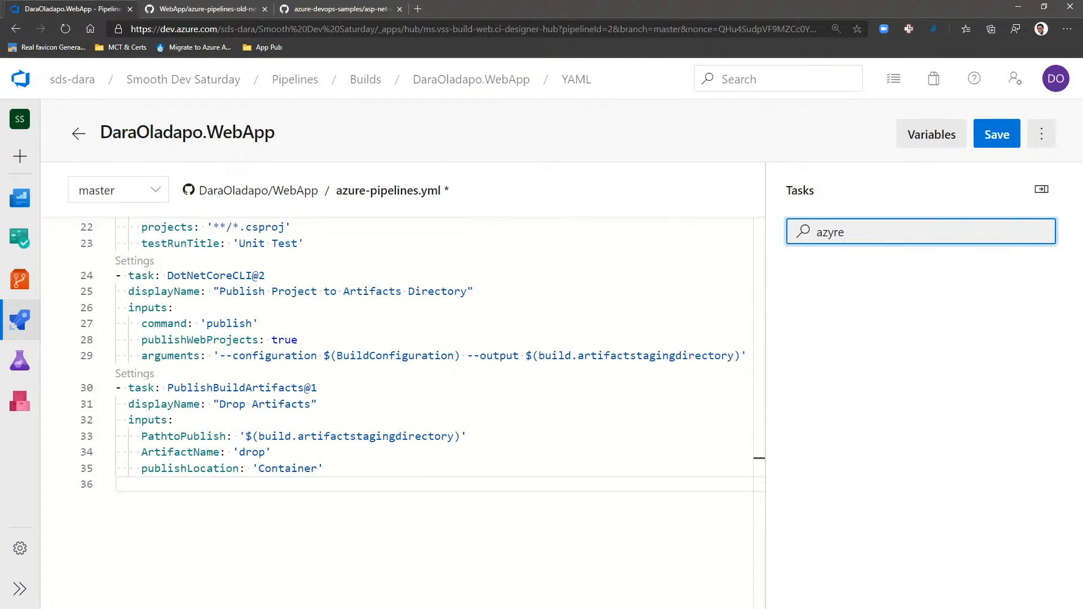
pyautogui.press('BackSpace')
pyautogui.press('BackSpace')
pyautogui.press('BackSpace')
pyautogui.write('ure')
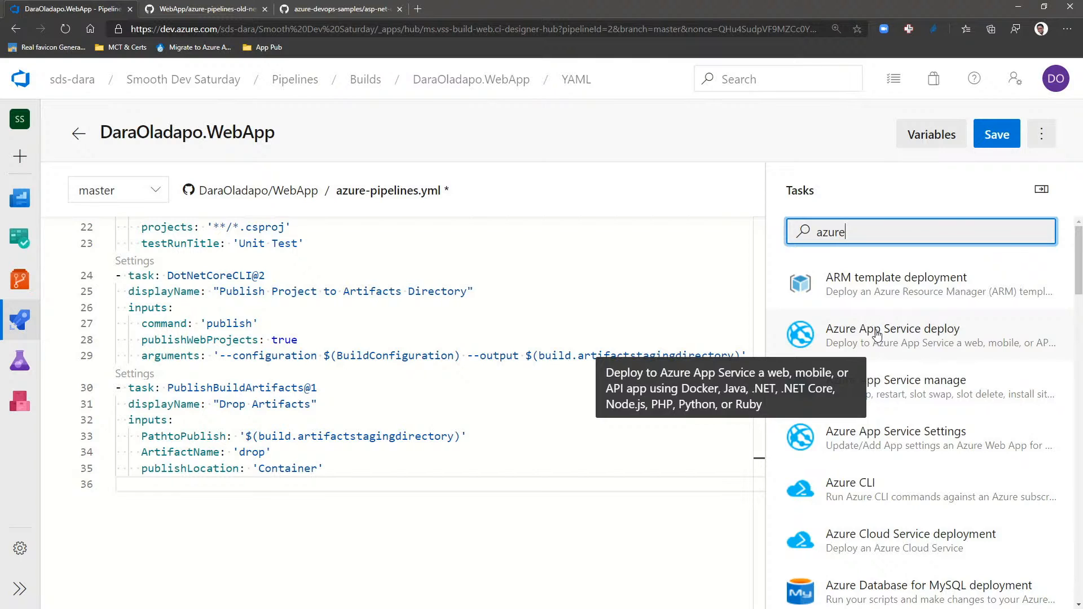
pyautogui.click(876, 335)
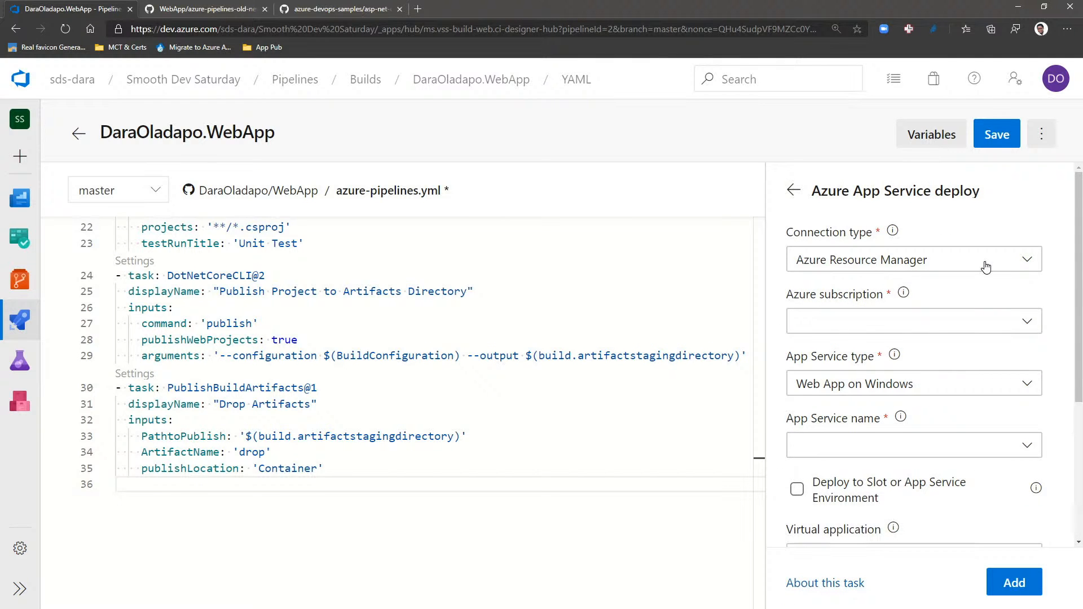
# Step: Select the existing MCT-Subscription service connection as the deploy task's Azure subscription
pyautogui.click(1008, 326)
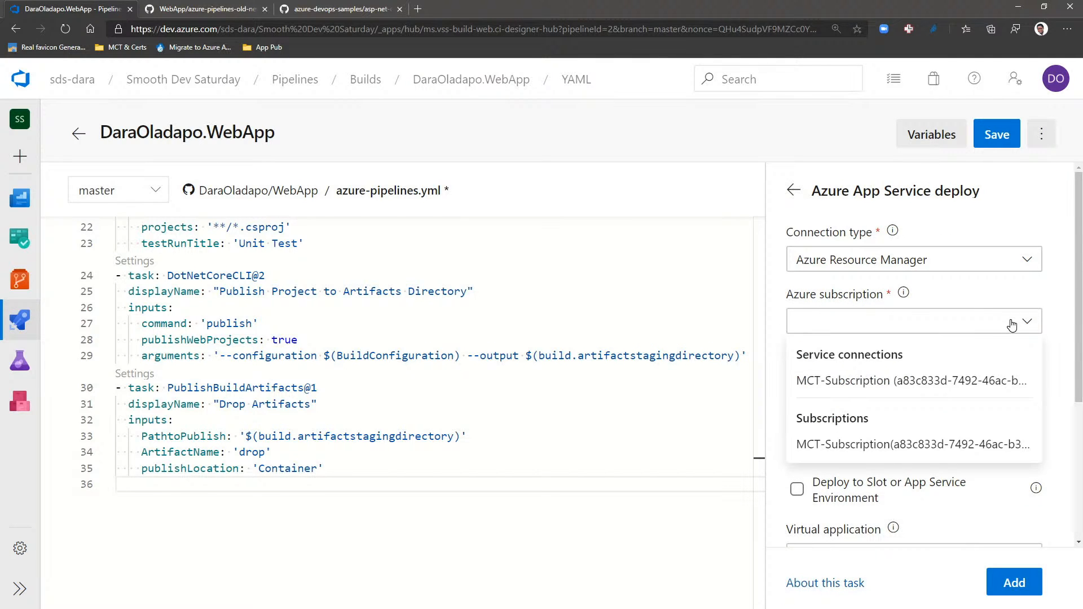
pyautogui.click(898, 388)
pyautogui.click(1016, 388)
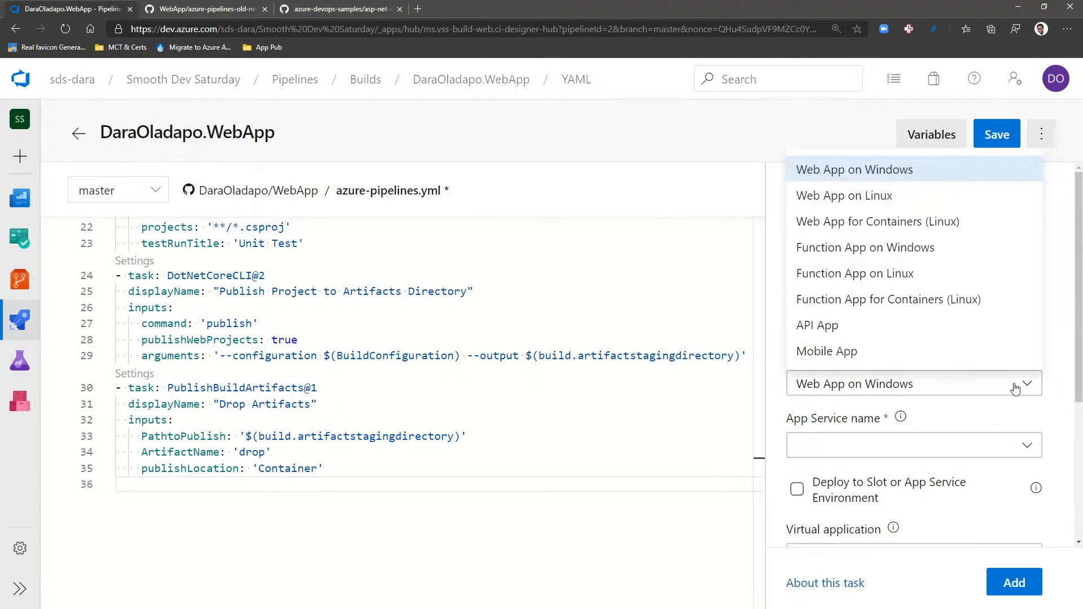
pyautogui.click(1015, 389)
# Step: Set the App Service type to Web App on Linux and the App Service name to sds-gwl-demo
pyautogui.click(1027, 446)
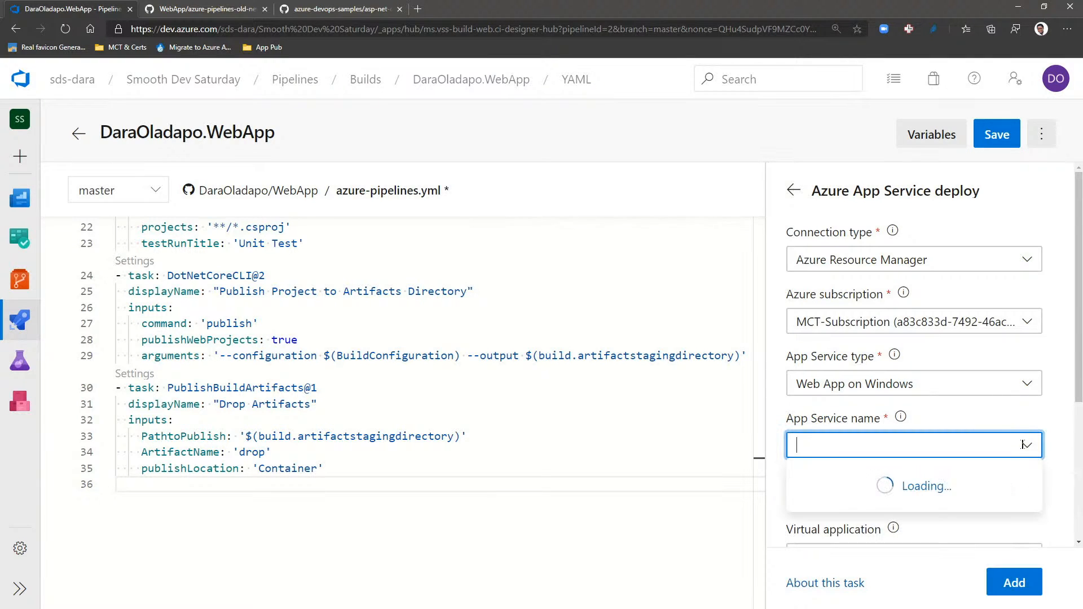
pyautogui.click(1027, 385)
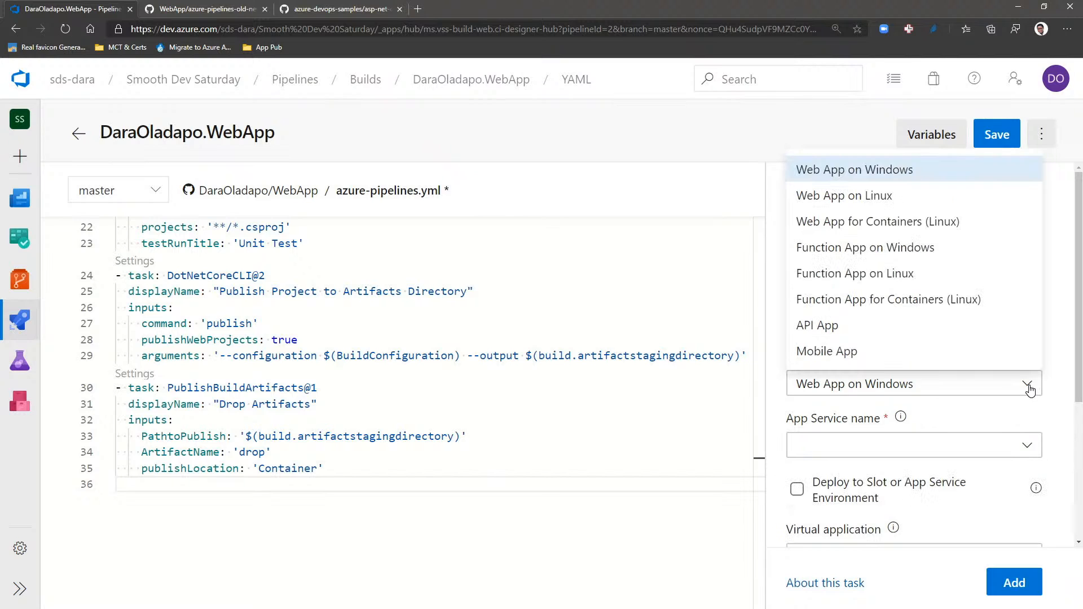
pyautogui.click(868, 195)
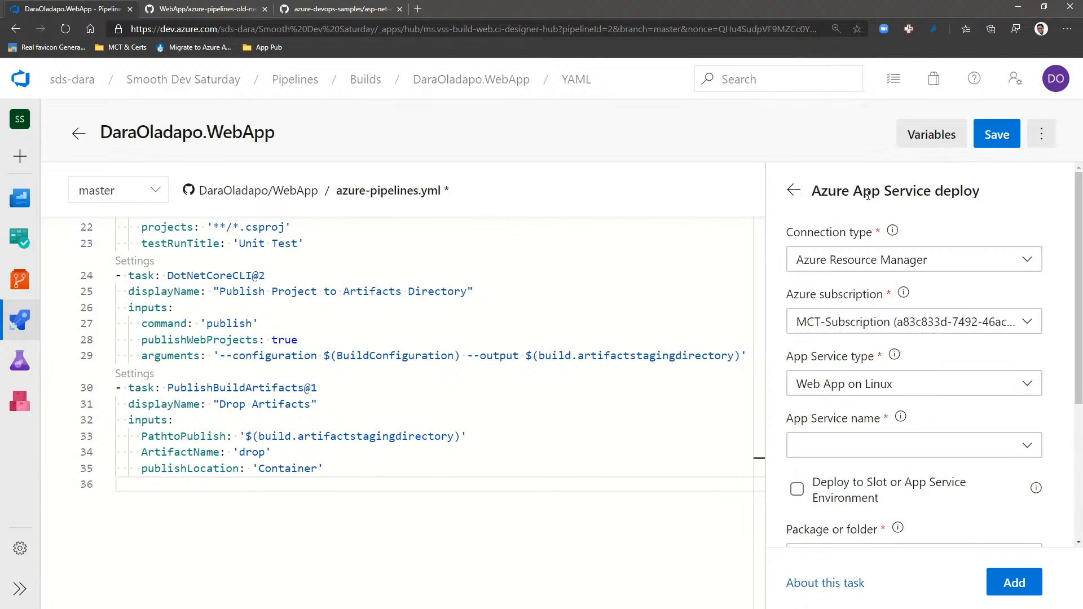
pyautogui.click(1030, 446)
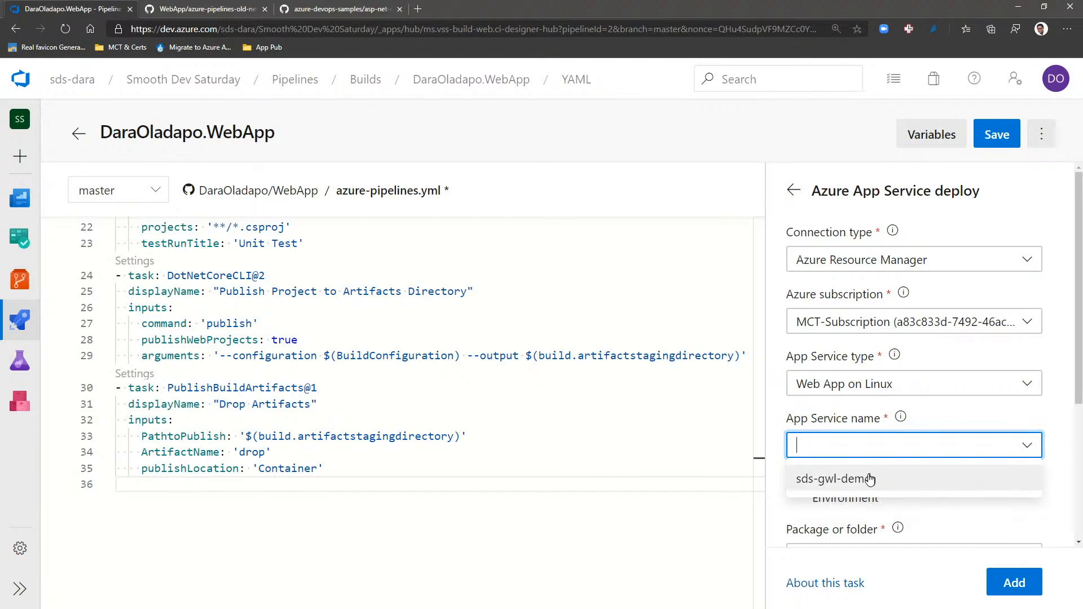
pyautogui.click(865, 477)
pyautogui.scroll(-1, 959, 437)
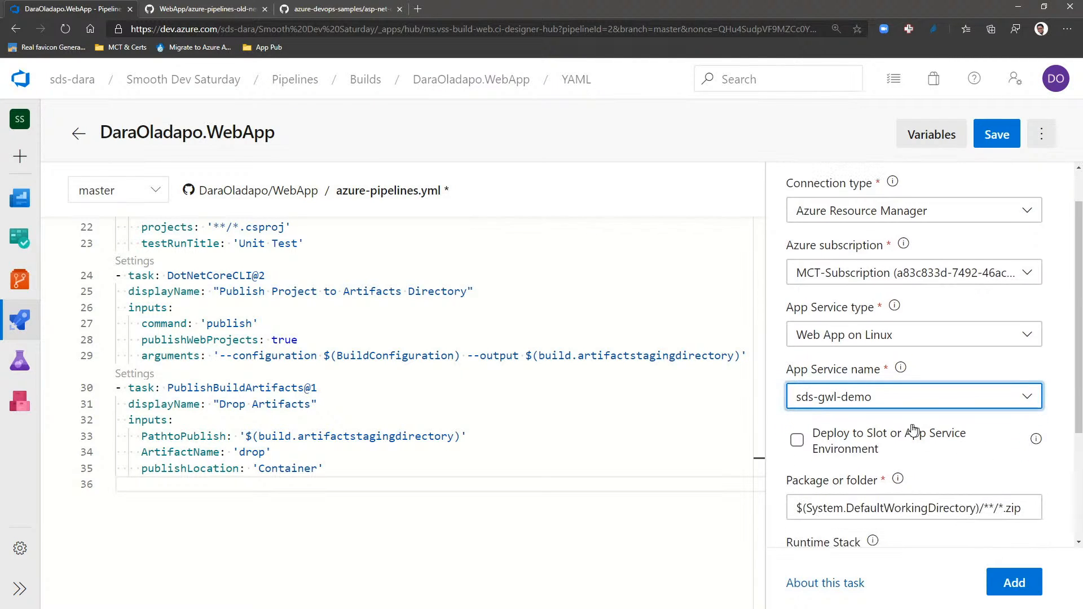
# Step: Load sds-gwl-demo.azurewebsites.net in a new browser tab and return to the pipeline editor
pyautogui.click(869, 388)
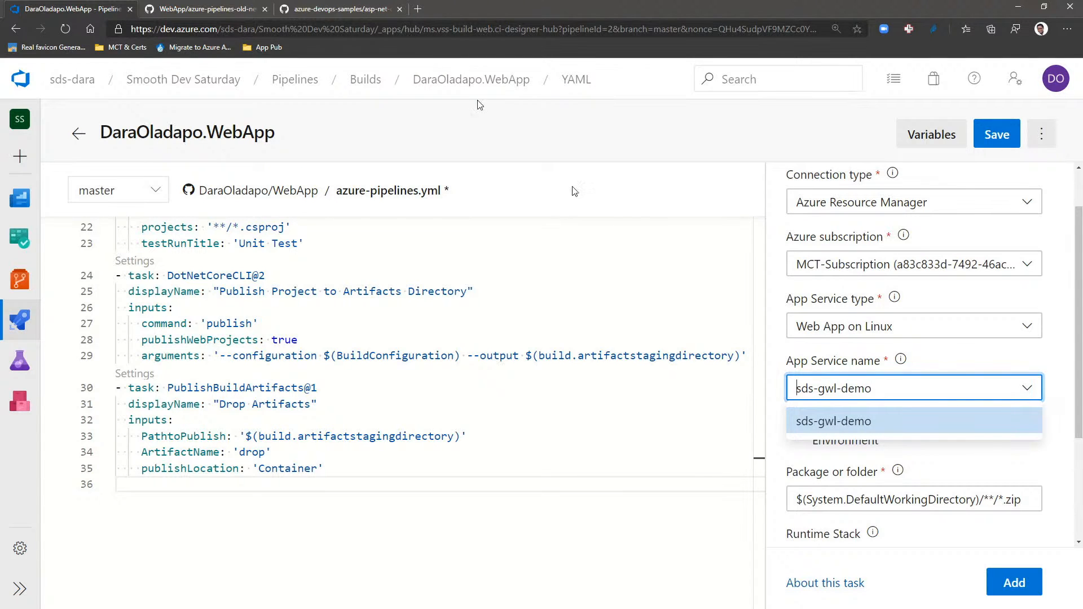
pyautogui.click(416, 9)
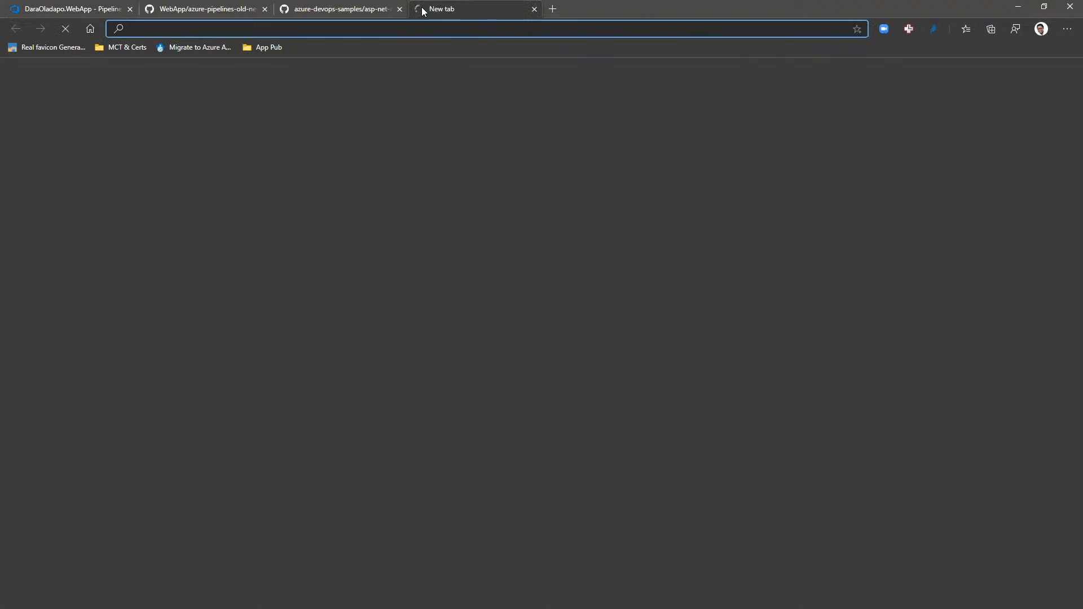
pyautogui.write('sds-gwl')
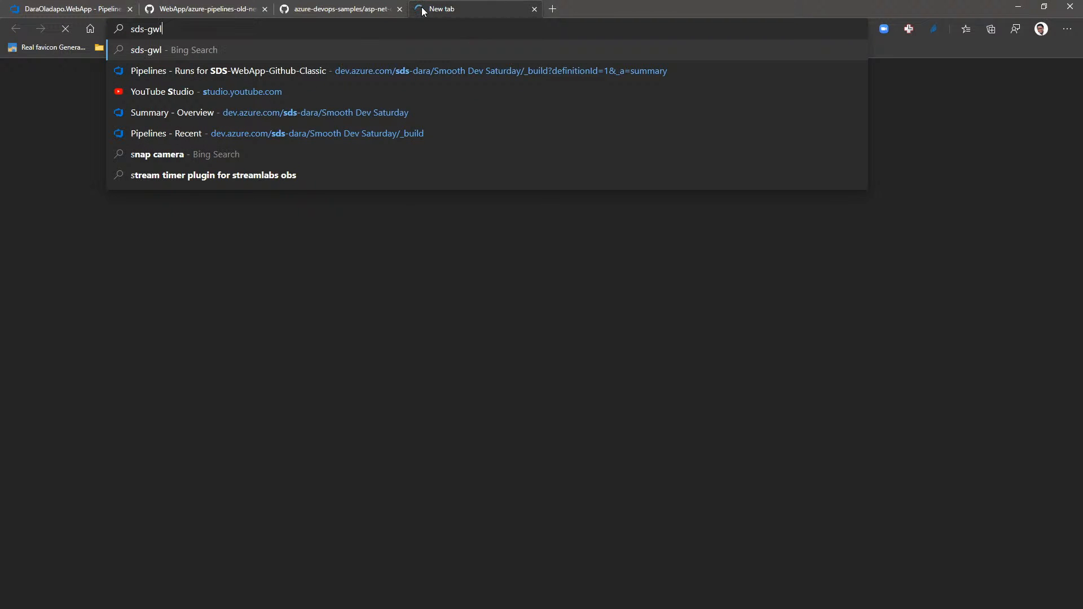
pyautogui.write('-demo.')
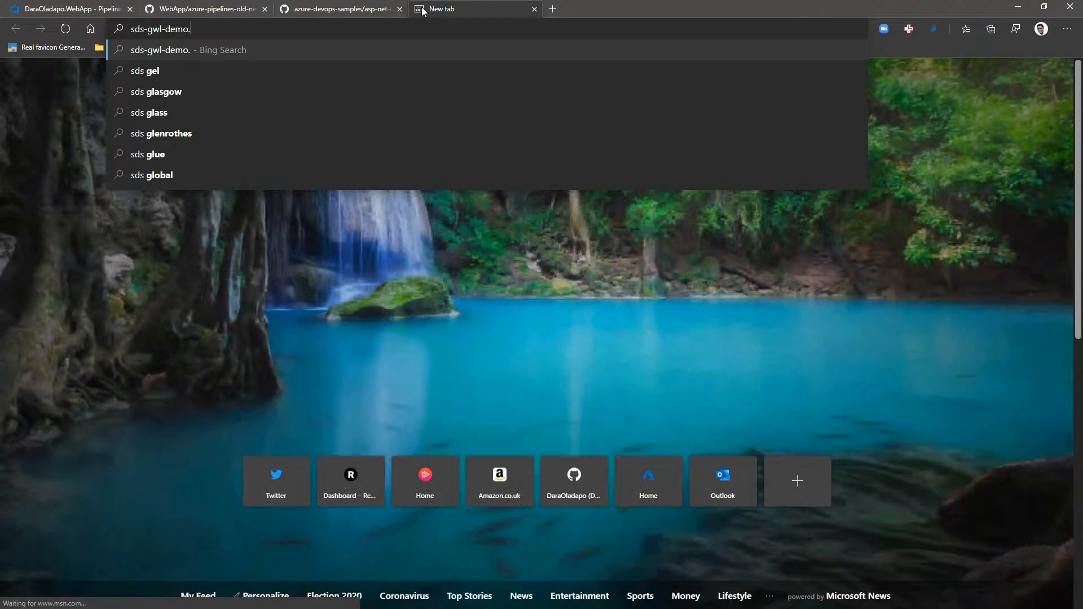
pyautogui.write('azurewebsites')
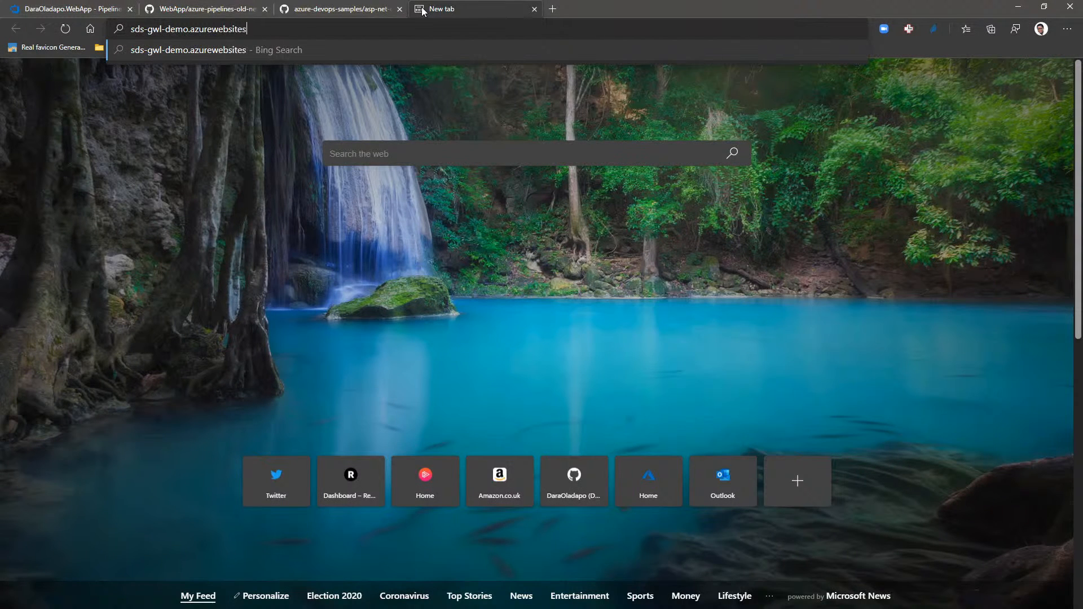
pyautogui.write('.net')
pyautogui.press('Return')
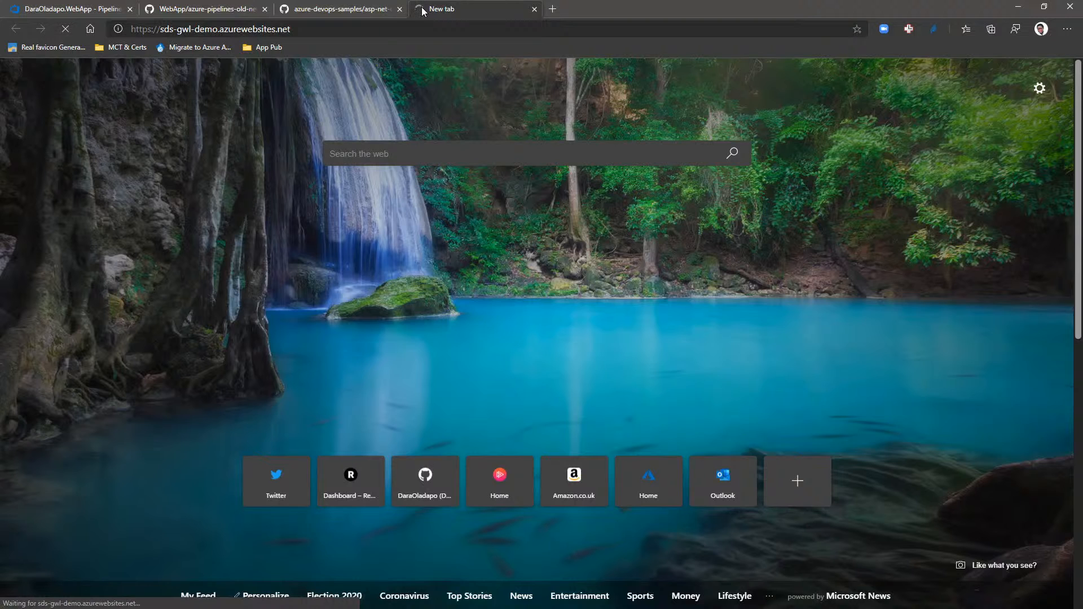
pyautogui.click(81, 8)
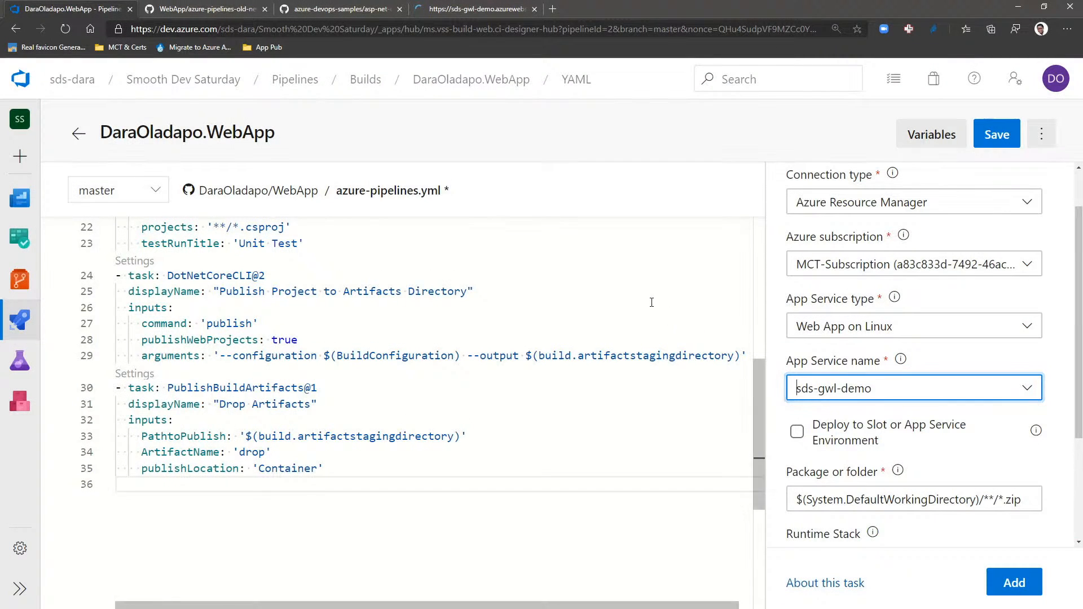
# Step: Insert the configured Azure App Service deploy task into the YAML, keeping the default package path and an empty runtime stack
pyautogui.scroll(-2, 894, 496)
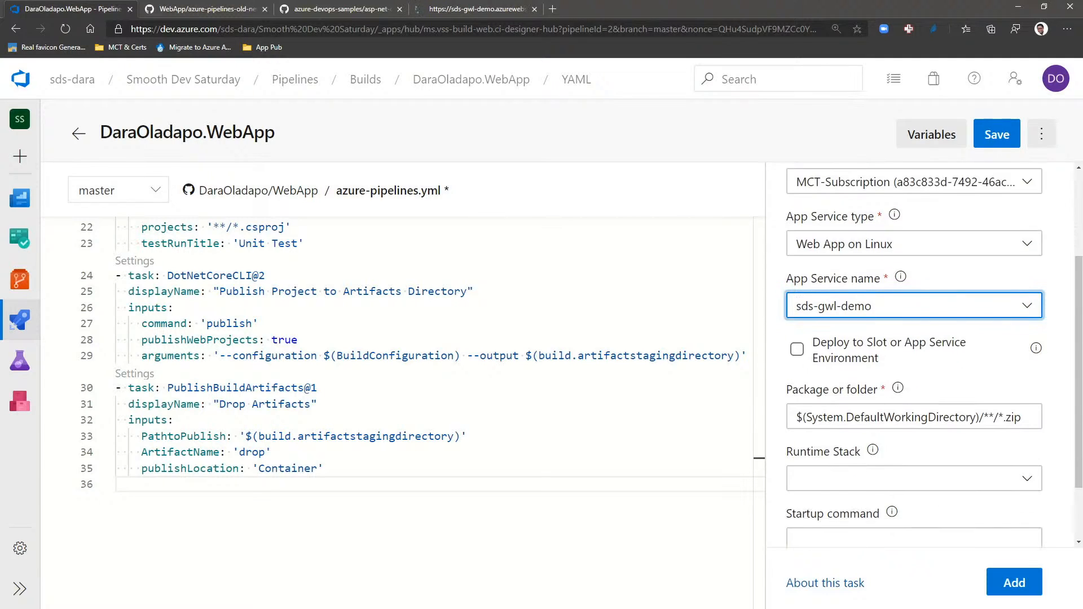
pyautogui.scroll(-2, 925, 497)
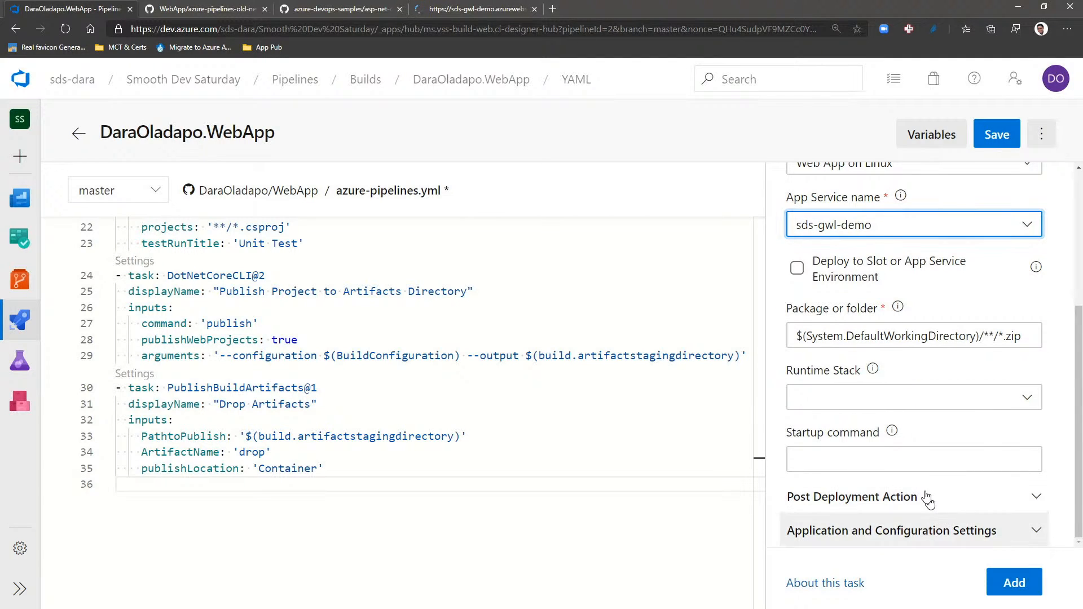
pyautogui.click(1067, 404)
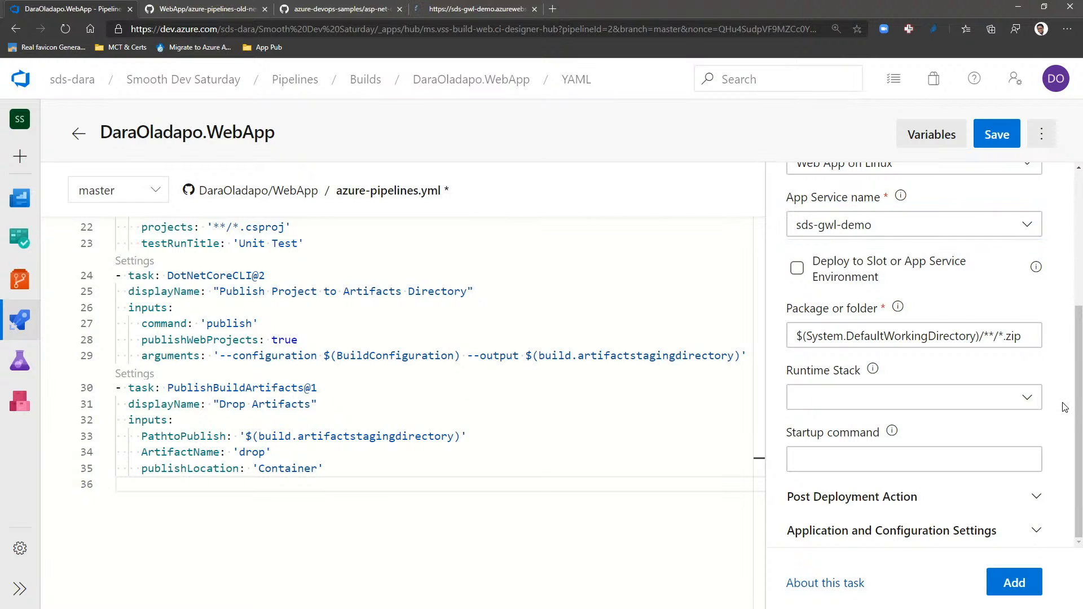
pyautogui.click(1003, 584)
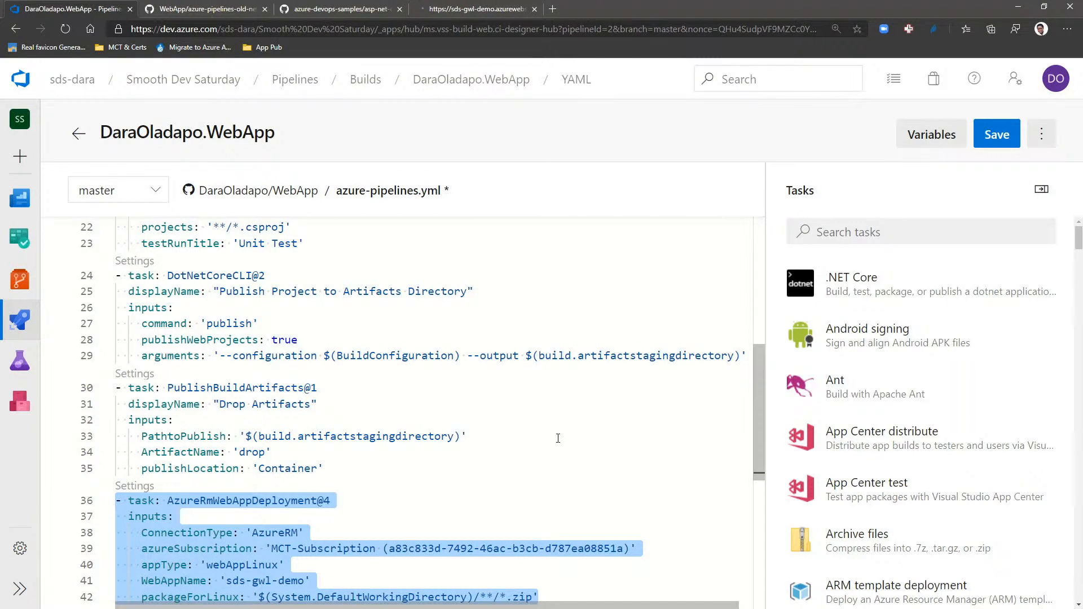
# Step: Save azure-pipelines.yml with the new AzureRmWebAppDeployment@4 task, committing directly to the master branch with the suggested message
pyautogui.scroll(-2, 508, 478)
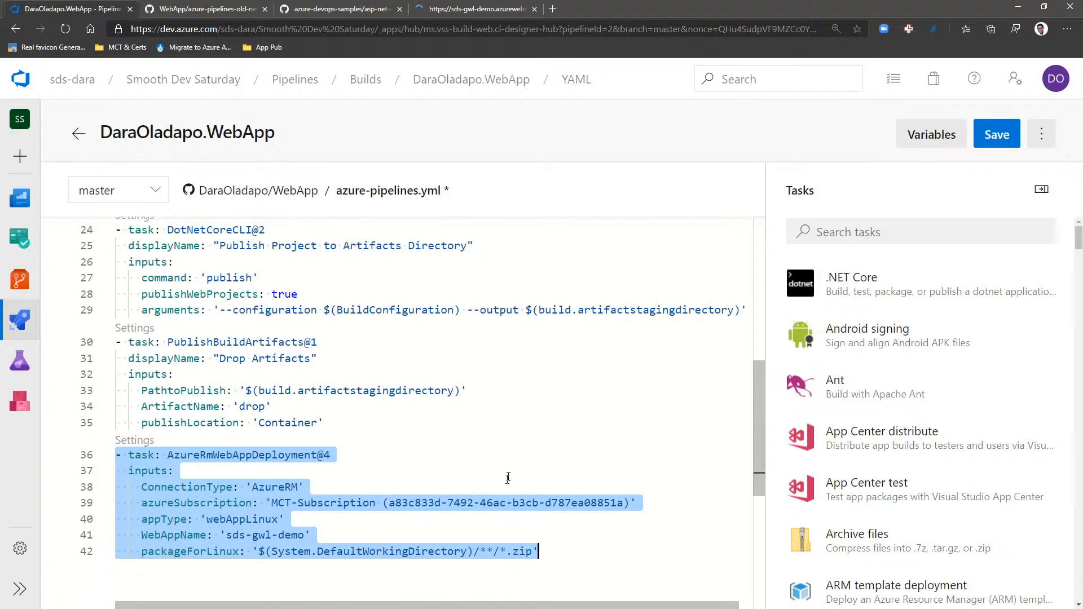
pyautogui.scroll(-2, 507, 478)
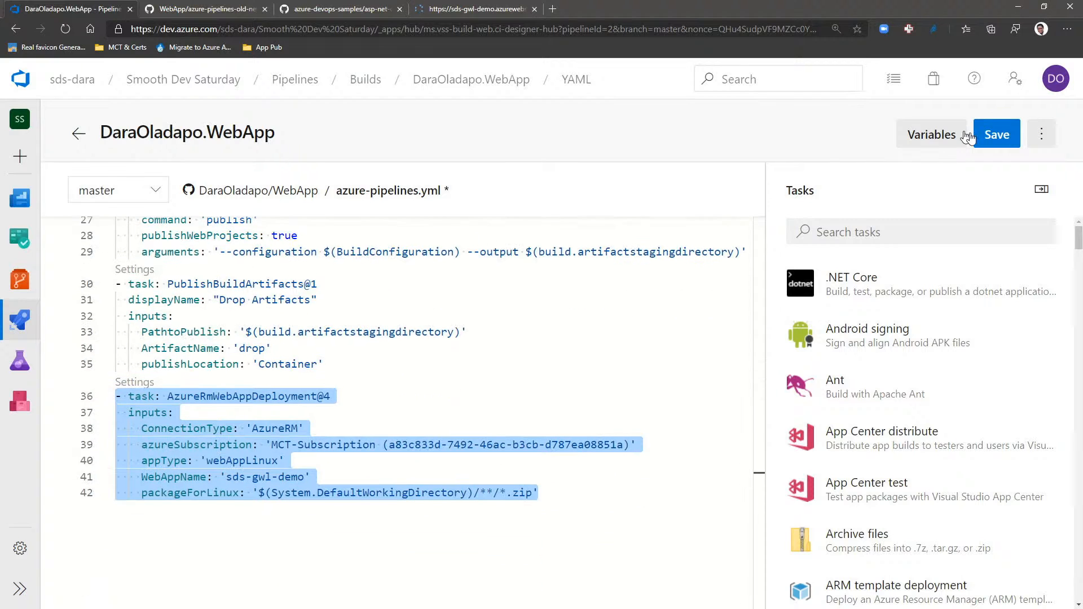
pyautogui.click(996, 138)
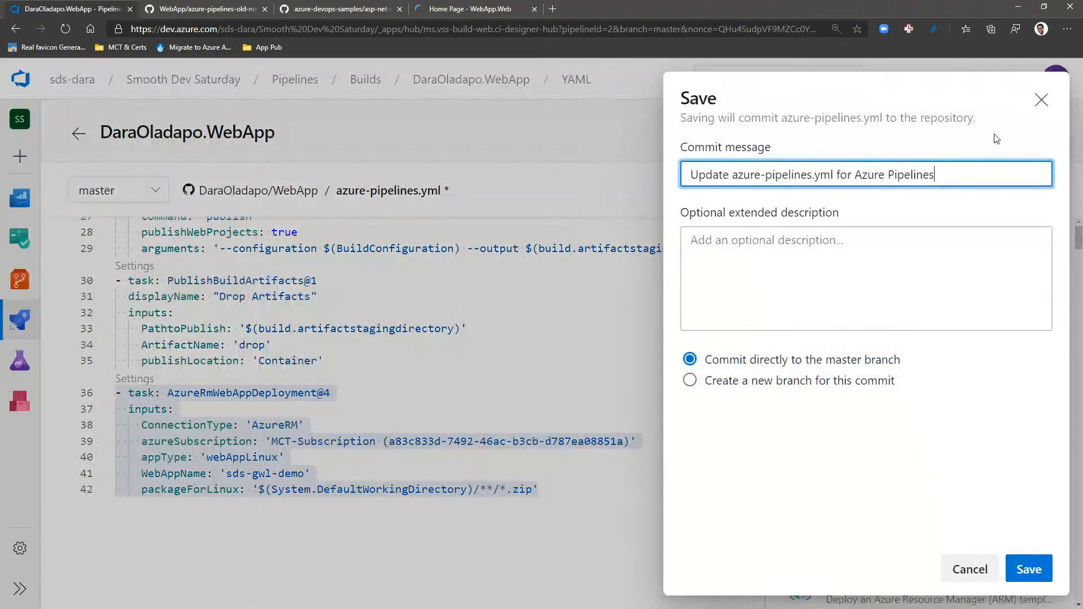
pyautogui.click(1023, 571)
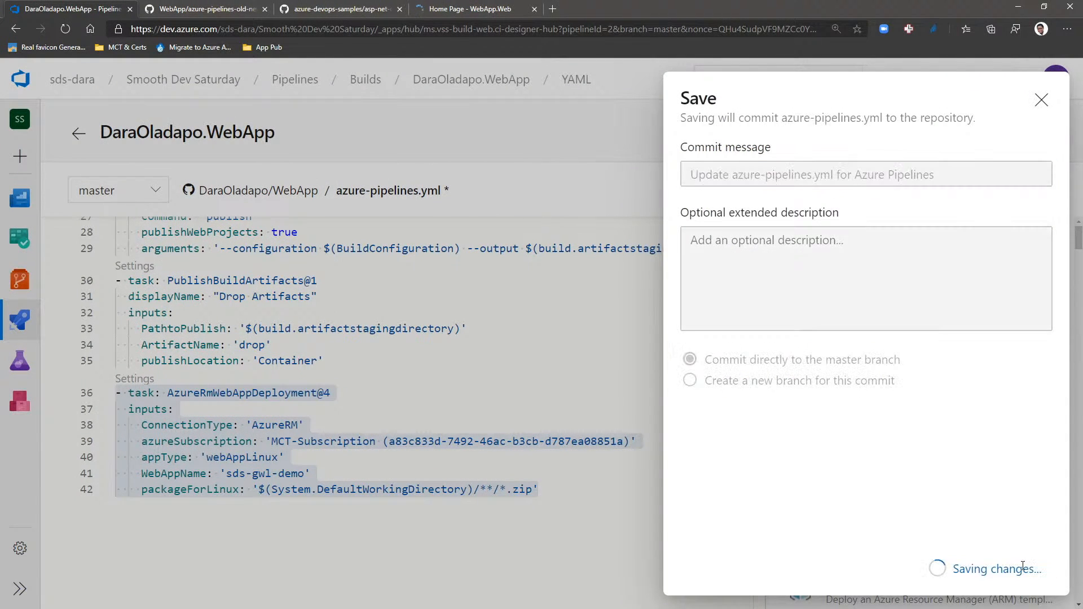
# Step: Examine the deployed sds-gwl-demo.azurewebsites.net home page at a larger zoom, highlighting the description text under its heading
pyautogui.click(472, 12)
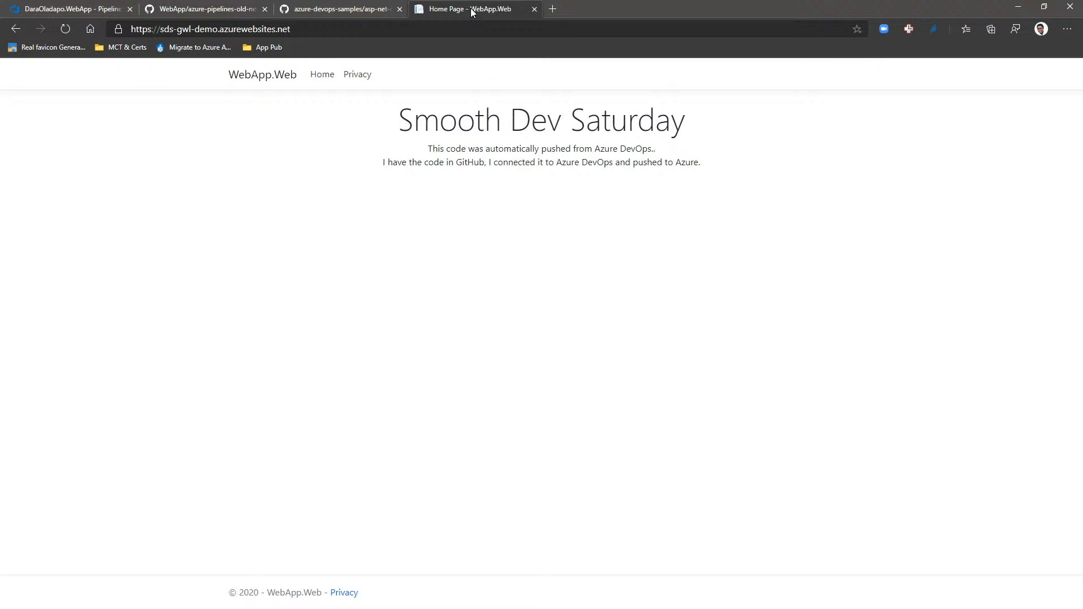
pyautogui.hotkey('ctrl', '+')
pyautogui.hotkey('ctrl', '+')
pyautogui.hotkey('ctrl', '+')
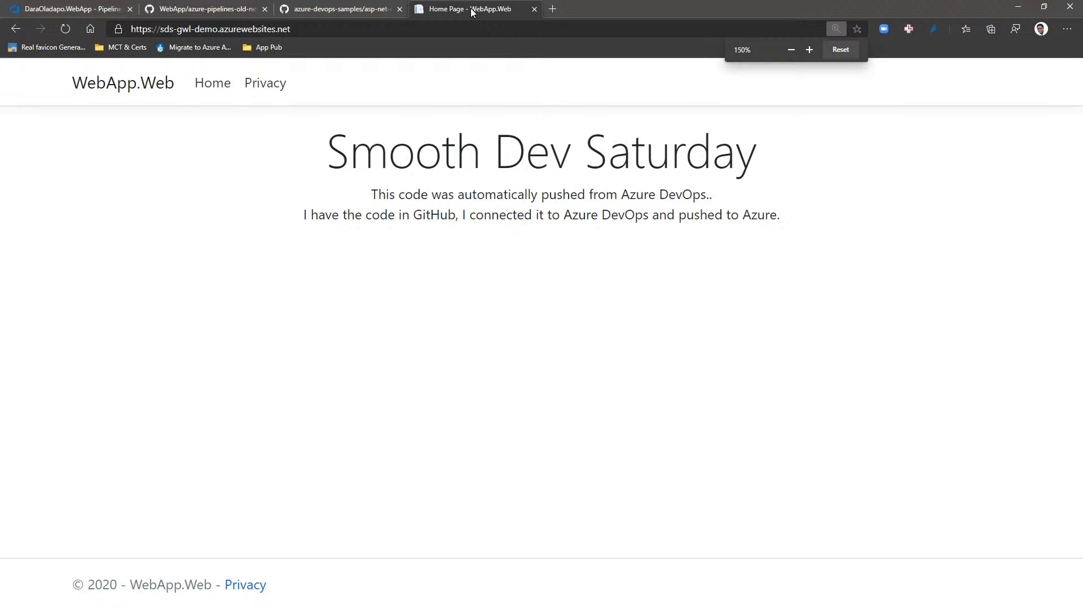
pyautogui.hotkey('ctrl', '+')
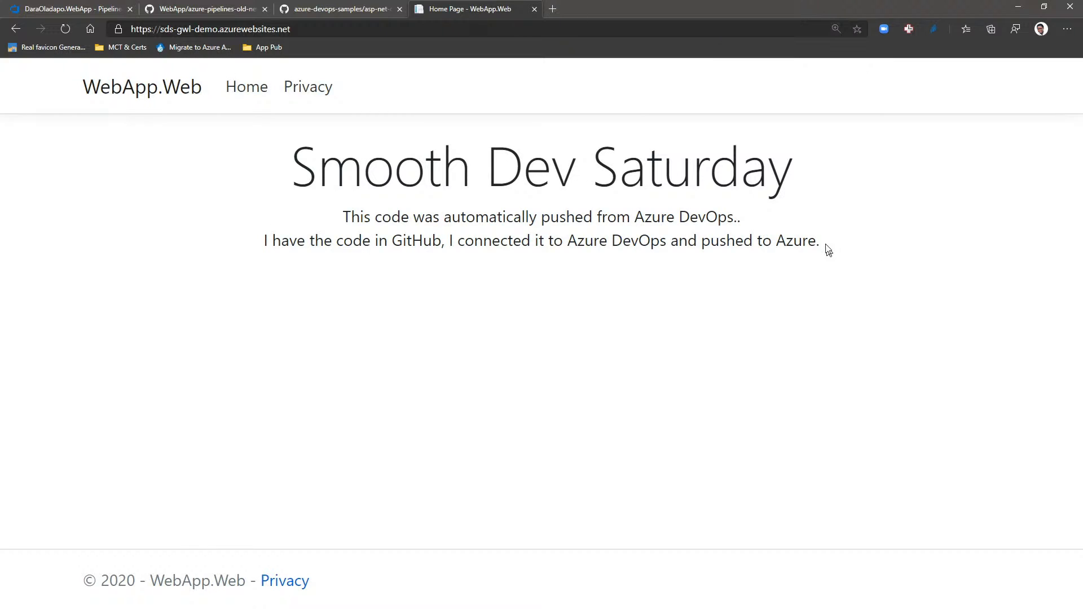
pyautogui.moveTo(816, 240); pyautogui.dragTo(290, 220)
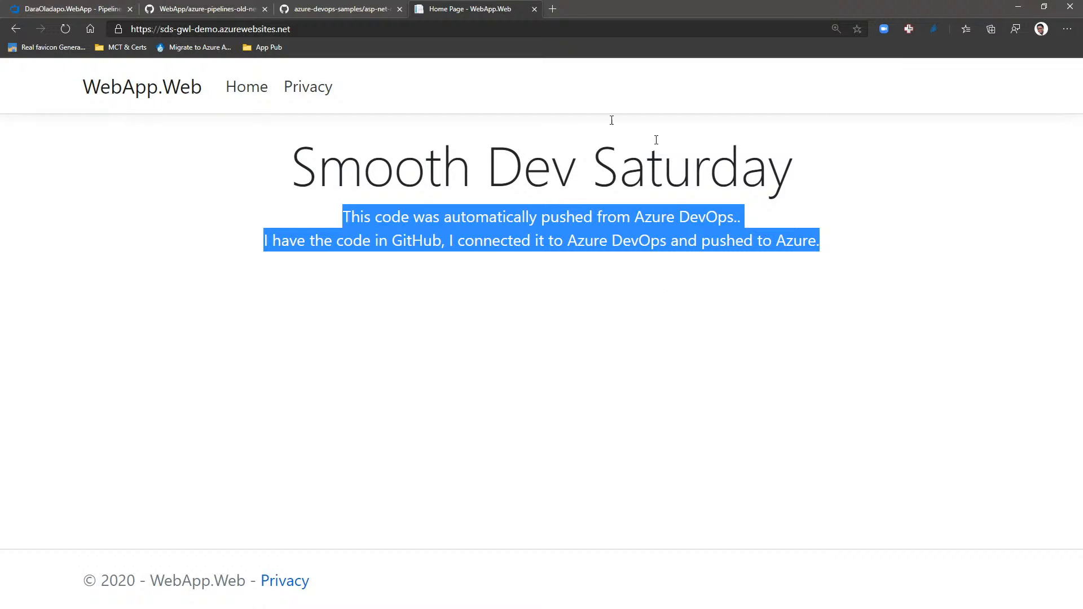
# Step: Open run #20200418.3 of the WebApp pipeline and permit it to access the MCT-Subscription endpoint
pyautogui.click(79, 11)
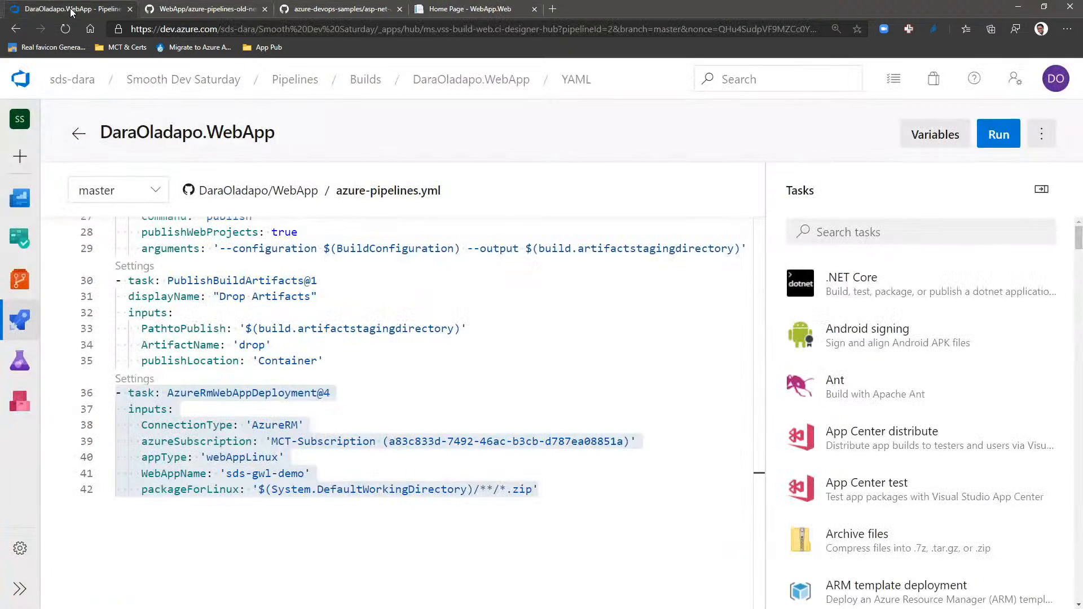
pyautogui.click(23, 322)
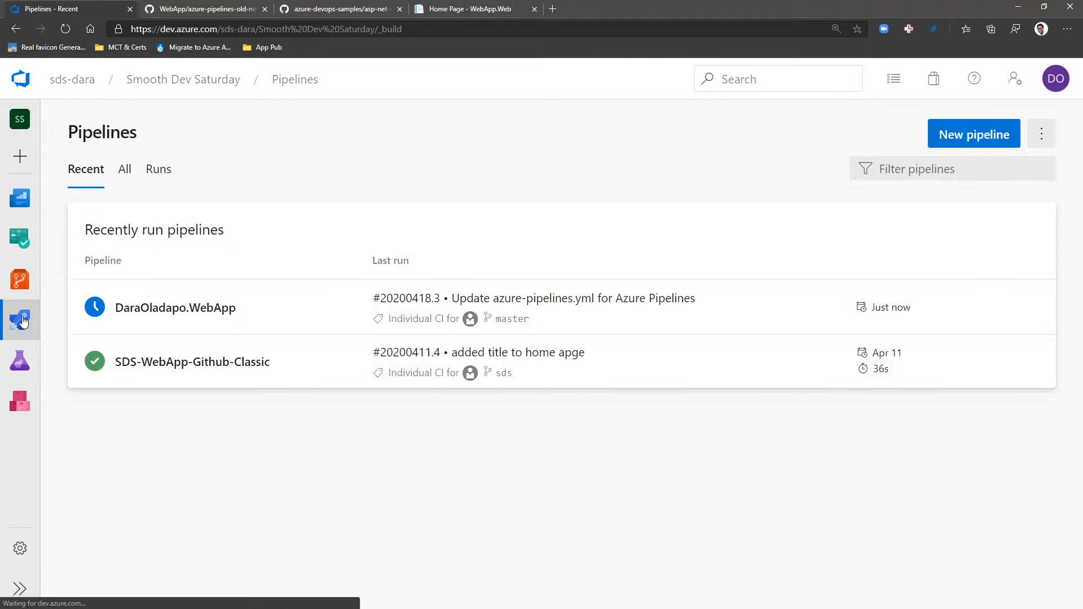
pyautogui.click(278, 320)
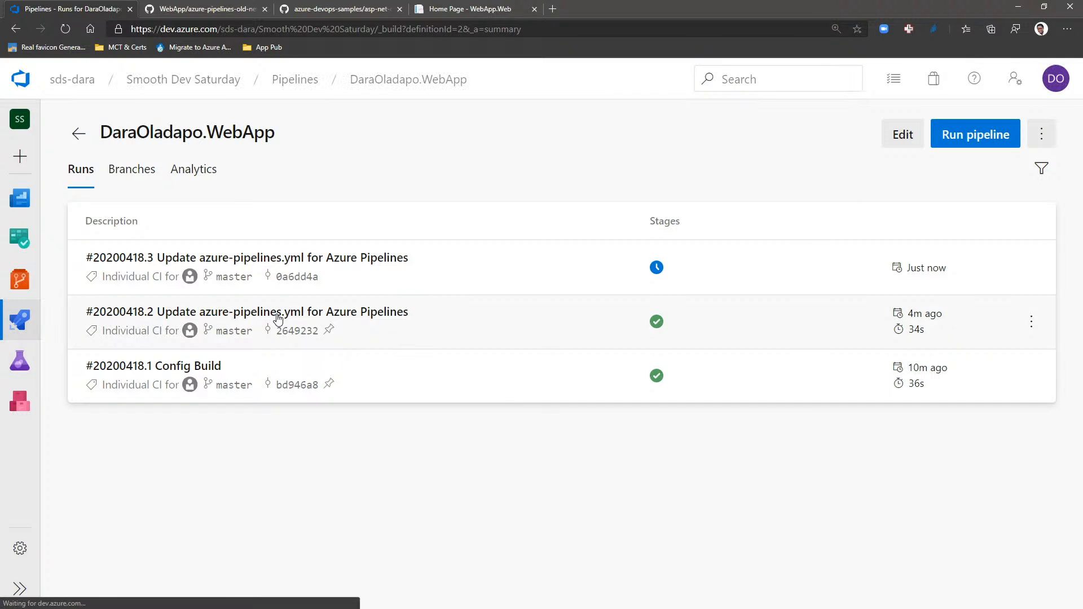
pyautogui.click(479, 268)
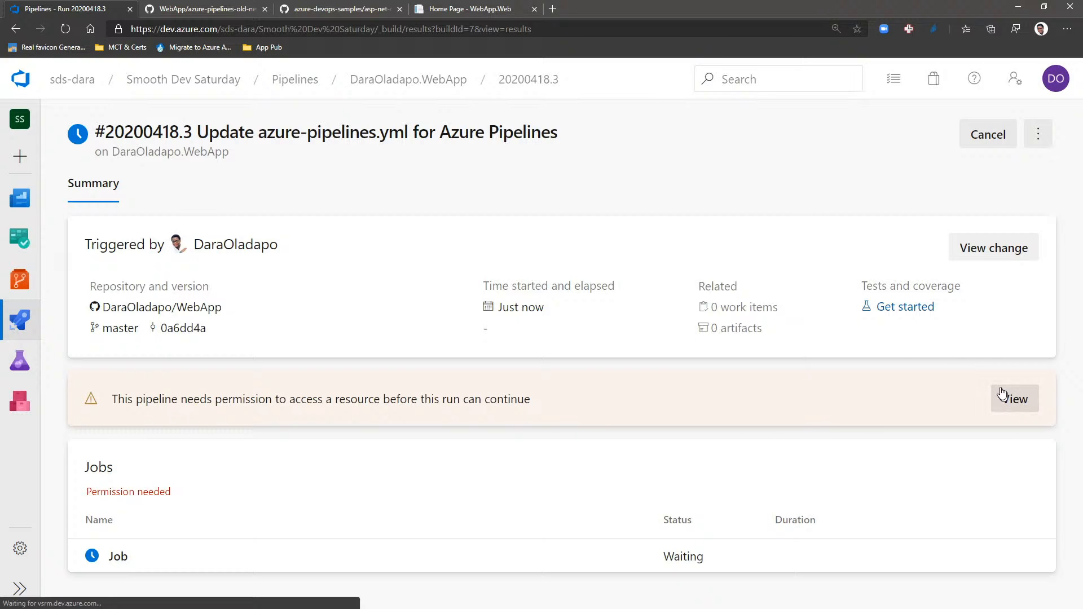
pyautogui.click(1015, 397)
pyautogui.click(1016, 159)
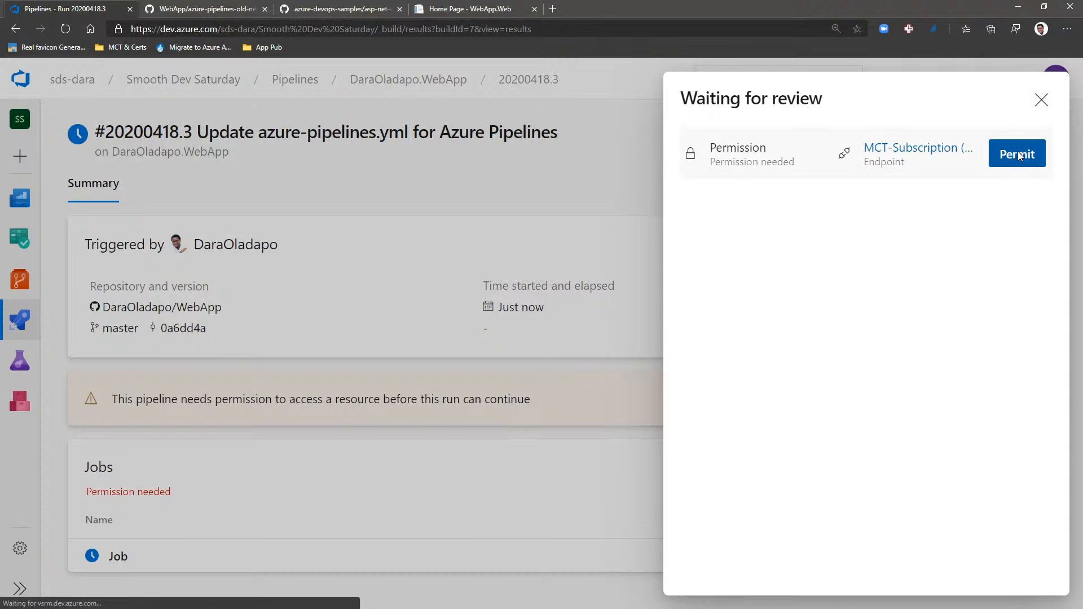
pyautogui.click(690, 397)
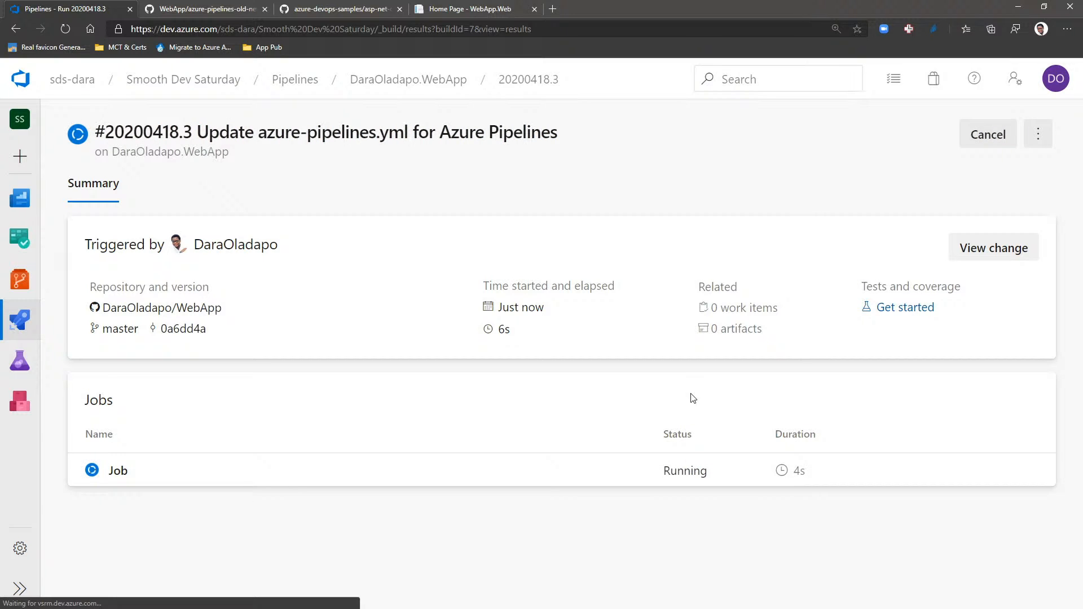
# Step: Follow the run's job progress and examine the log of the AzureRmWebAppDeployment task
pyautogui.click(360, 481)
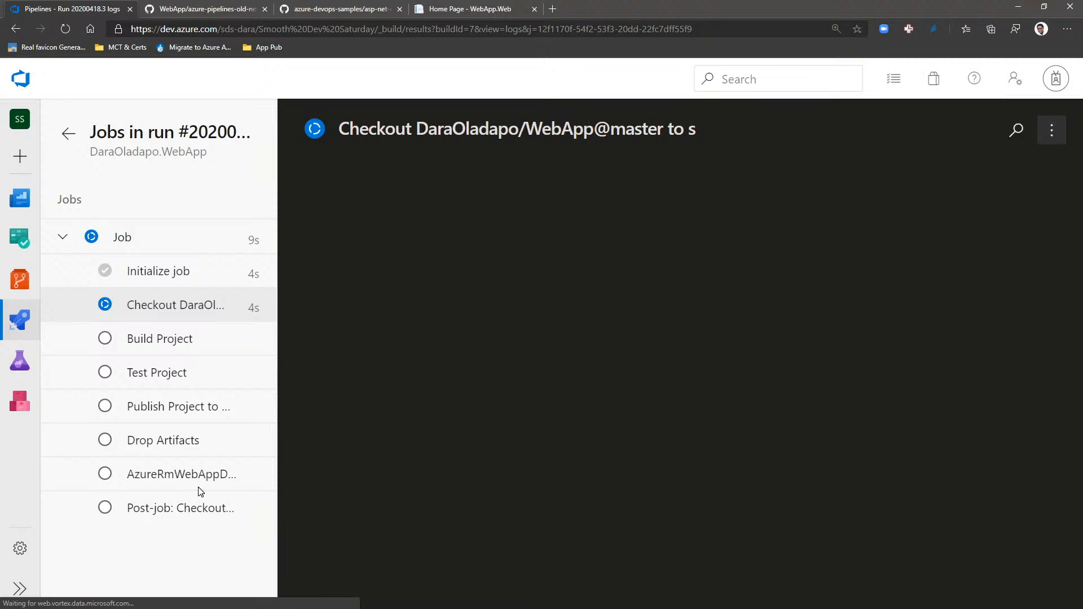
pyautogui.click(199, 479)
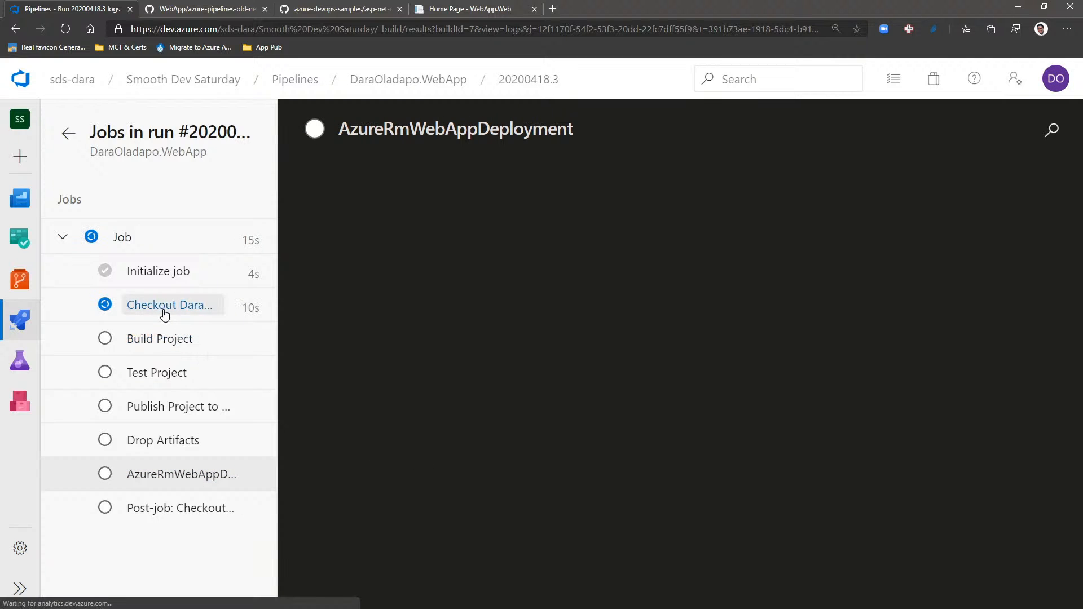
pyautogui.click(131, 242)
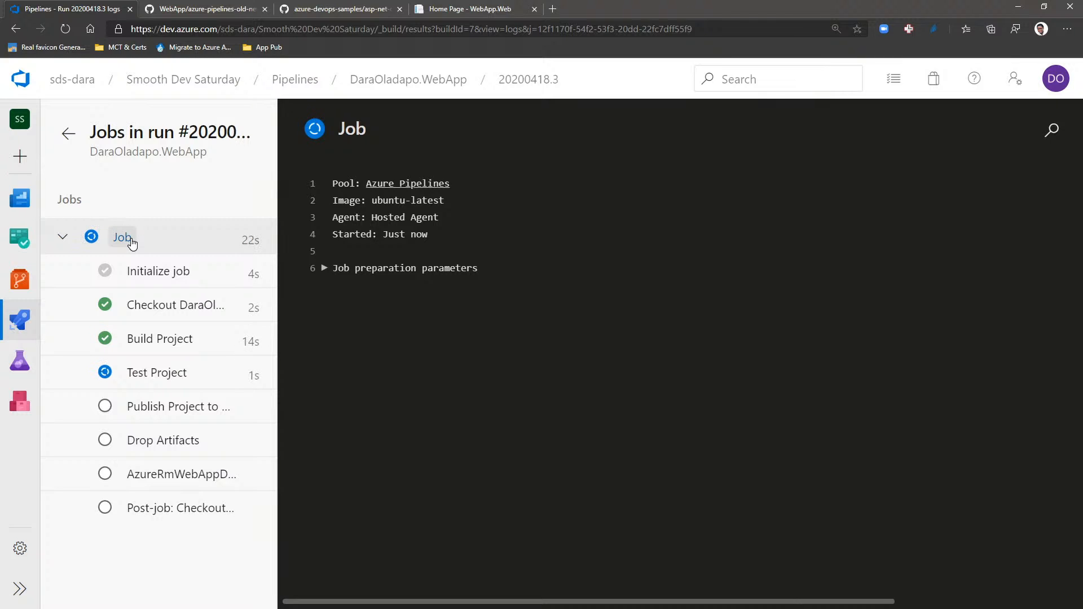
pyautogui.click(164, 377)
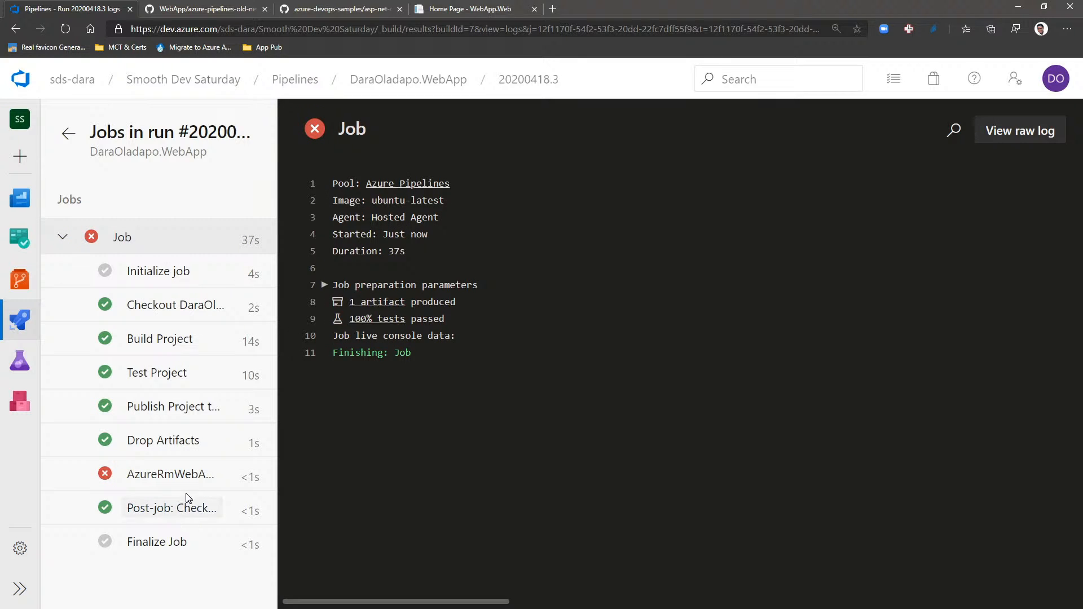
pyautogui.click(175, 476)
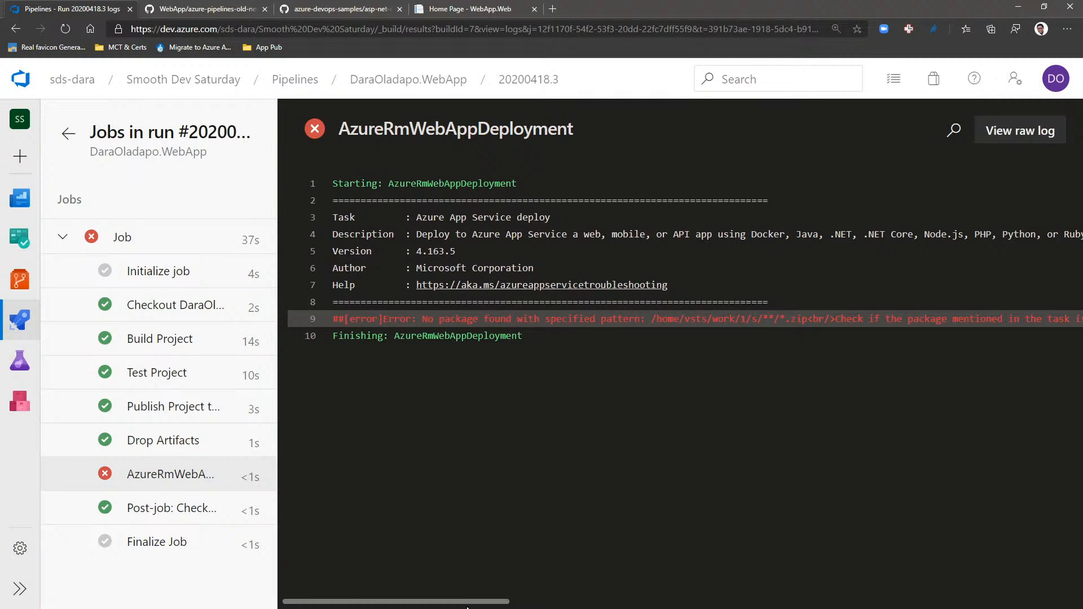
pyautogui.moveTo(469, 604)
pyautogui.mouseDown()
pyautogui.moveTo(828, 604)
pyautogui.moveTo(555, 604)
pyautogui.moveTo(806, 590)
pyautogui.moveTo(470, 604)
pyautogui.mouseUp()
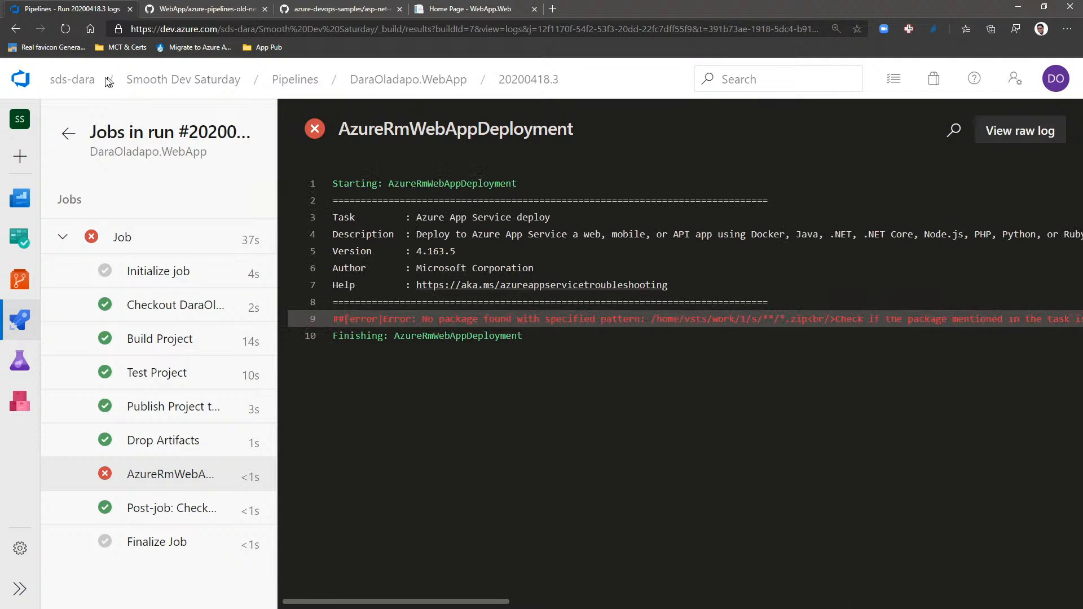
# Step: Return to the run summary and open the pipeline's azure-pipelines.yml for editing
pyautogui.click(68, 136)
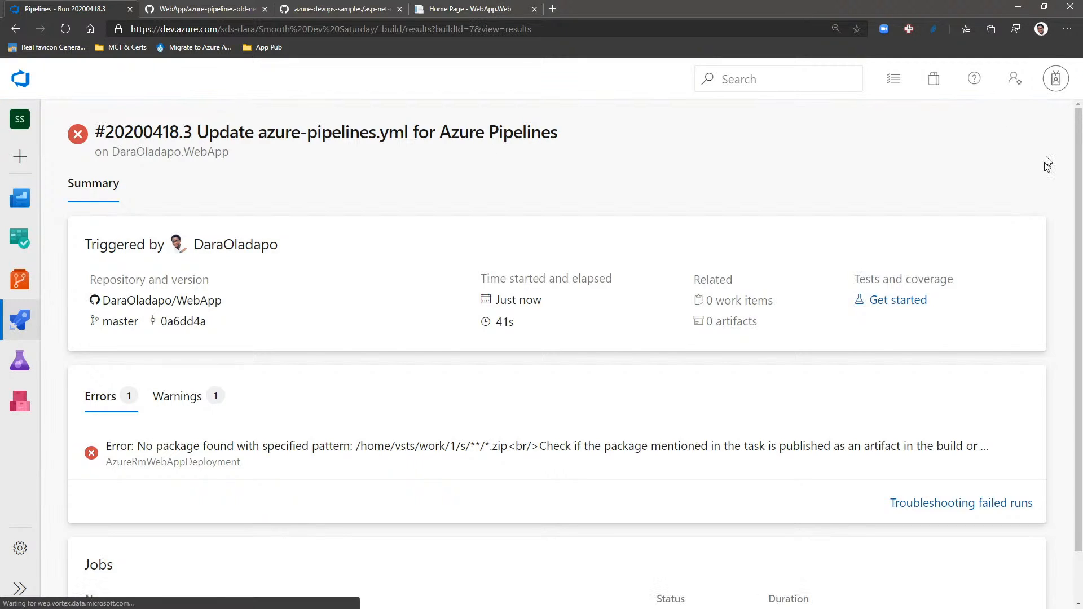
pyautogui.click(1027, 135)
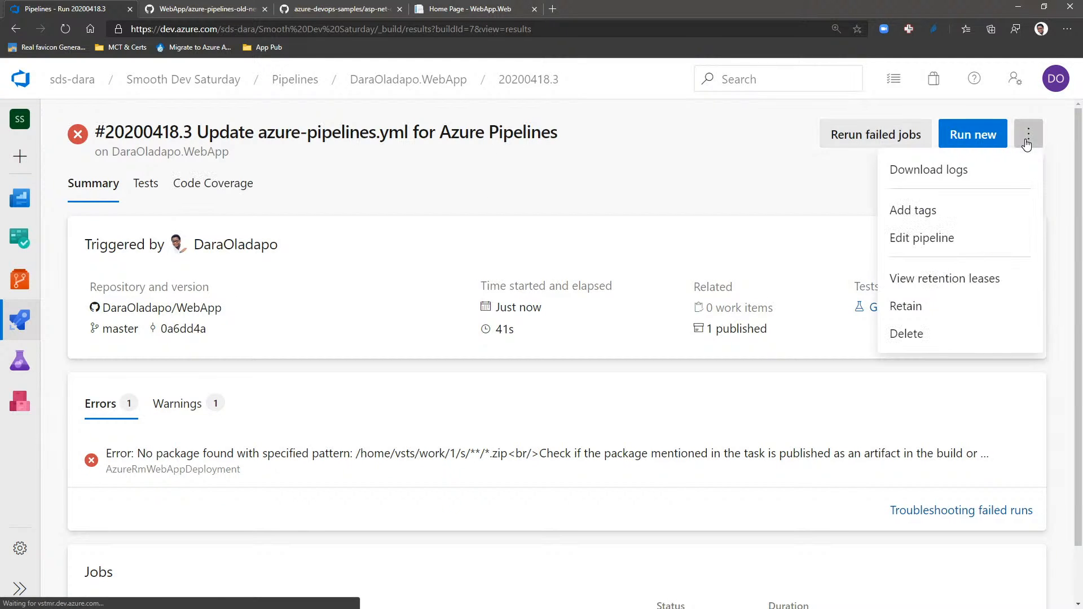
pyautogui.click(925, 238)
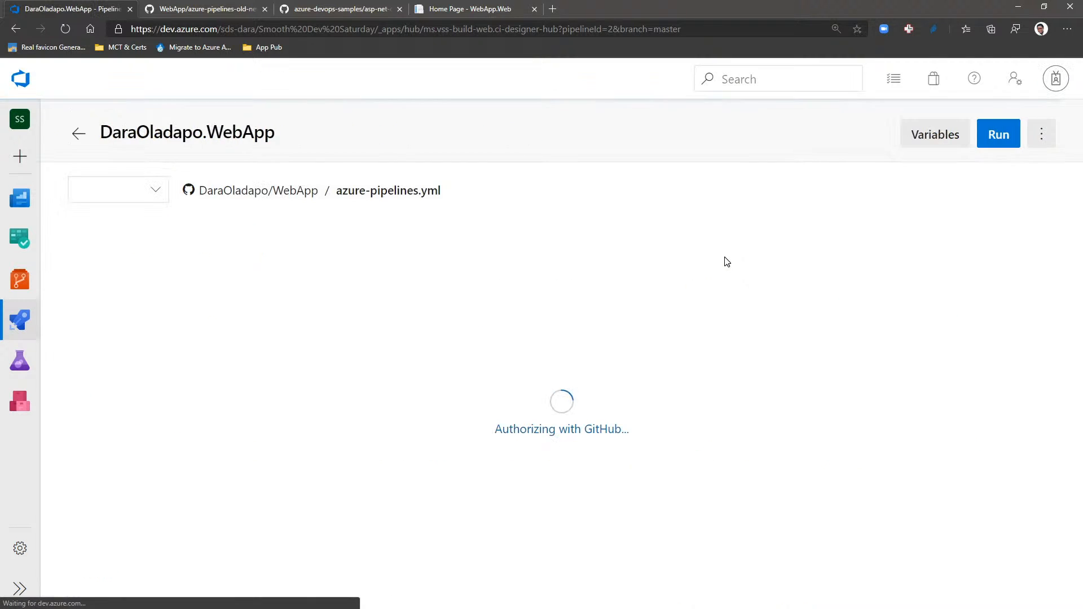
pyautogui.hotkey('ctrl', '-')
pyautogui.hotkey('ctrl', '-')
pyautogui.hotkey('ctrl', '-')
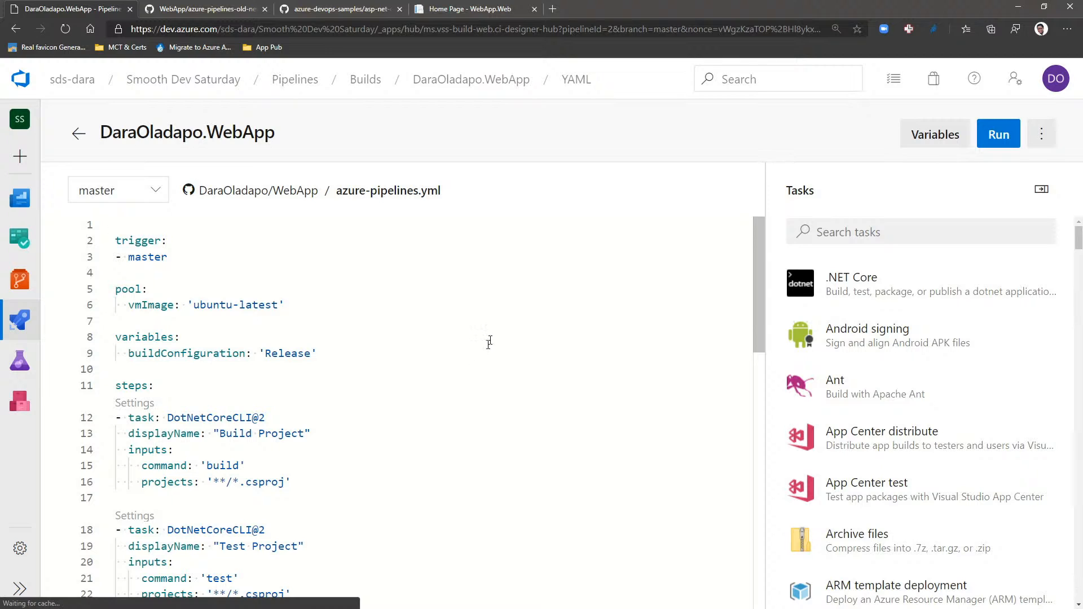
# Step: Change packageForLinux in the AzureRmWebAppDeployment@4 task to '$(build.artifactstagingdirectory)/**/*.zip', reusing the variable name from the publish task's arguments
pyautogui.scroll(-5, 510, 376)
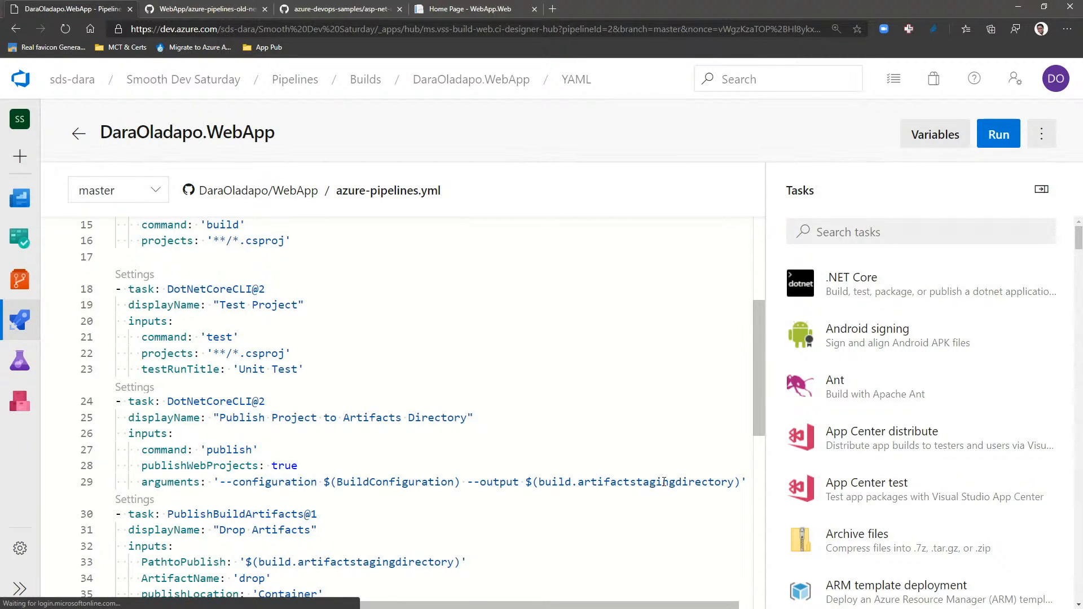
pyautogui.scroll(-4, 664, 482)
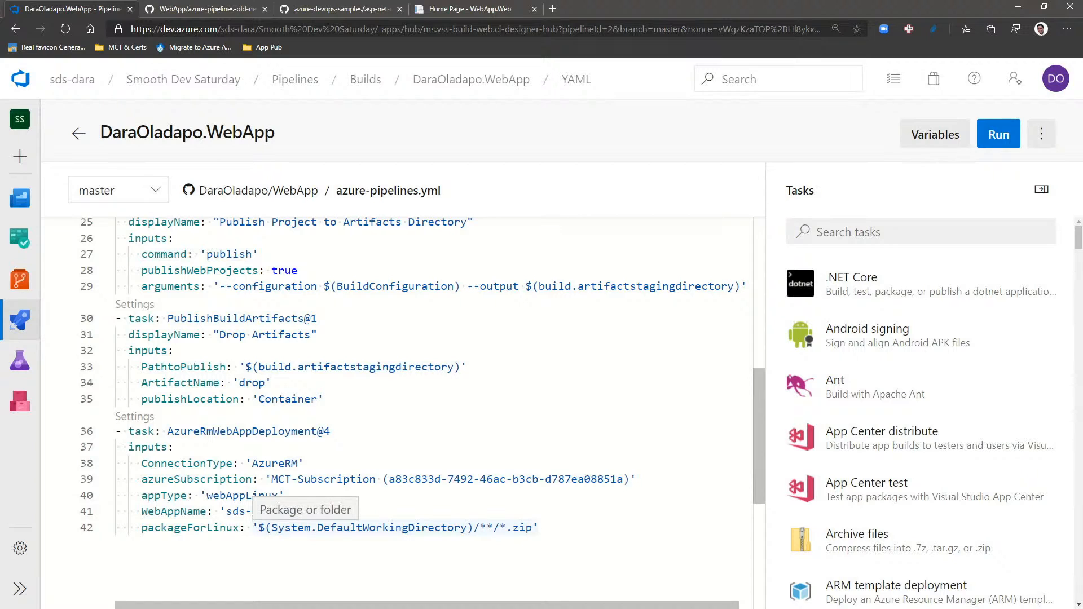
pyautogui.doubleClick(393, 529)
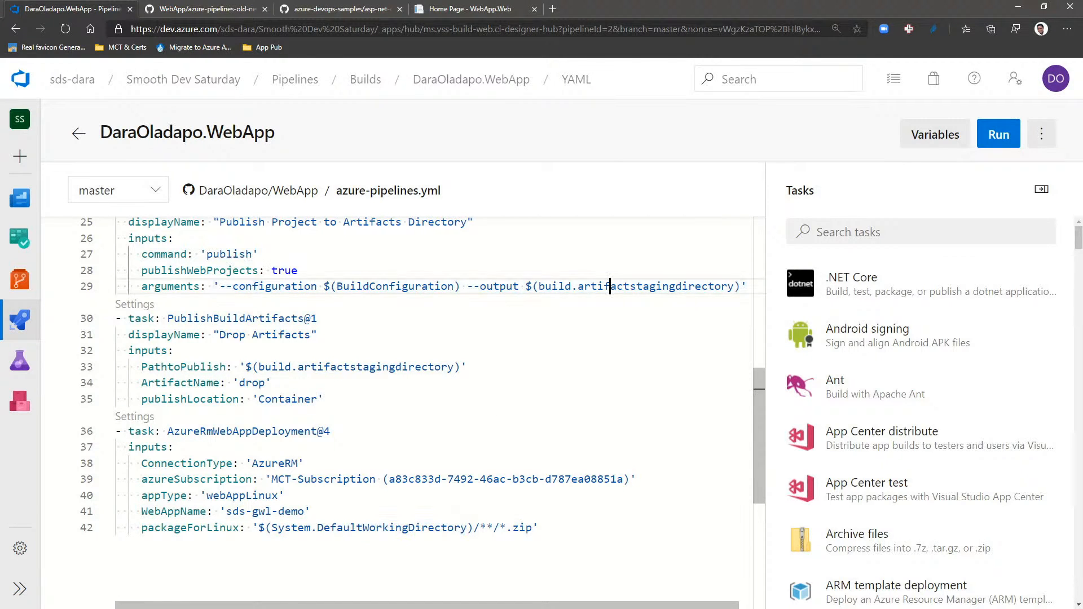
pyautogui.doubleClick(727, 286)
pyautogui.hotkey('ctrl', 'c')
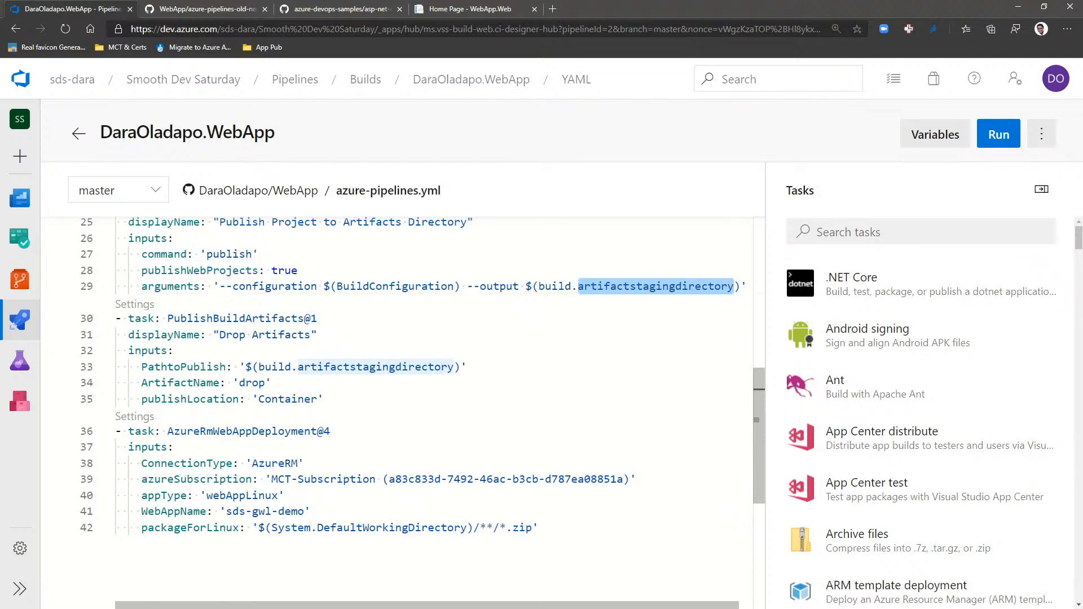
pyautogui.doubleClick(416, 527)
pyautogui.hotkey('ctrl', 'v')
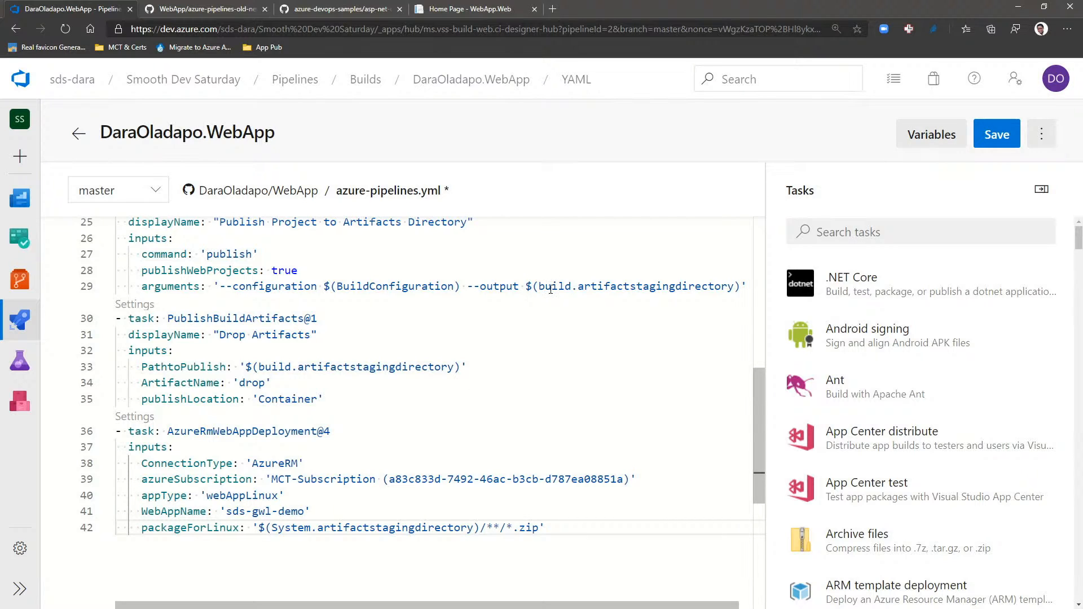
pyautogui.doubleClick(550, 289)
pyautogui.hotkey('ctrl', 'c')
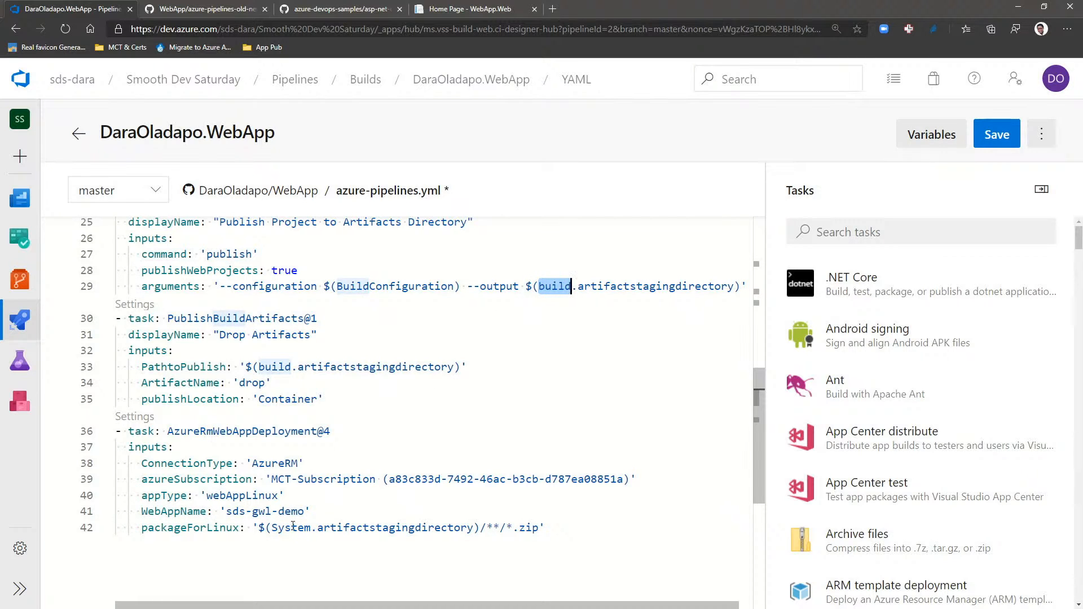
pyautogui.doubleClick(293, 527)
pyautogui.hotkey('ctrl', 'v')
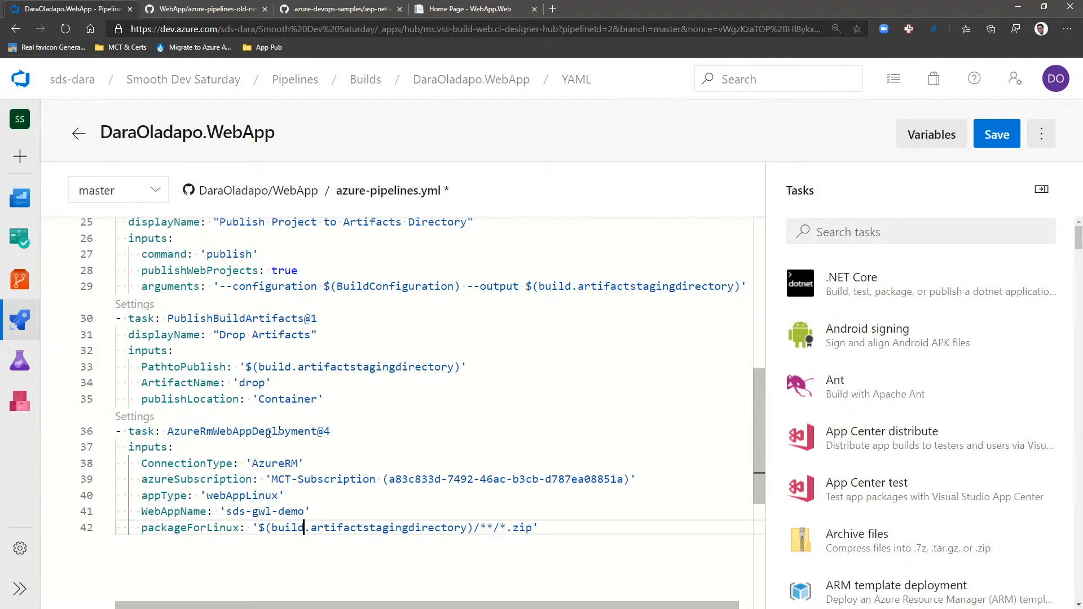
# Step: Add displayName: "Deploy Project to Azure" to the AzureRmWebAppDeployment@4 task, above its inputs
pyautogui.click(340, 432)
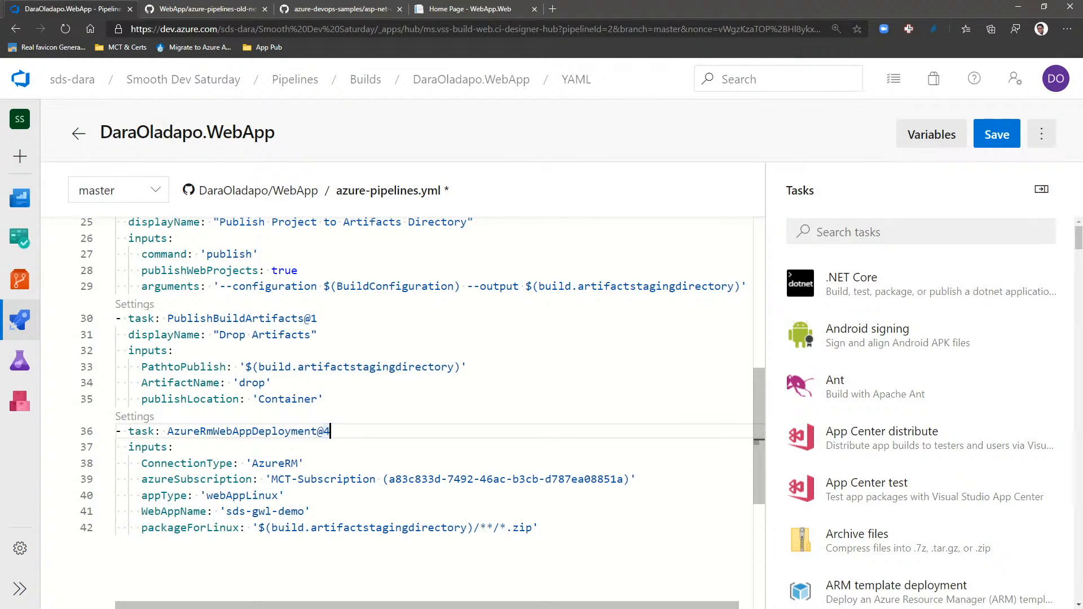
pyautogui.press('Return')
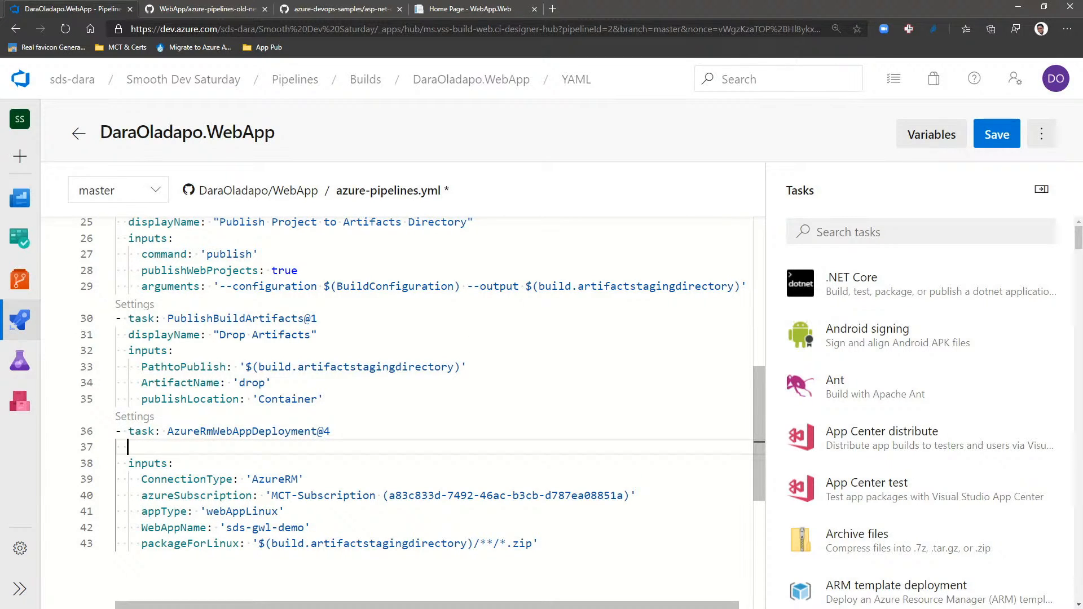
pyautogui.press('super+v')
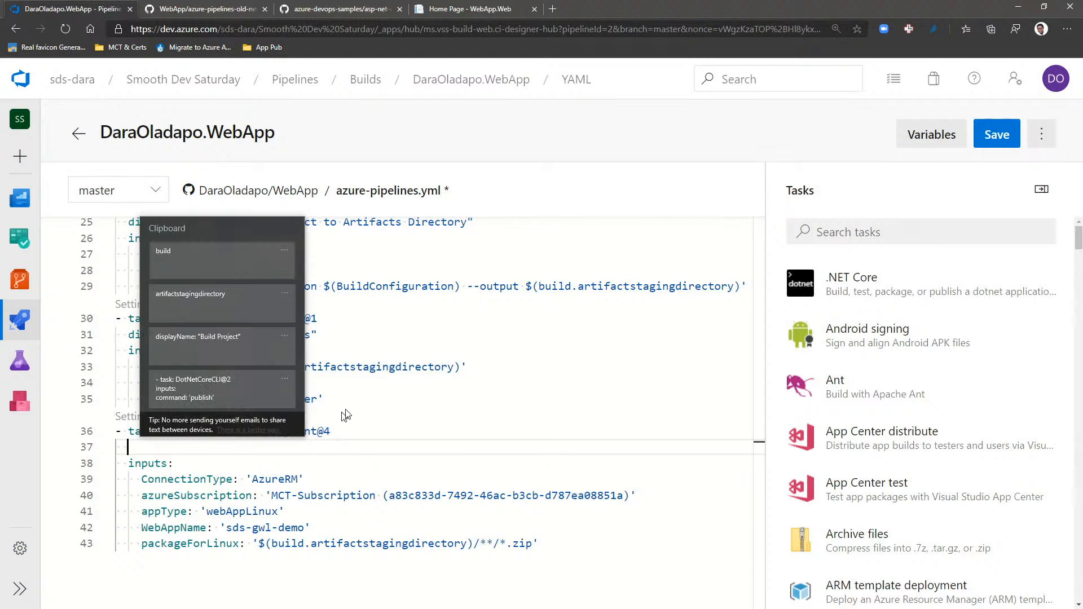
pyautogui.click(212, 344)
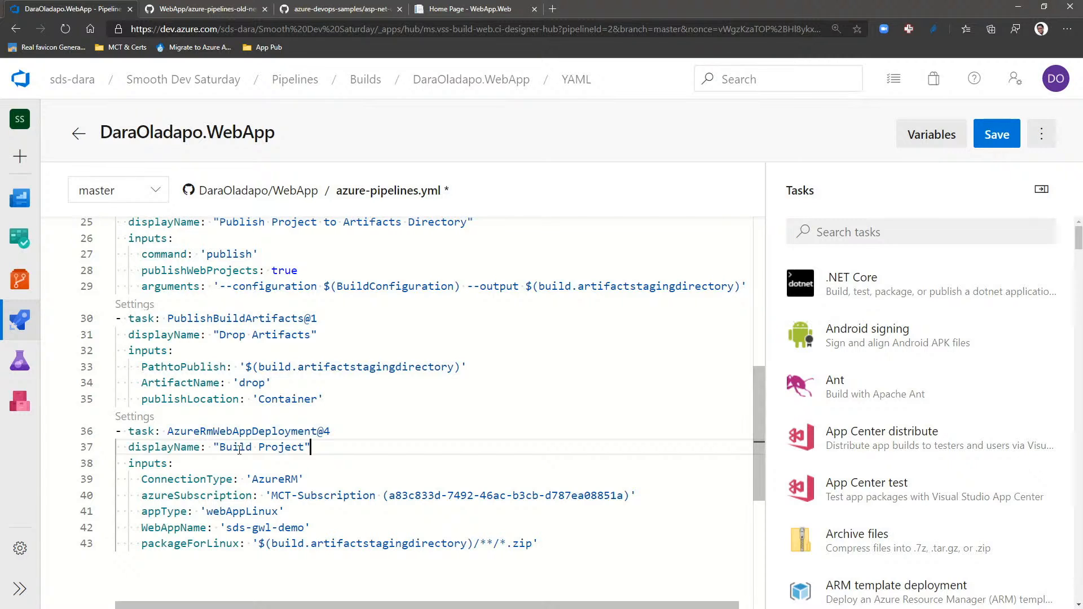
pyautogui.doubleClick(239, 450)
pyautogui.write('Deploy')
pyautogui.click(311, 447)
pyautogui.write('to Azure')
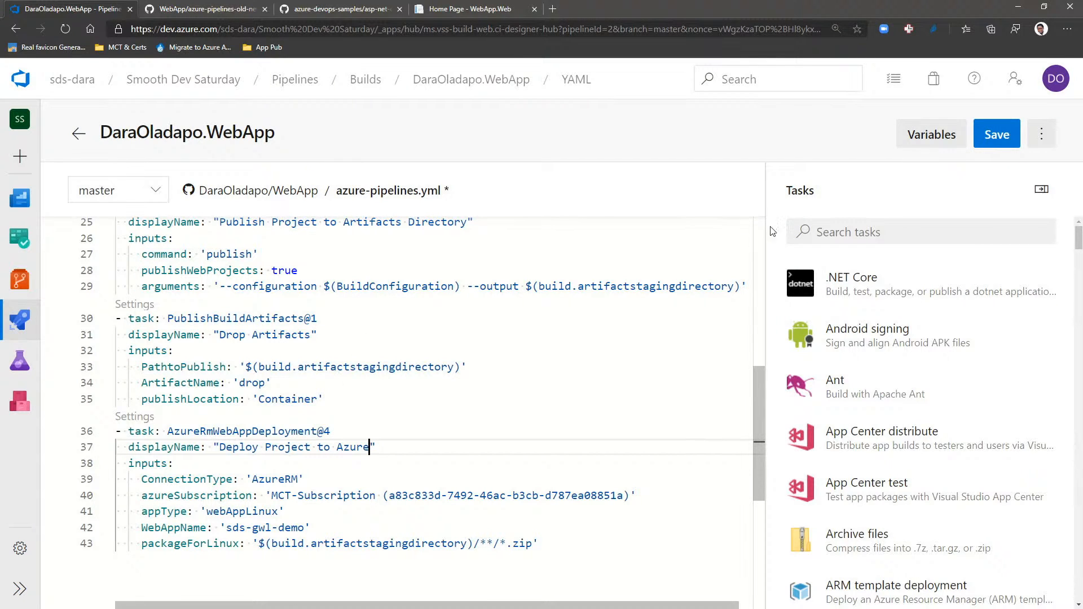
# Step: Save azure-pipelines.yml directly to the master branch with the suggested commit message, and go back to the list of recently run pipelines
pyautogui.click(993, 141)
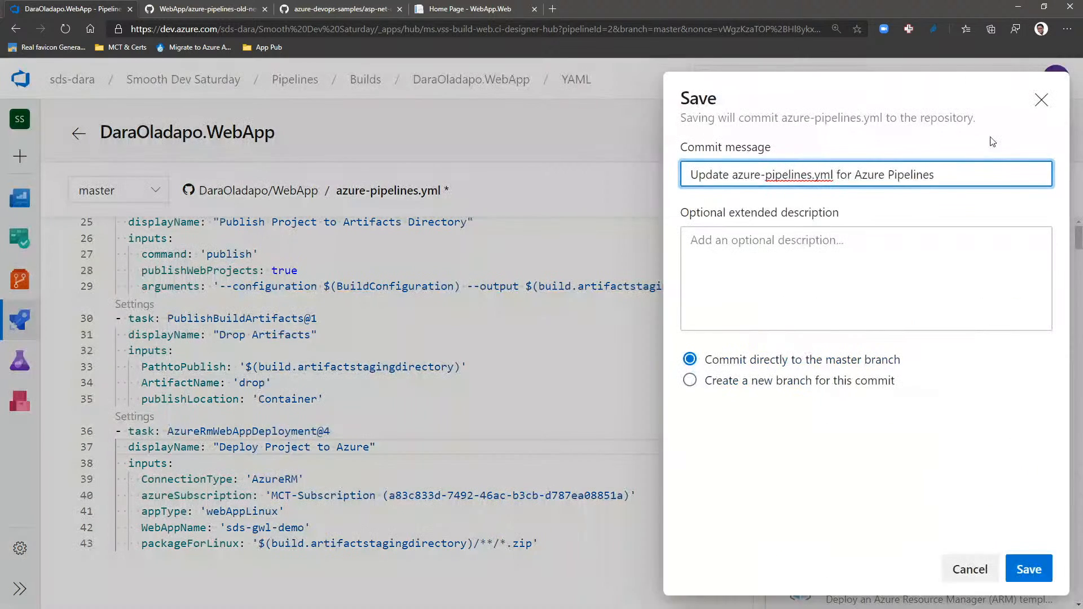
pyautogui.click(1035, 569)
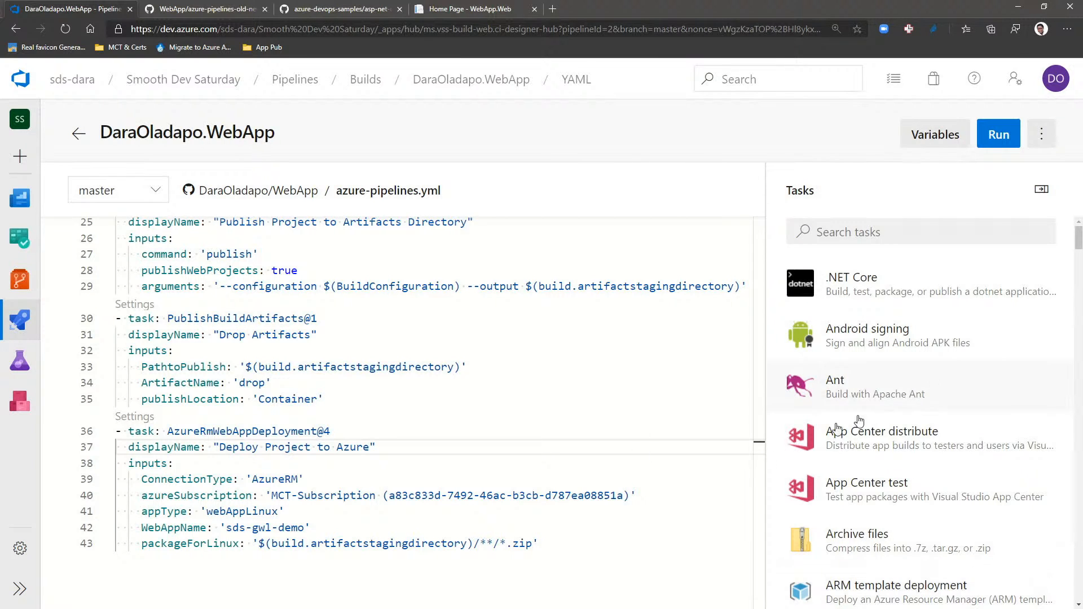
pyautogui.click(21, 327)
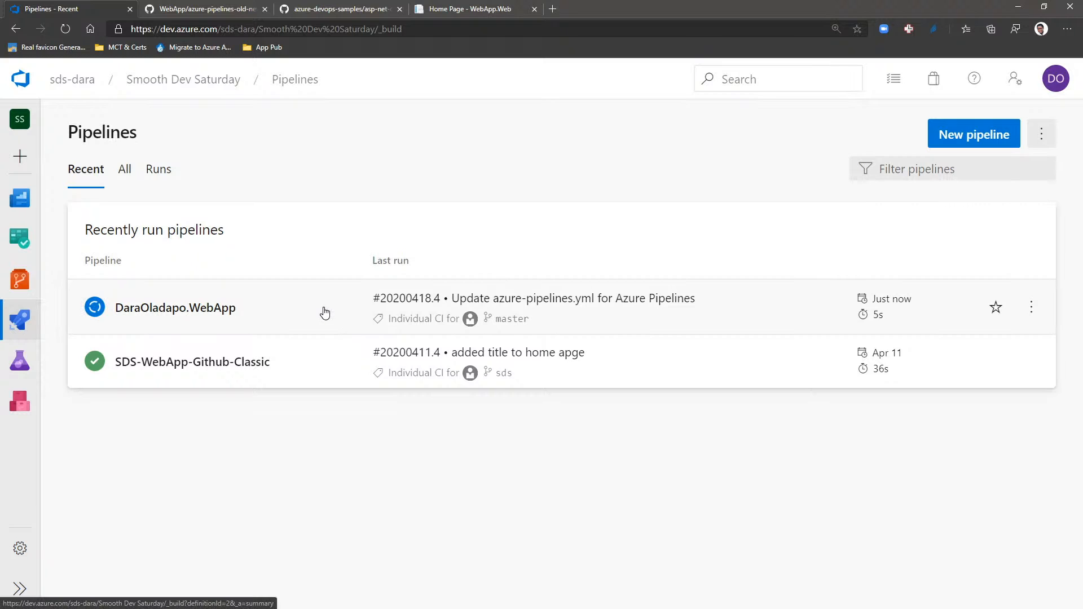
# Step: Follow run #20200418.4 of the WebApp pipeline through its deployment log, and reload the sds-gwl-demo.azurewebsites.net home page to check the deployed content
pyautogui.click(325, 312)
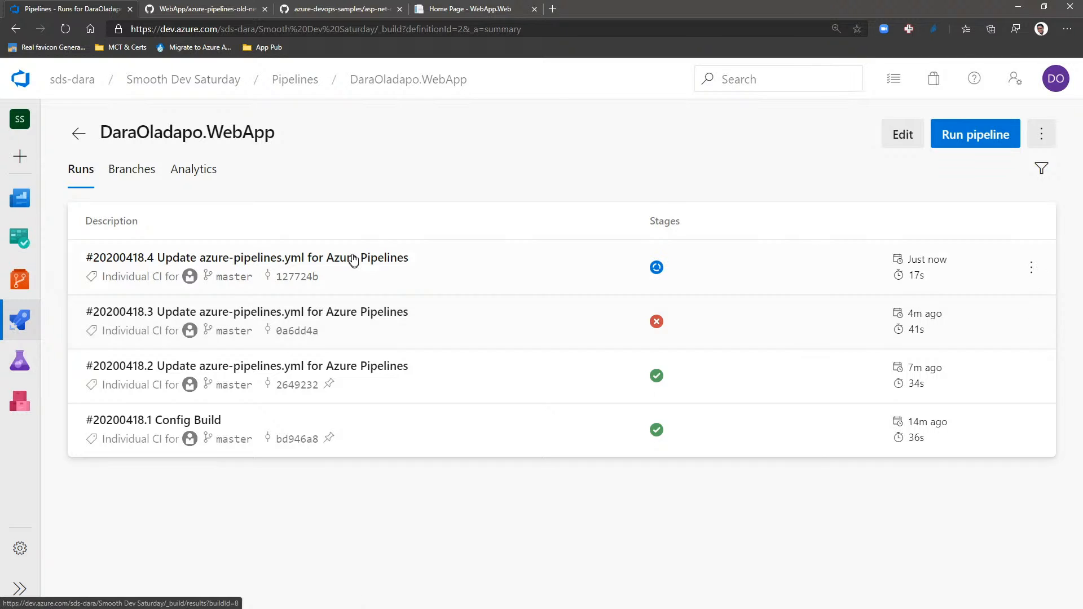
pyautogui.click(441, 268)
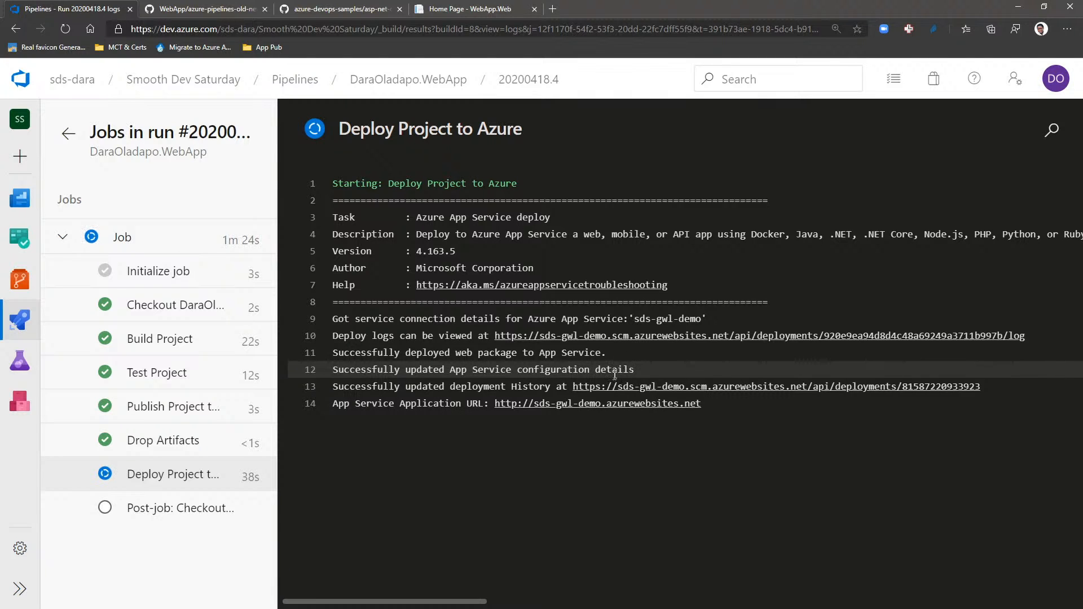
pyautogui.click(482, 9)
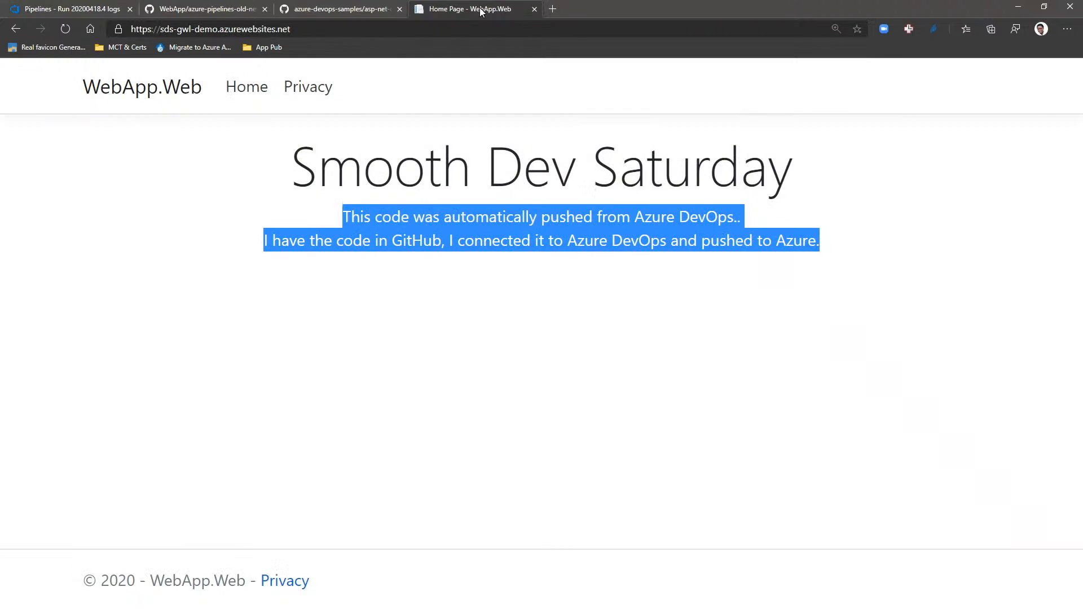
pyautogui.click(59, 208)
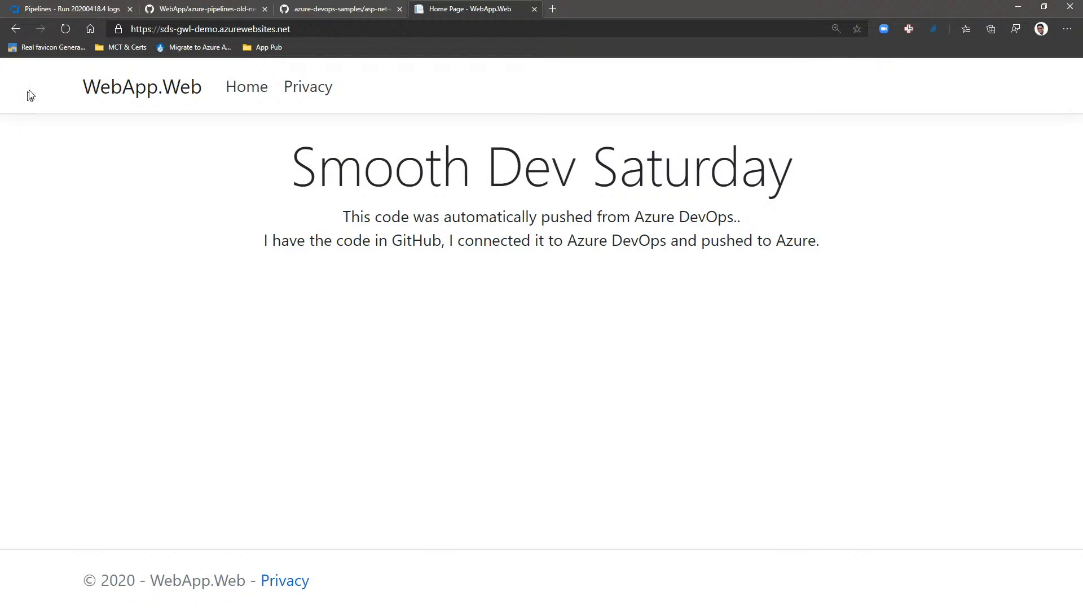
pyautogui.click(66, 27)
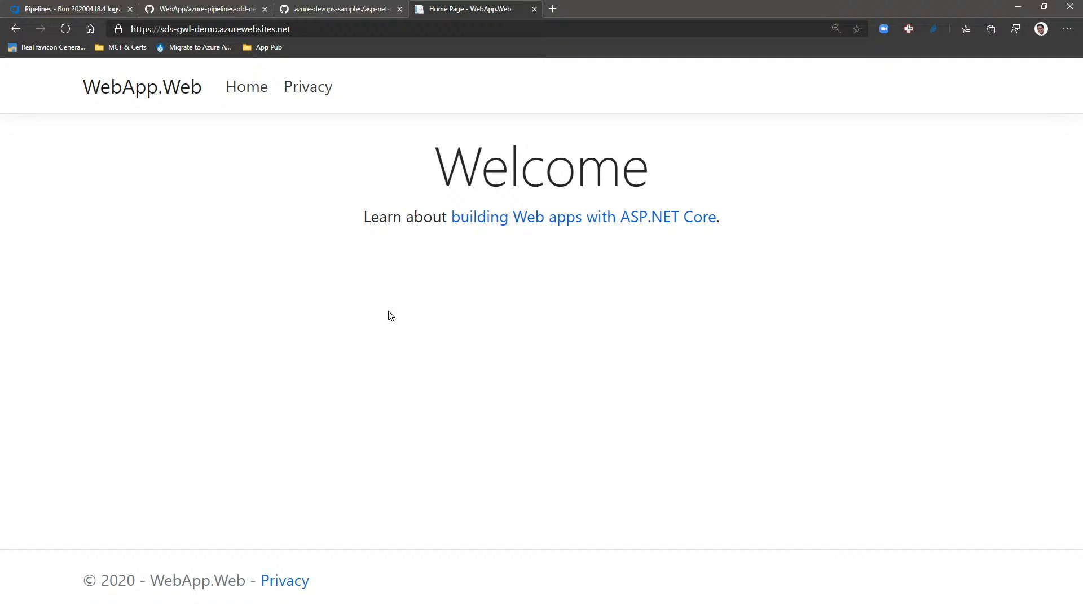
# Step: Go from the job logs back to the summary of run #20200418.4 to check its outcome, and return to the deployed site
pyautogui.click(90, 8)
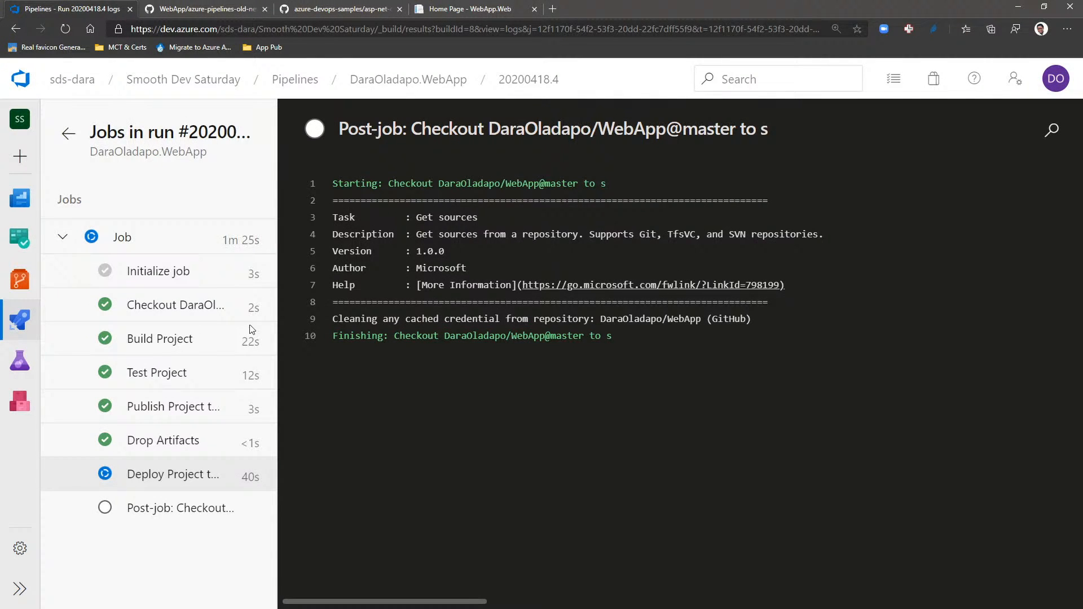
pyautogui.click(67, 136)
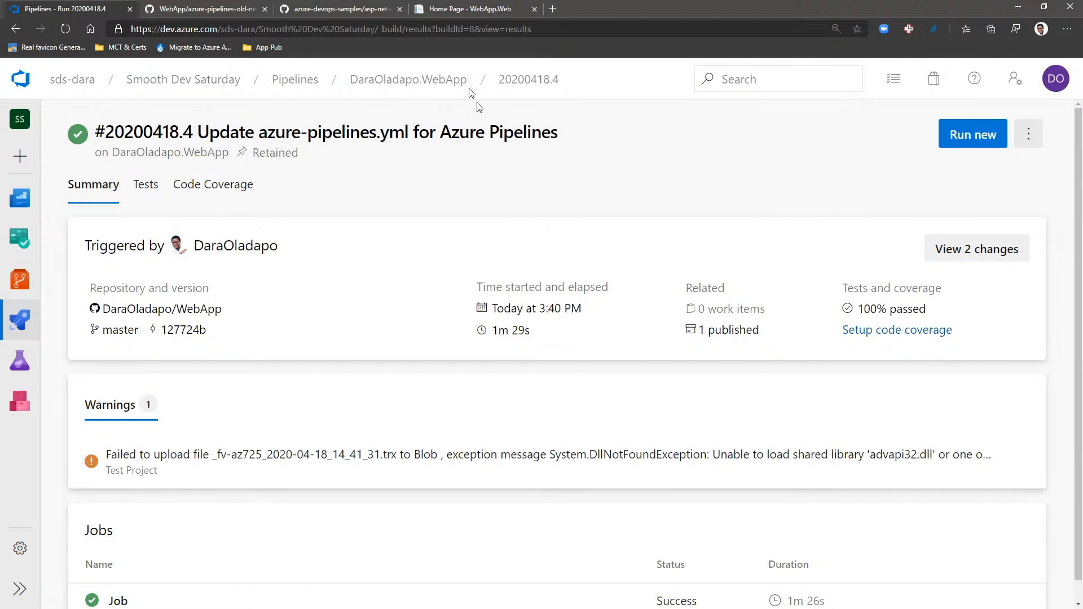
pyautogui.click(458, 10)
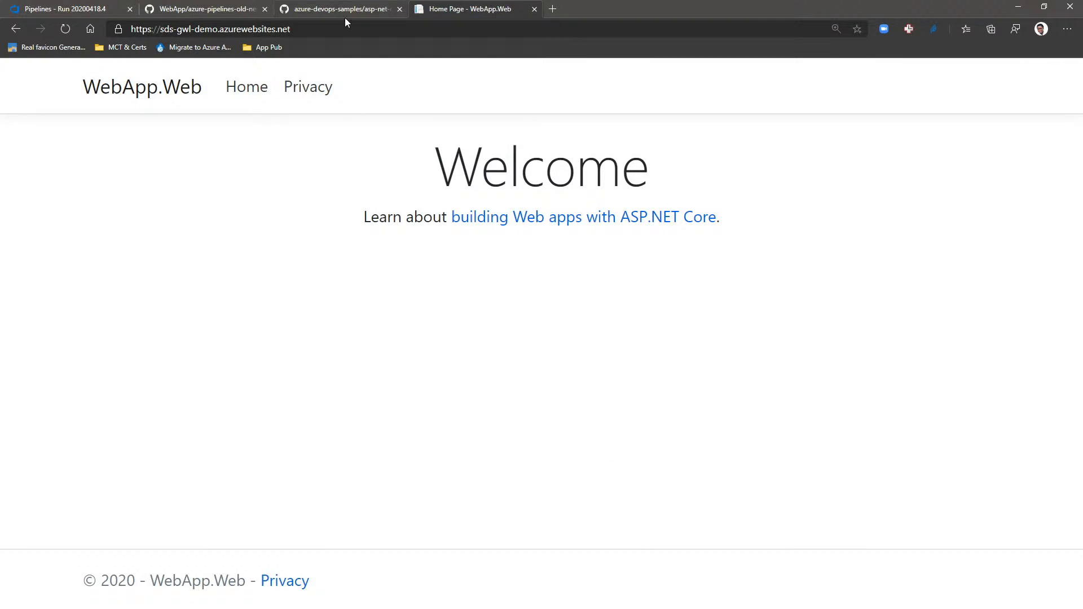
# Step: Open the Azure portal at portal.azure.com in a new browser tab
pyautogui.click(552, 8)
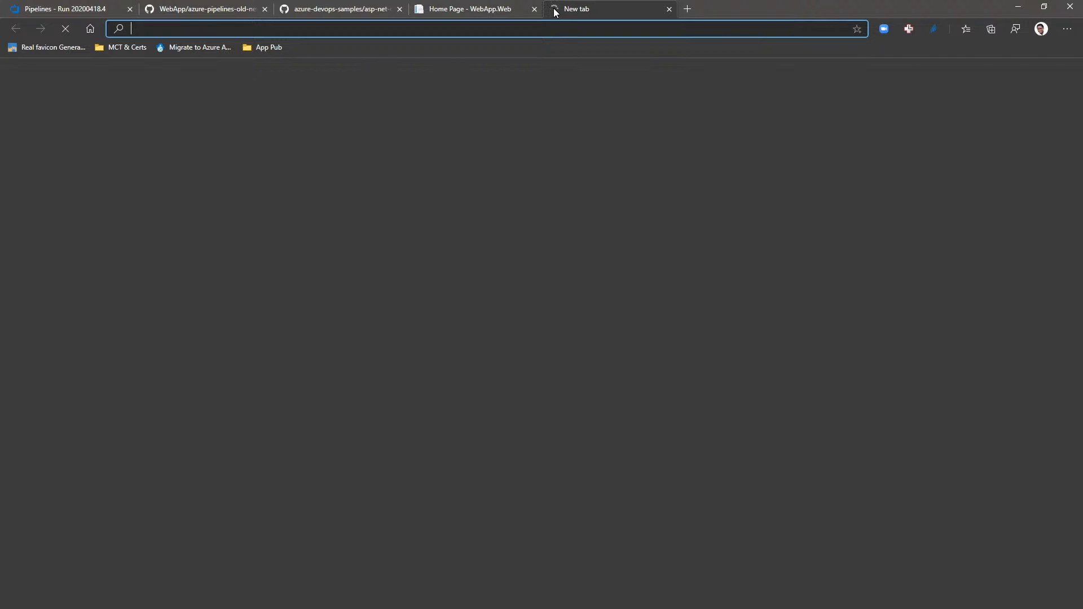
pyautogui.write('portal')
pyautogui.press('Return')
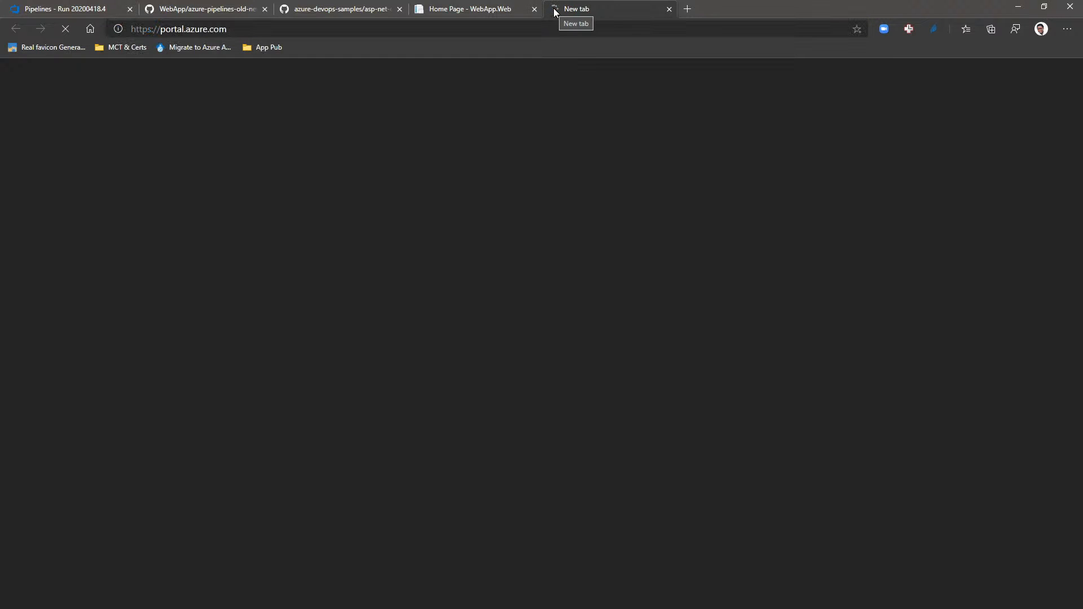